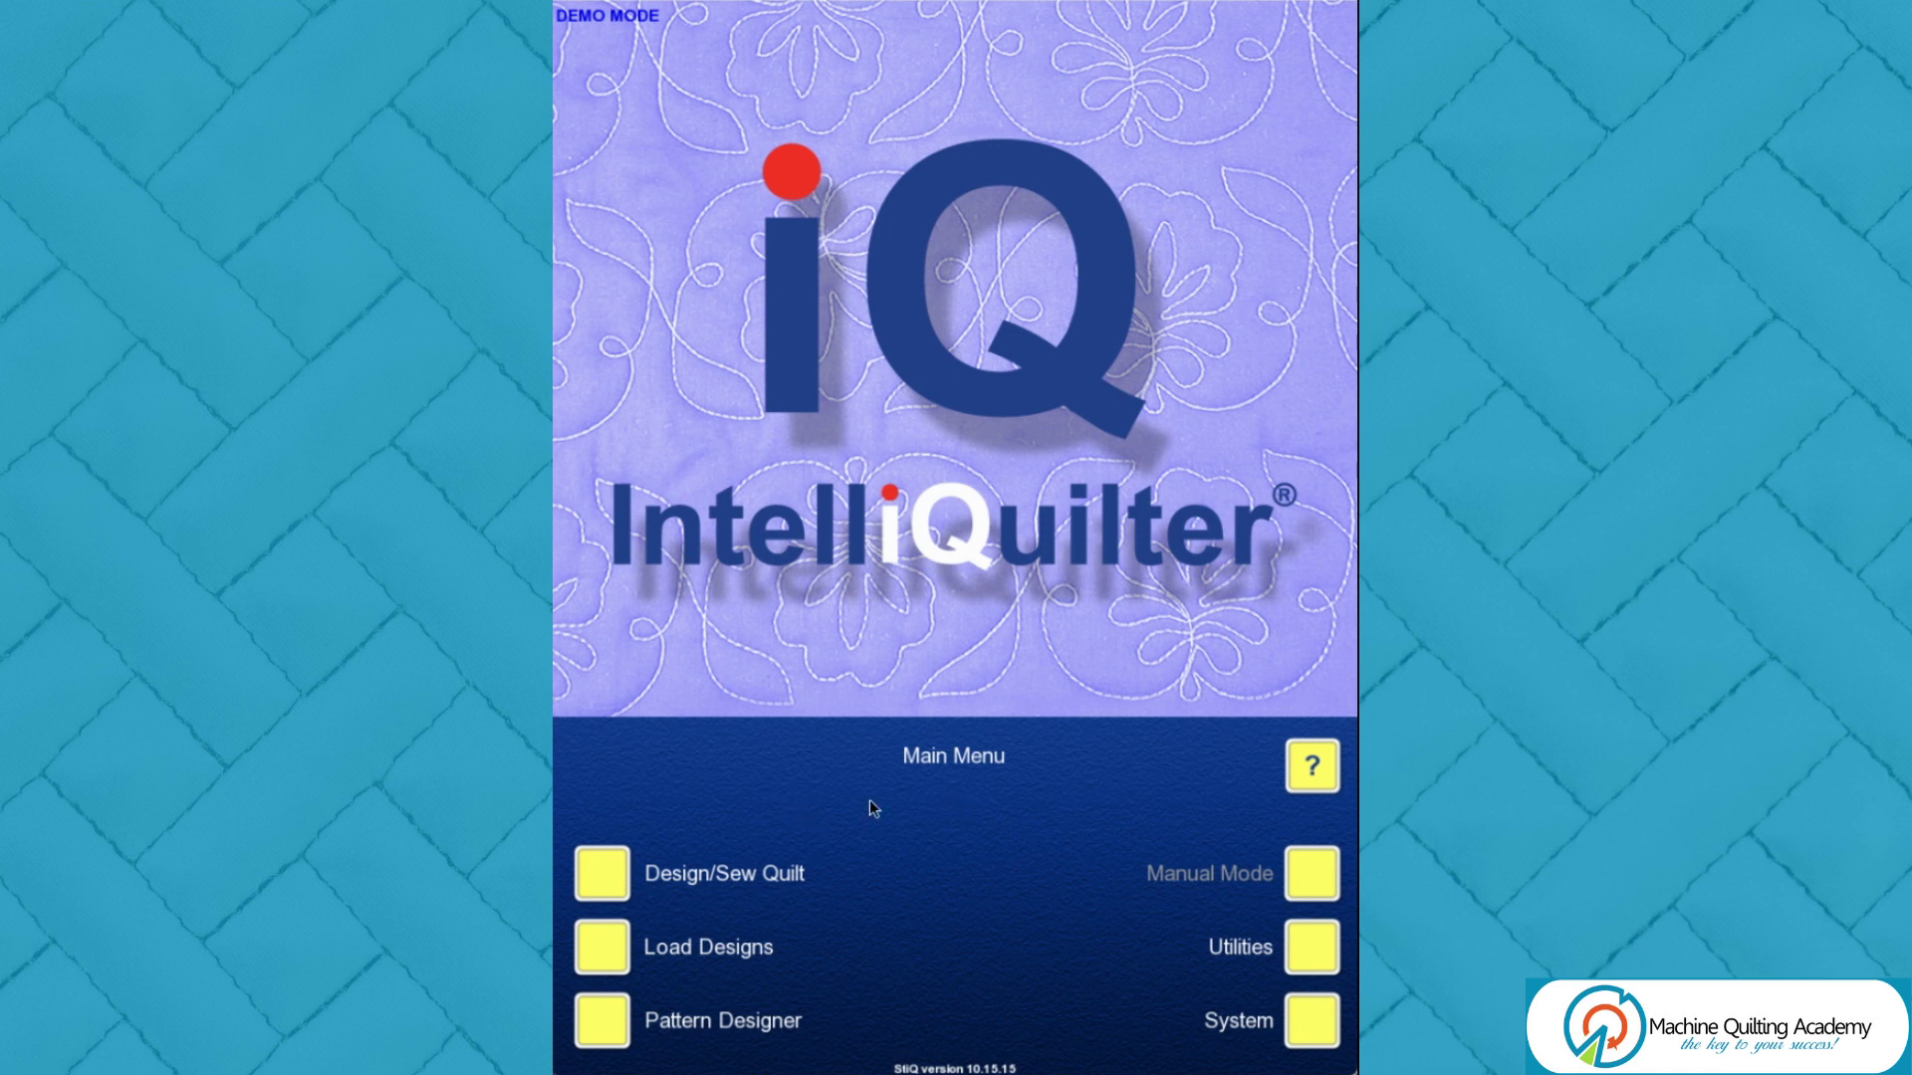
Step: Start a new quilt and add a pantograph whose block is defined as a manually entered rectangle
click(605, 880)
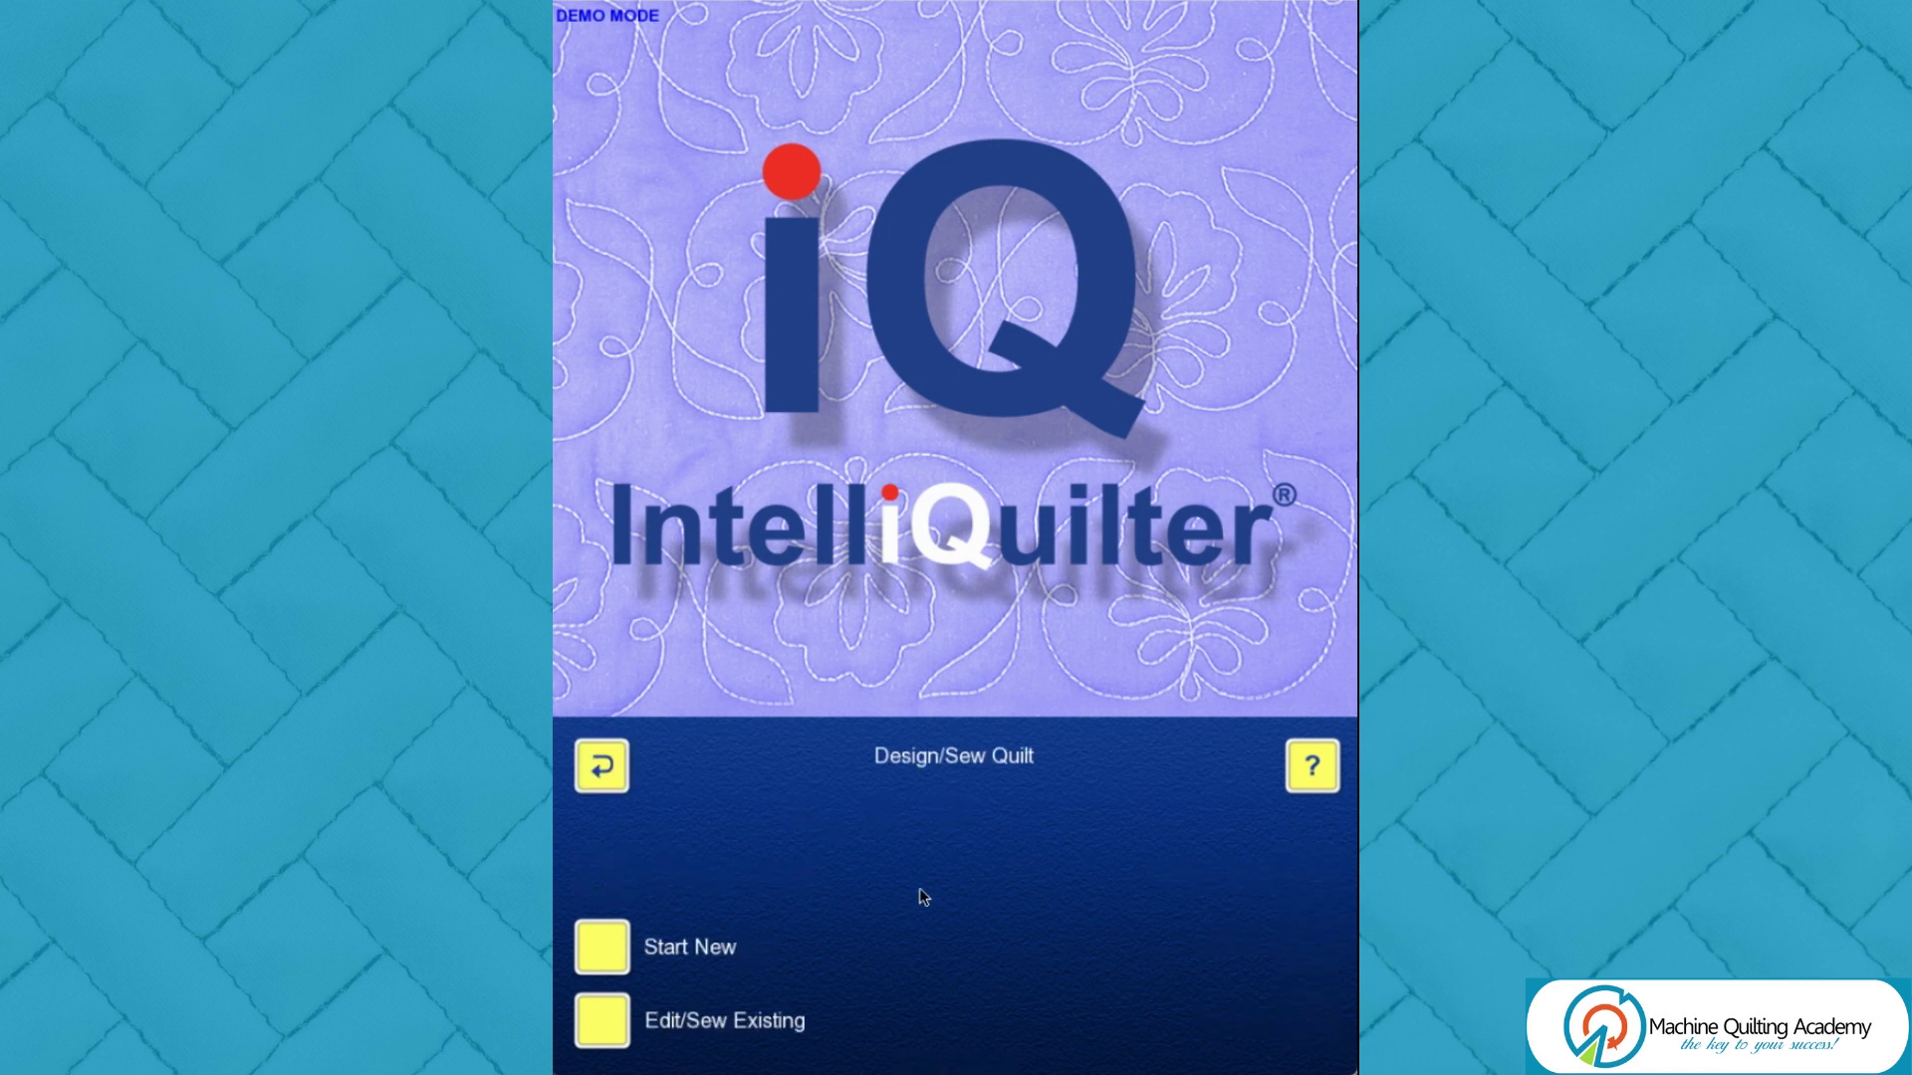
click(601, 954)
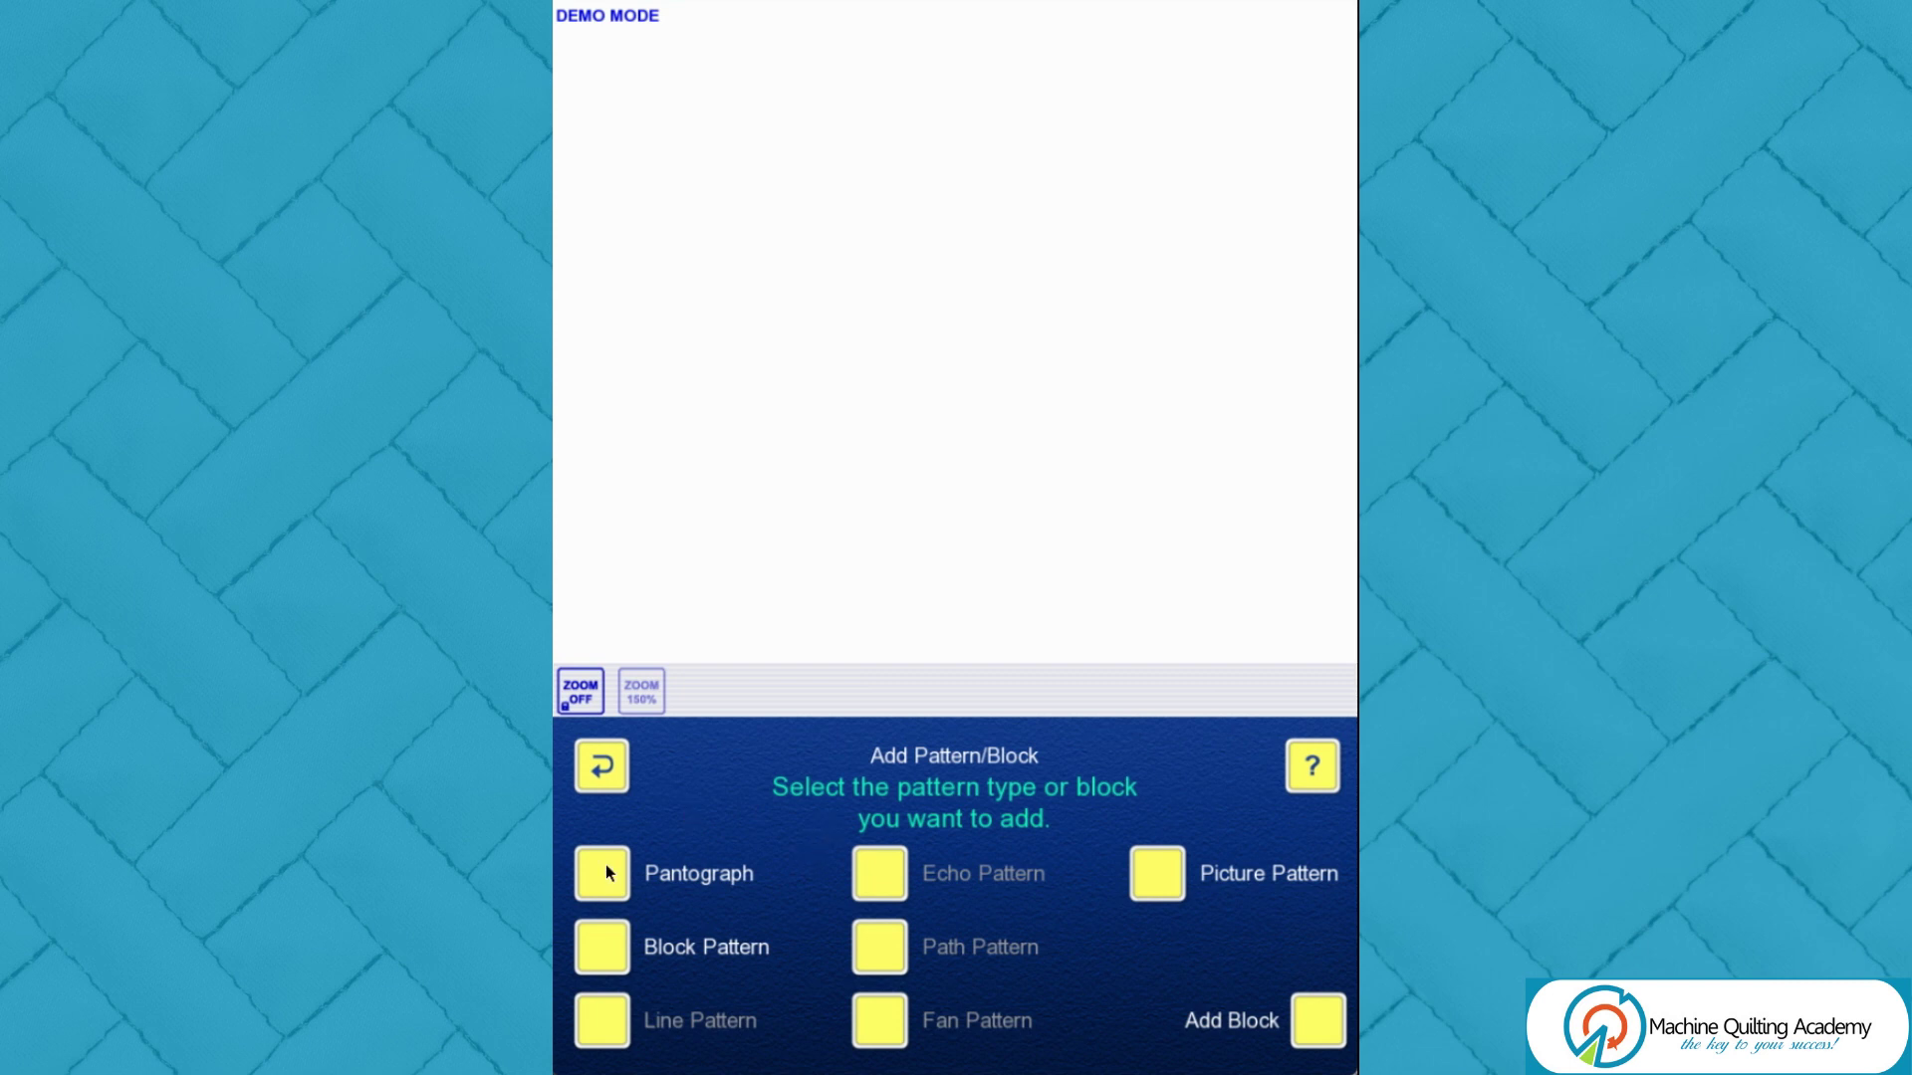
click(604, 889)
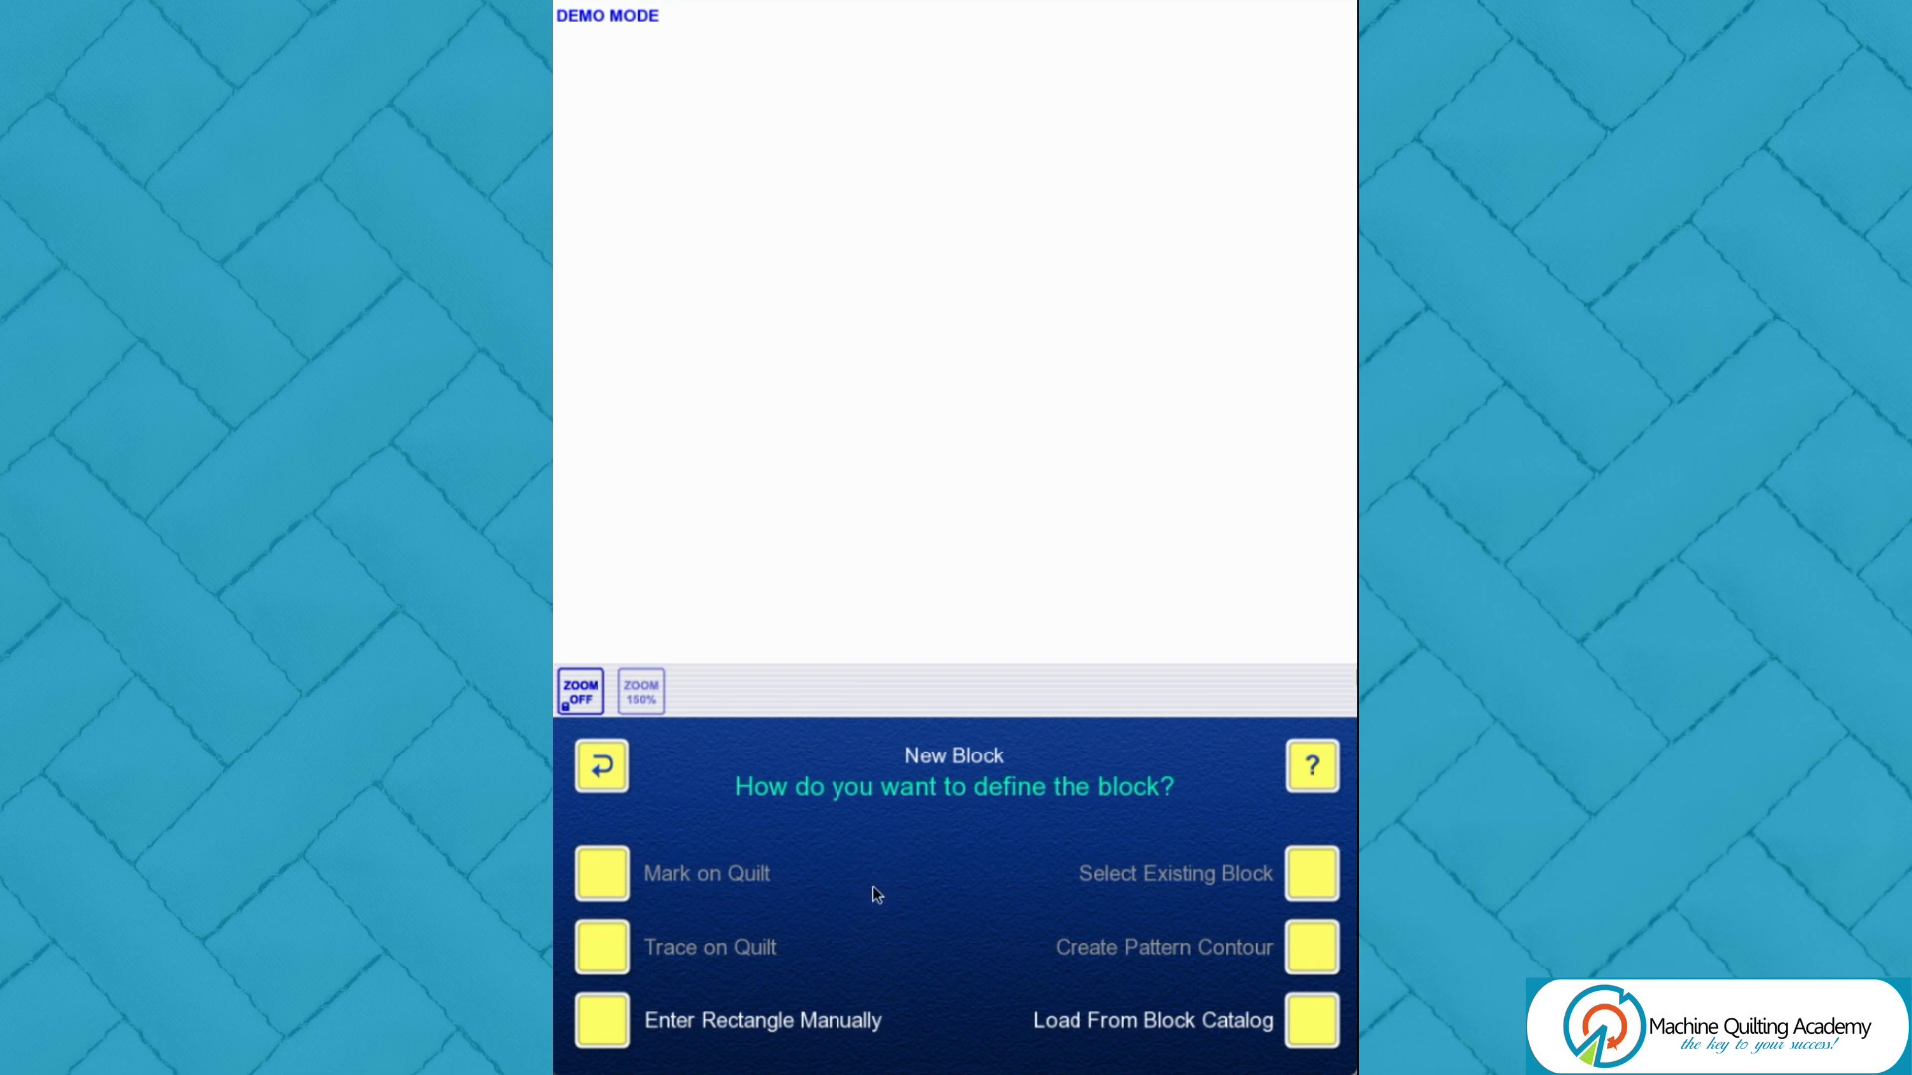
click(604, 1028)
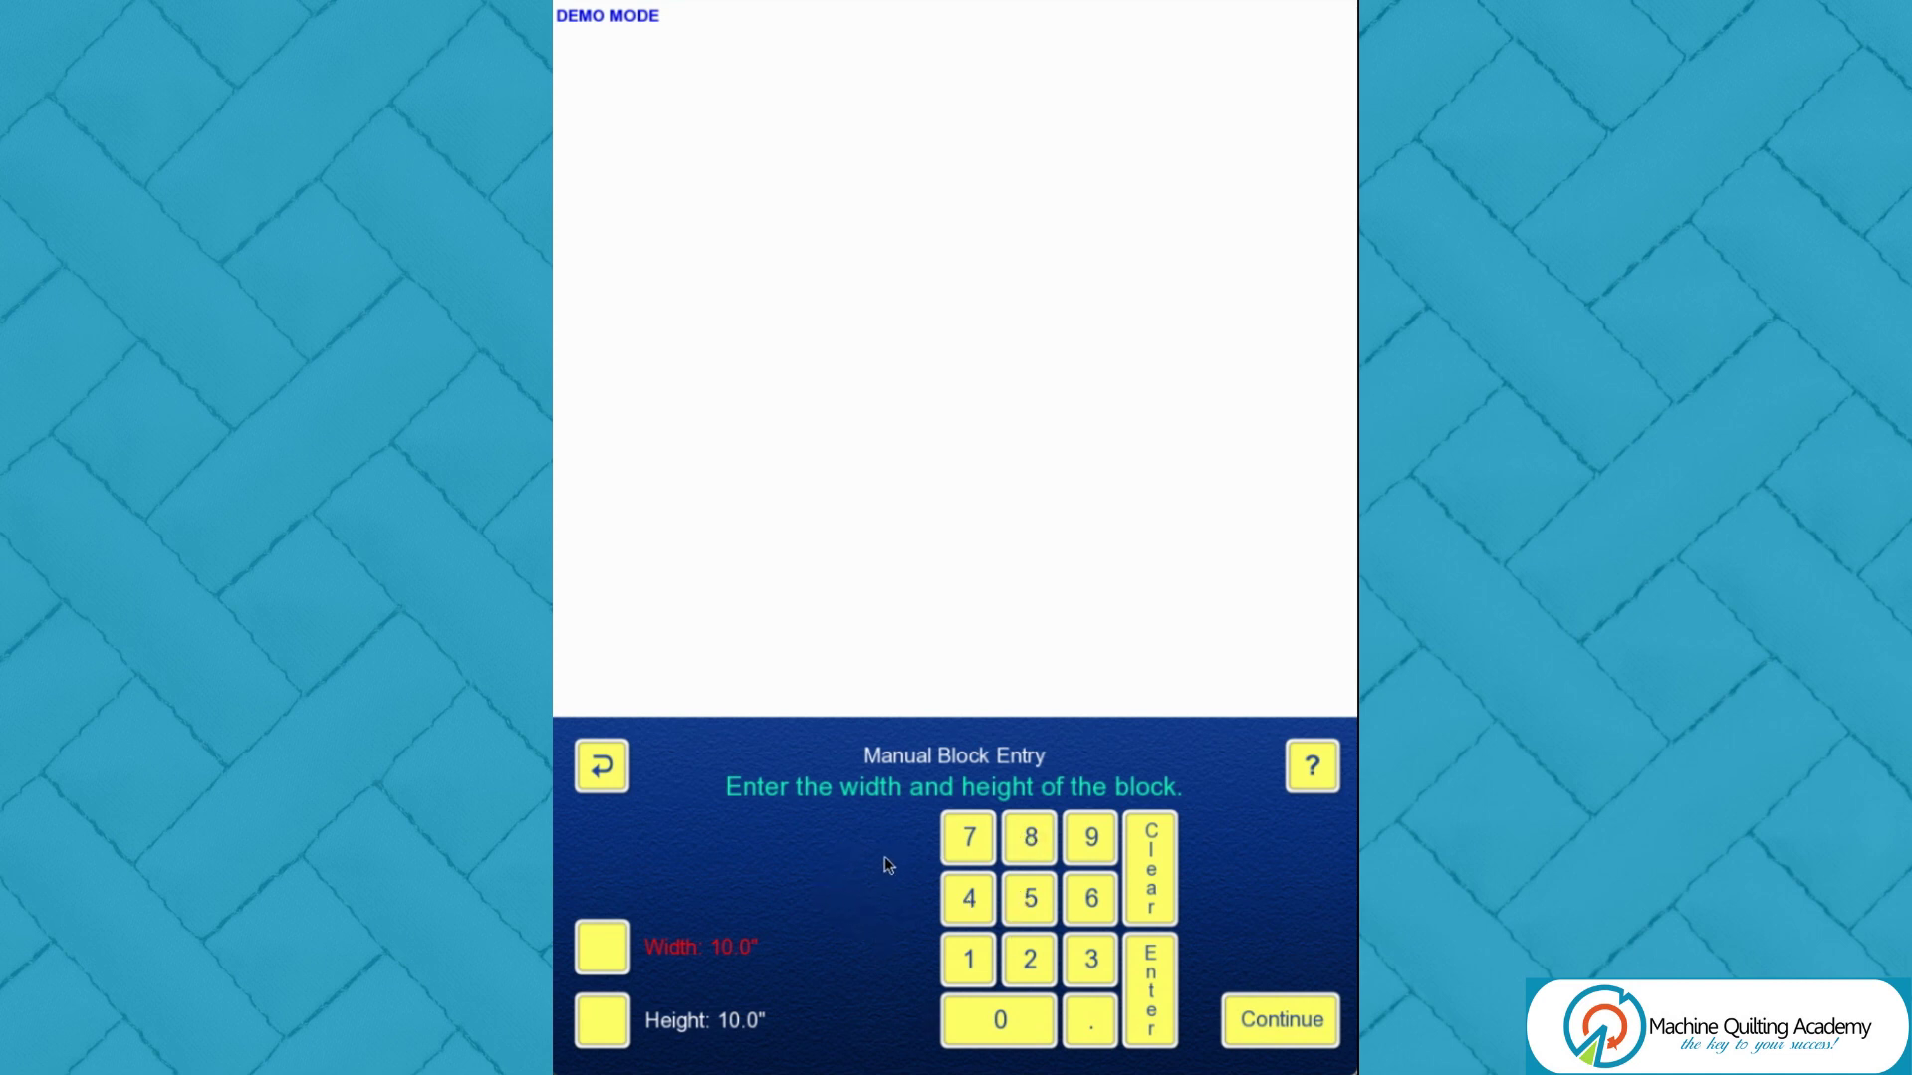
Step: Set the pantograph block's width to 80" and its height to 60"
click(1031, 842)
click(995, 1021)
click(1150, 1004)
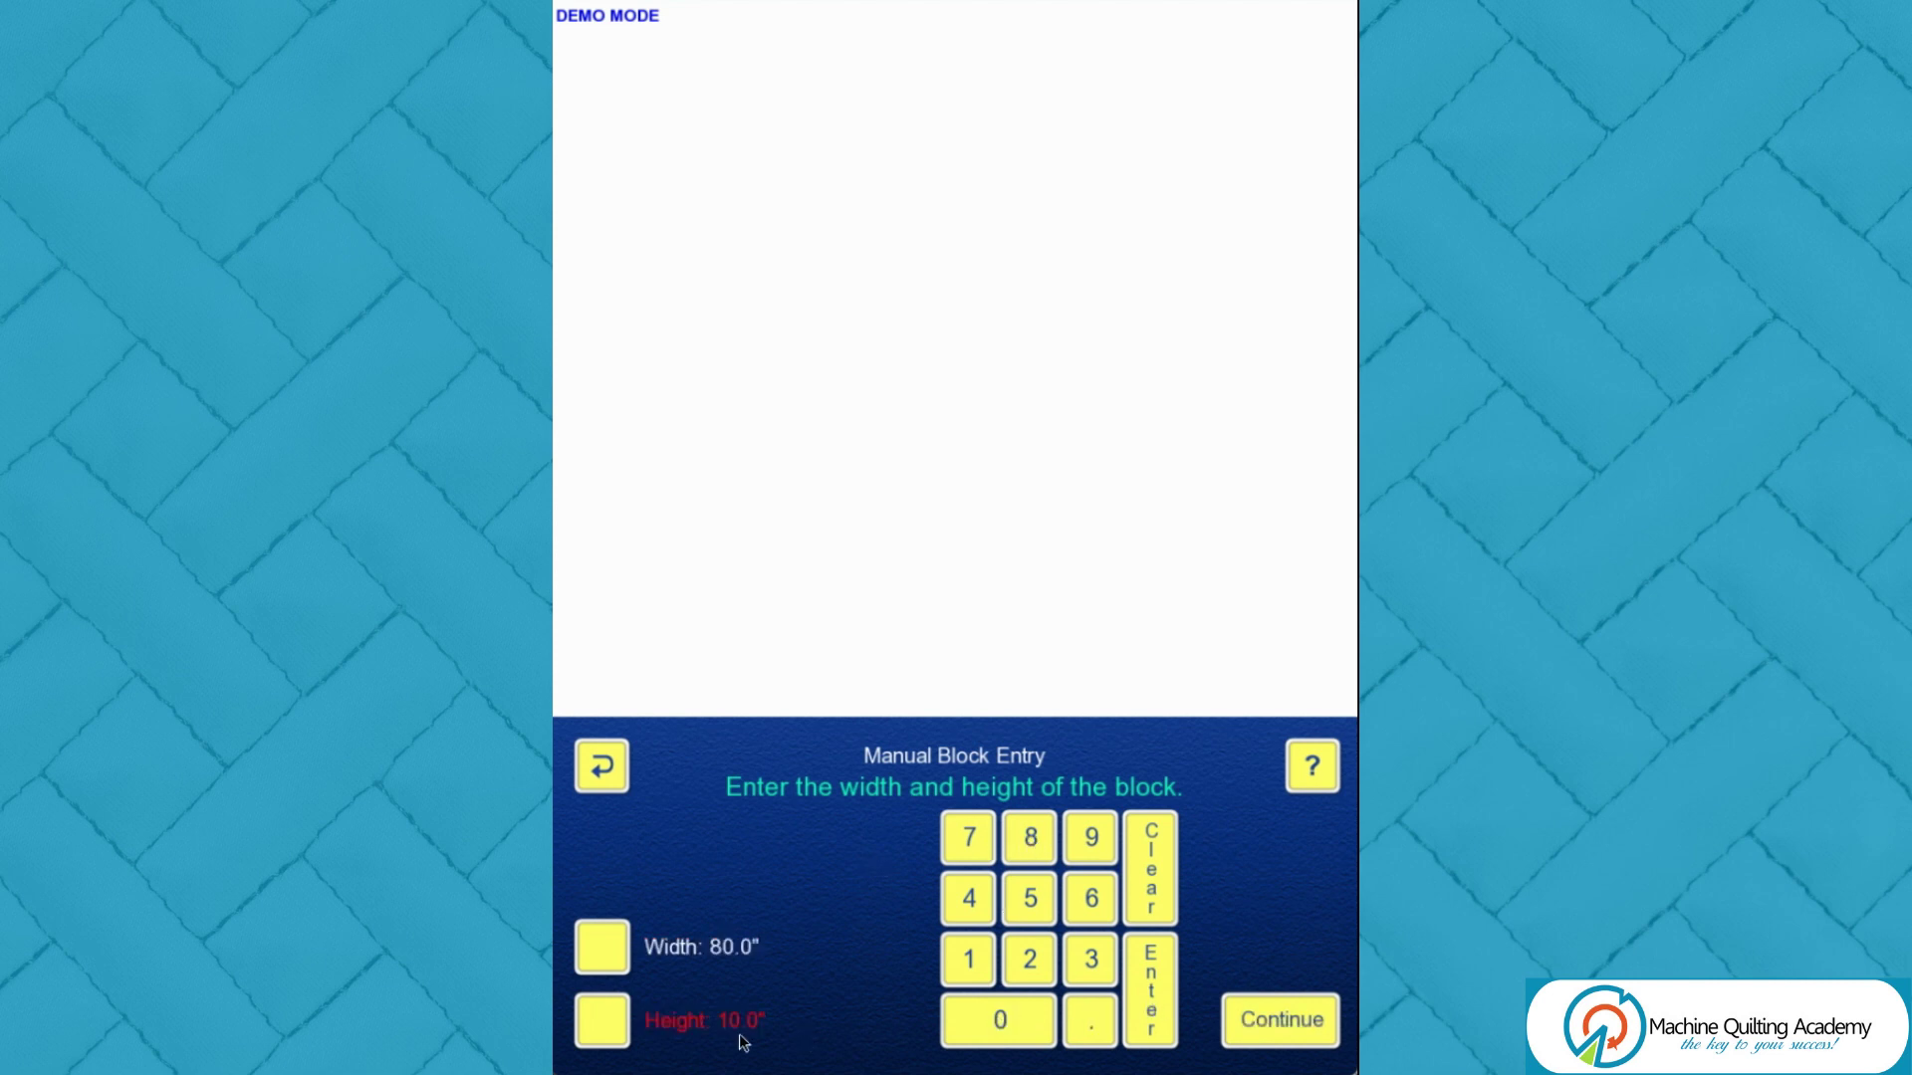
click(1091, 901)
click(1015, 1024)
click(1153, 1026)
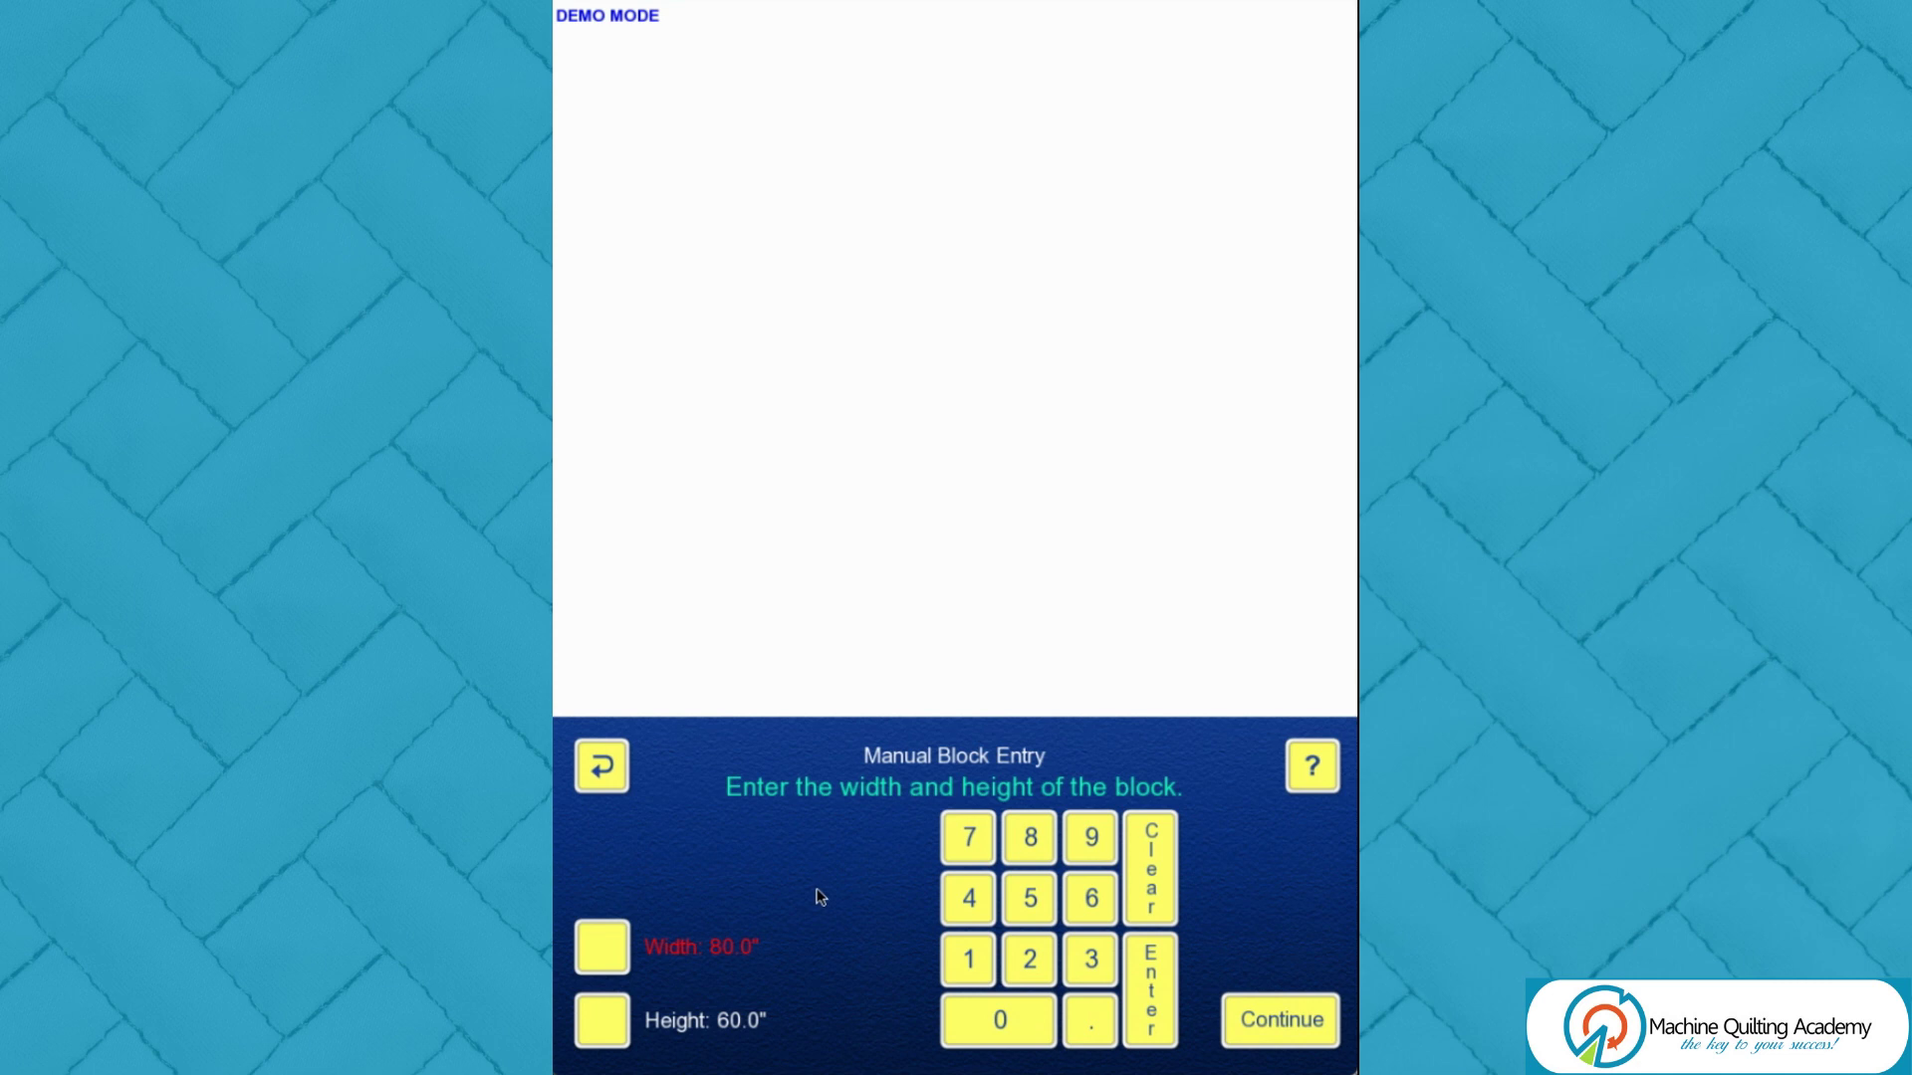
Step: Change the block's dimensions to 85" wide and 65" high
click(1039, 842)
click(1034, 900)
click(1154, 991)
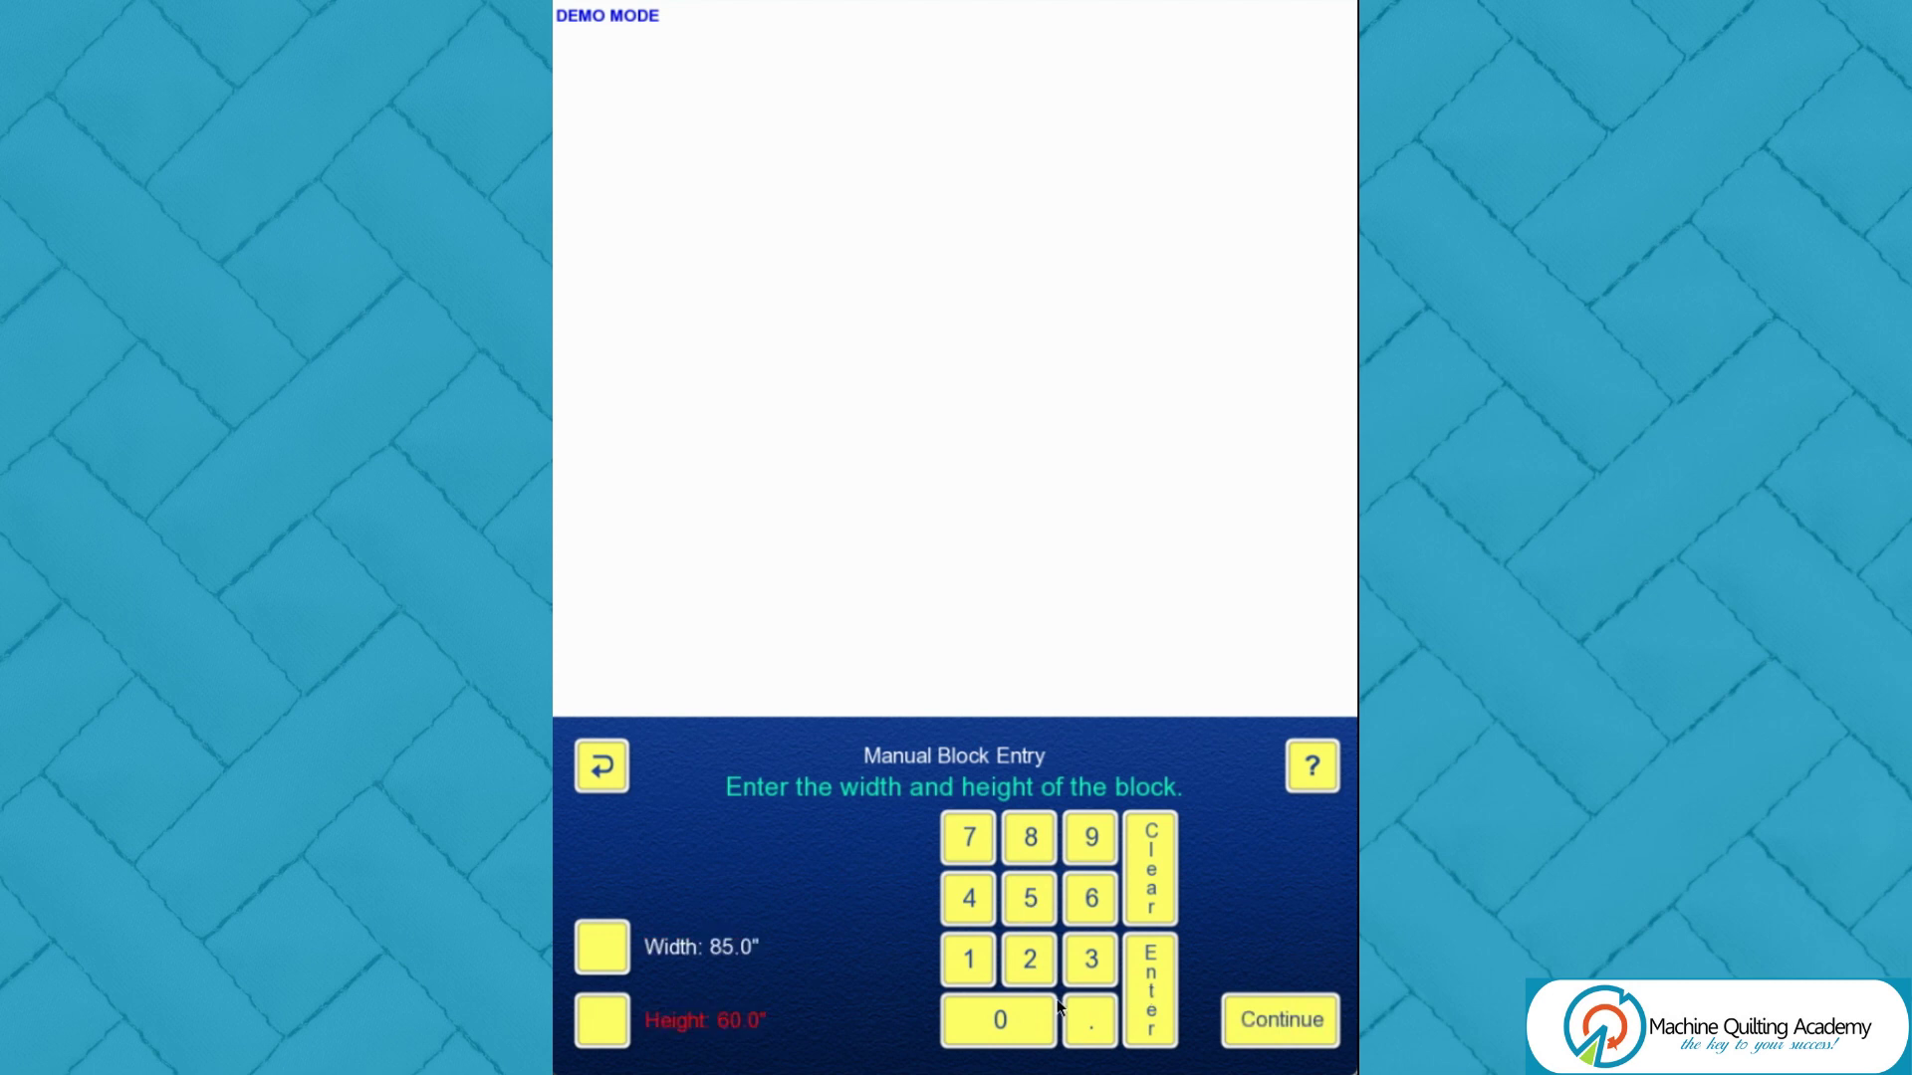
click(1088, 906)
click(1033, 908)
click(1149, 1012)
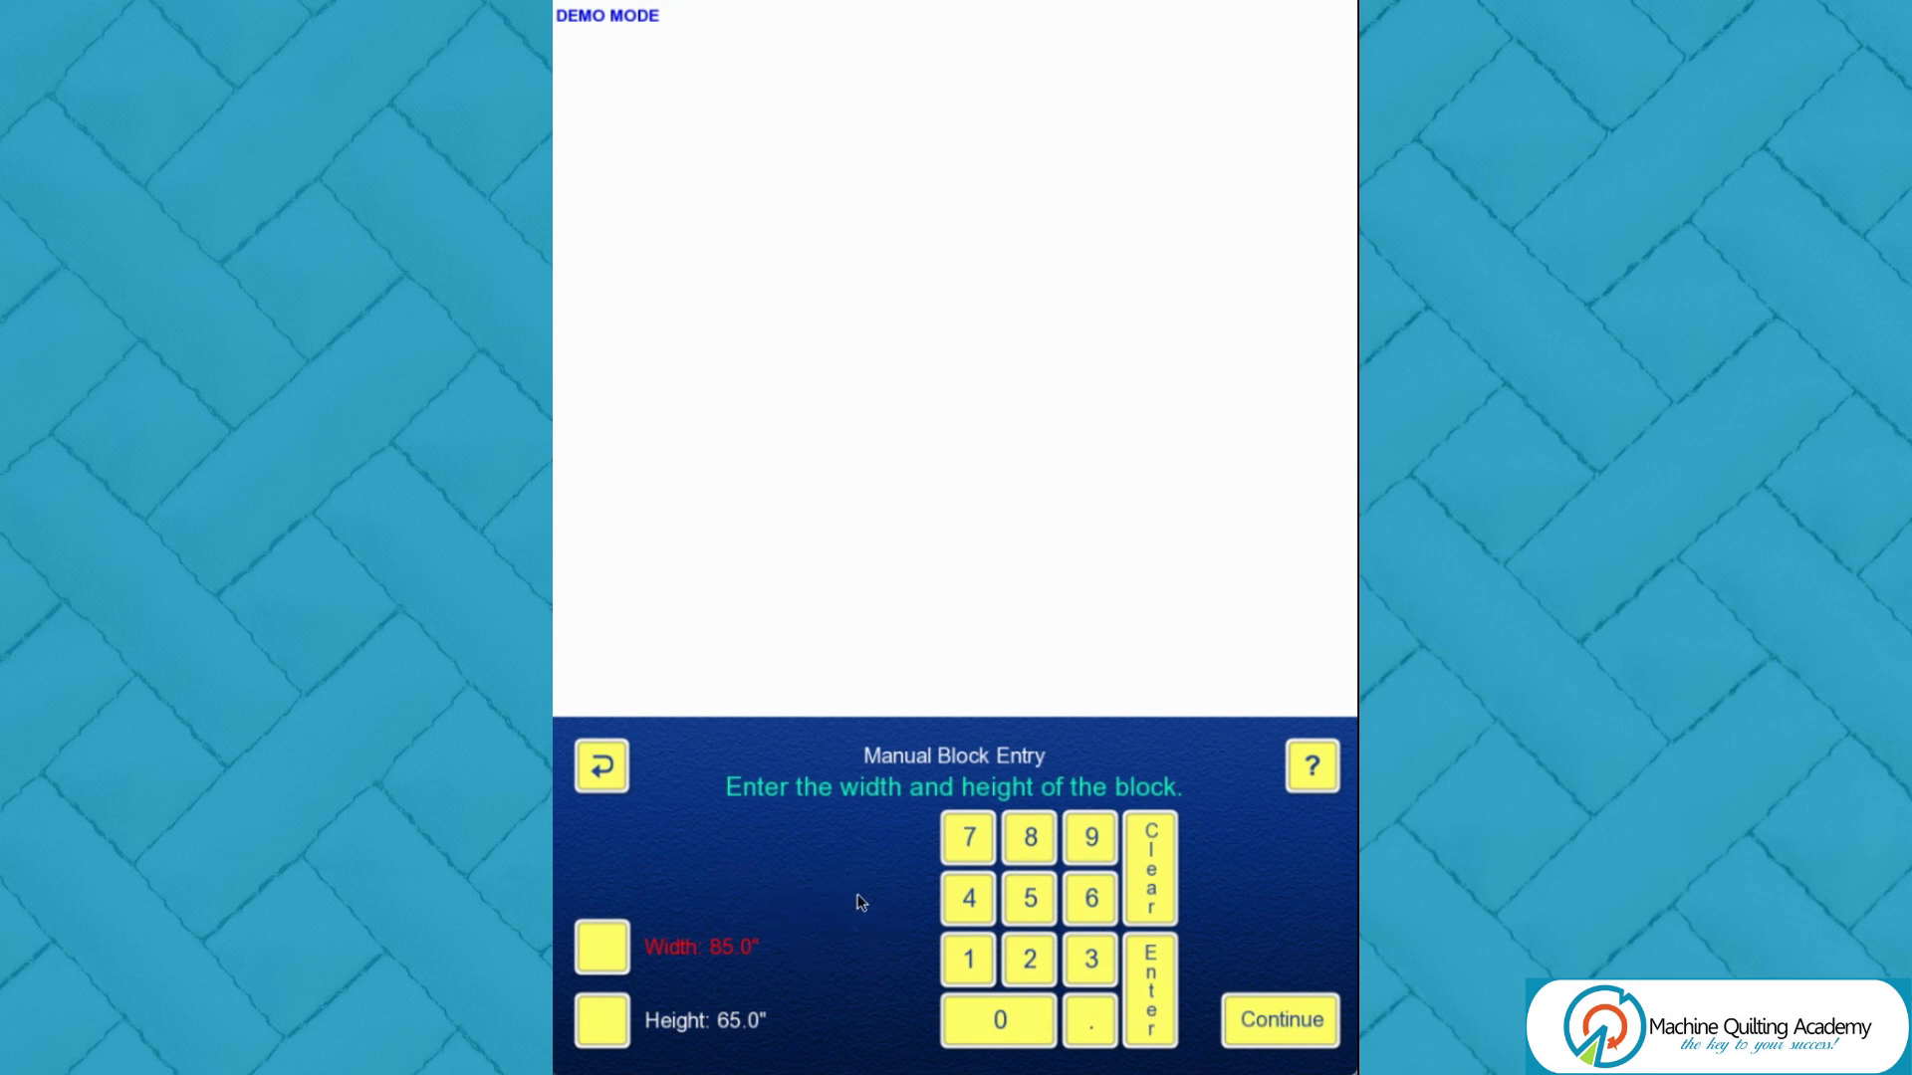
Step: Set the block back to 80" wide by 60" high and accept the block unmodified
click(1033, 859)
click(1025, 1011)
click(1144, 983)
click(1103, 906)
click(1016, 1024)
click(1155, 994)
click(1285, 1023)
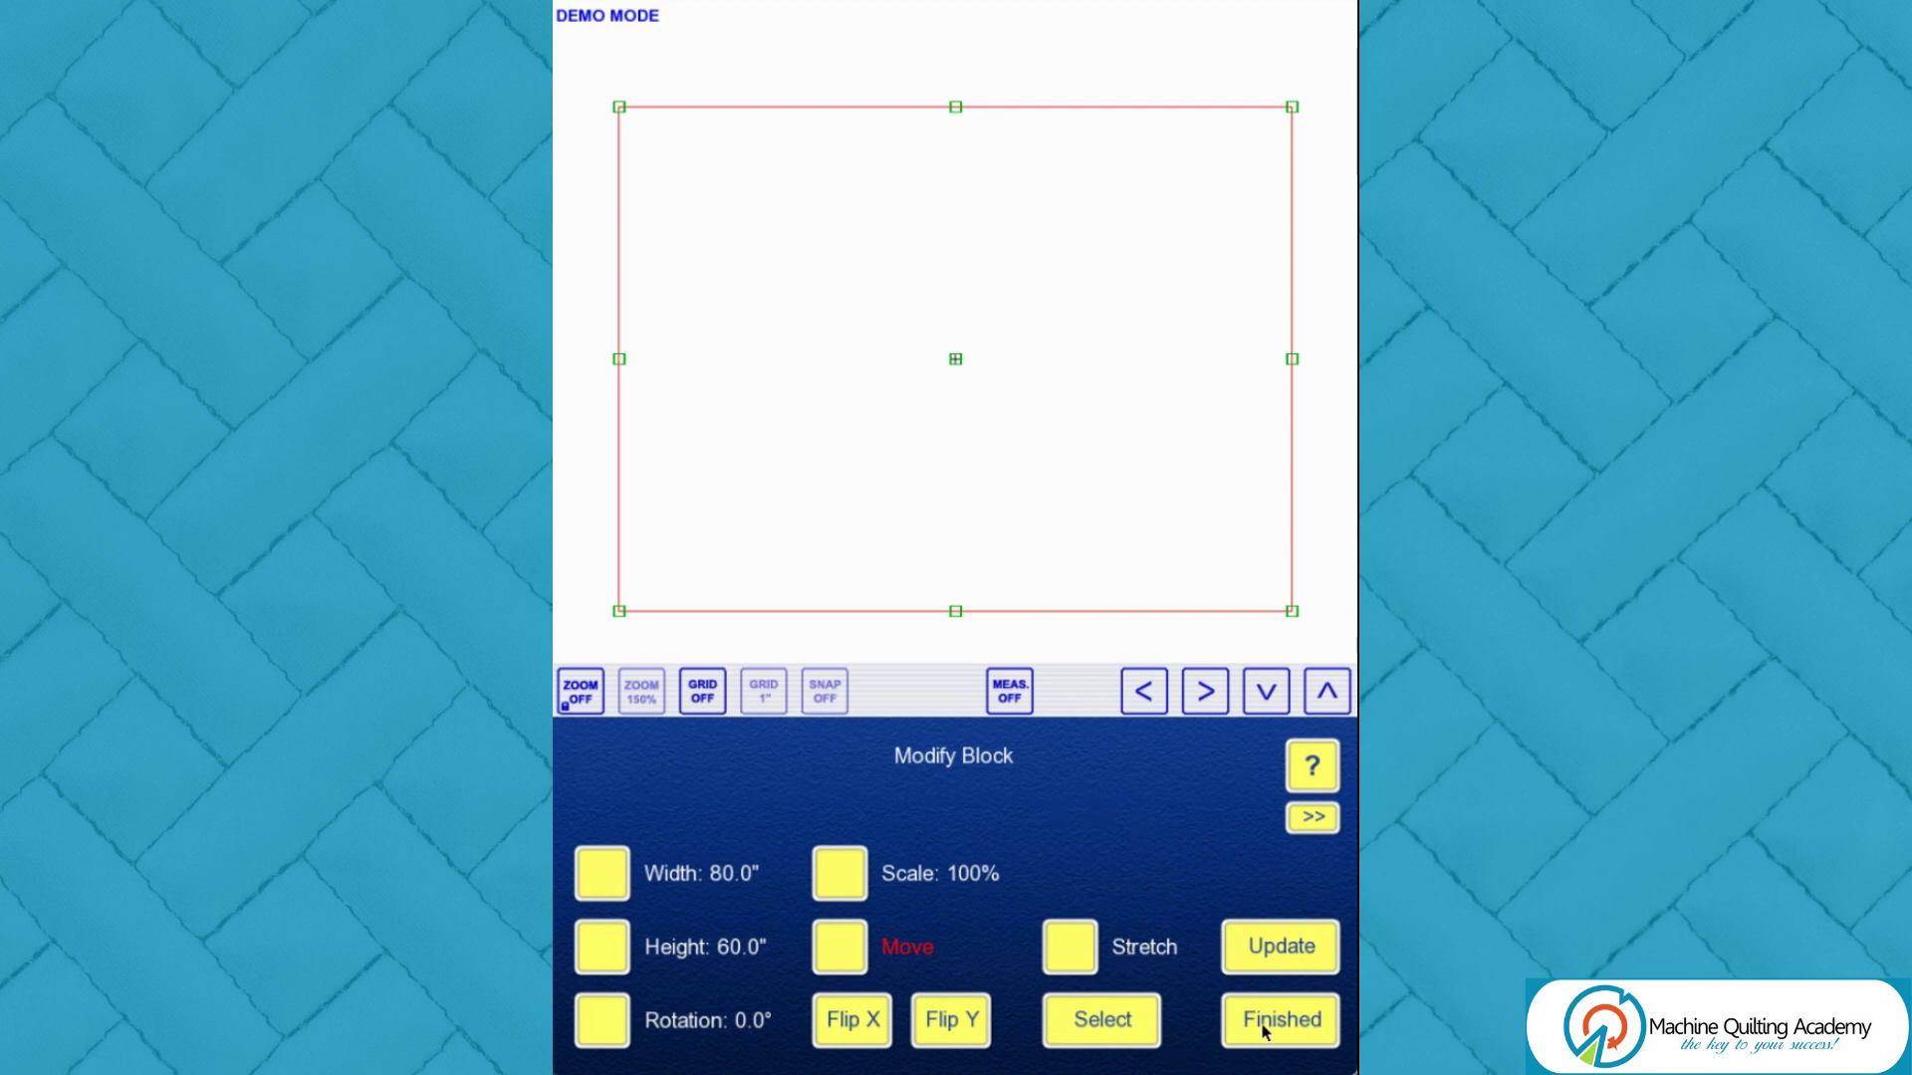
click(1295, 1035)
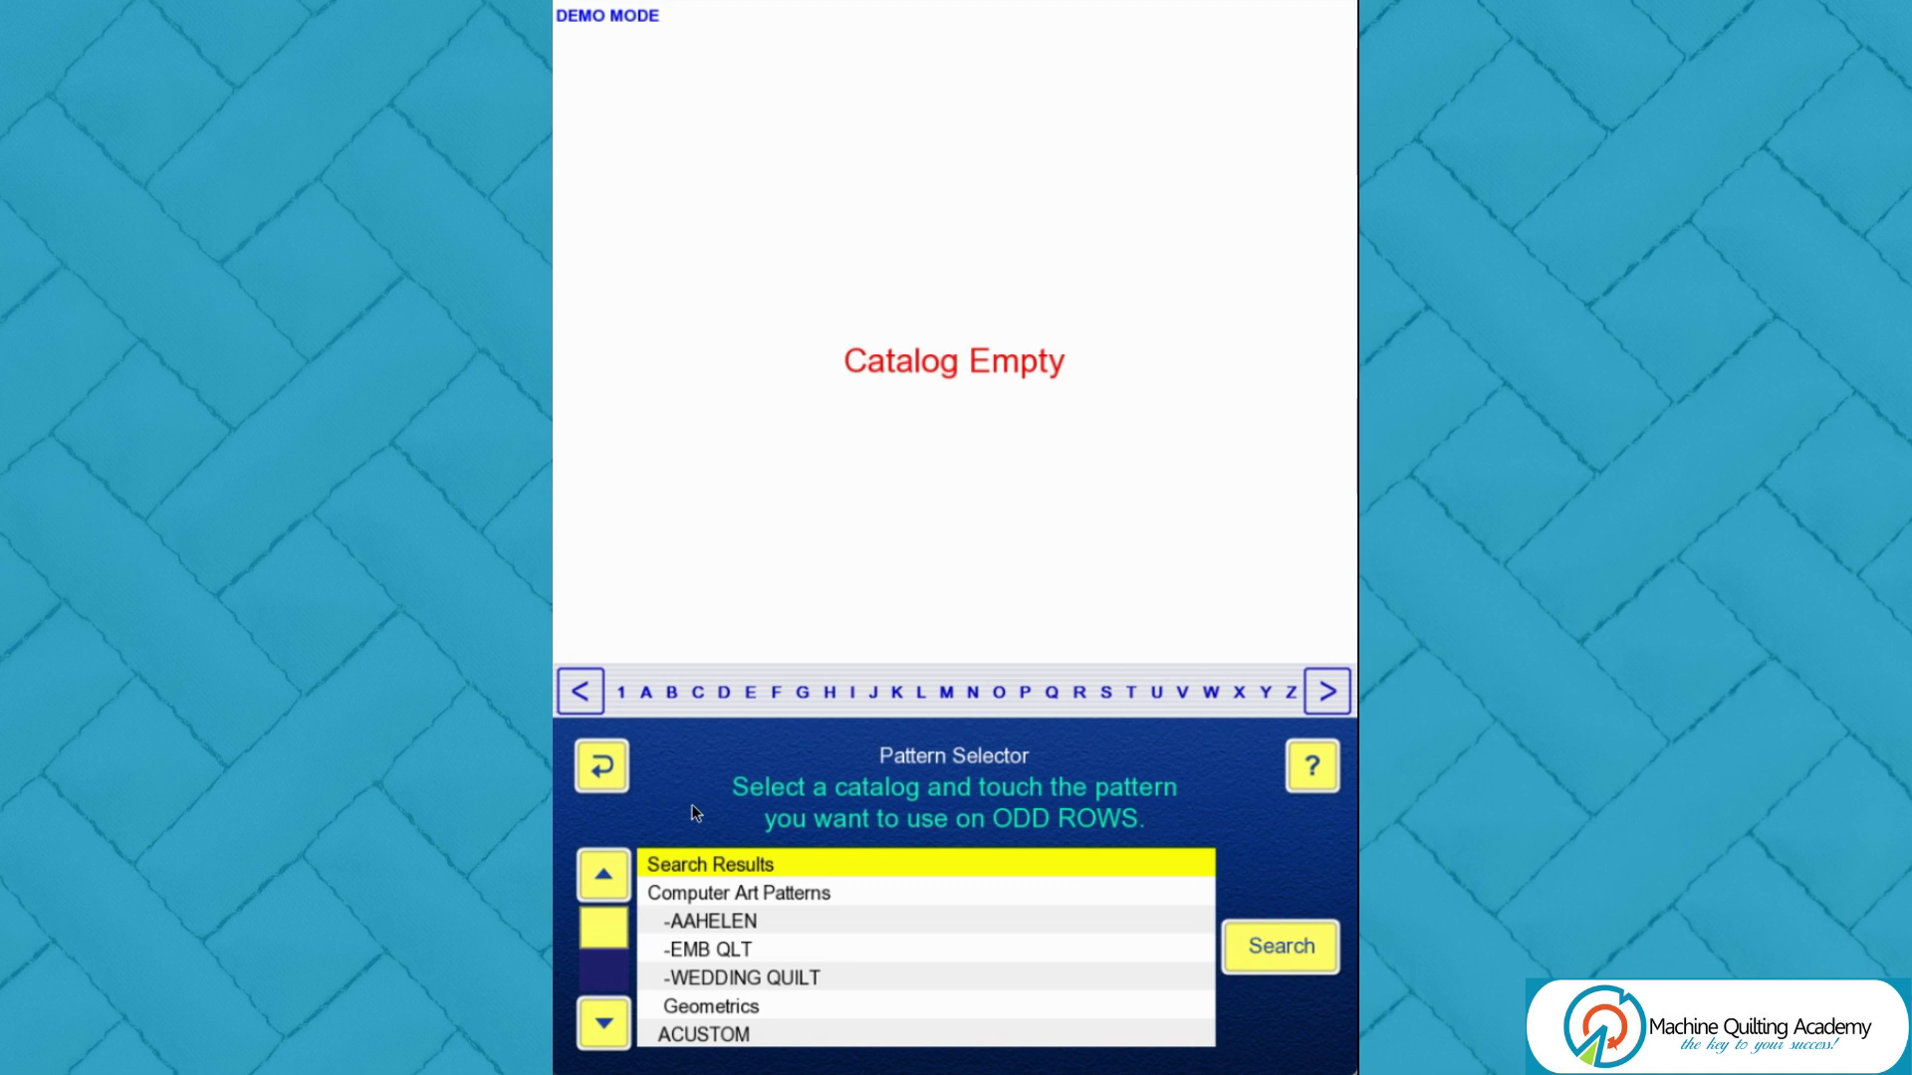
Step: Choose the circle play 2 pattern from the Panto full row catalog for both the odd and even rows
click(604, 1036)
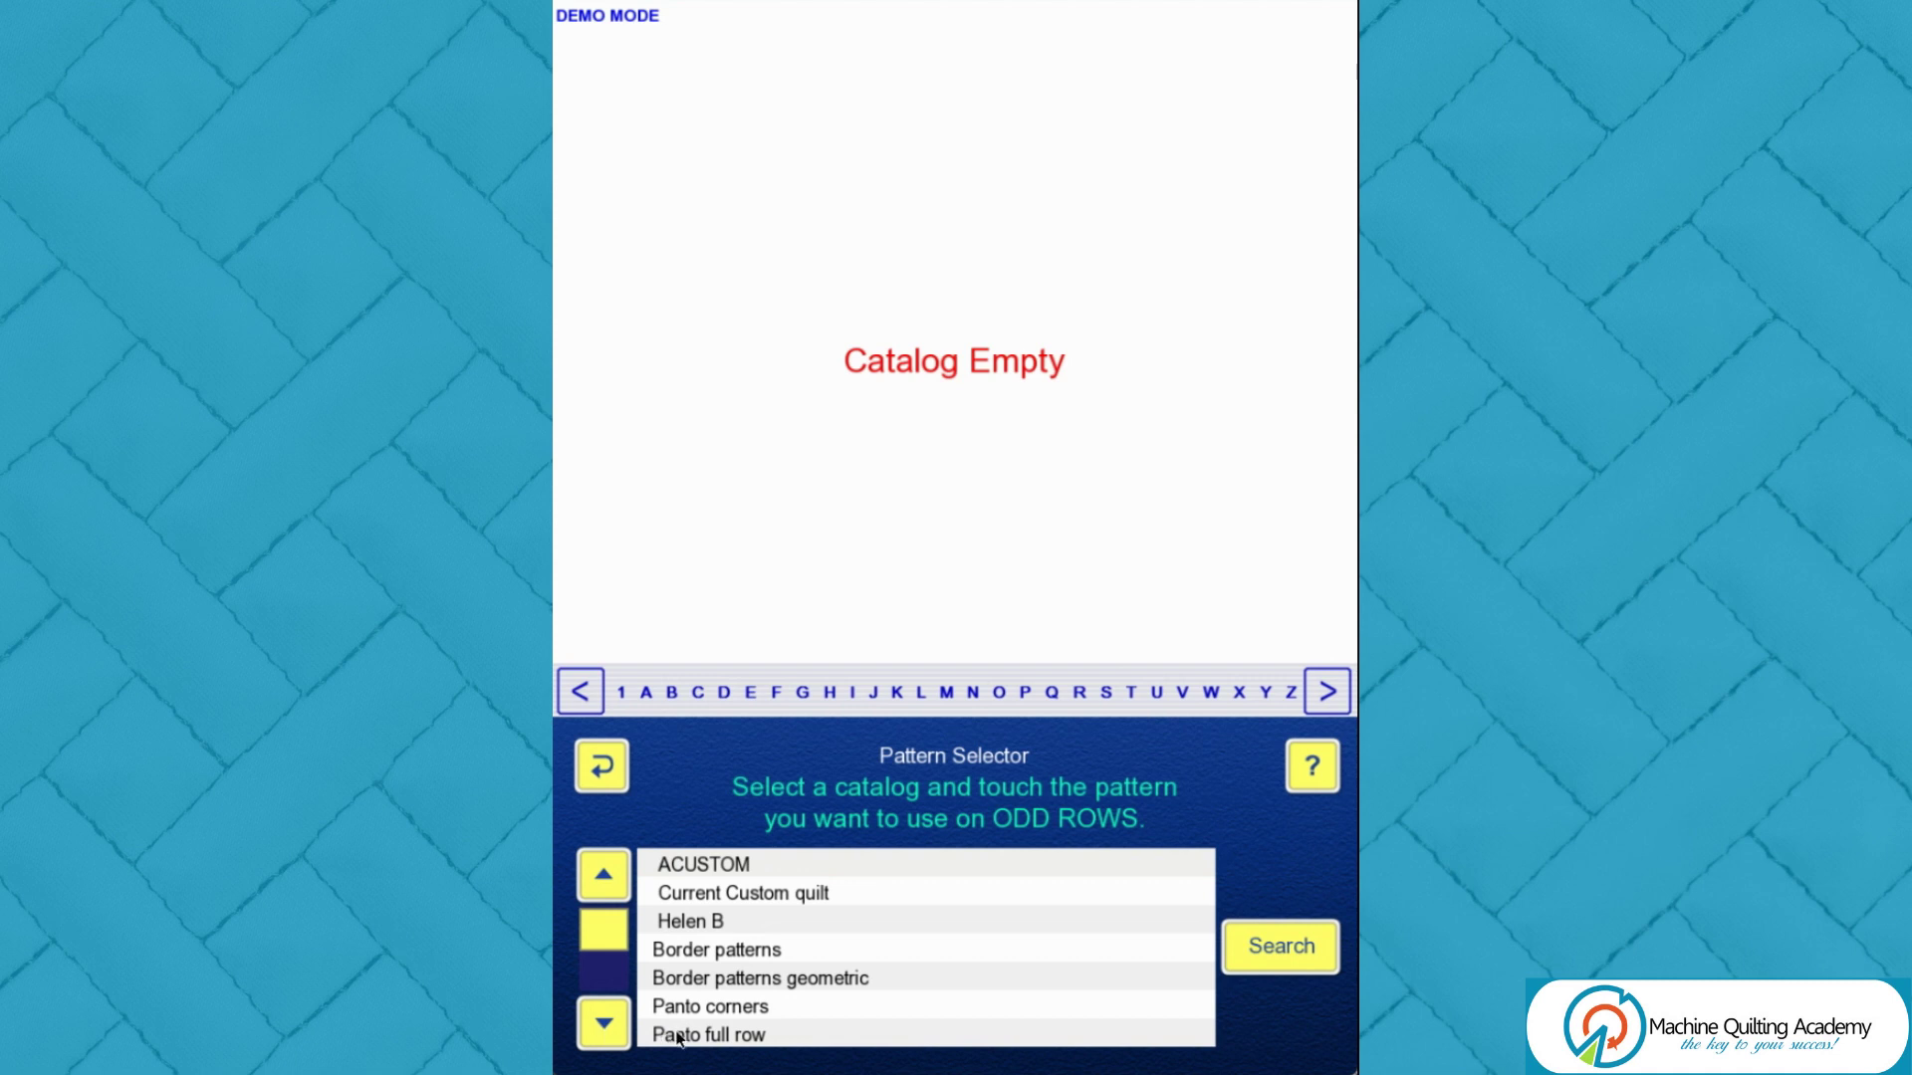
click(712, 1041)
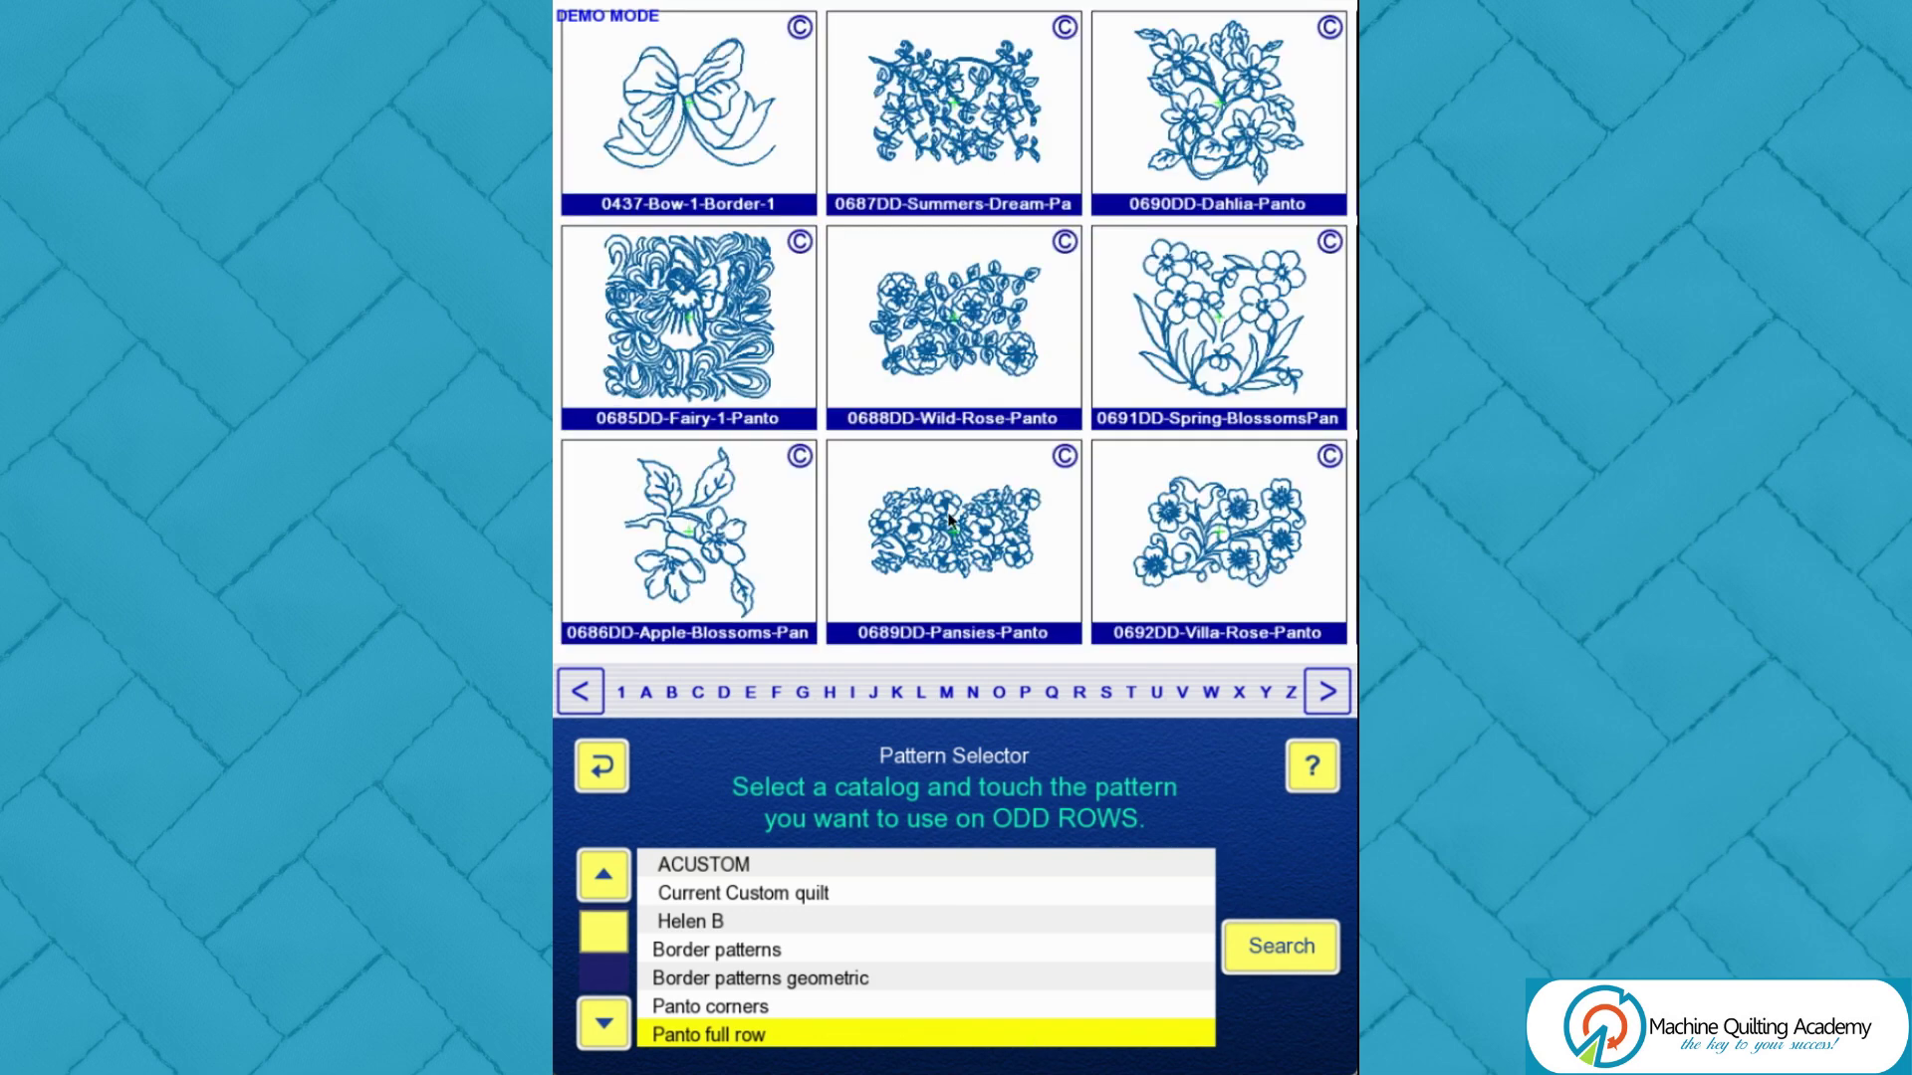
click(1330, 694)
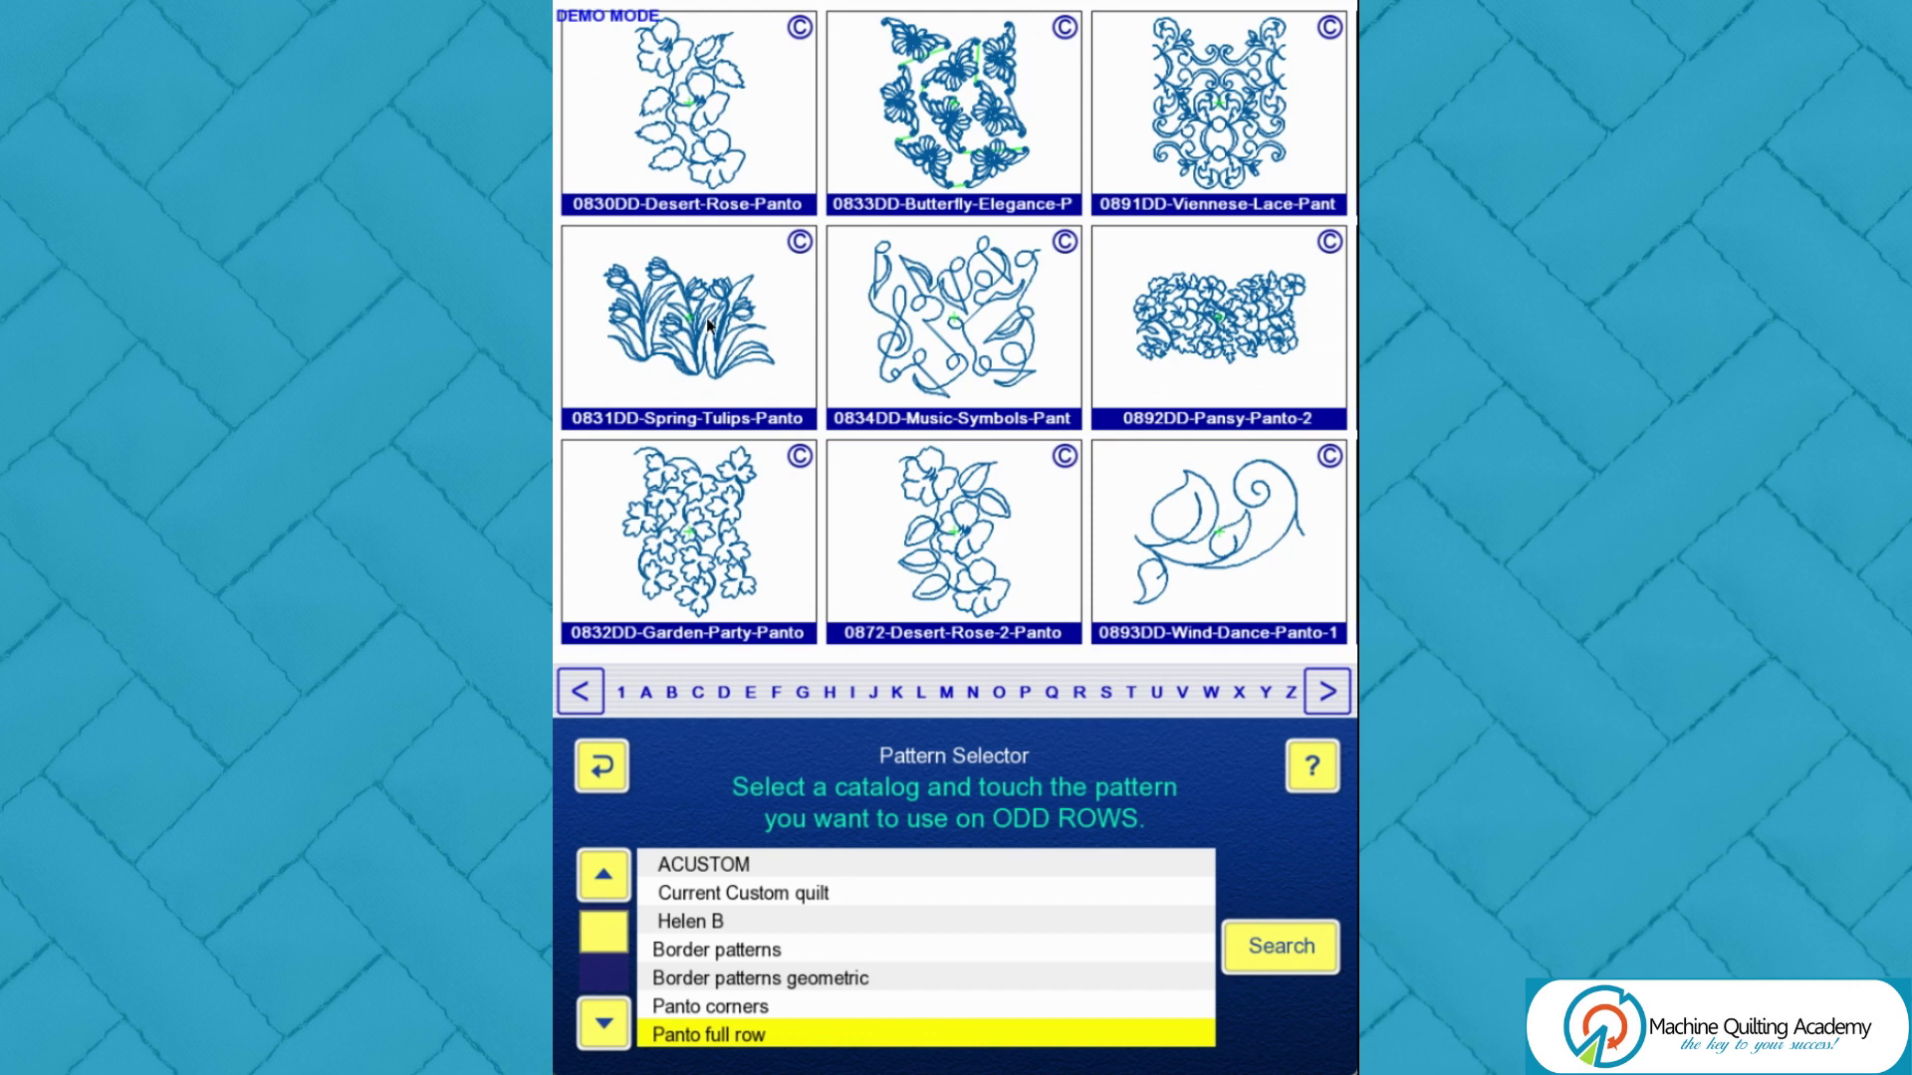
click(1333, 694)
click(1330, 694)
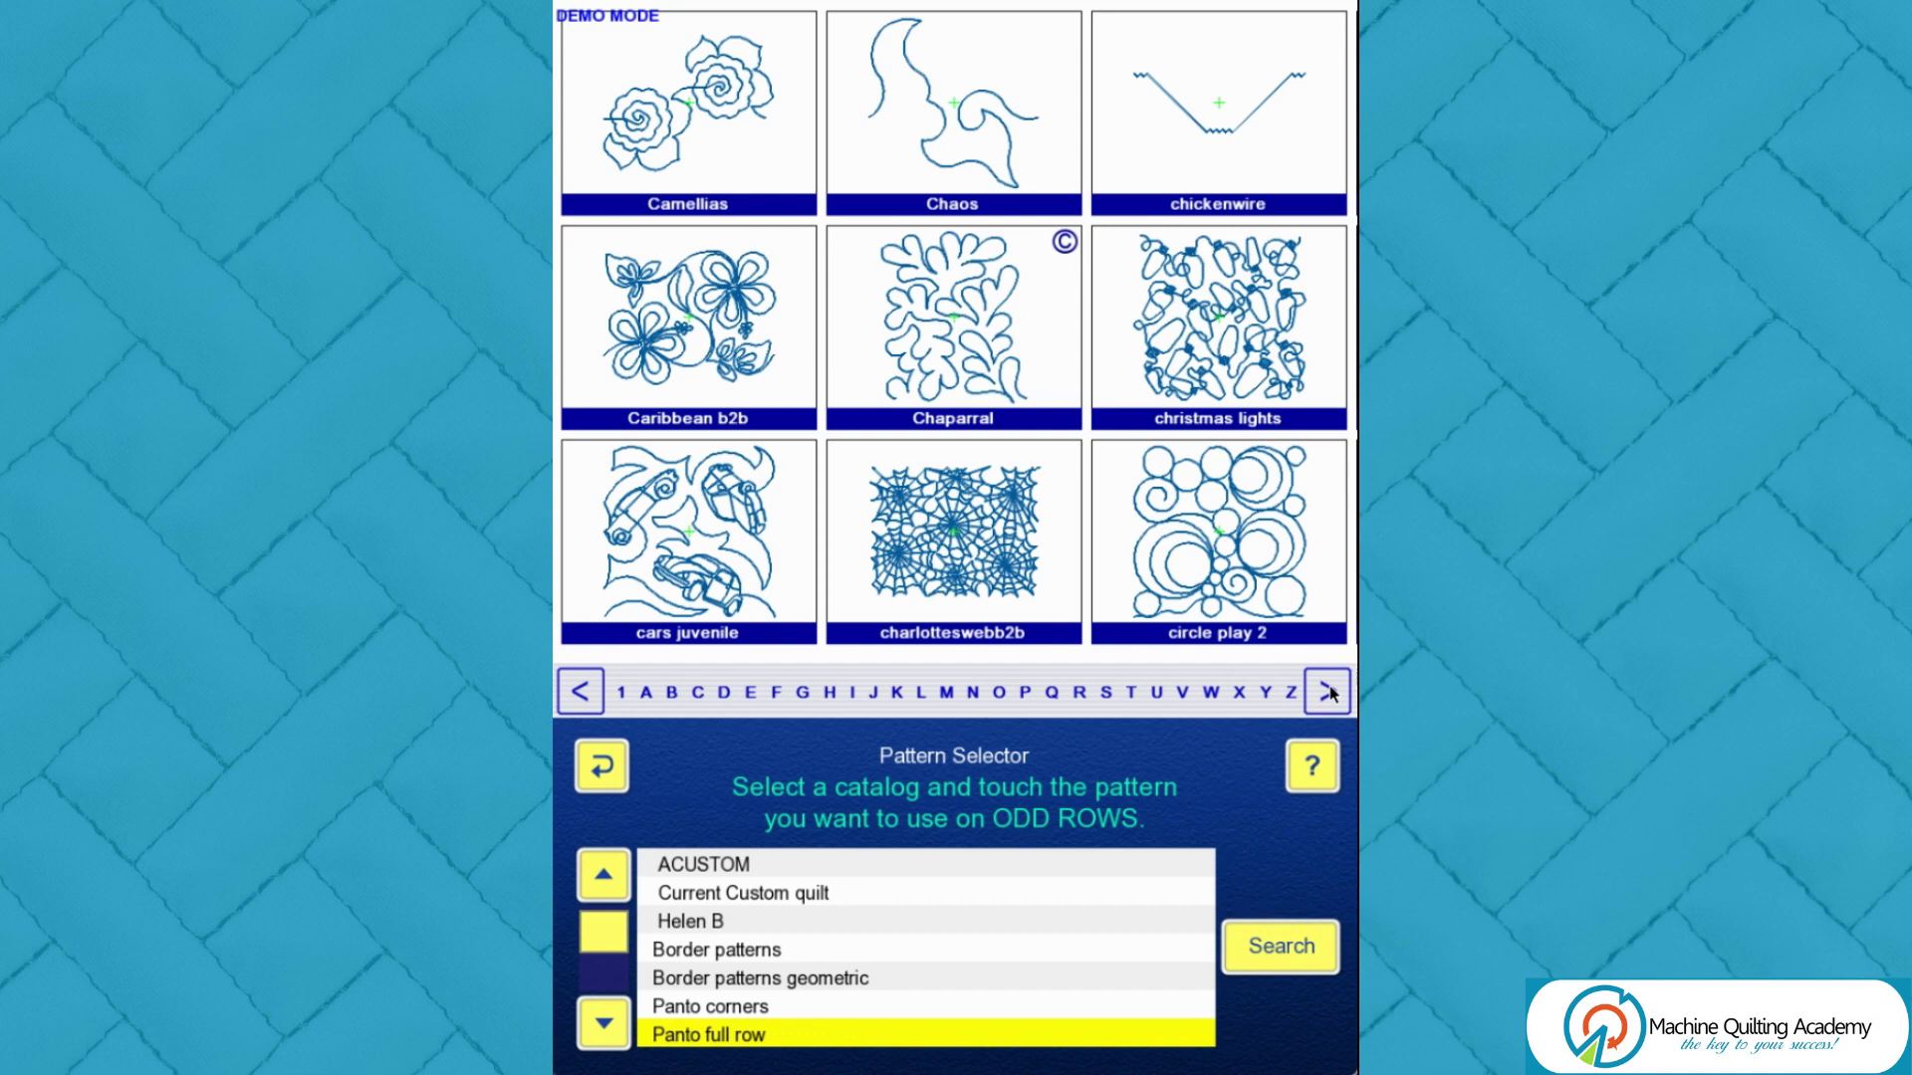
click(1235, 563)
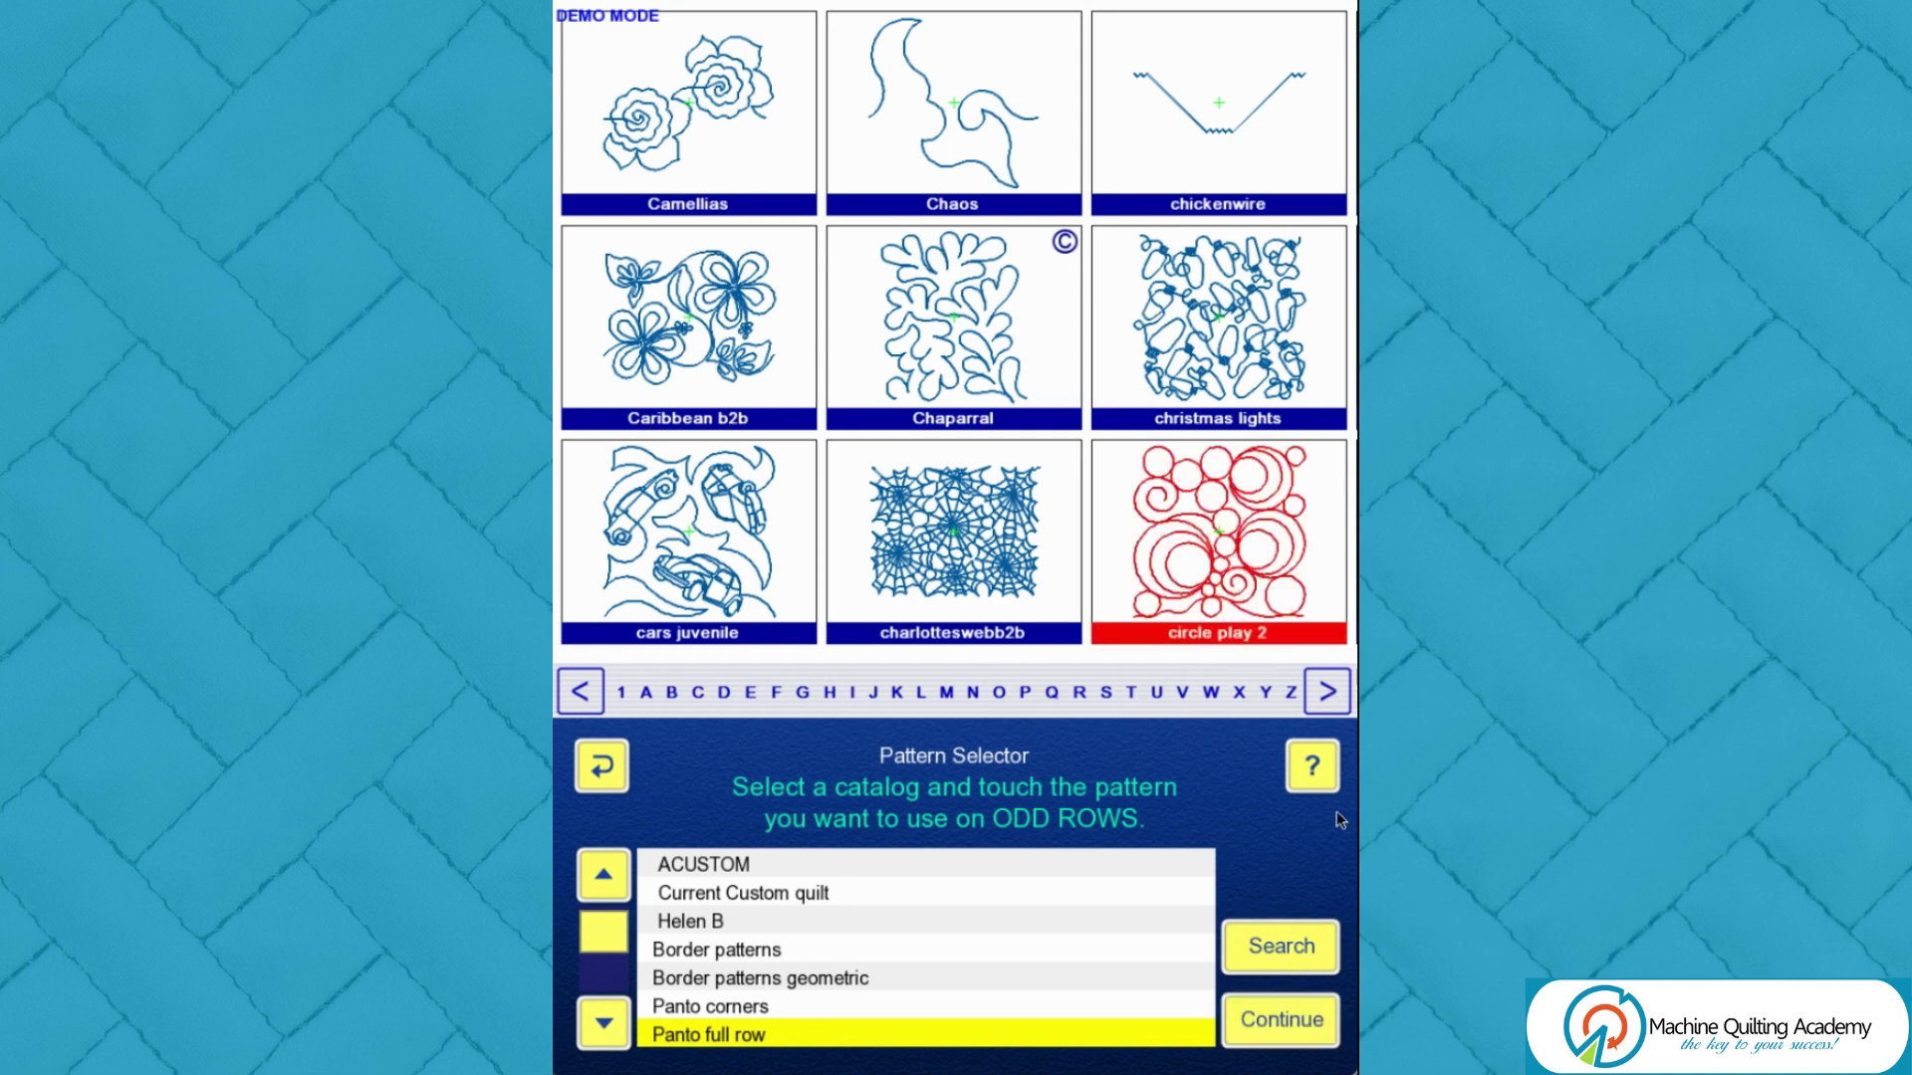
click(1307, 1033)
click(1238, 585)
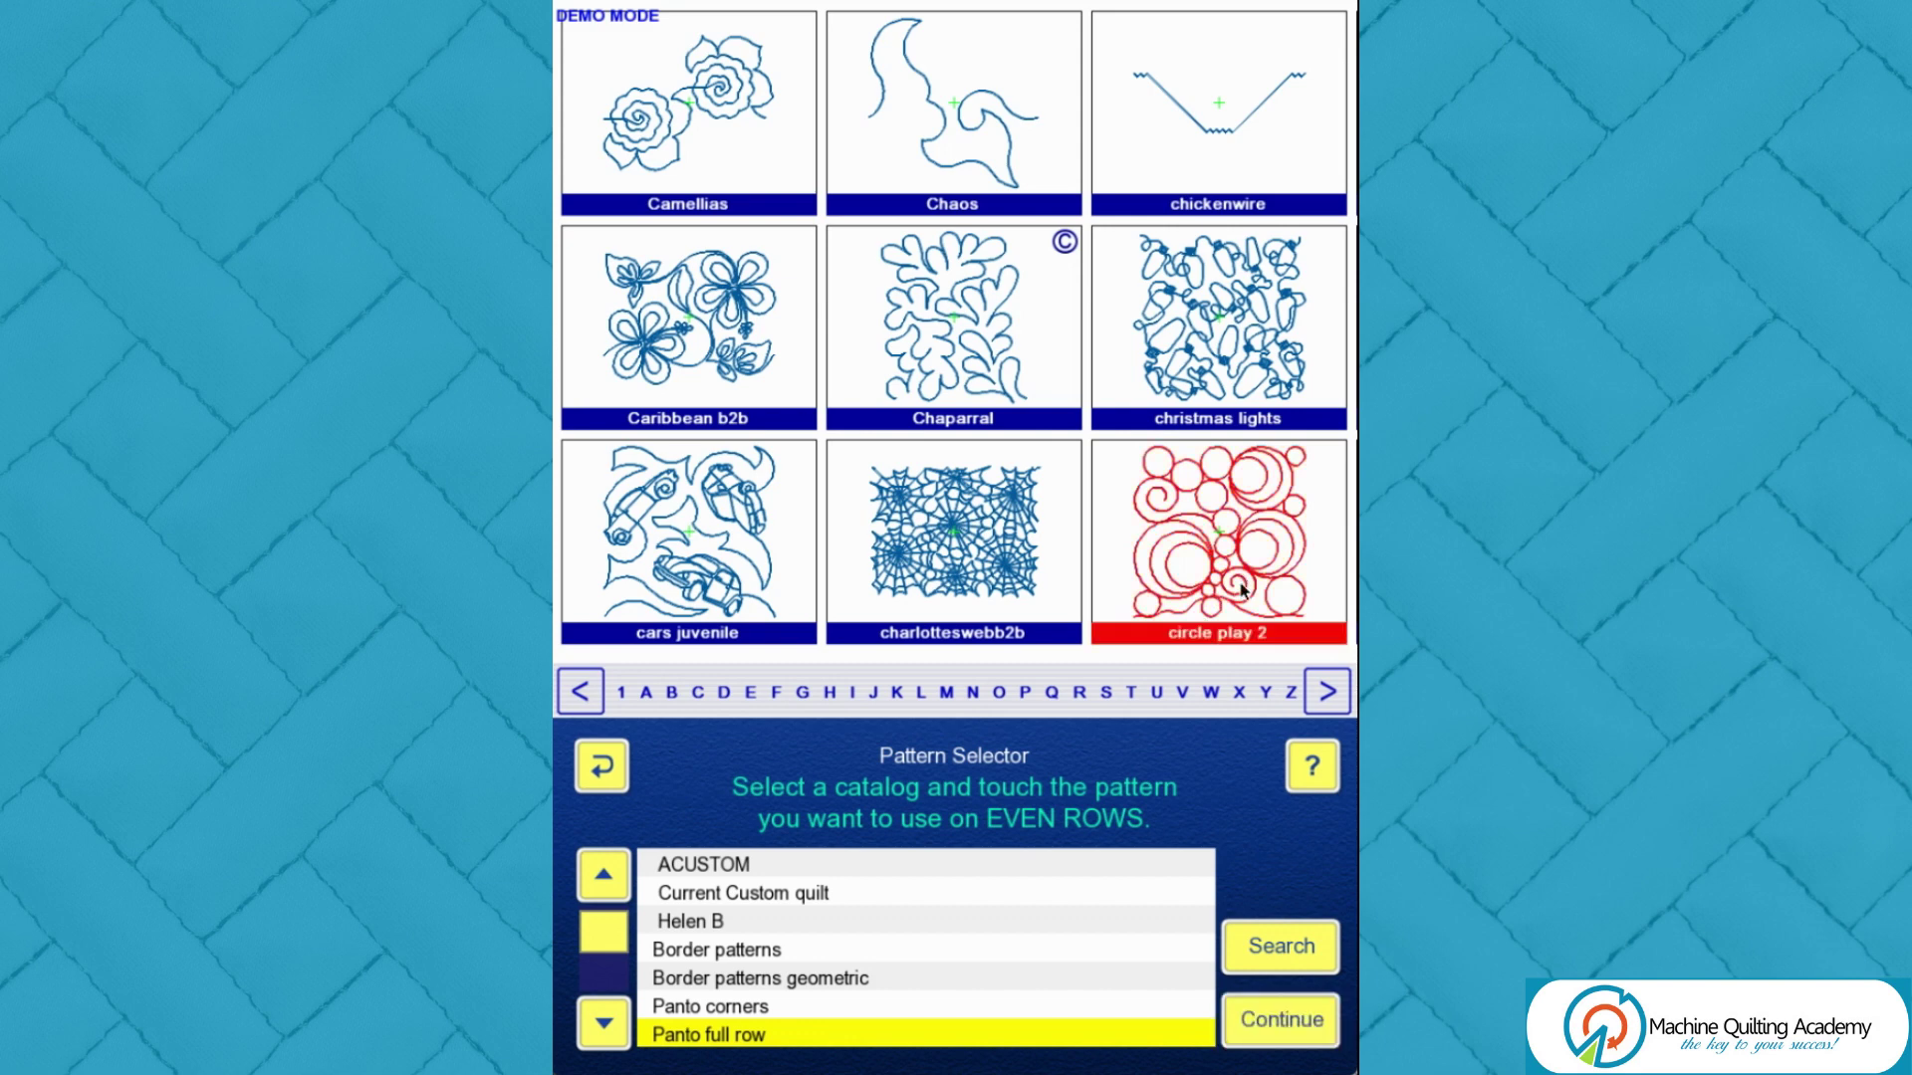
click(1280, 1036)
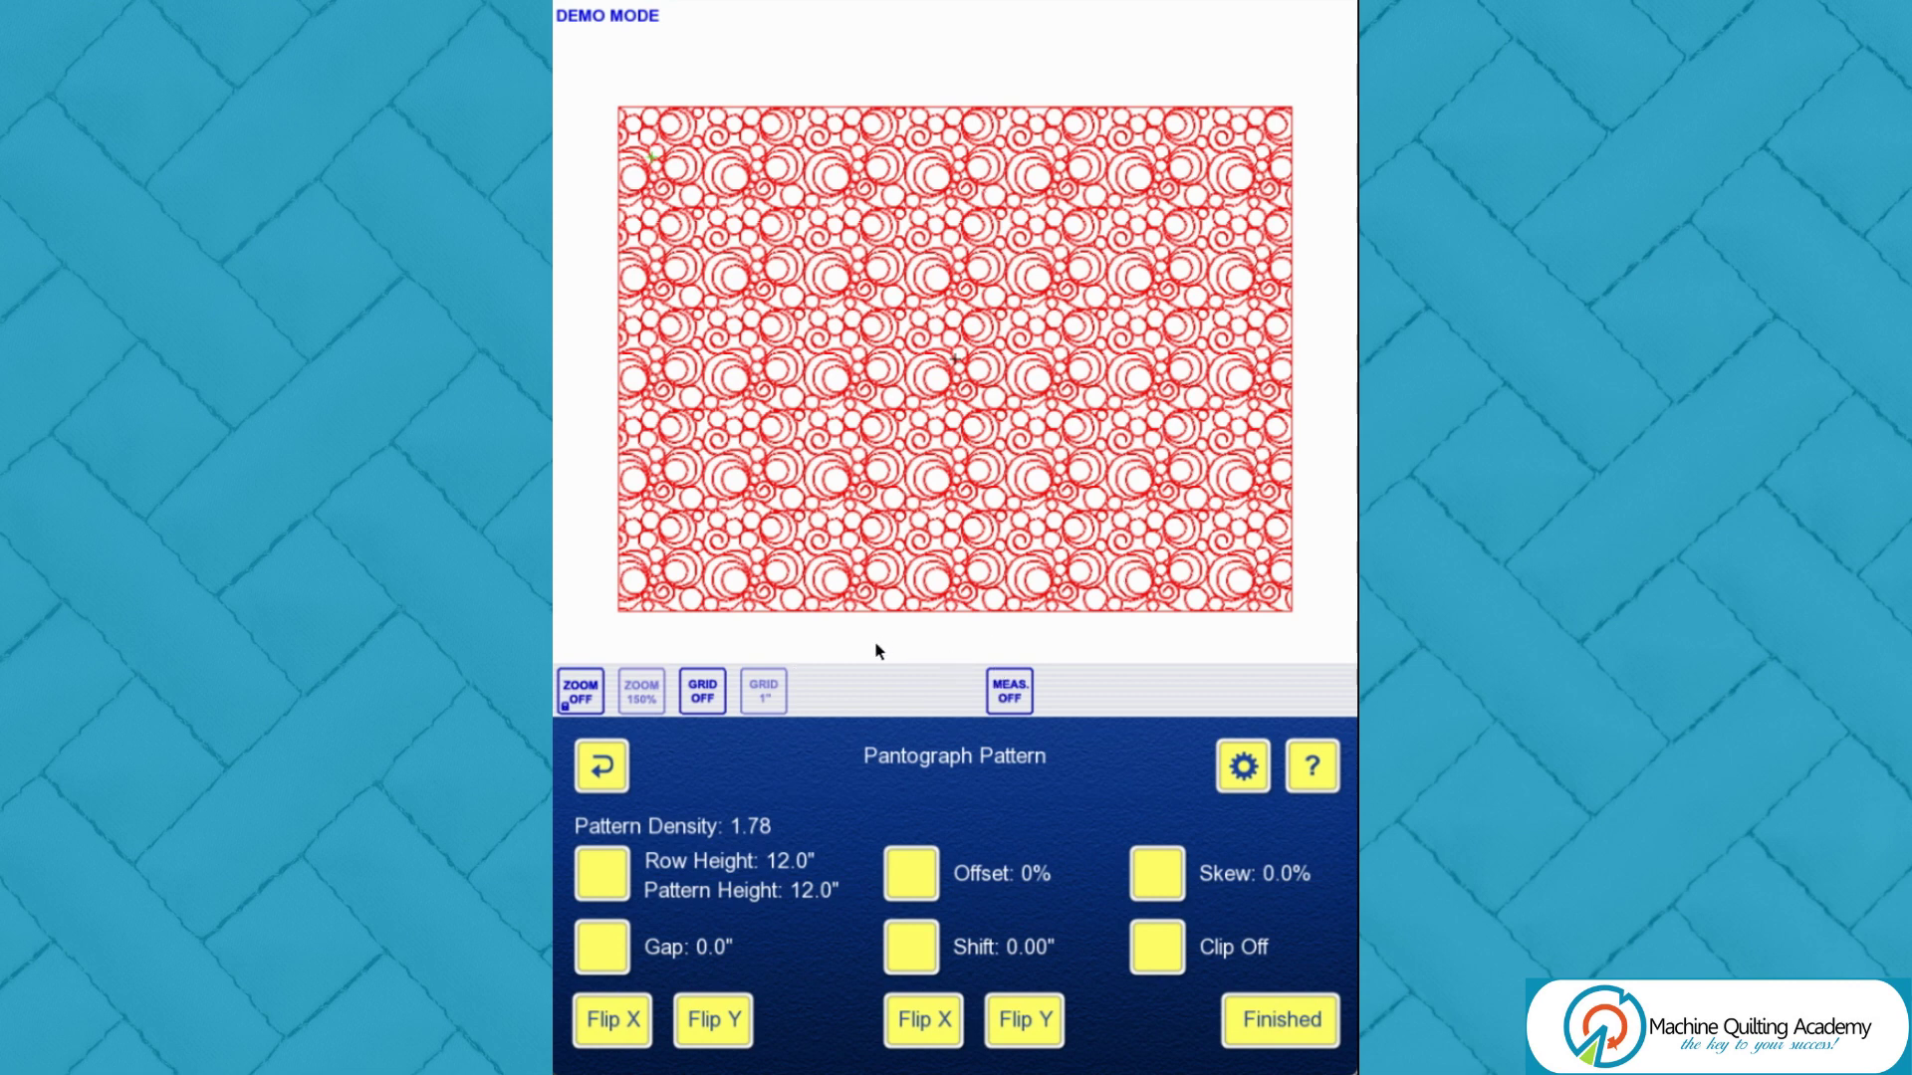
Step: Increase the gap between the pantograph rows to 0.462"
click(582, 697)
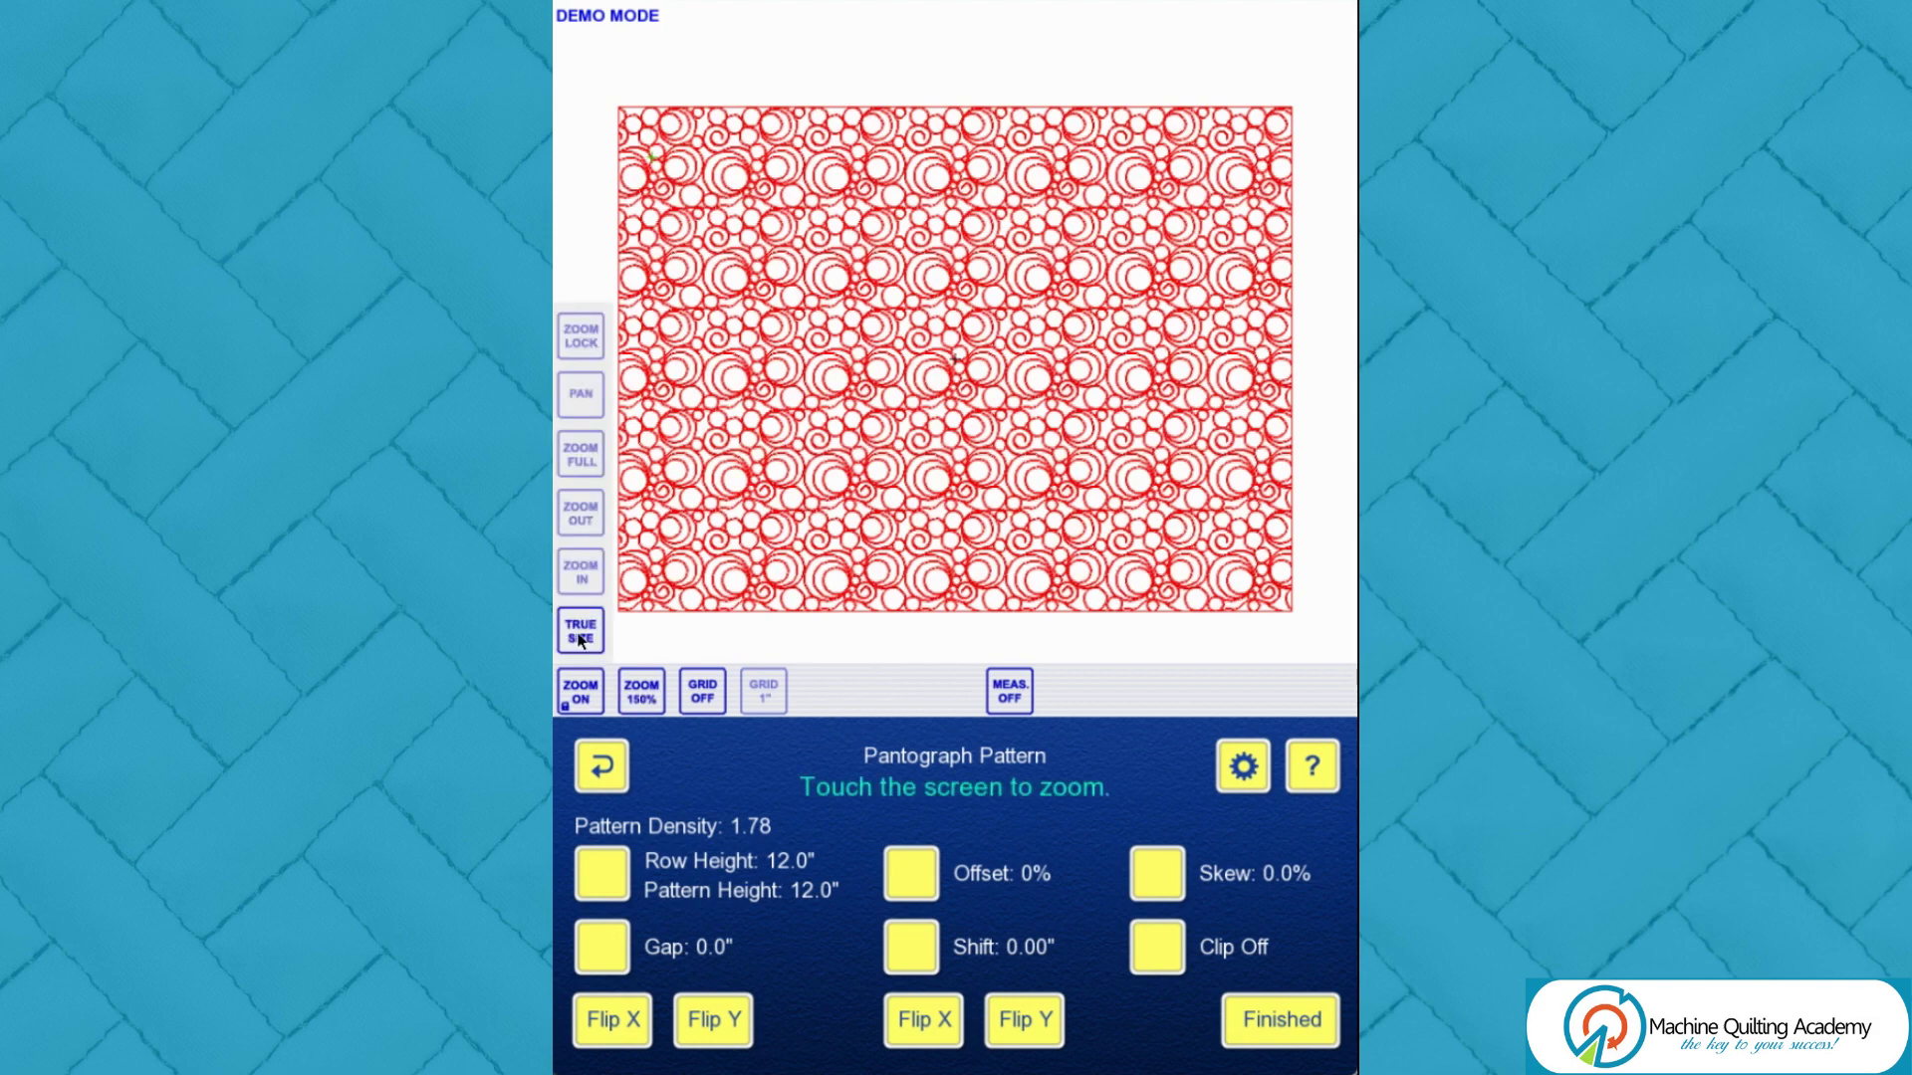
click(582, 573)
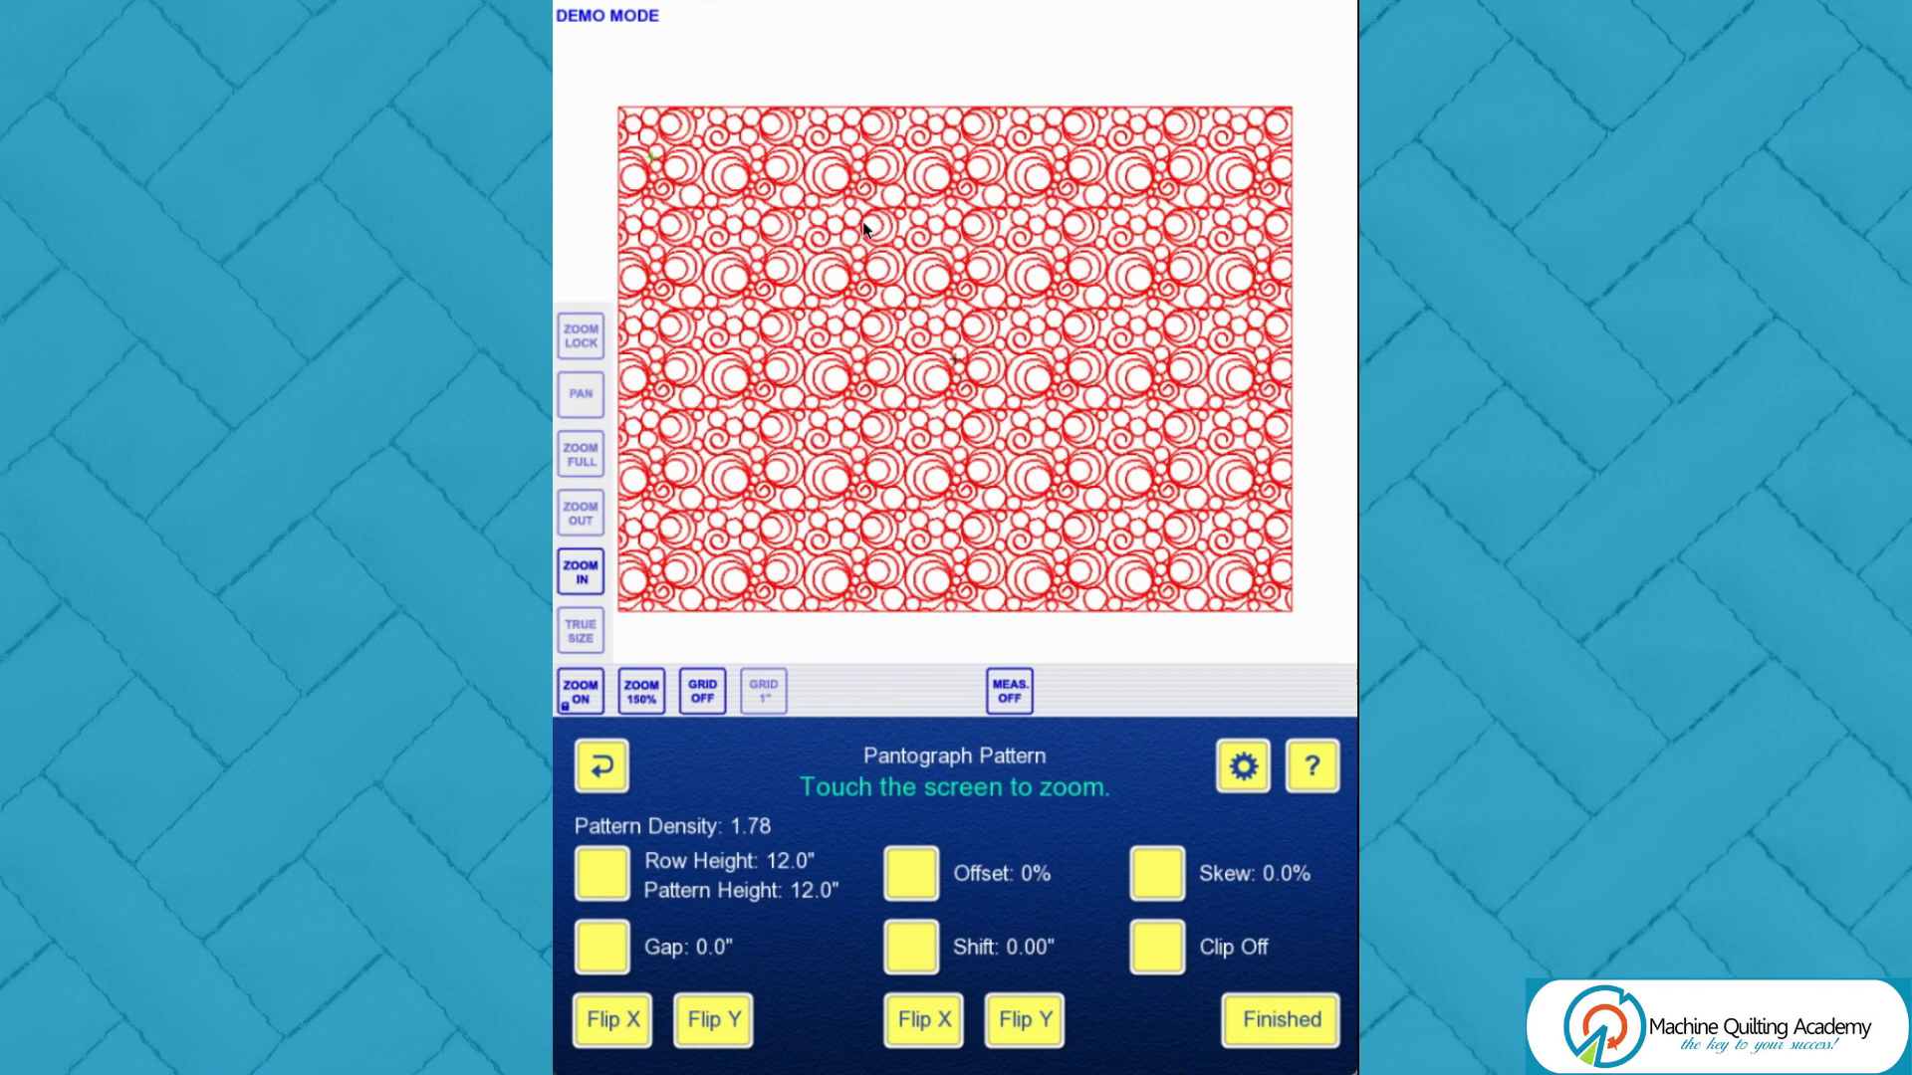
click(902, 245)
click(973, 351)
click(873, 365)
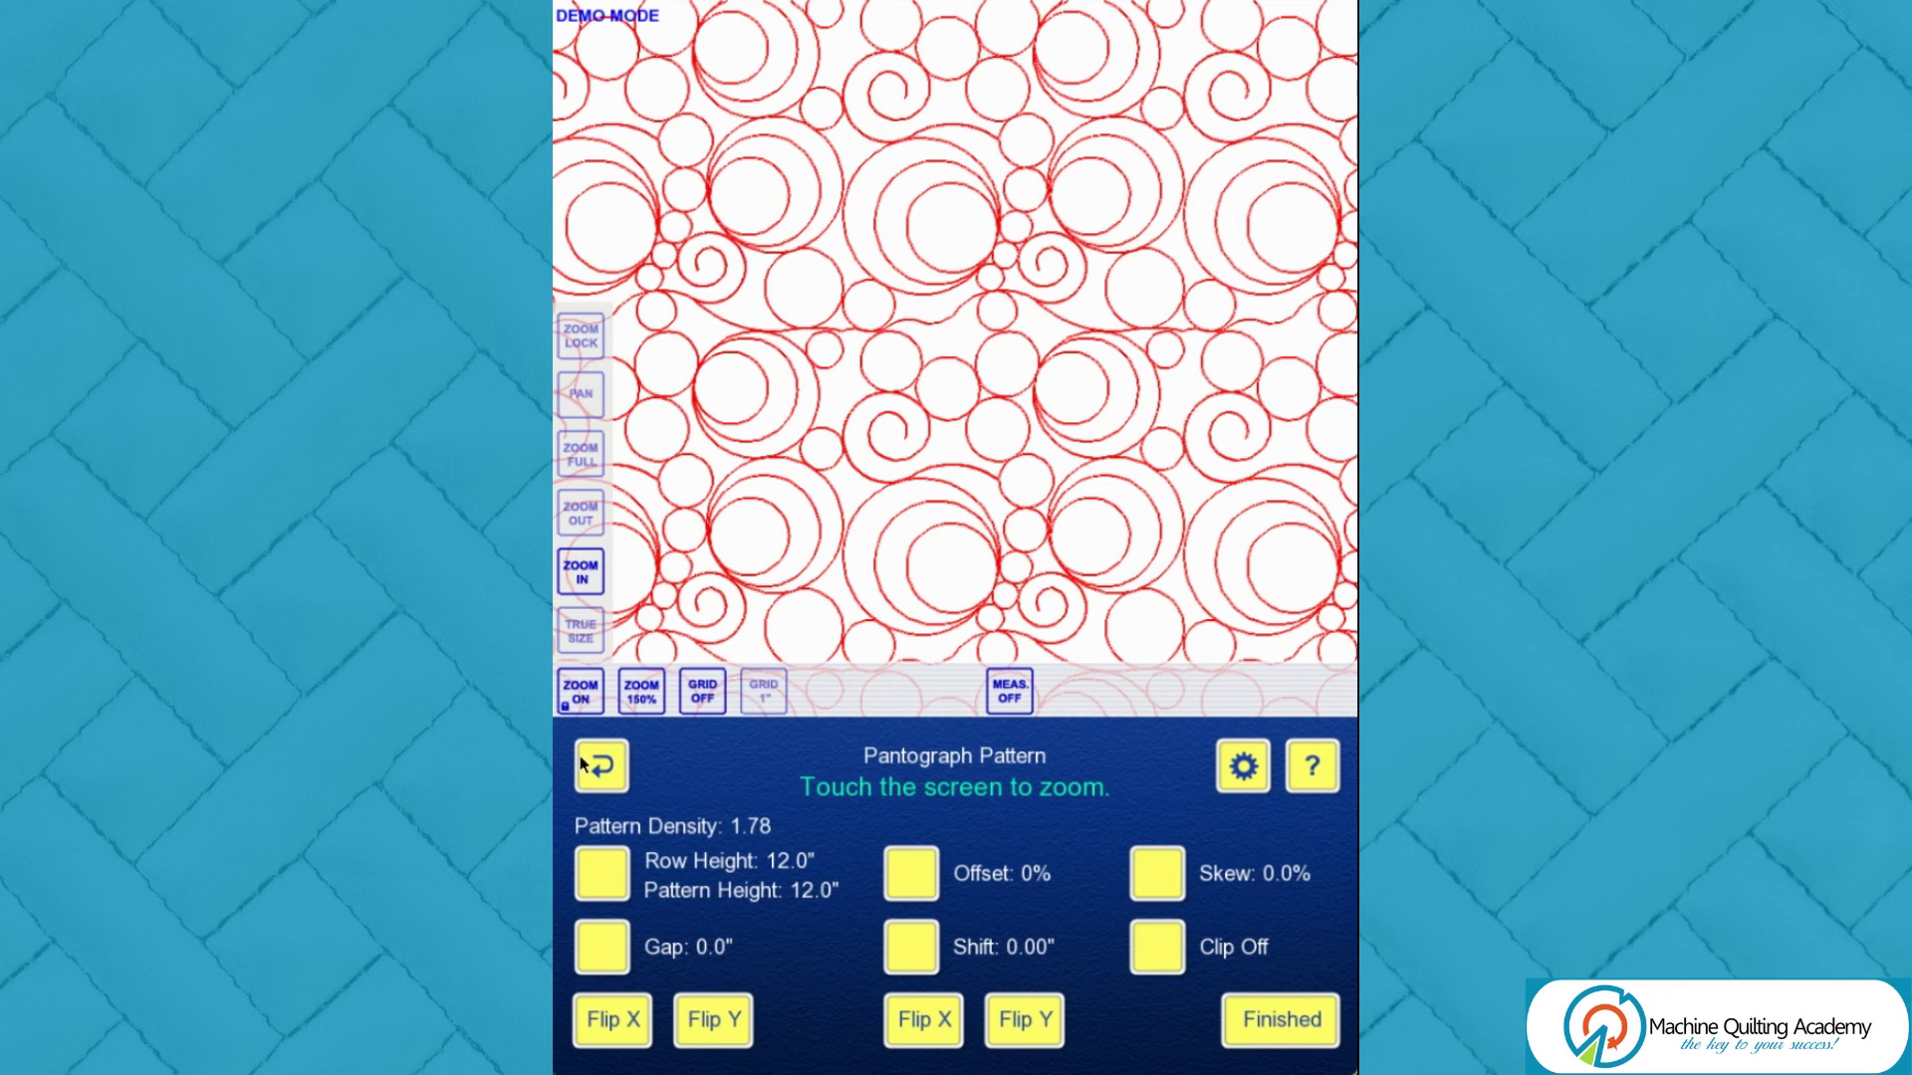
click(626, 949)
click(1279, 701)
click(1323, 693)
click(1324, 693)
click(1323, 693)
click(1323, 695)
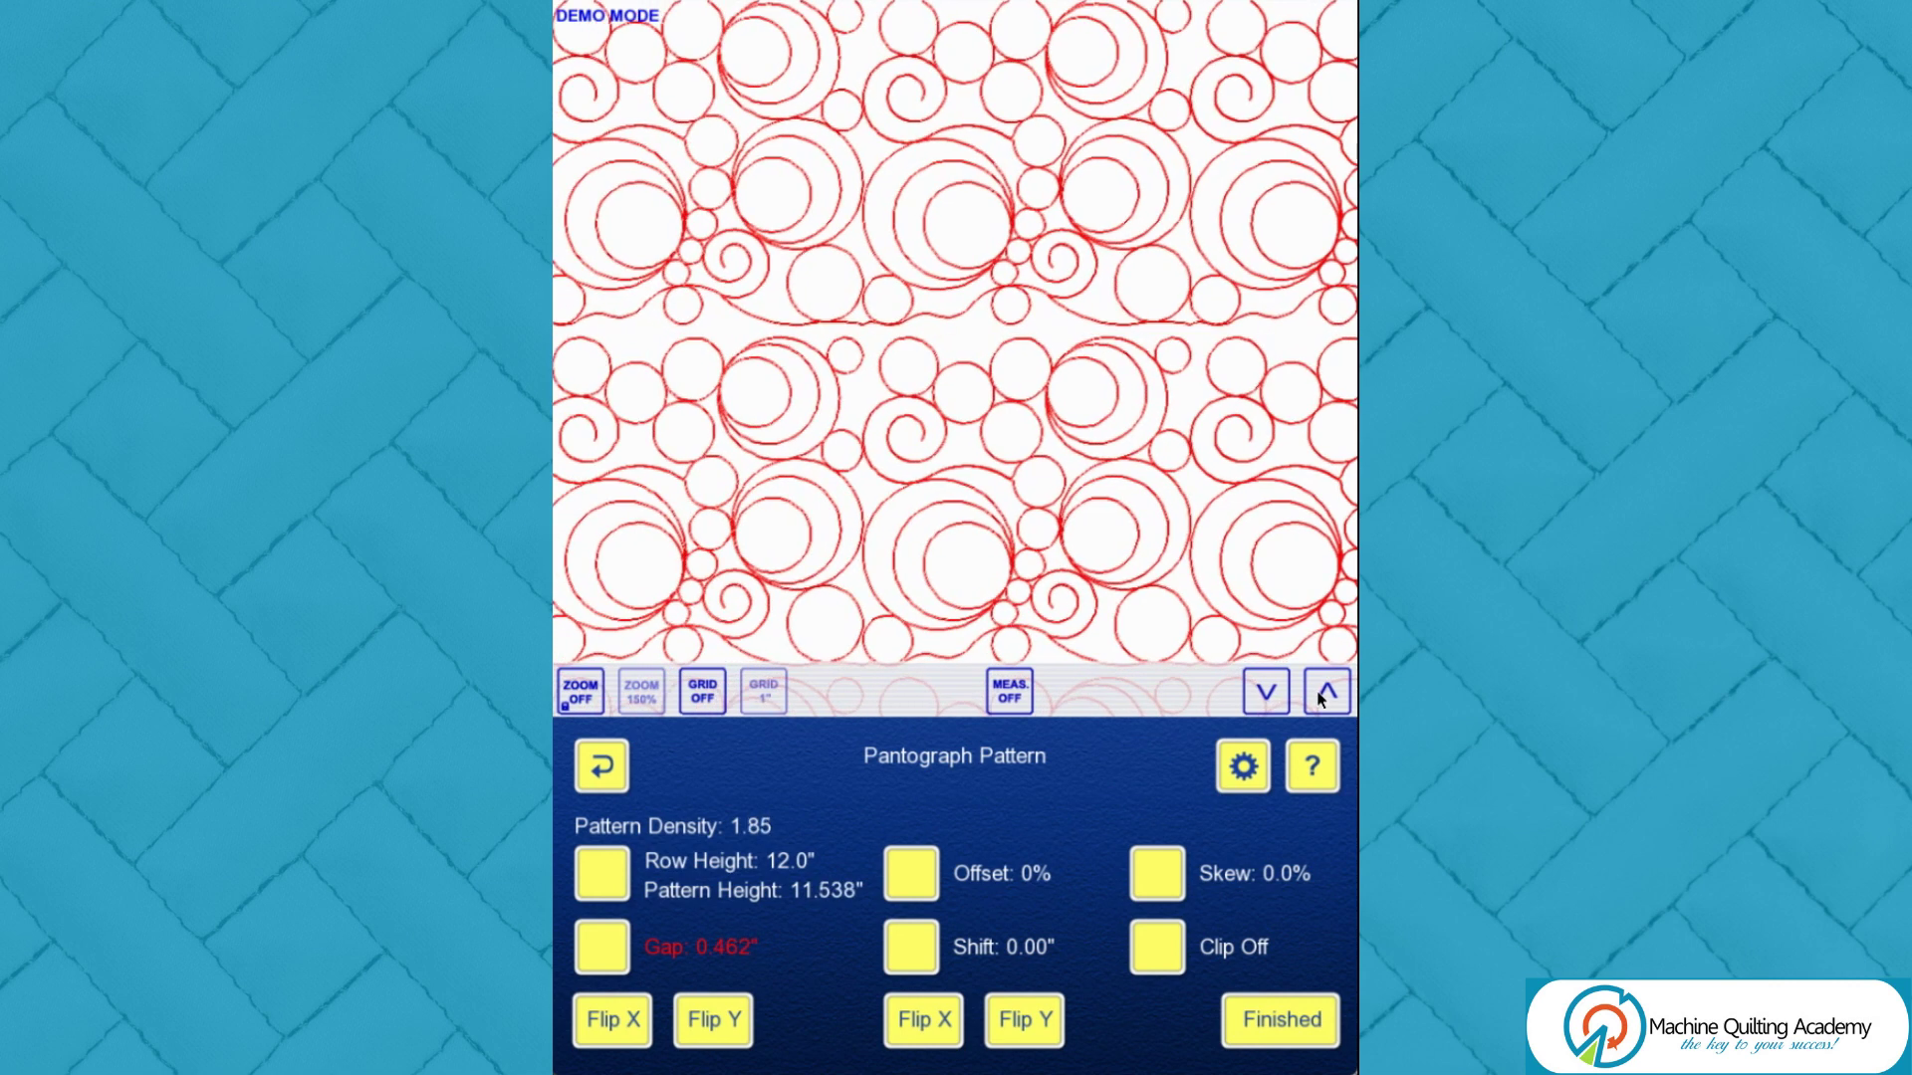
Step: Reduce the gap between the pantograph rows to 0.0"
click(1265, 697)
click(1265, 697)
click(1266, 697)
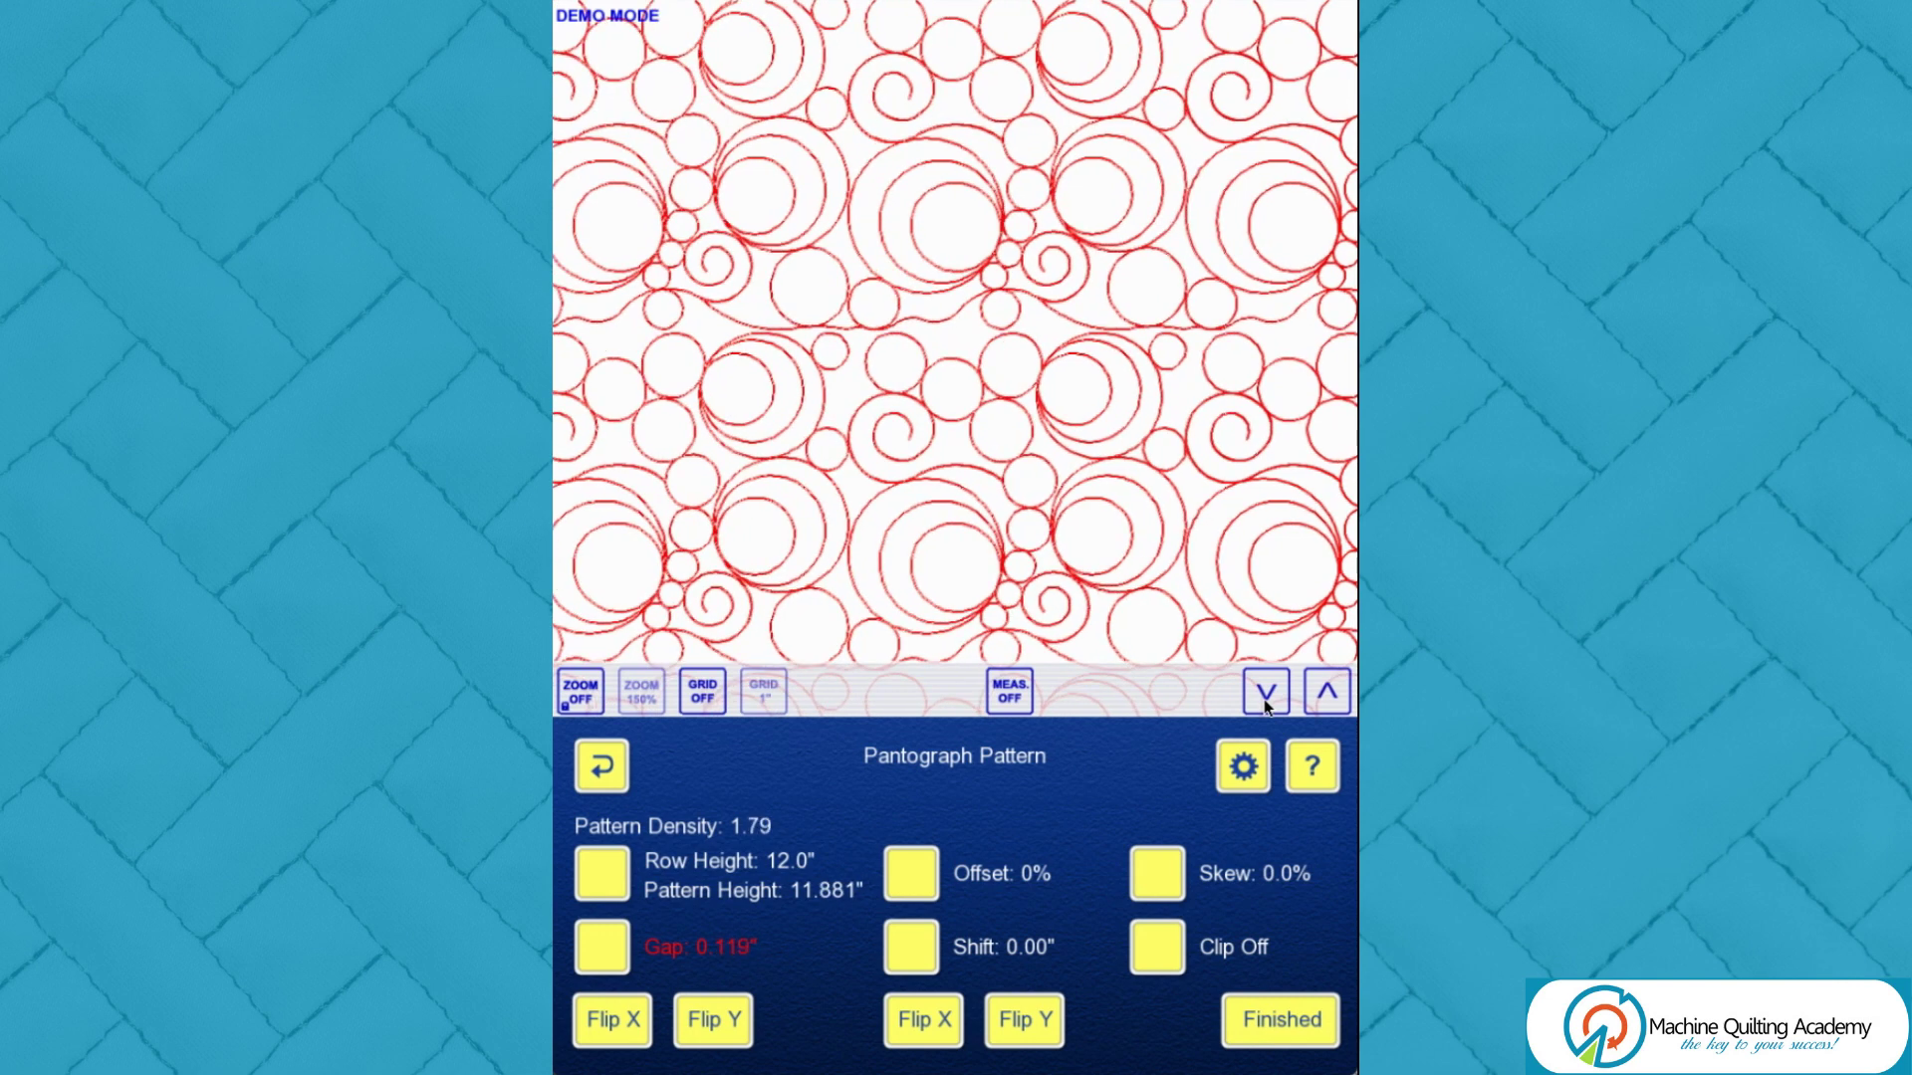
click(1265, 697)
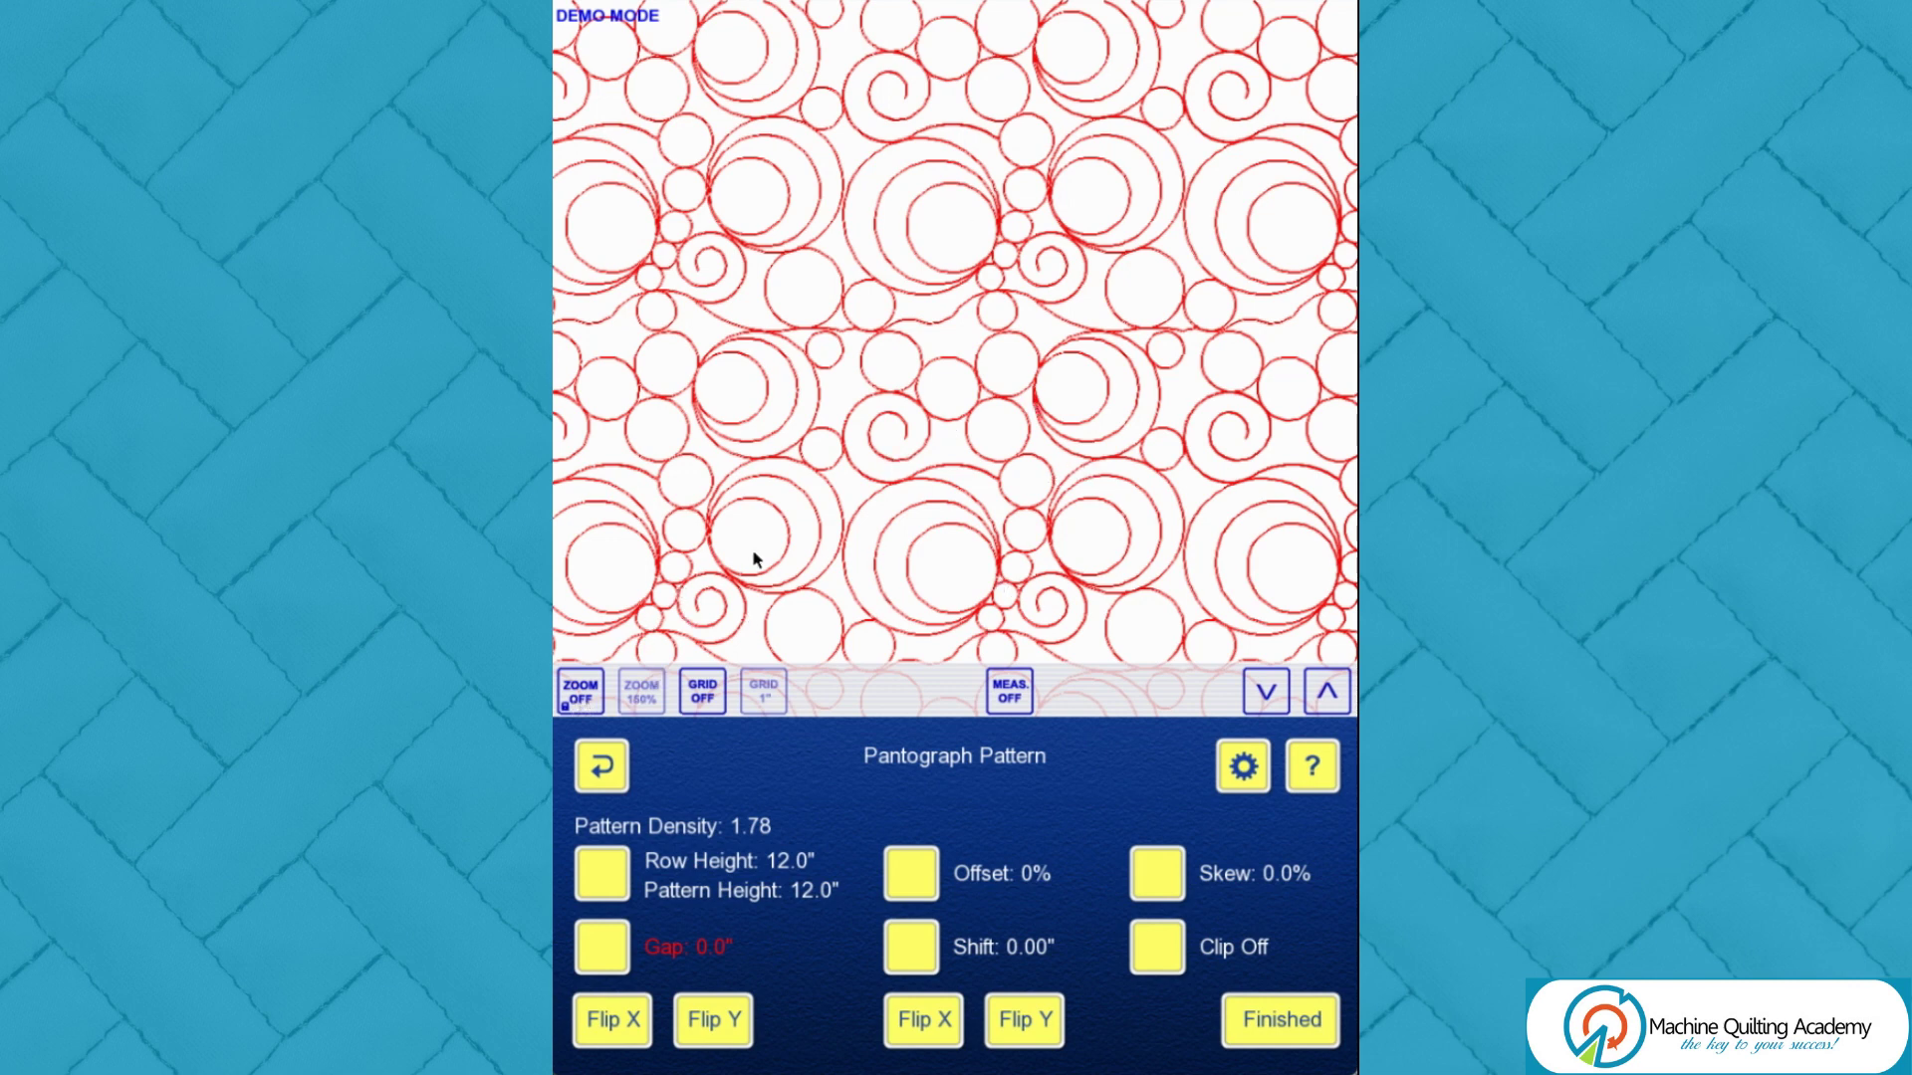
click(584, 692)
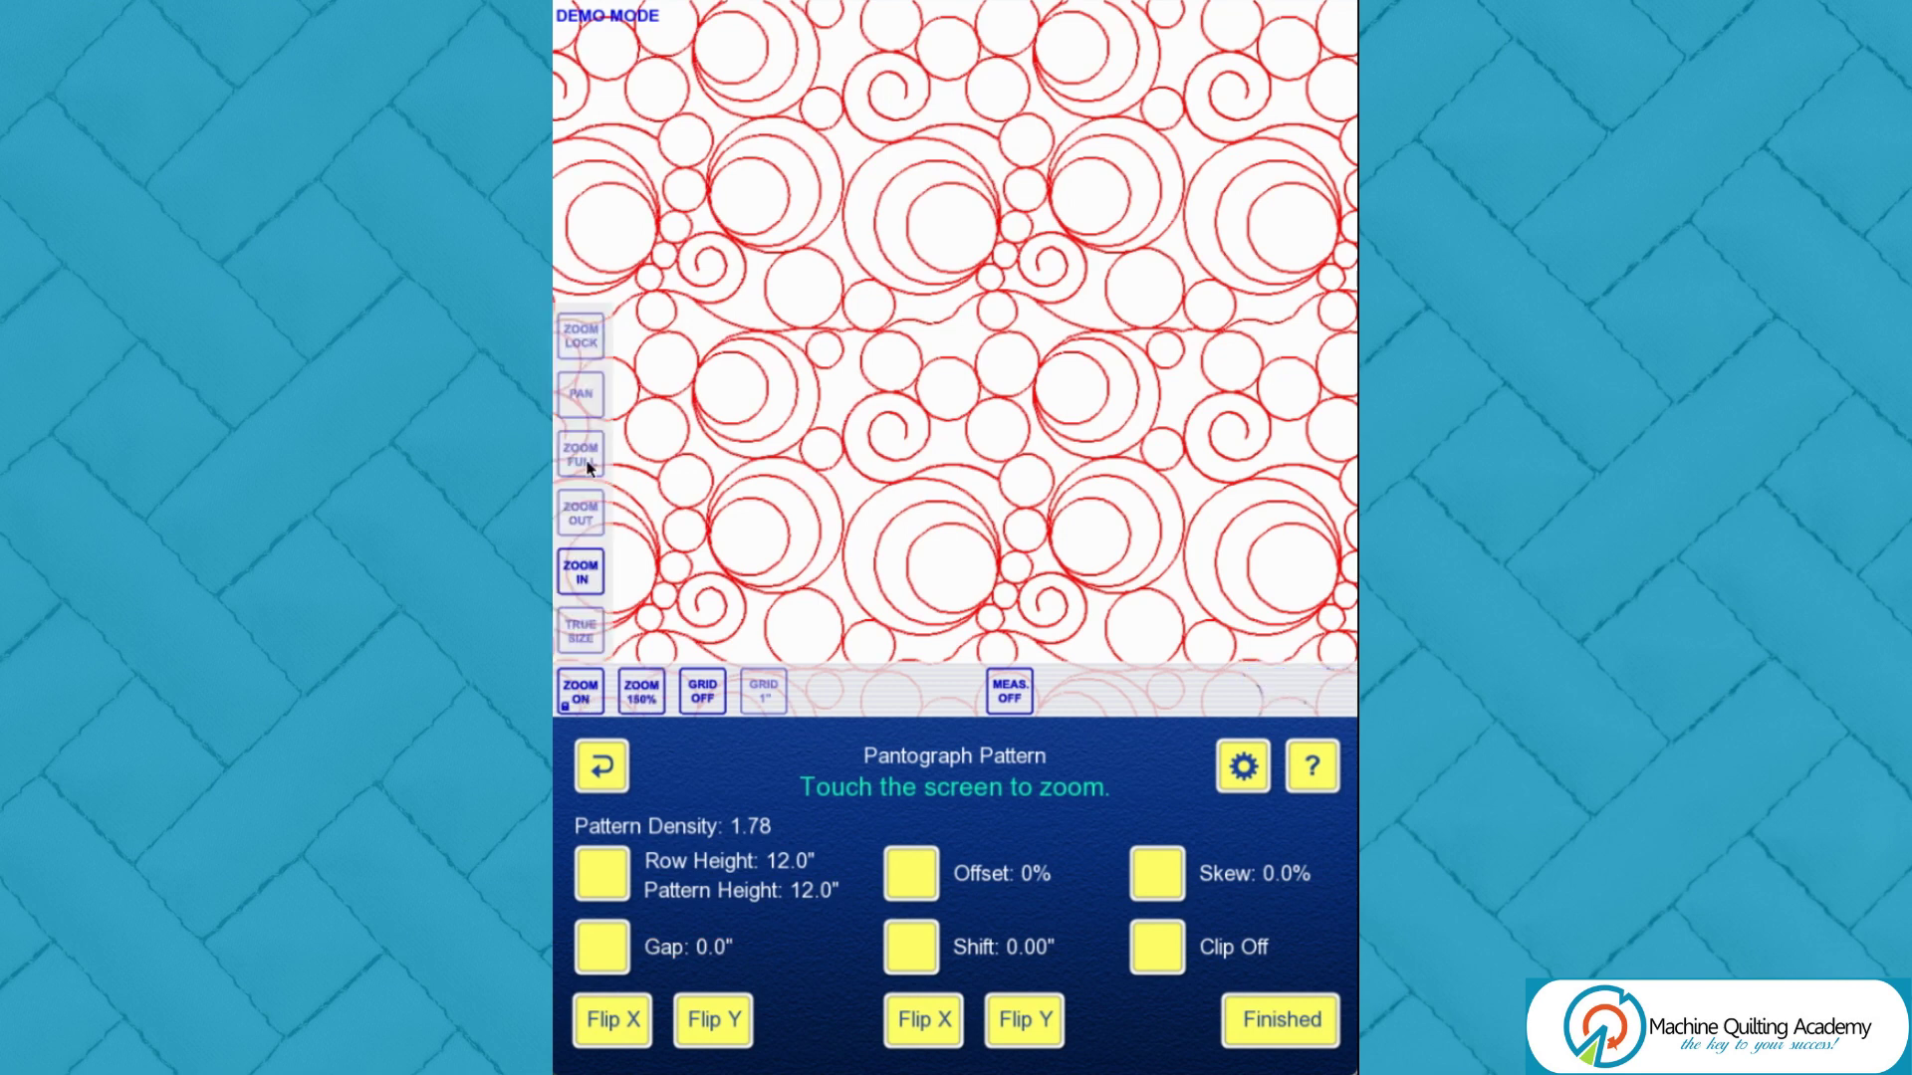
click(587, 466)
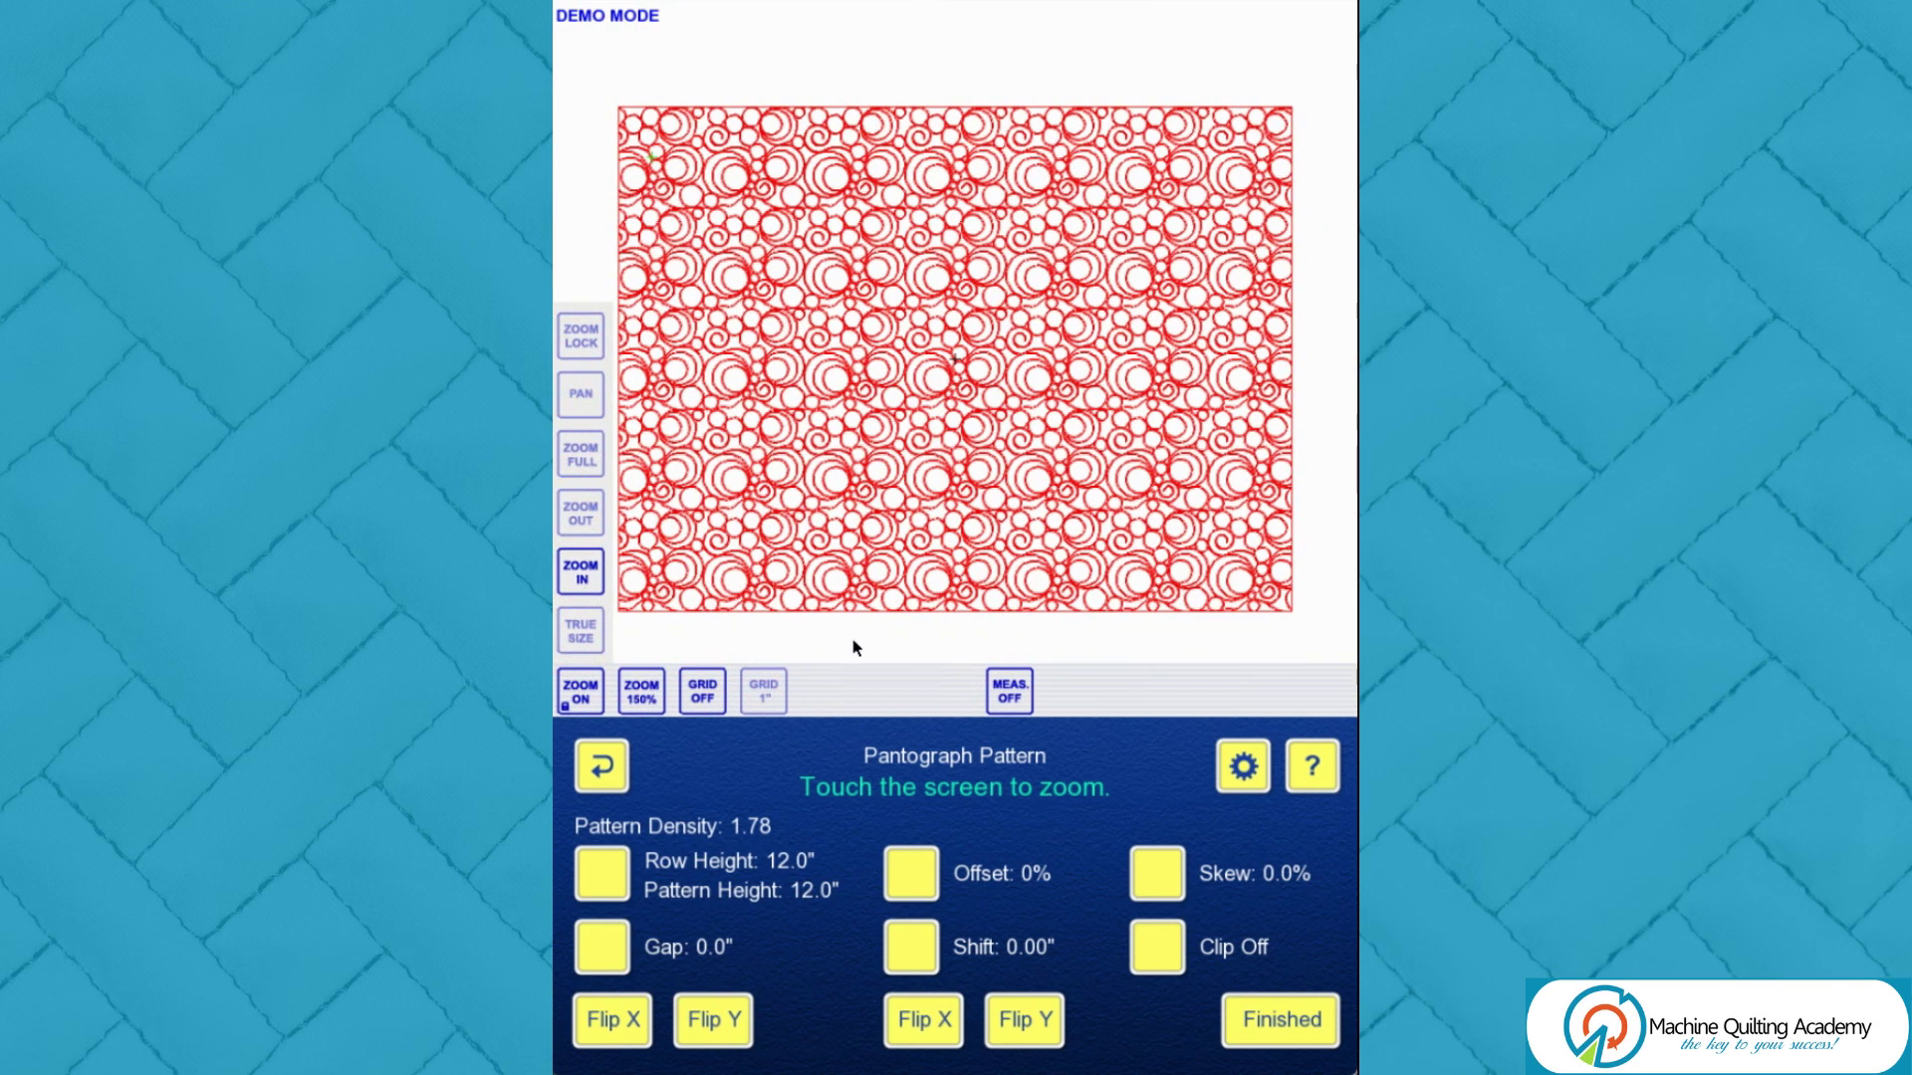
click(581, 691)
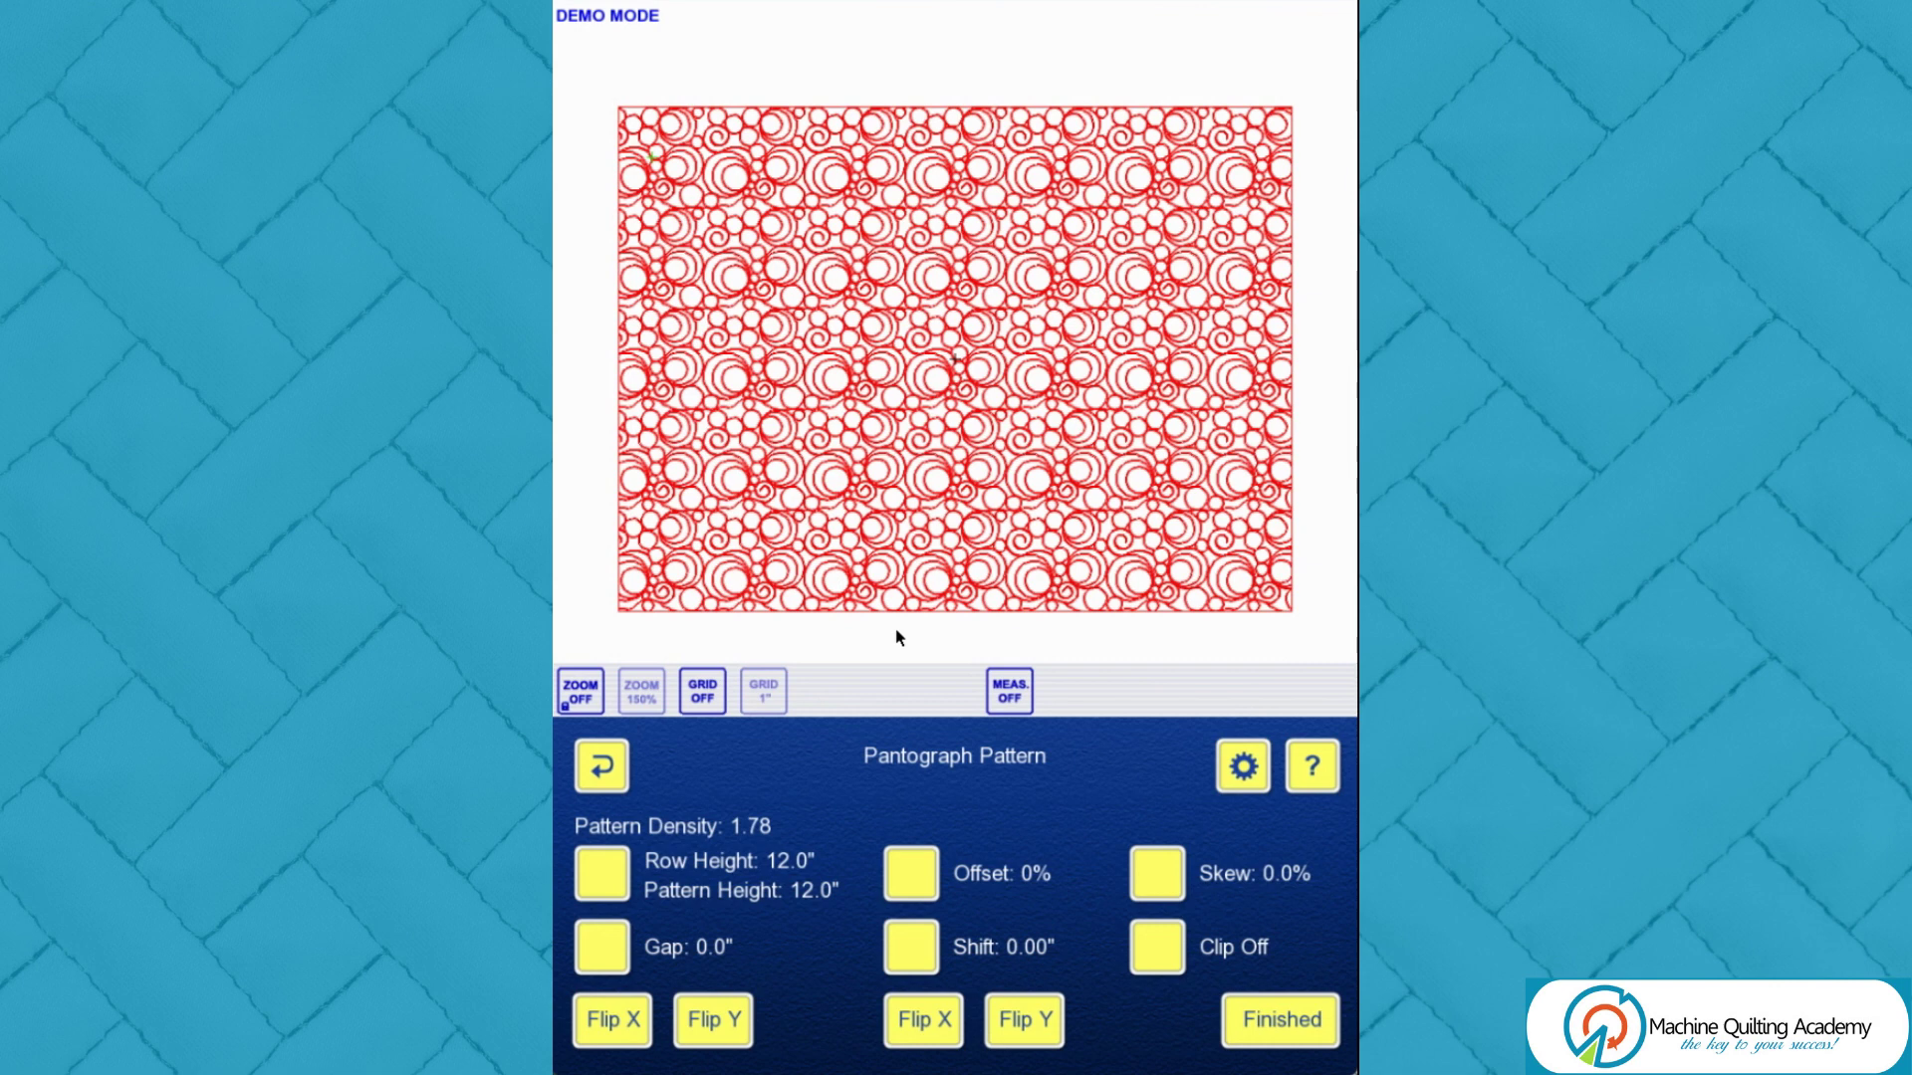
Step: Turn on the 1" grid and inspect the size of the circles across the pattern at true size
click(584, 694)
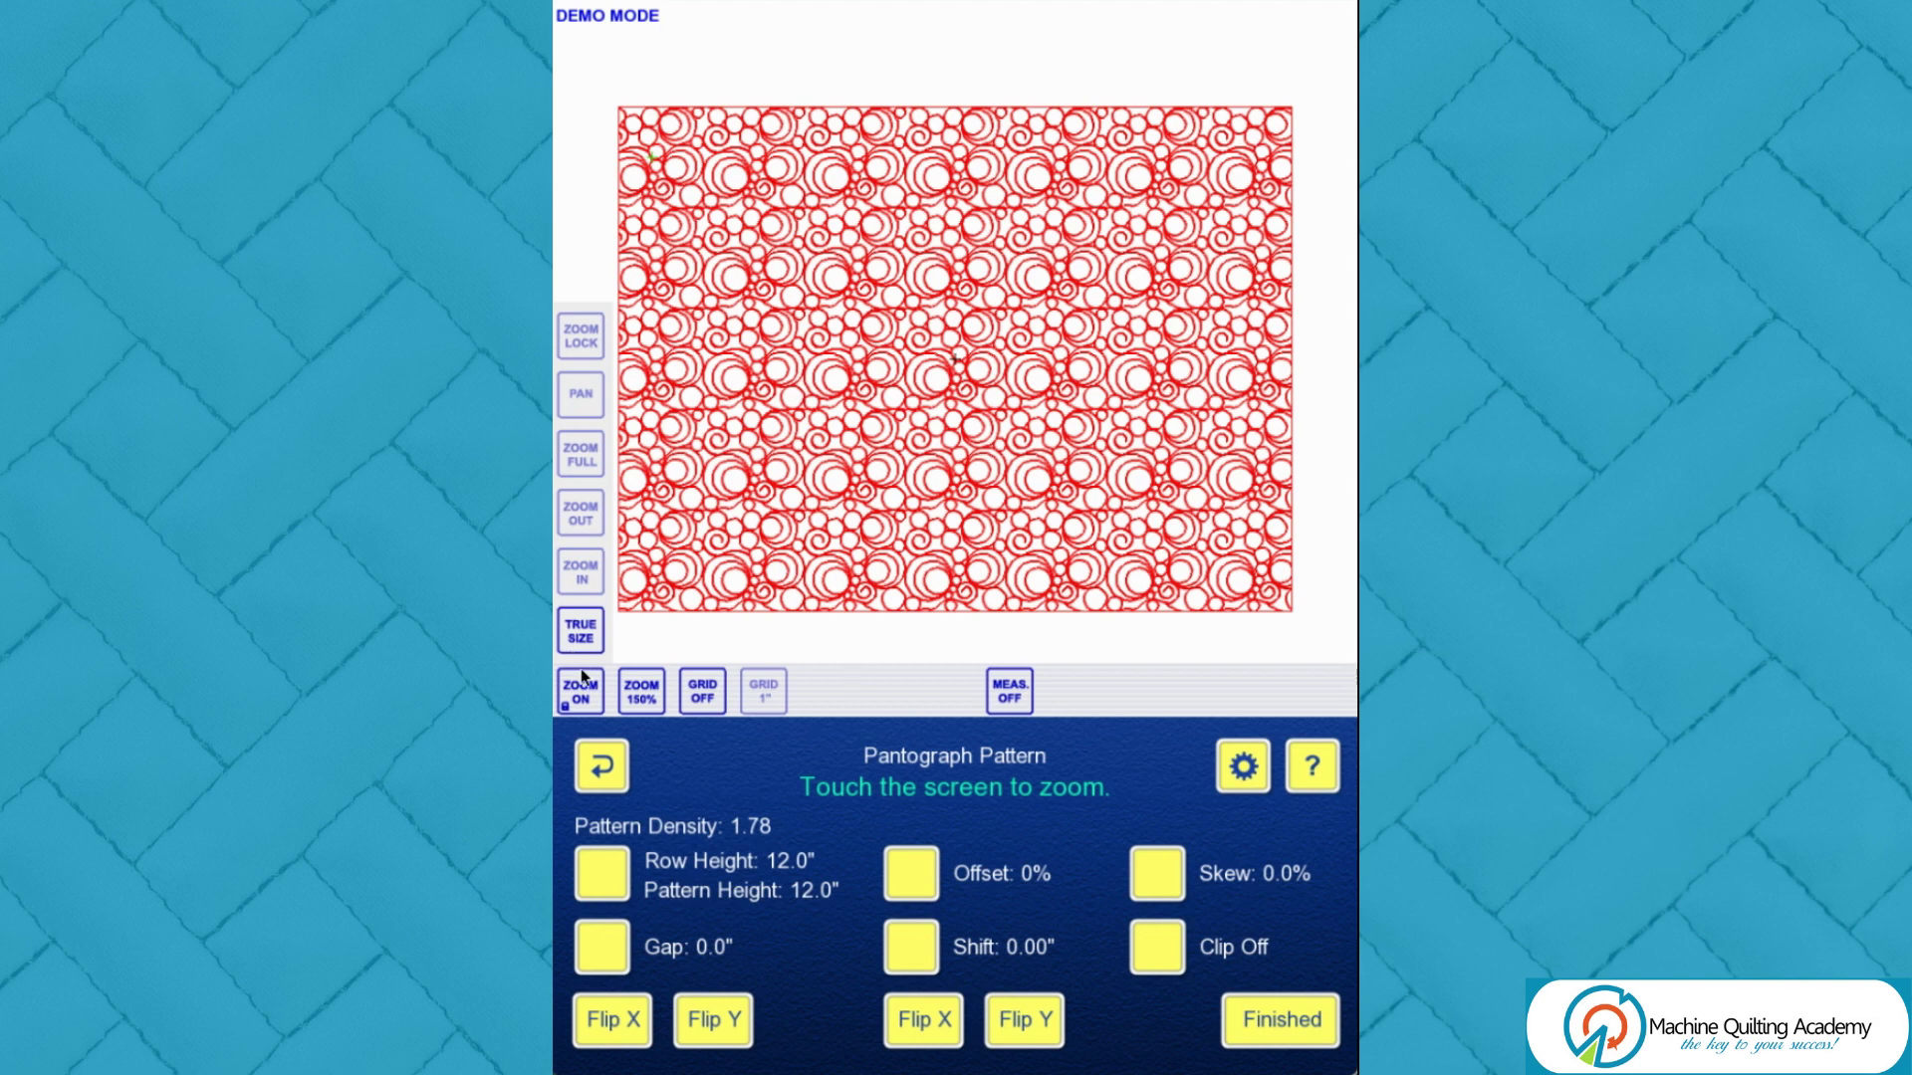
click(945, 440)
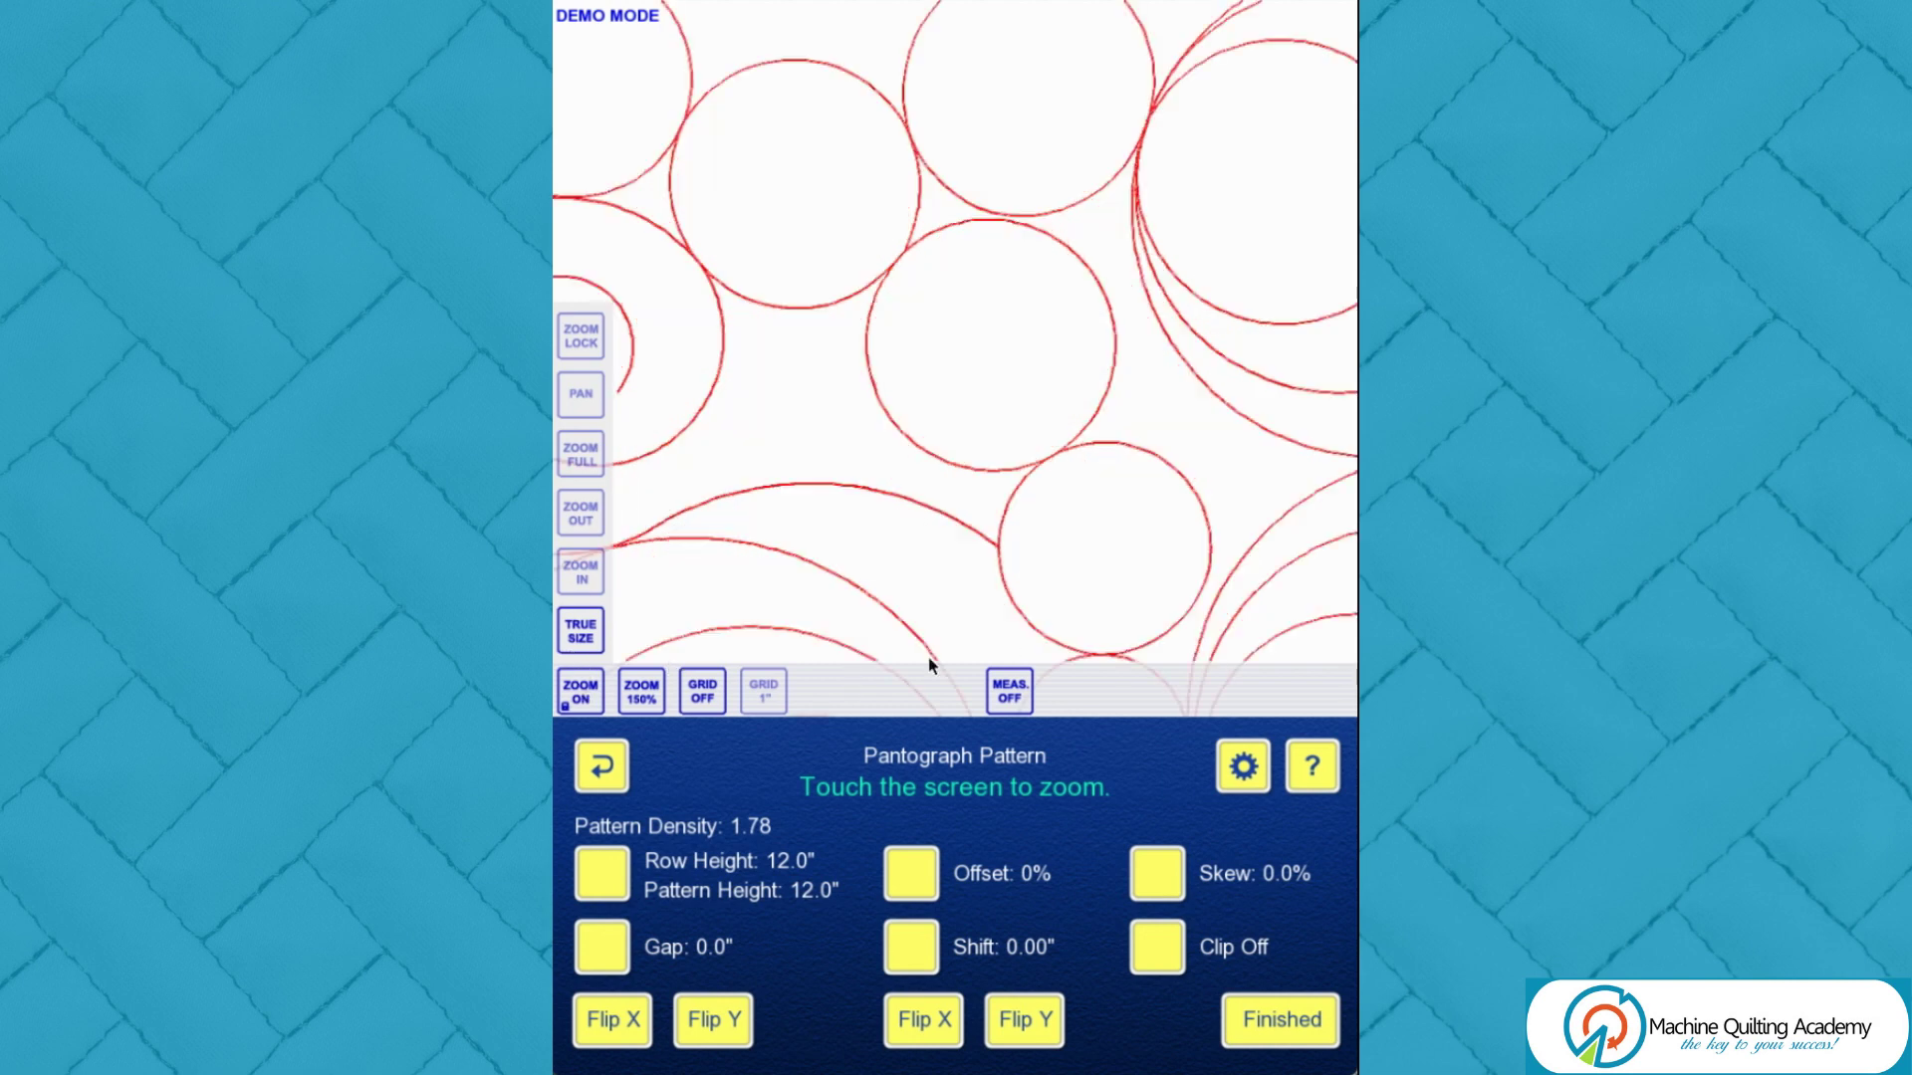
click(711, 697)
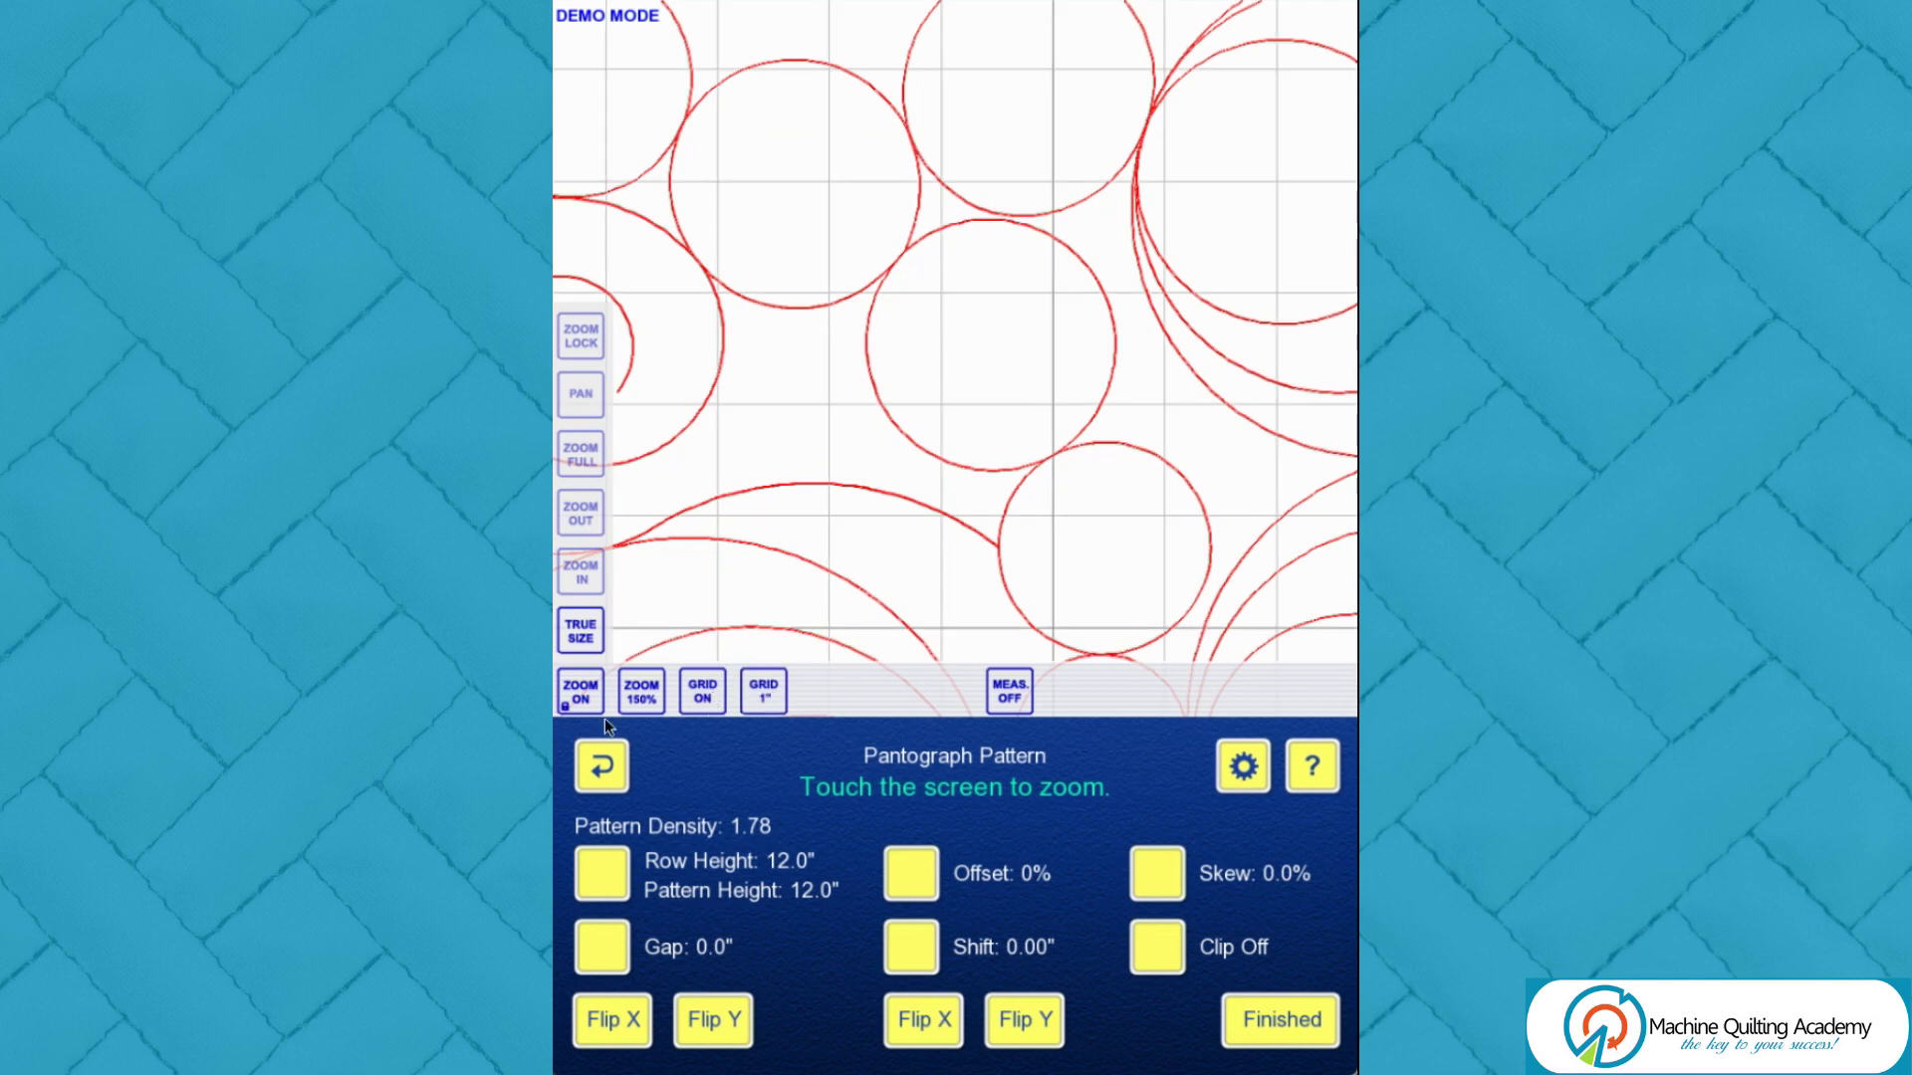
click(582, 397)
drag(1042, 431, 645, 522)
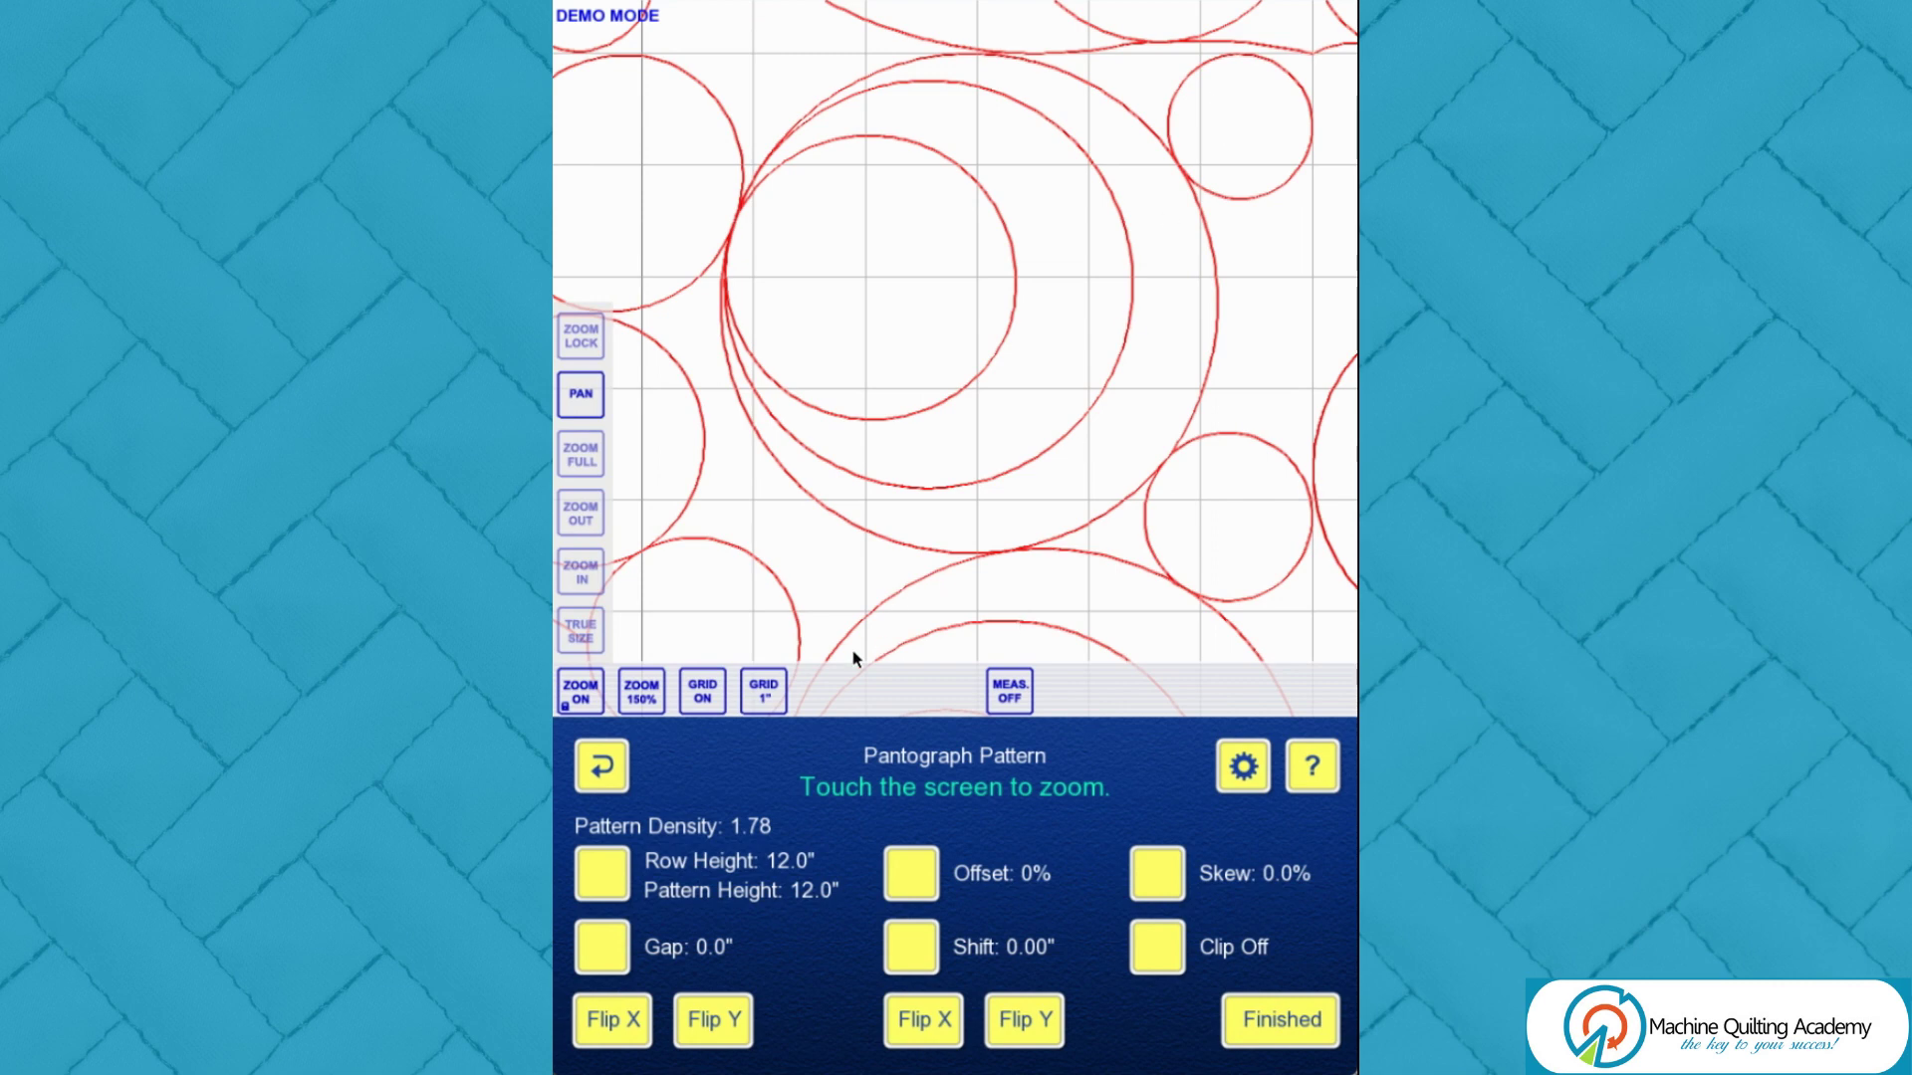
drag(853, 478, 1133, 365)
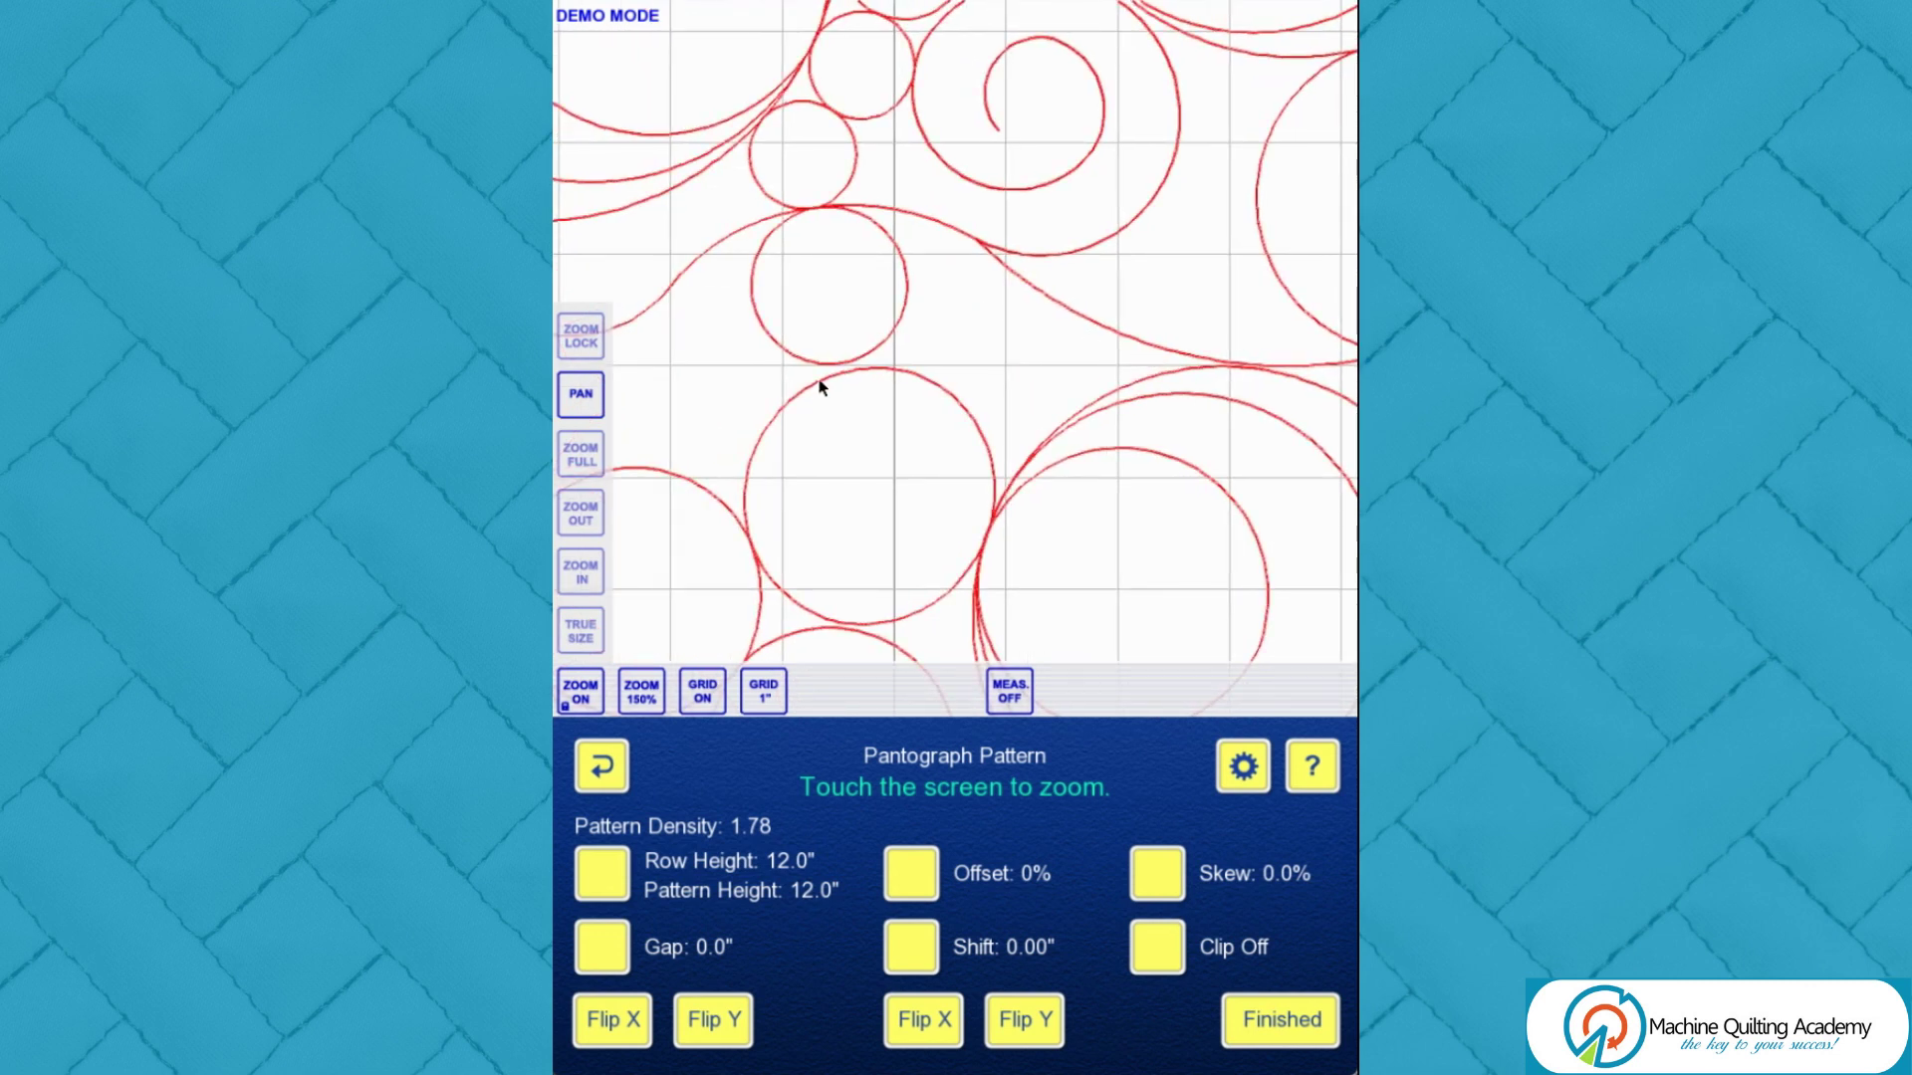
click(574, 458)
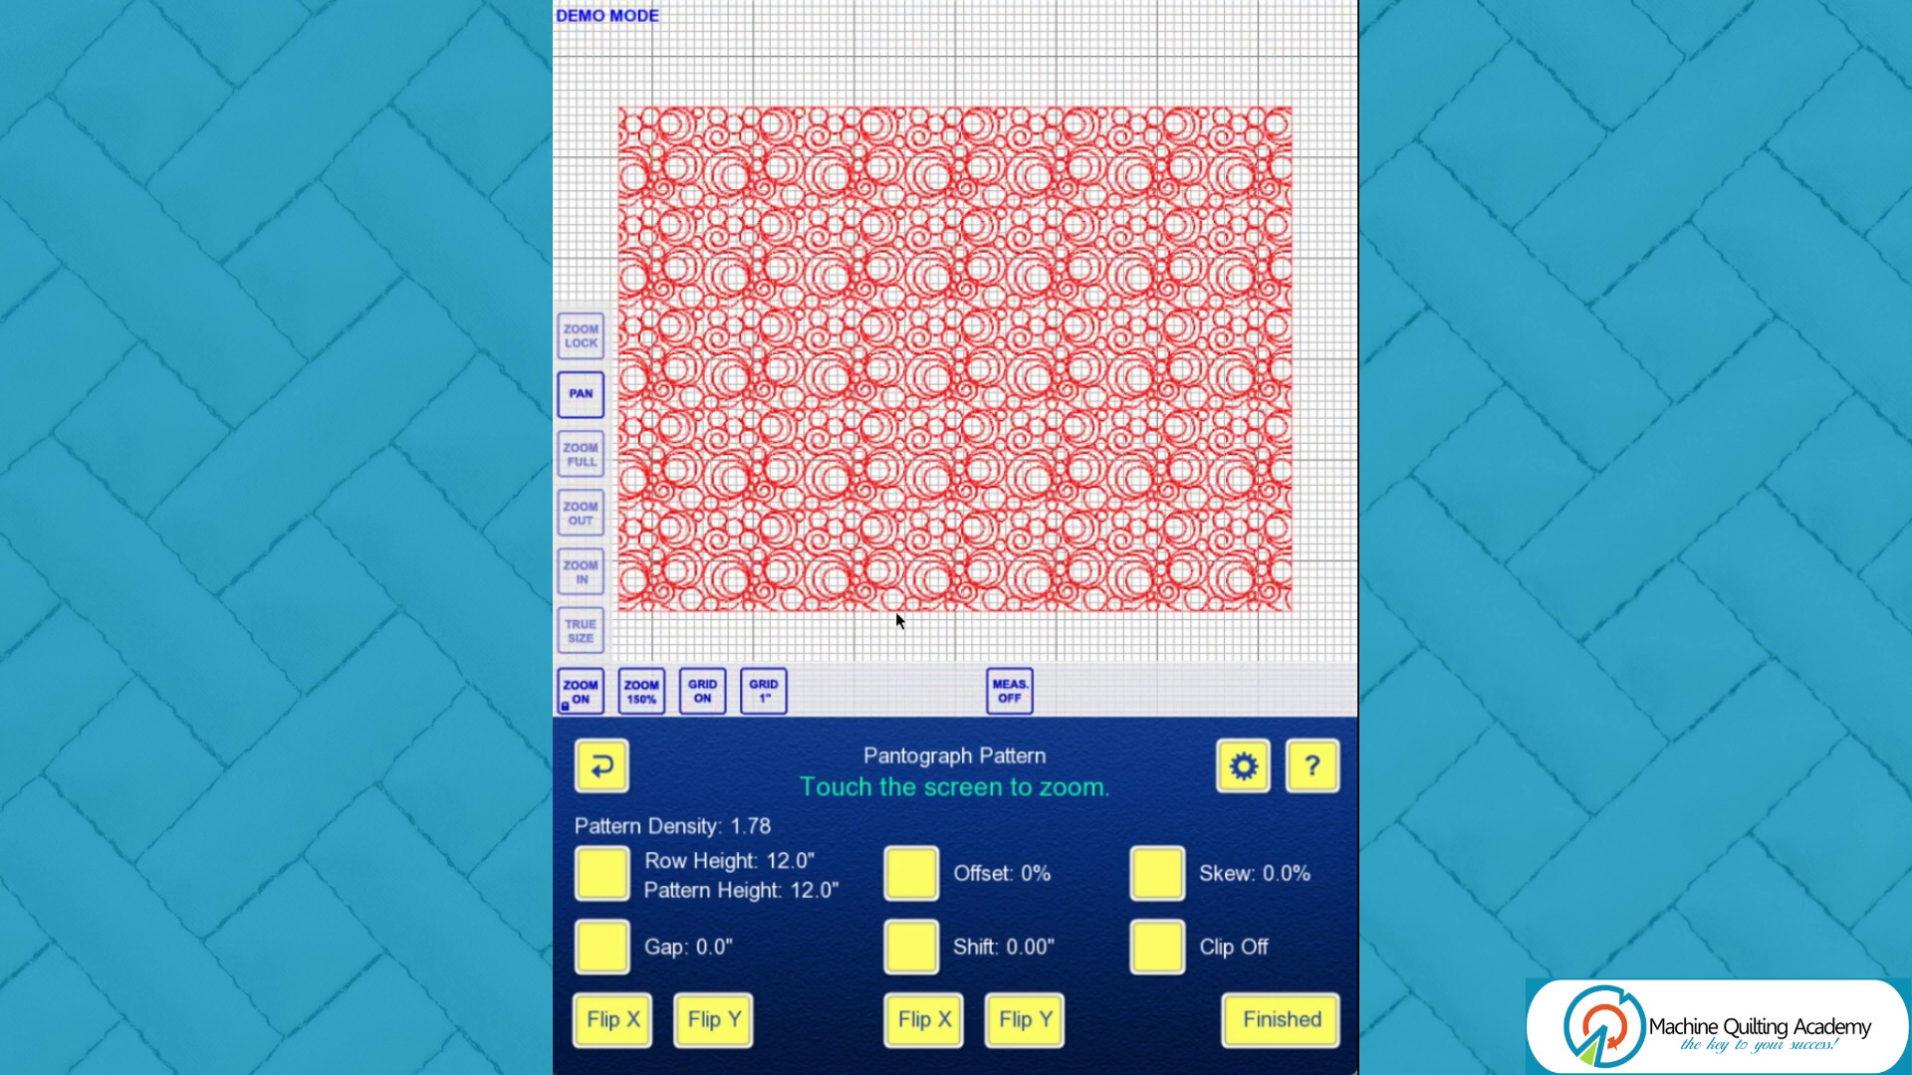
click(576, 697)
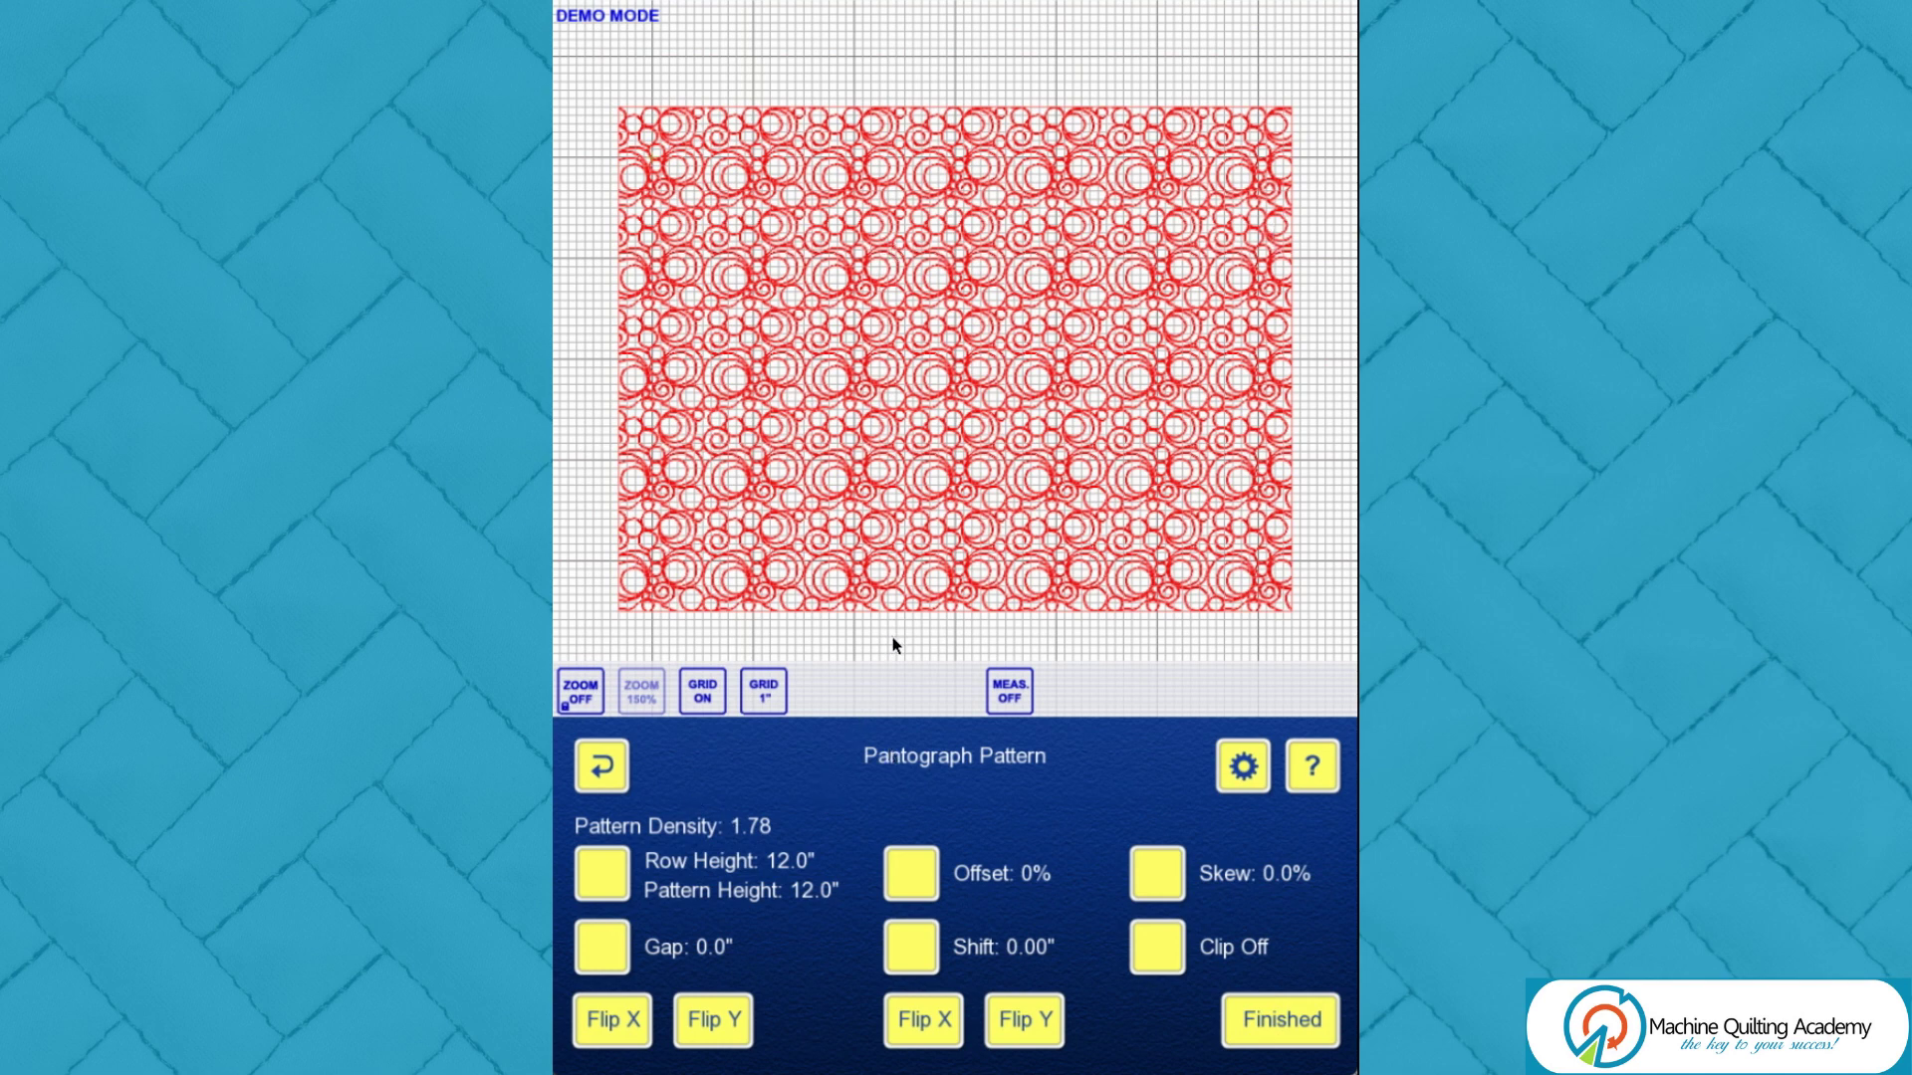
Step: Enlarge the pantograph's row height to about 16"
click(618, 876)
drag(976, 461, 970, 329)
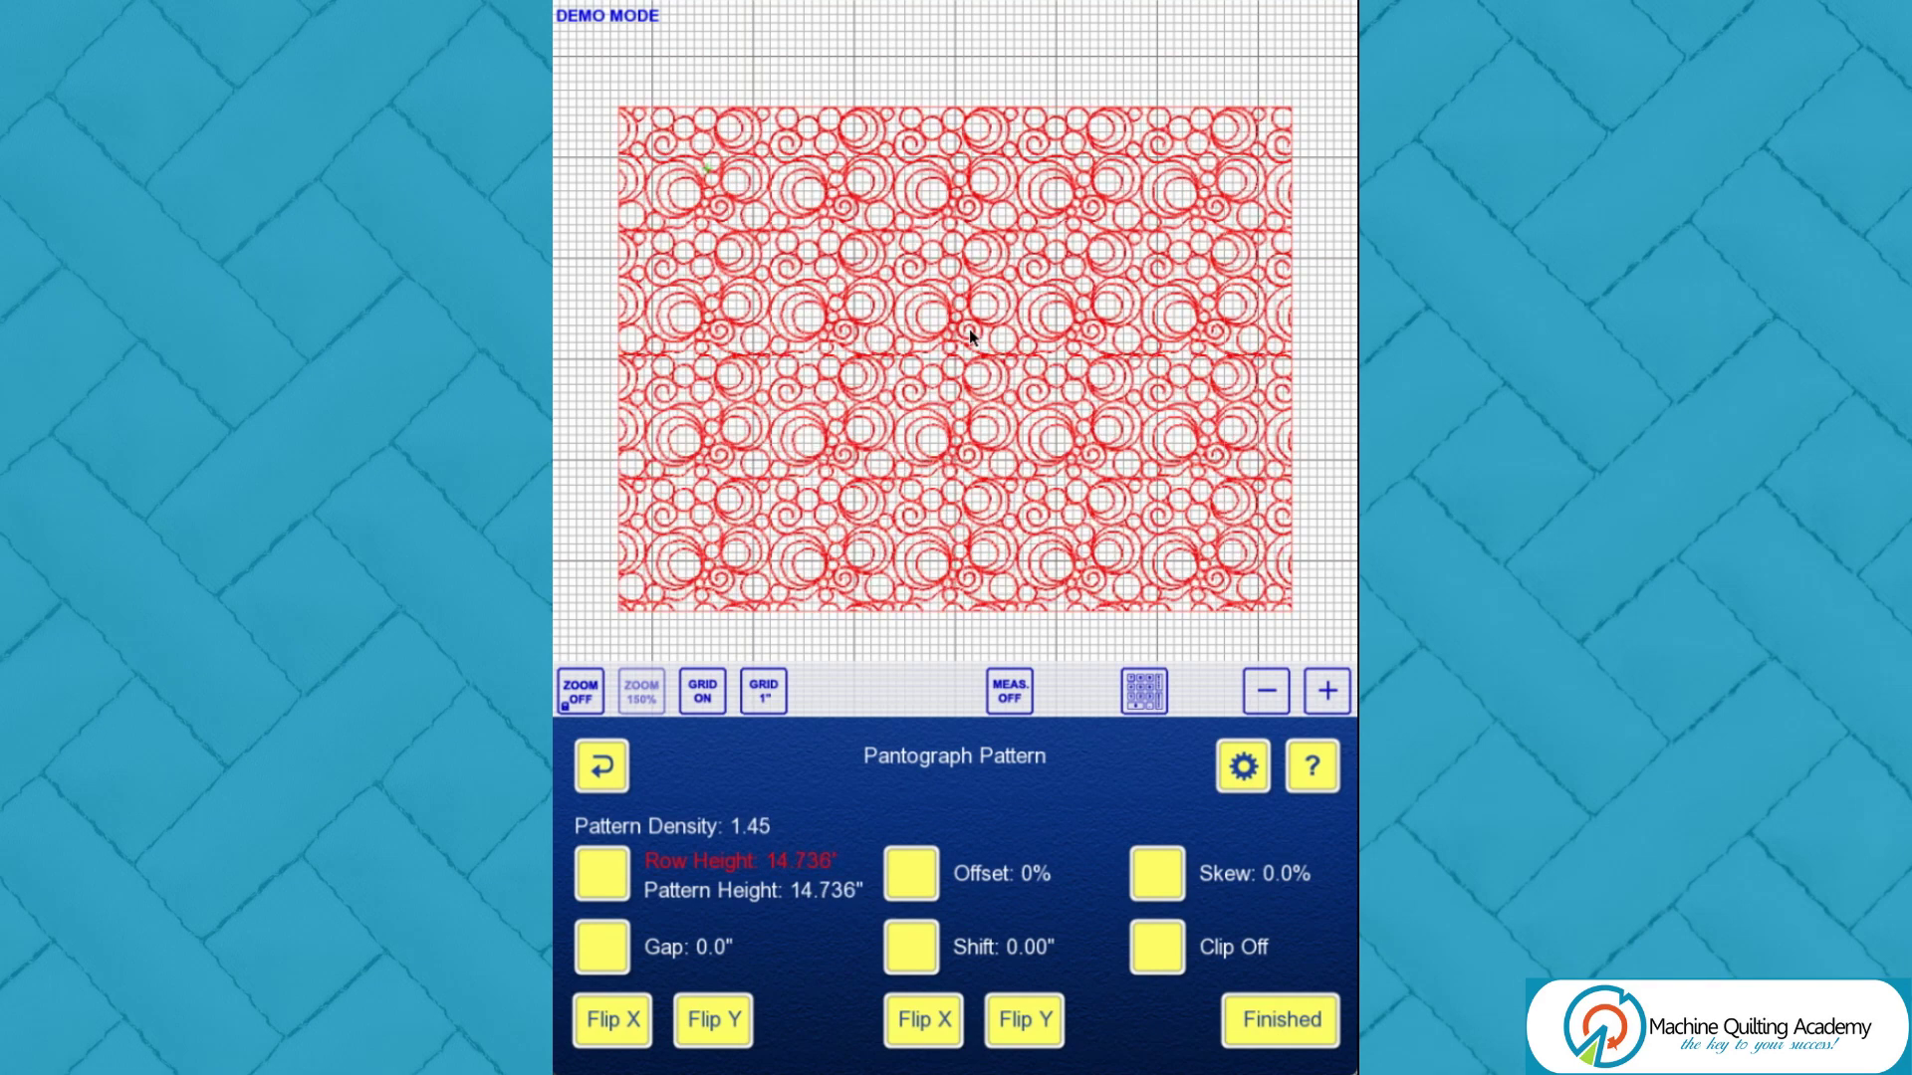
mouse_move(982, 418)
mouse_down()
mouse_move(982, 375)
mouse_move(977, 397)
mouse_up()
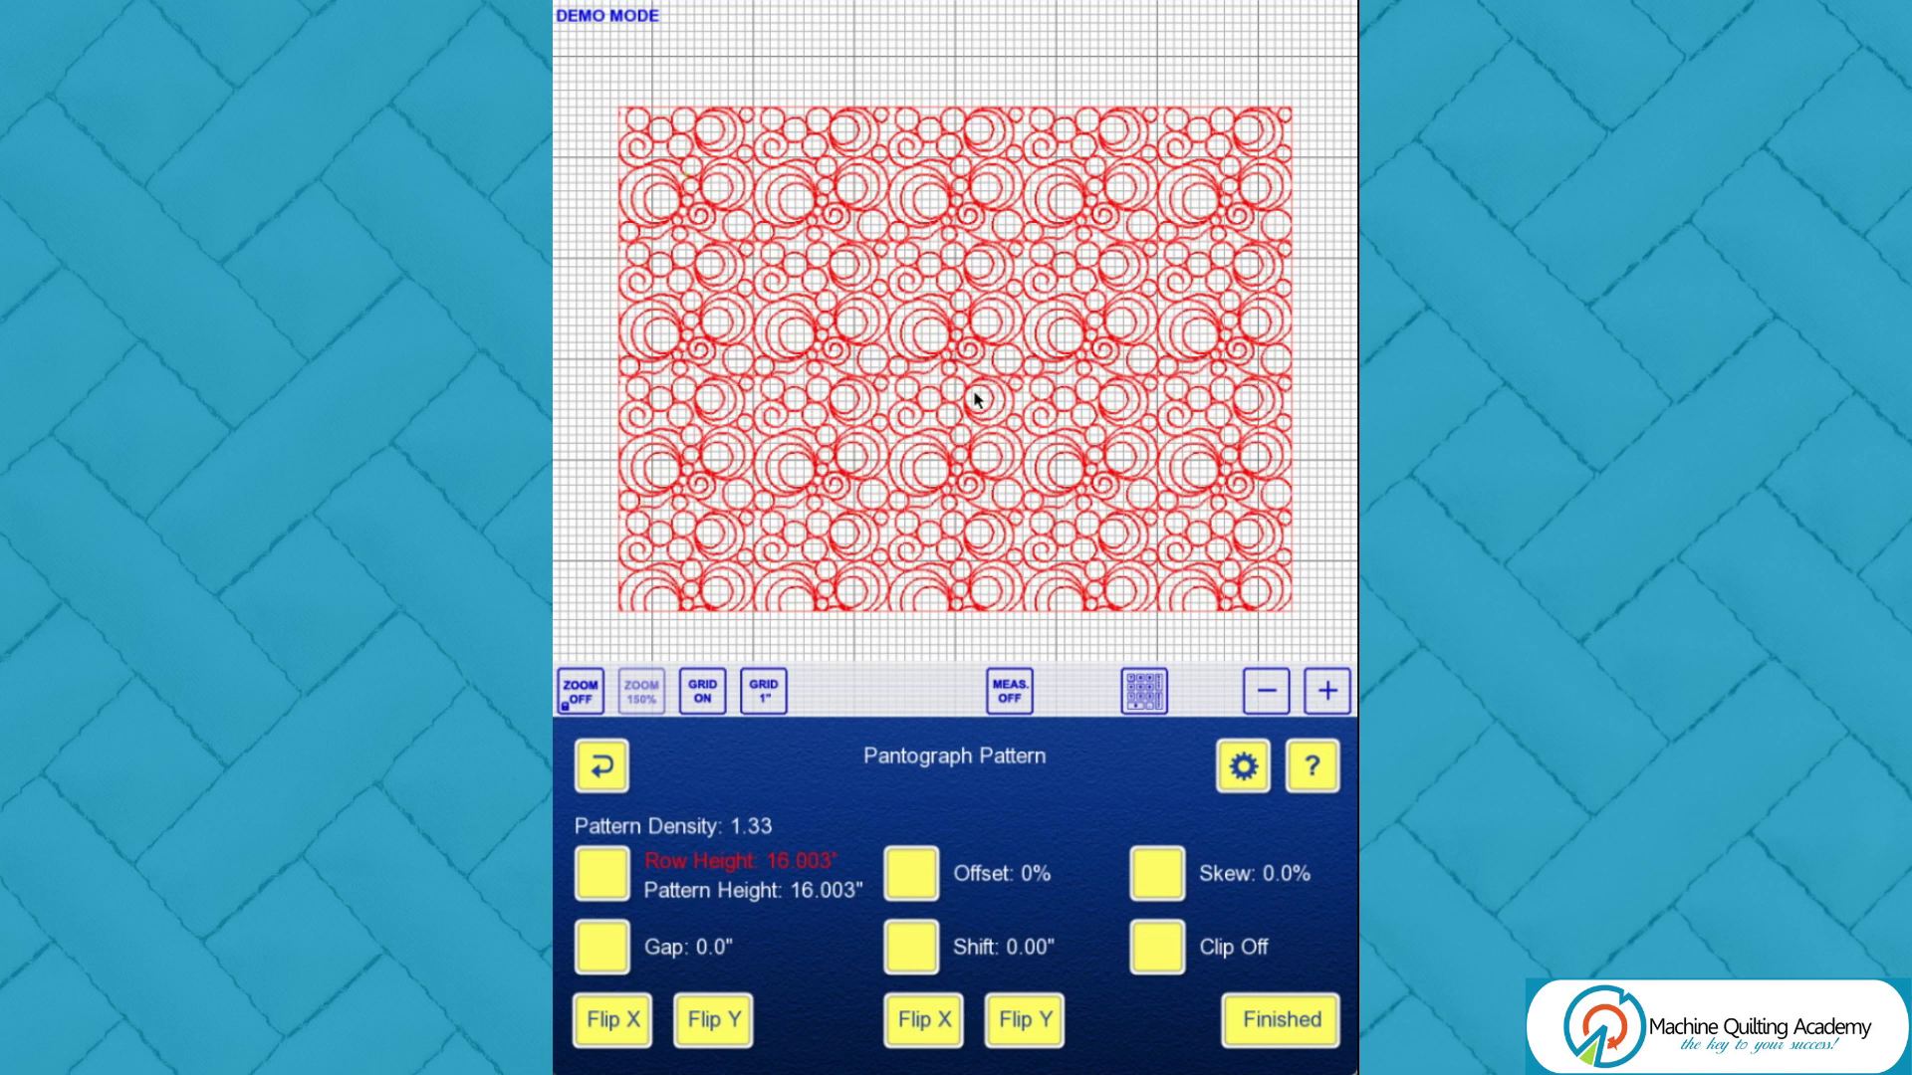
Step: Inspect the large nested circles at true size against the 1" grid and compare them with the surrounding pattern
click(582, 697)
click(582, 631)
click(918, 362)
click(1007, 133)
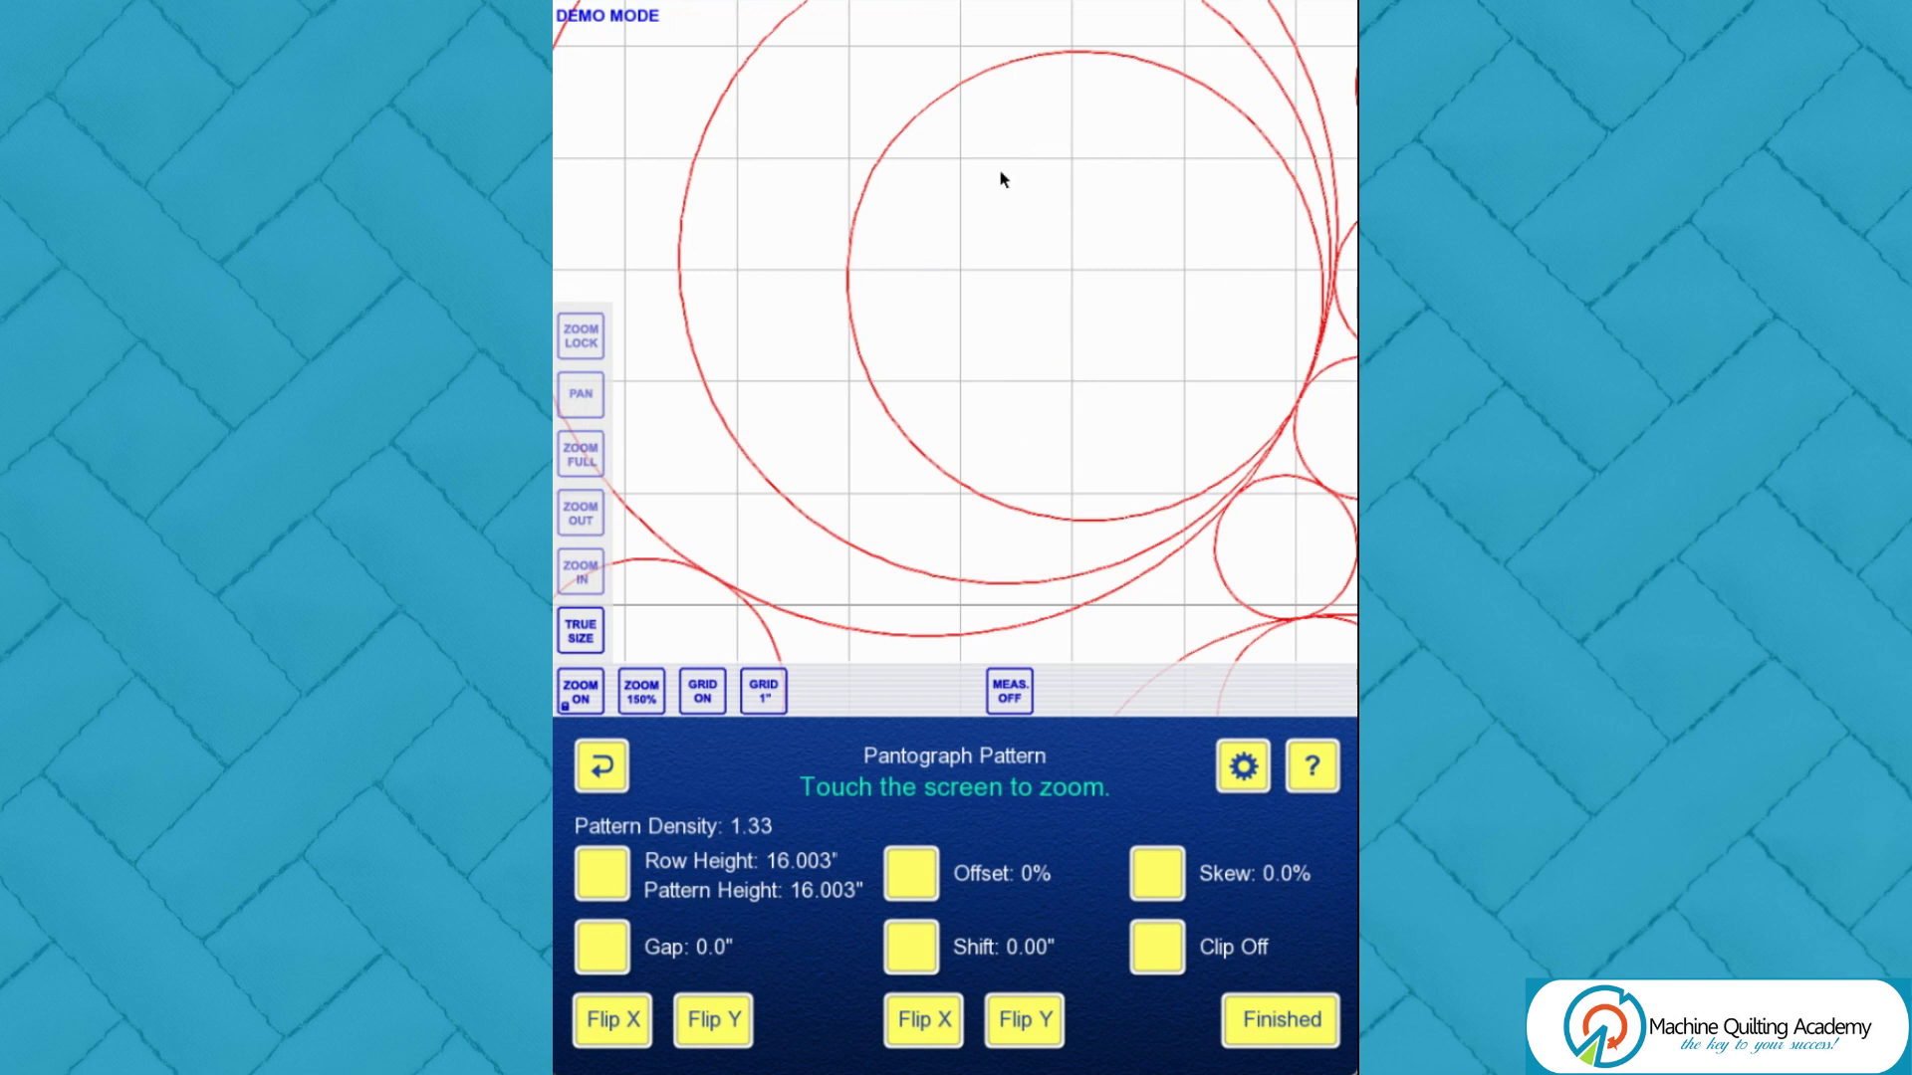
click(574, 510)
click(820, 408)
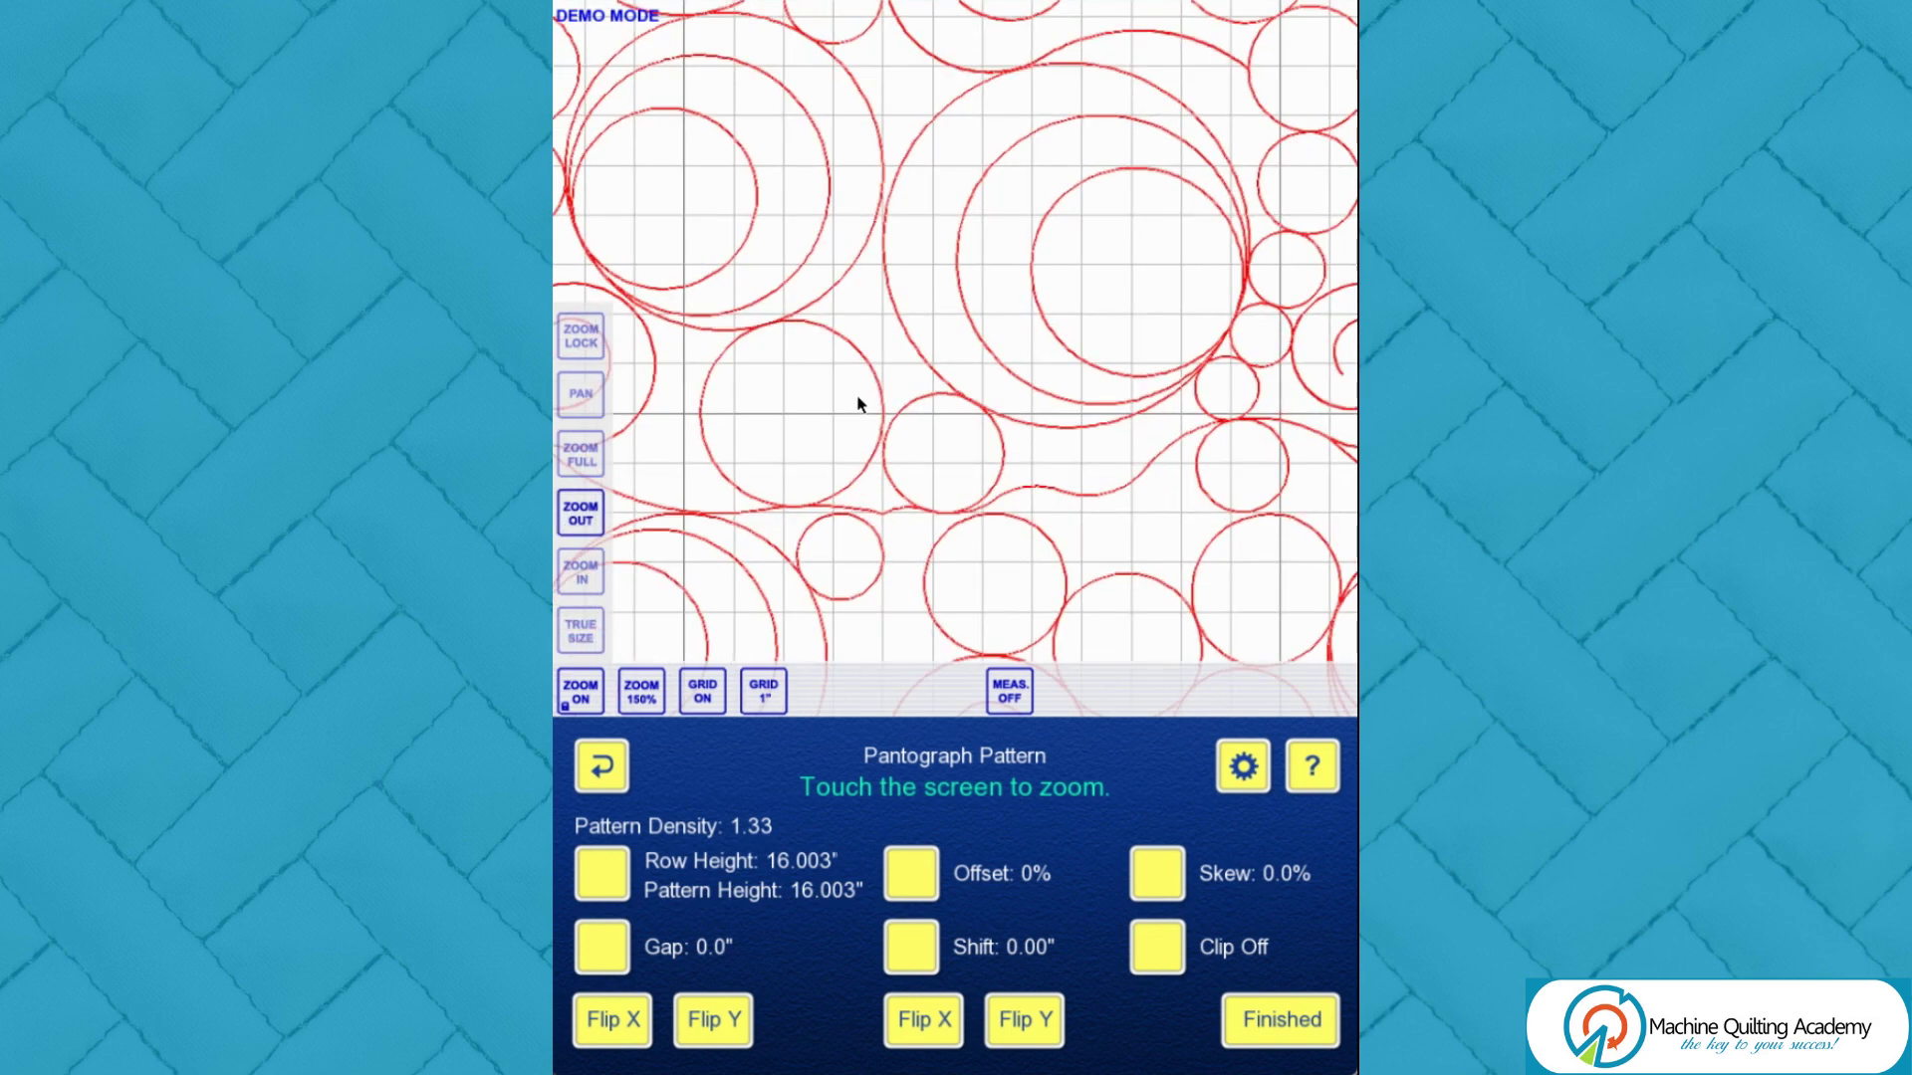
click(859, 404)
click(858, 403)
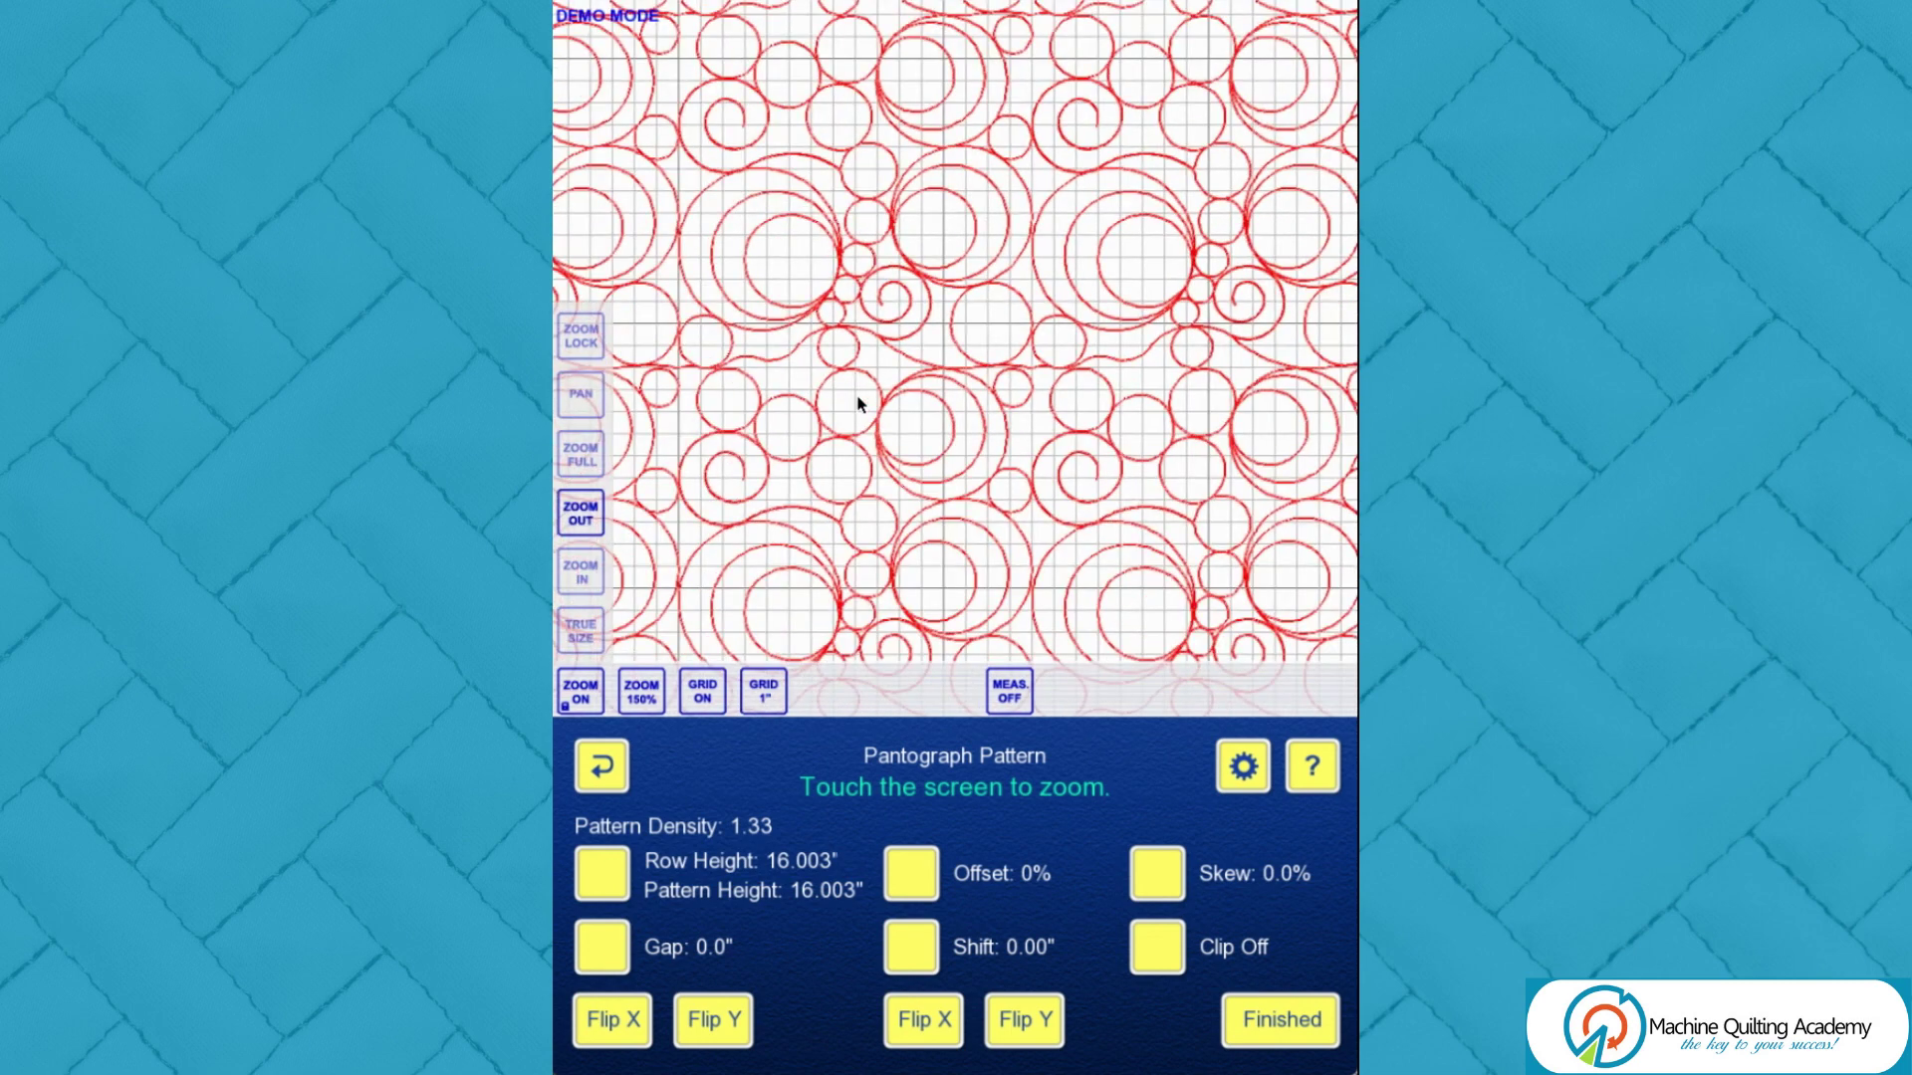
click(859, 403)
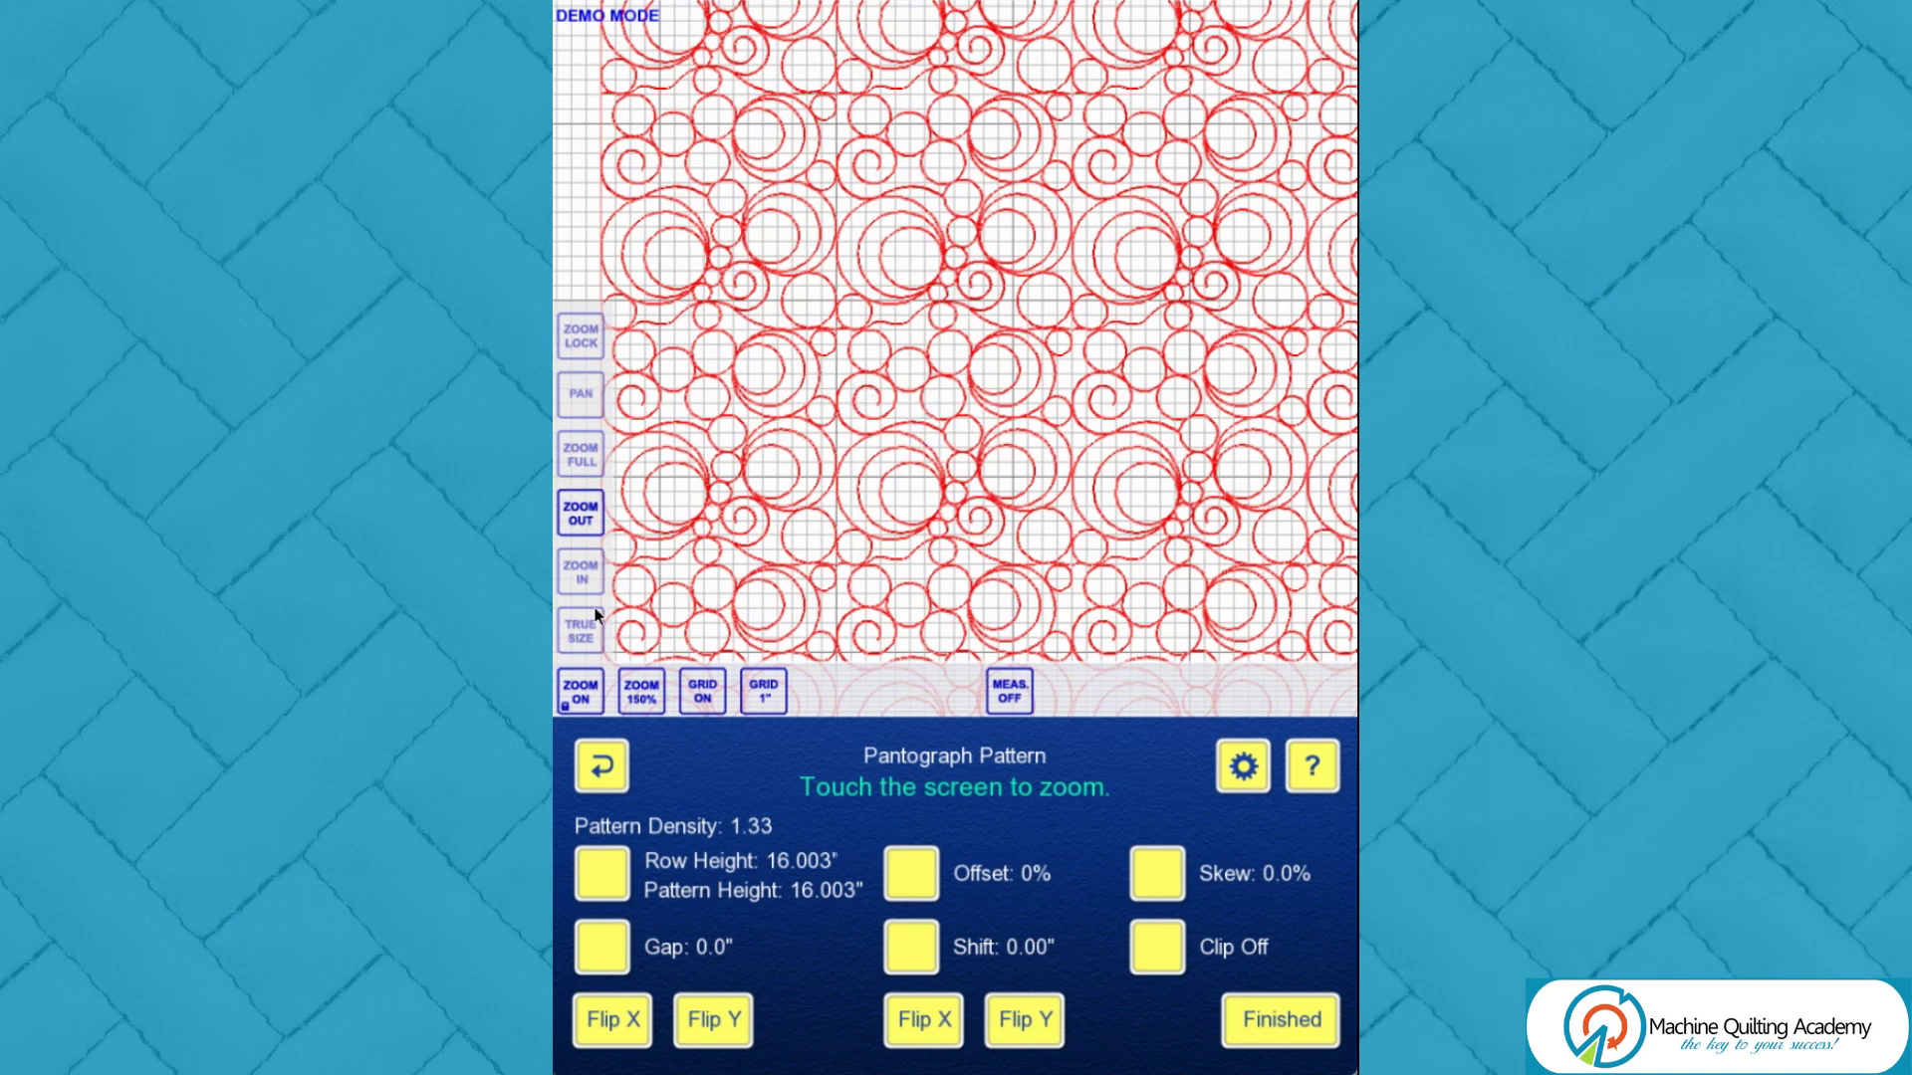
Step: Examine the small circles and spiral at true size, then view the whole quilt again with zooming switched off
click(587, 634)
click(937, 306)
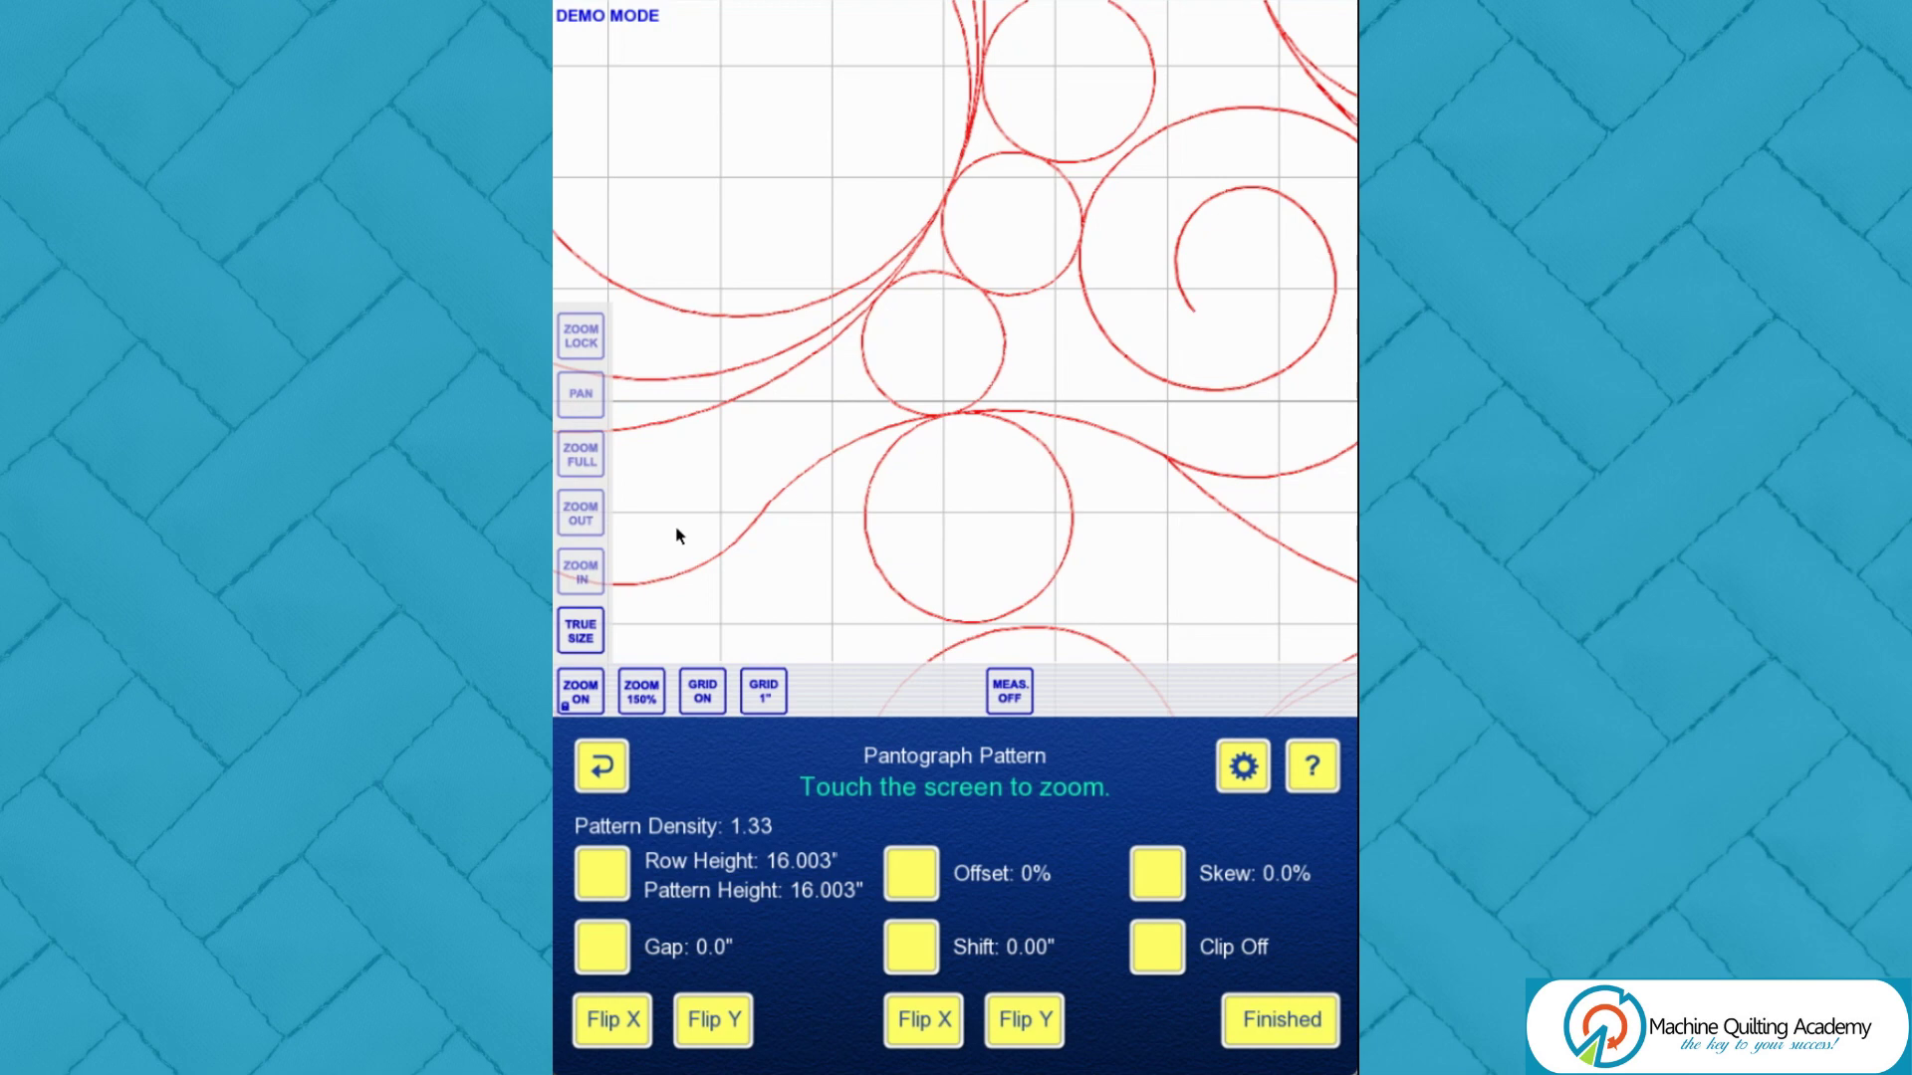
click(581, 513)
click(926, 324)
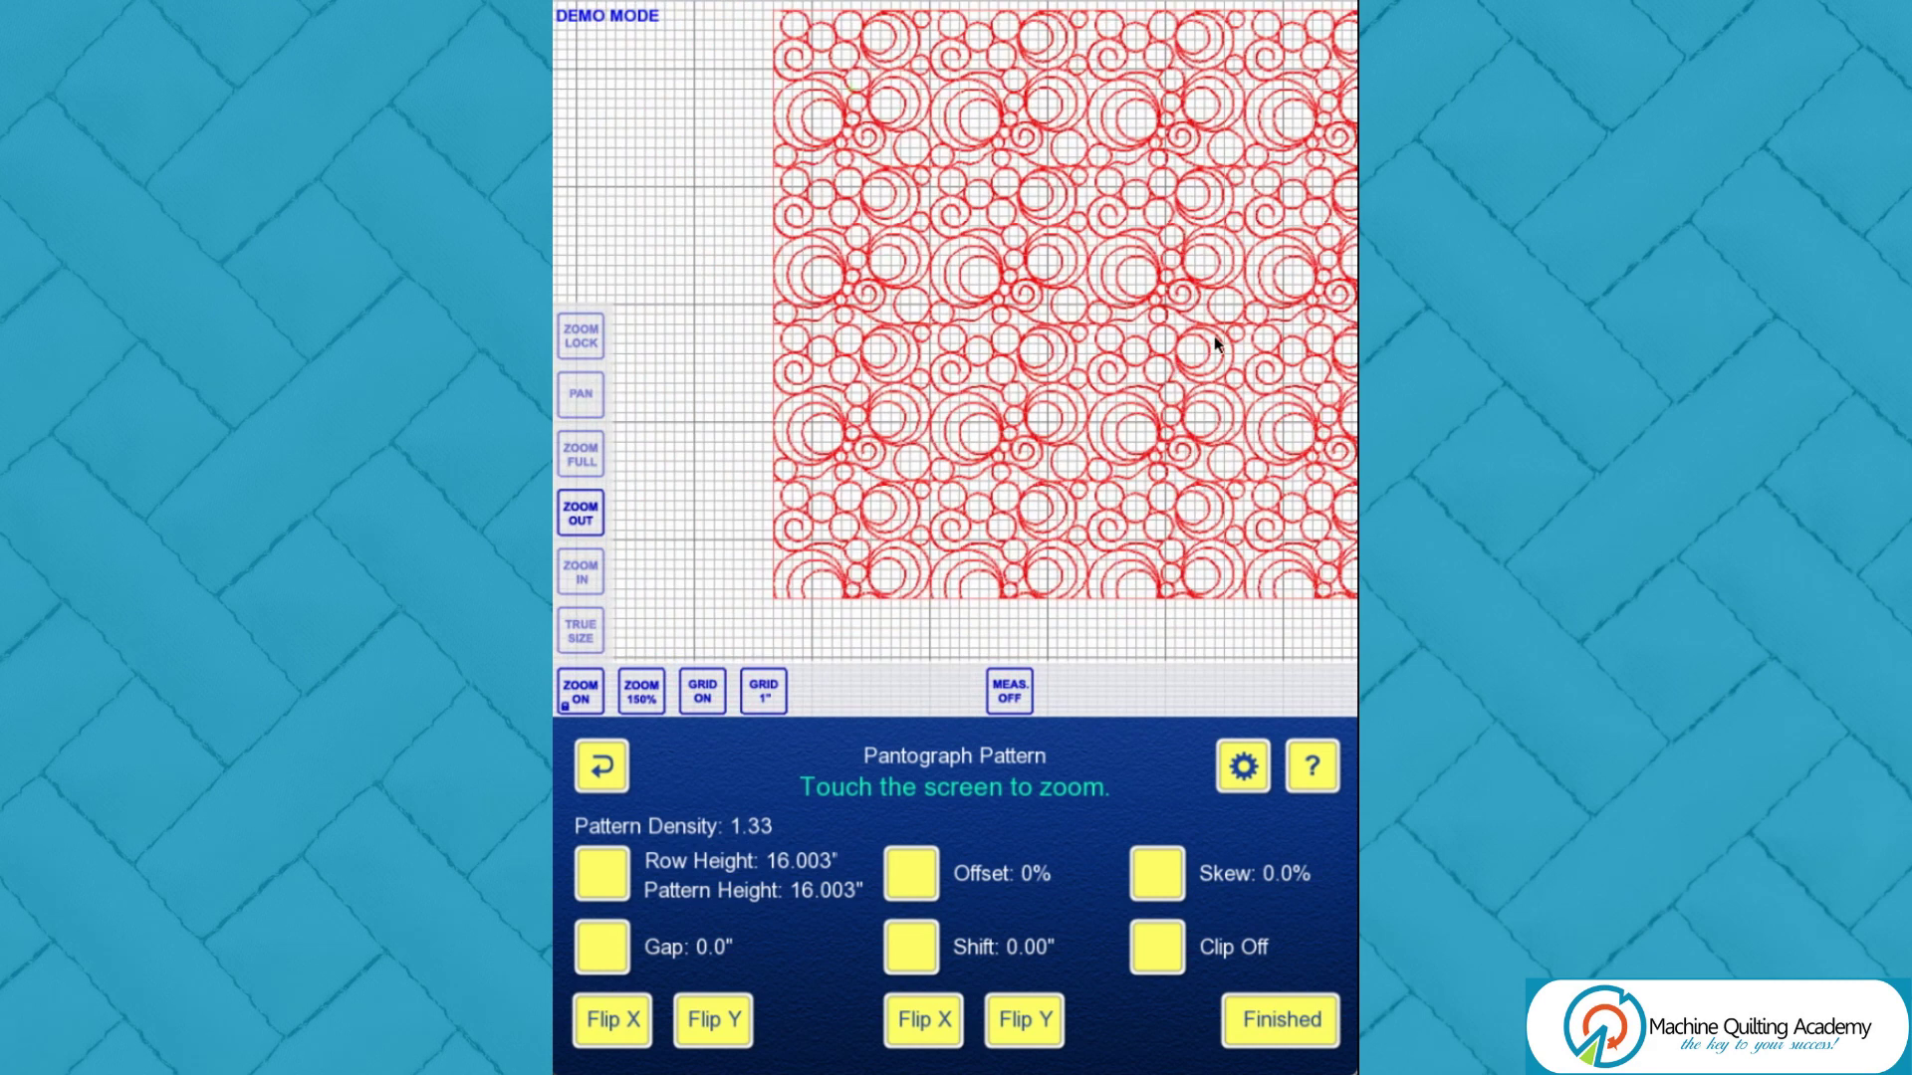
click(1215, 336)
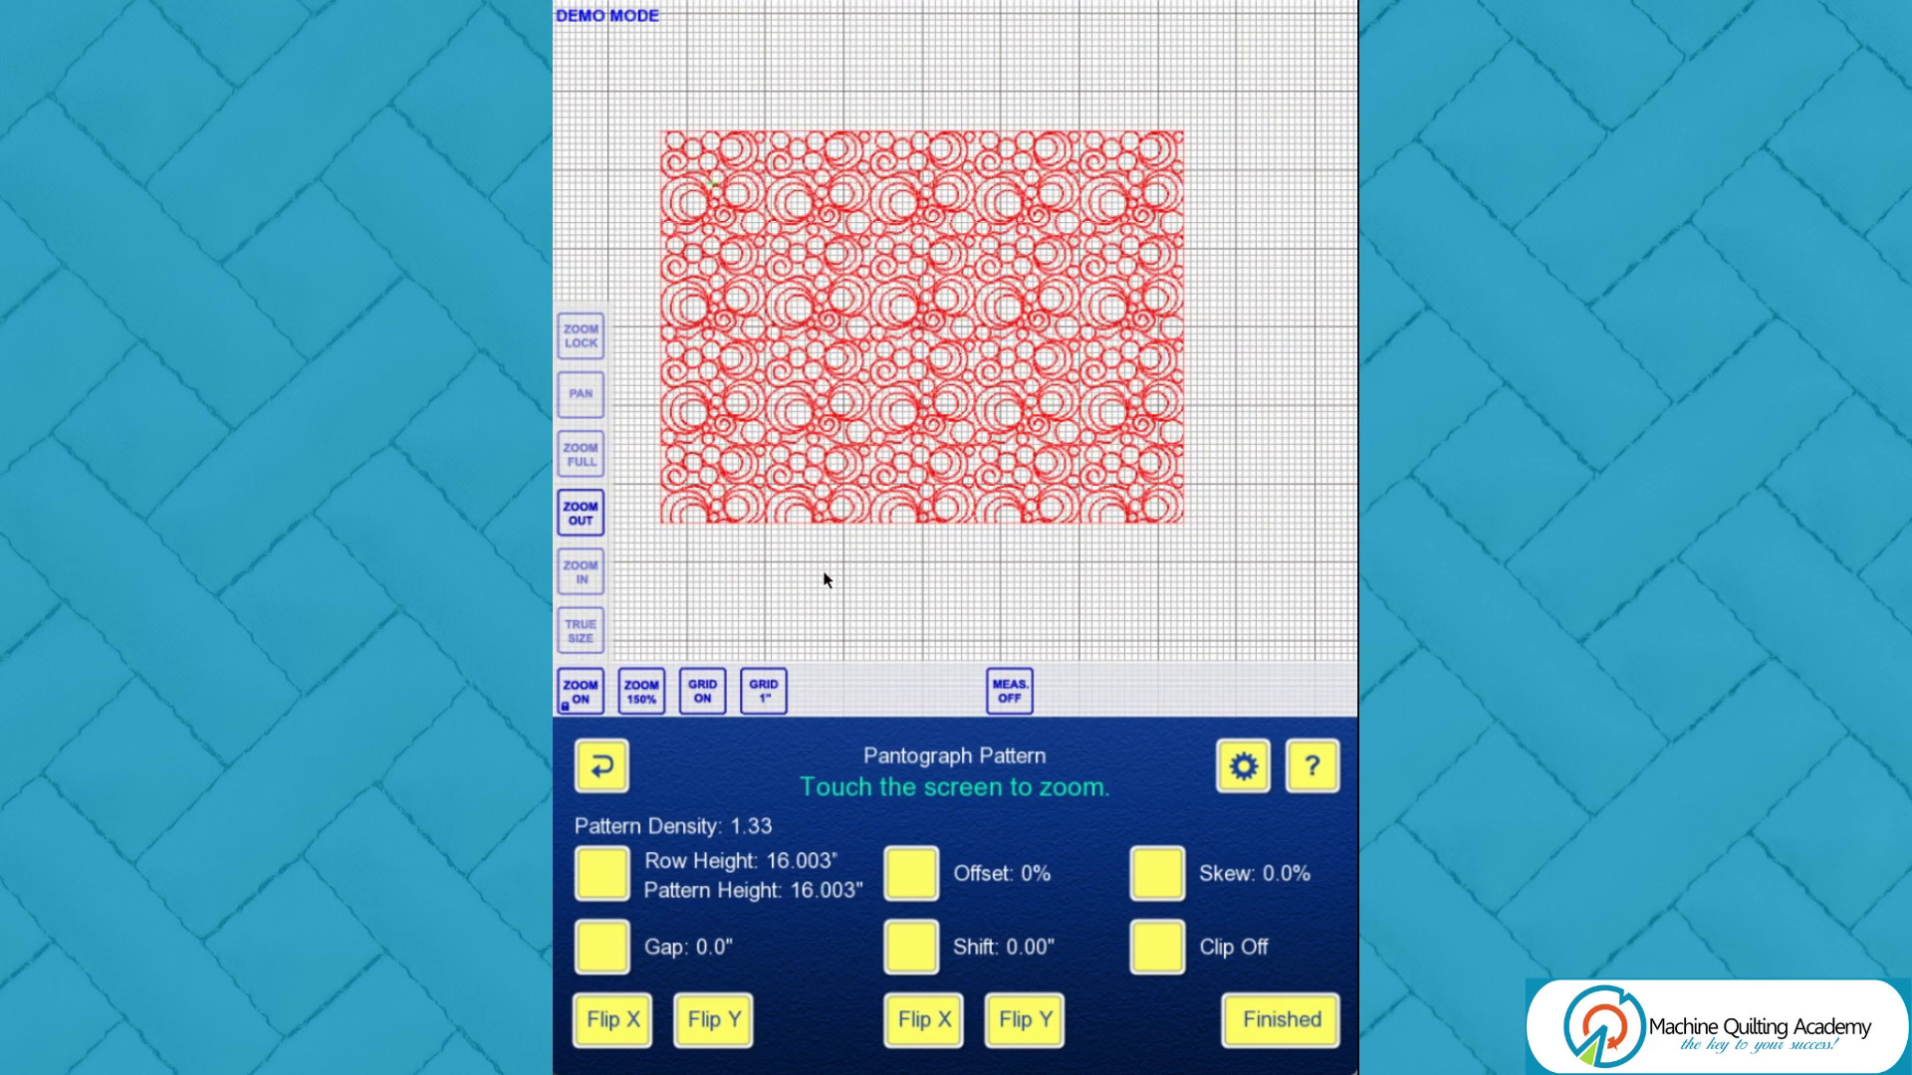
click(587, 697)
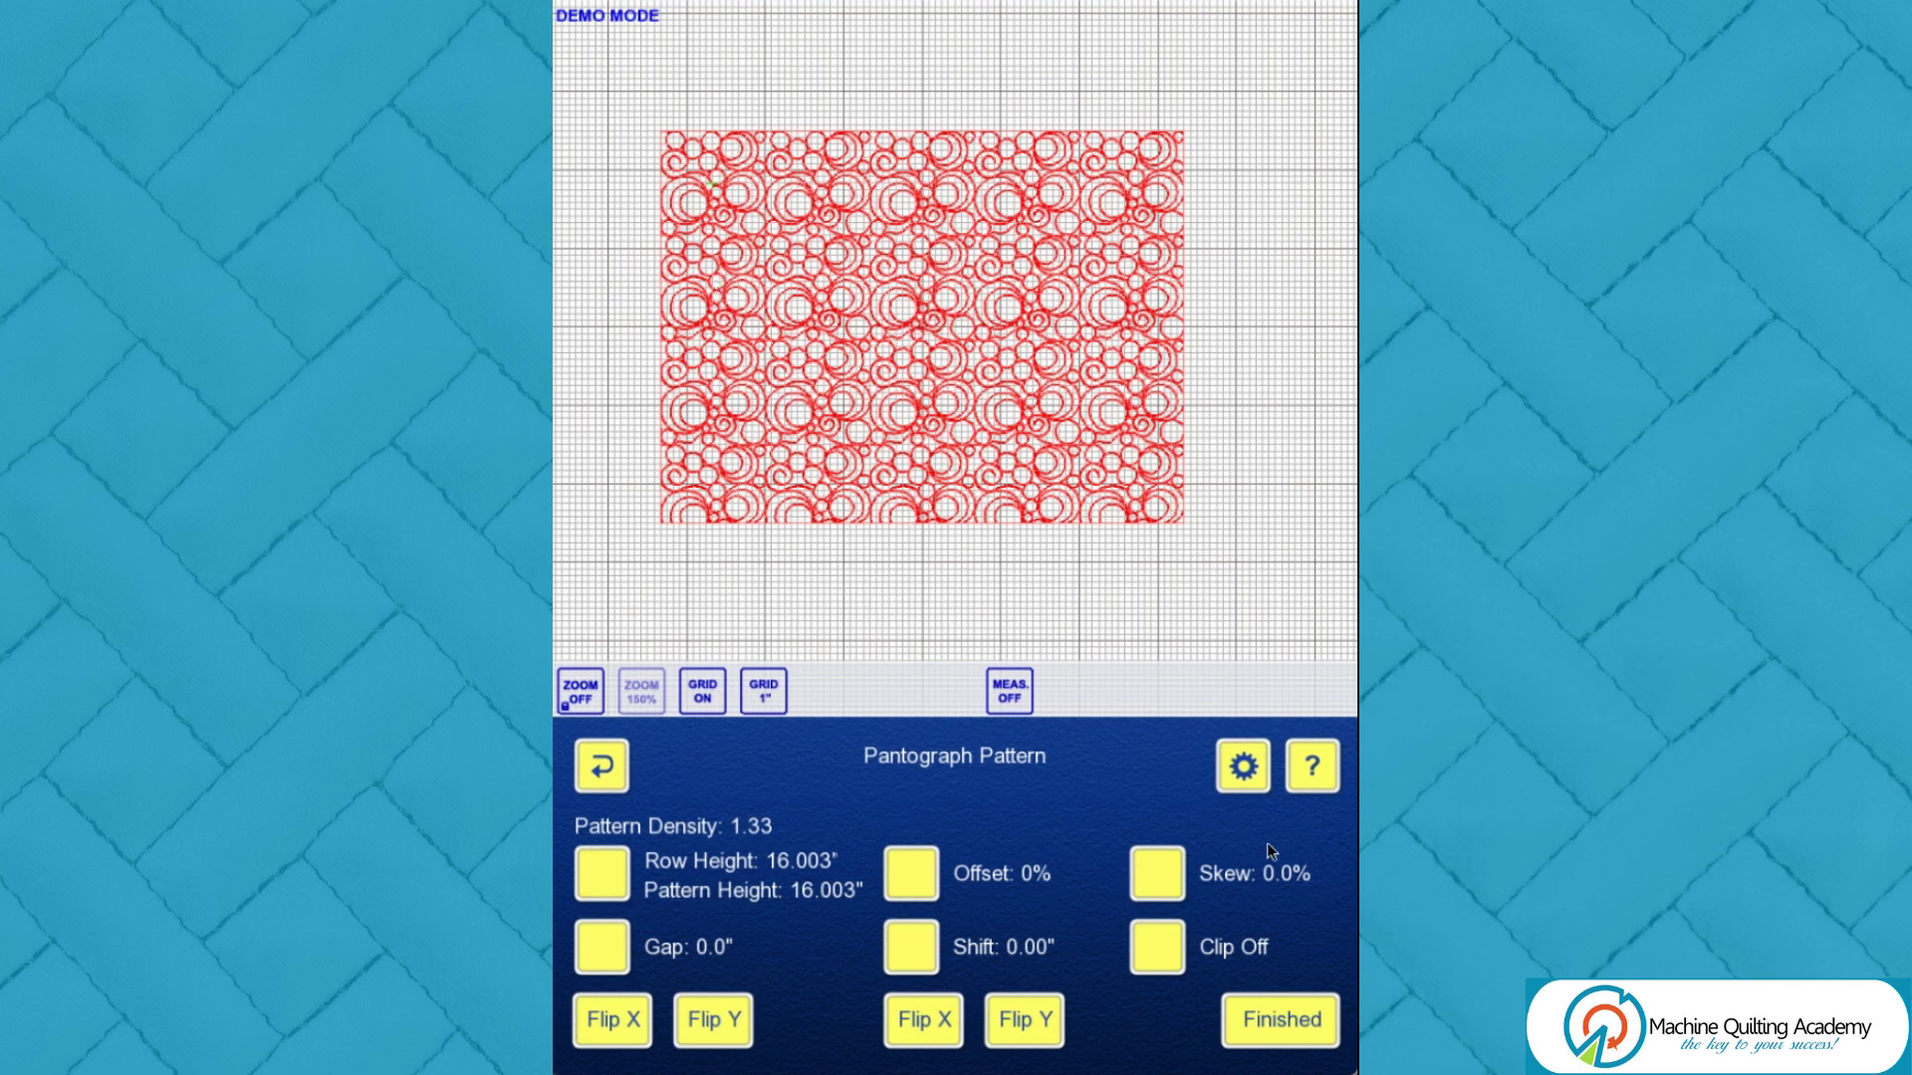
Step: Turn on clipping for the pantograph and hide the grid
click(1167, 959)
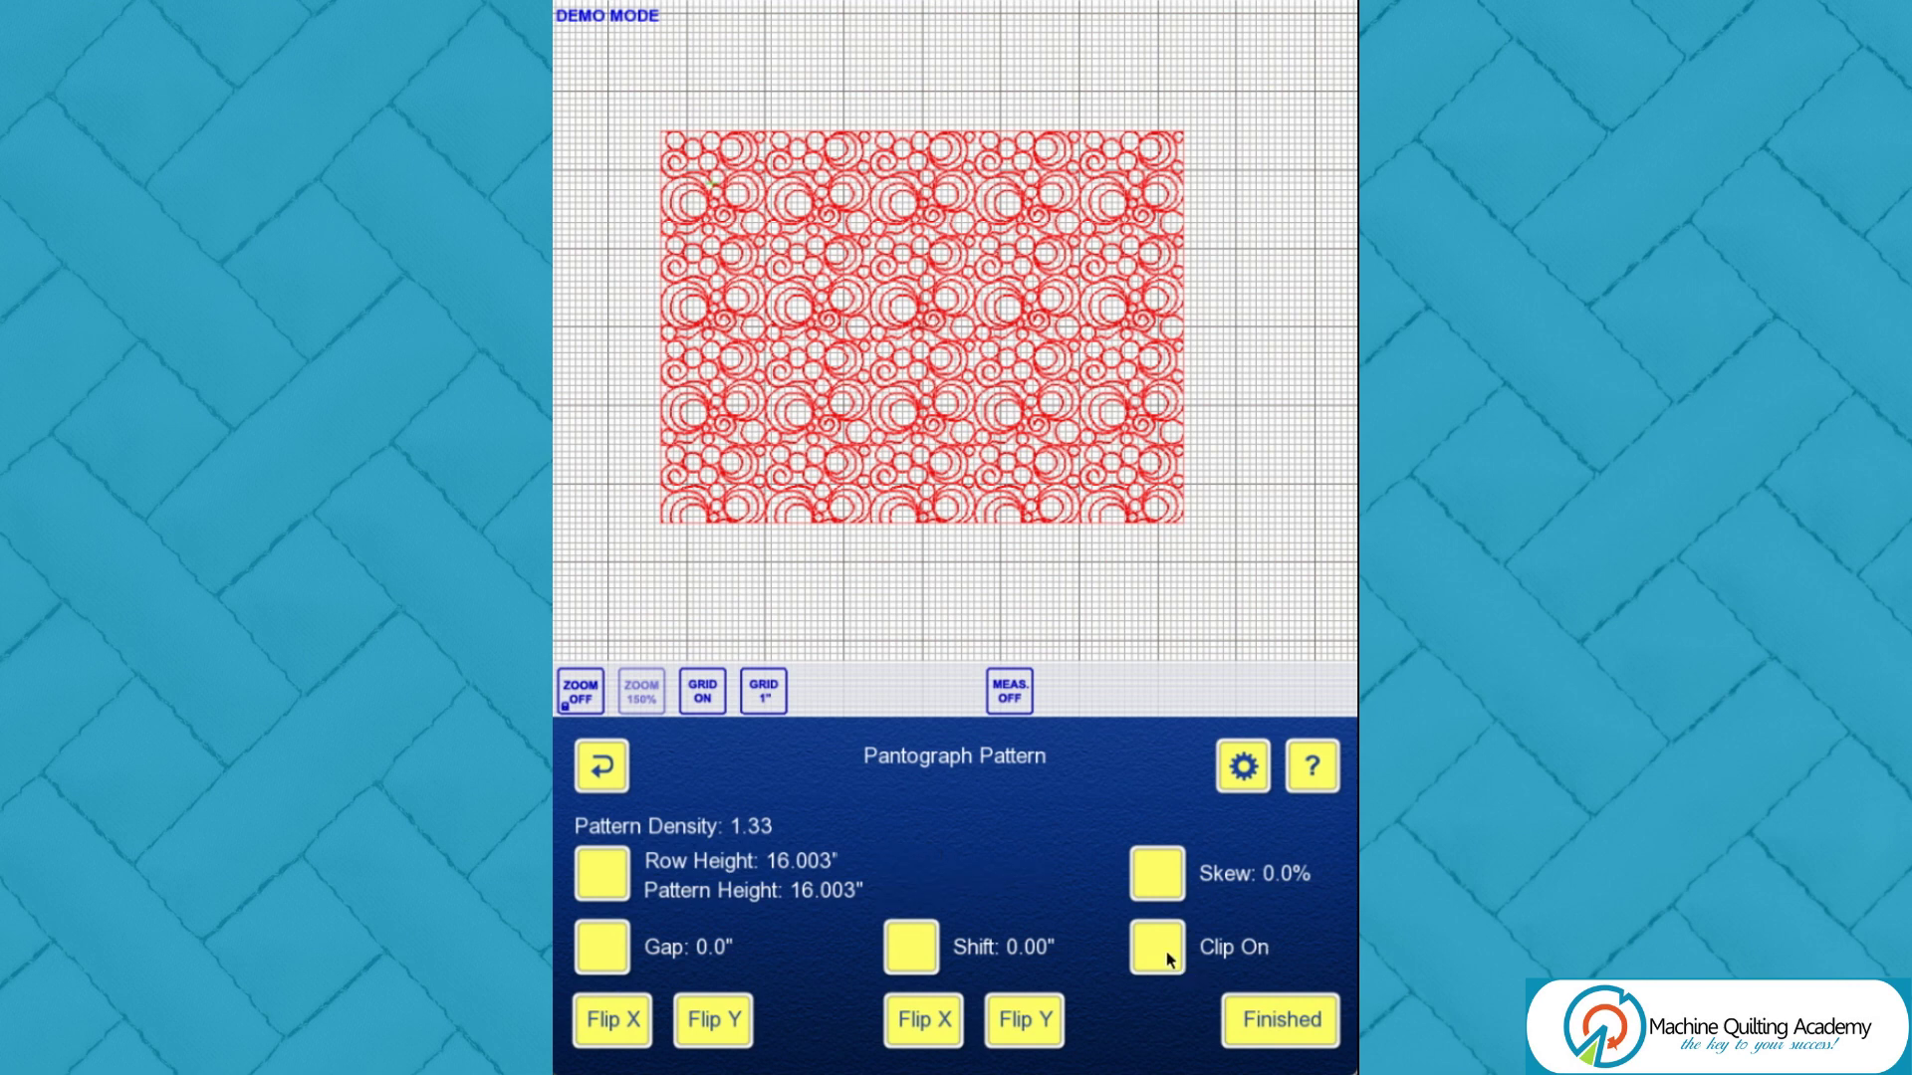
click(702, 697)
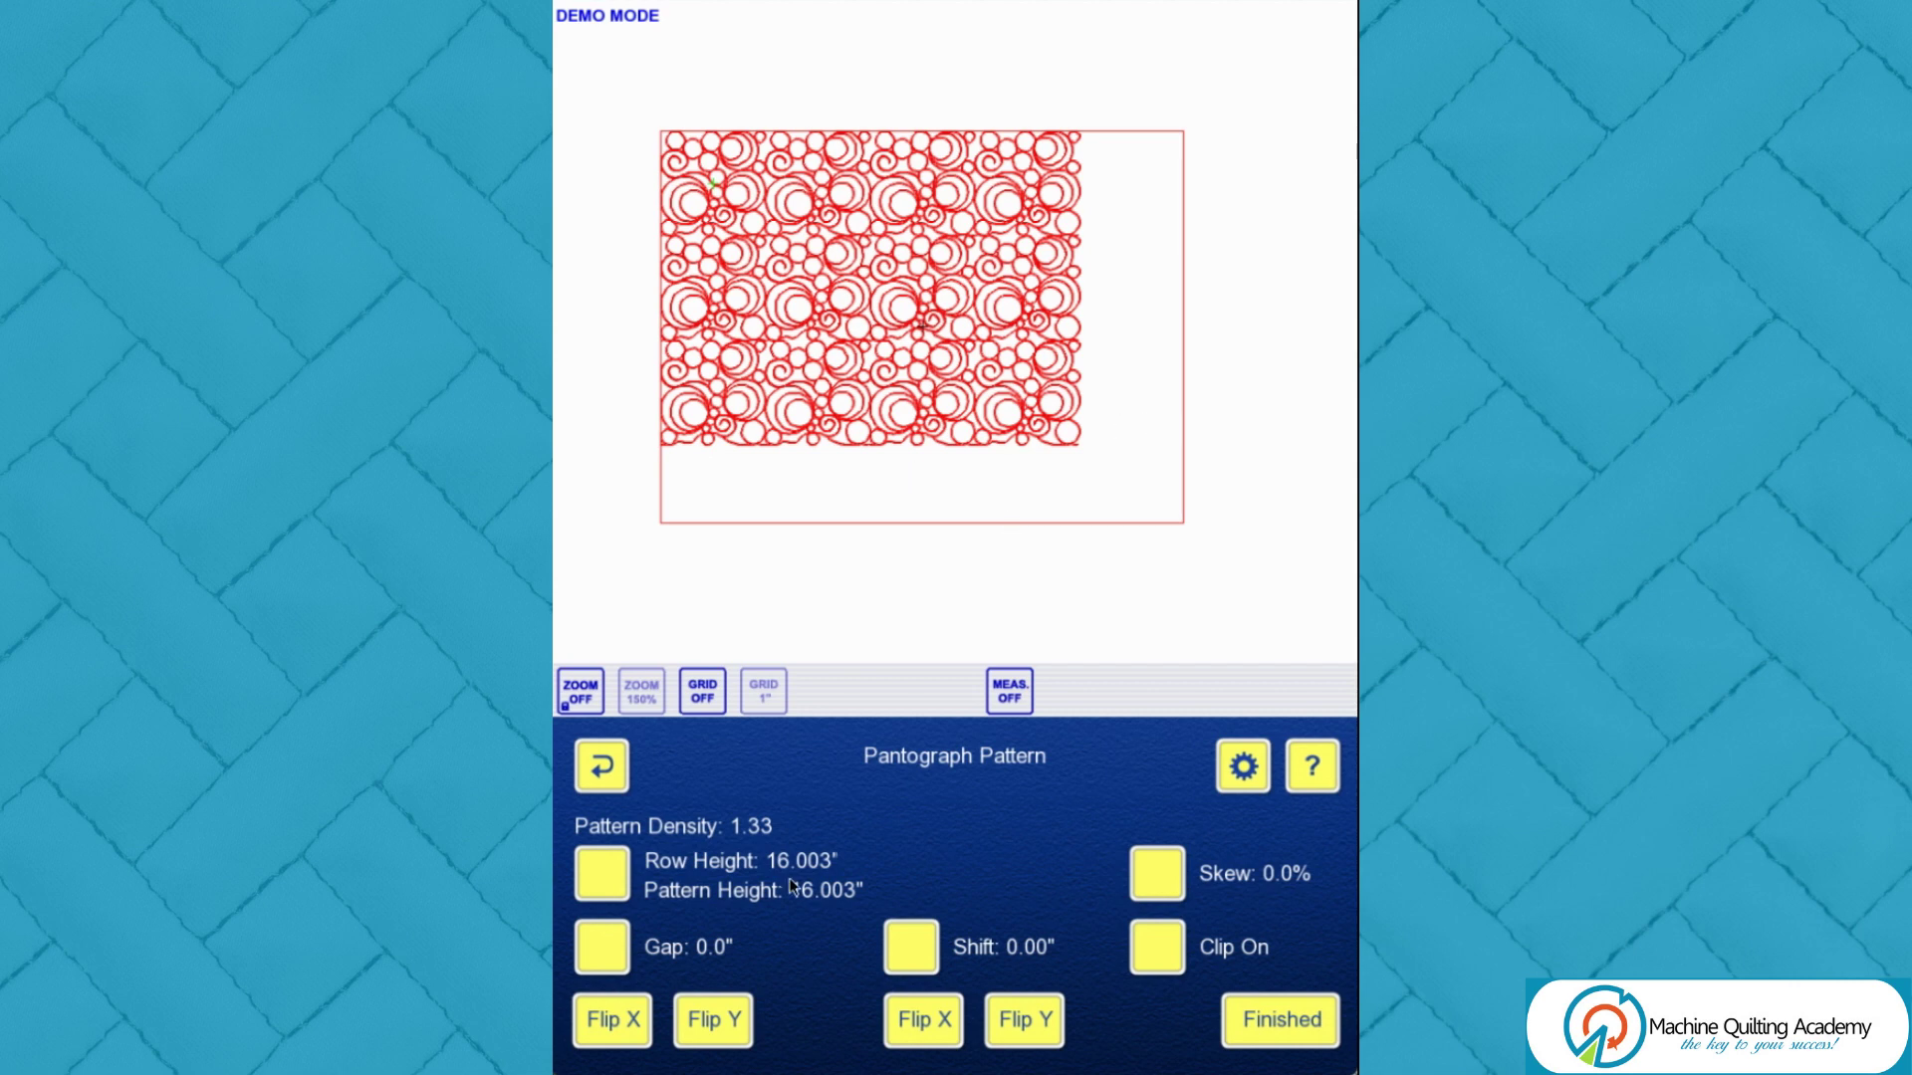
Step: Try skewing the pattern up to 24.0%, and bring the skew to -0.8% so whole repeats span the quilt width
click(1156, 878)
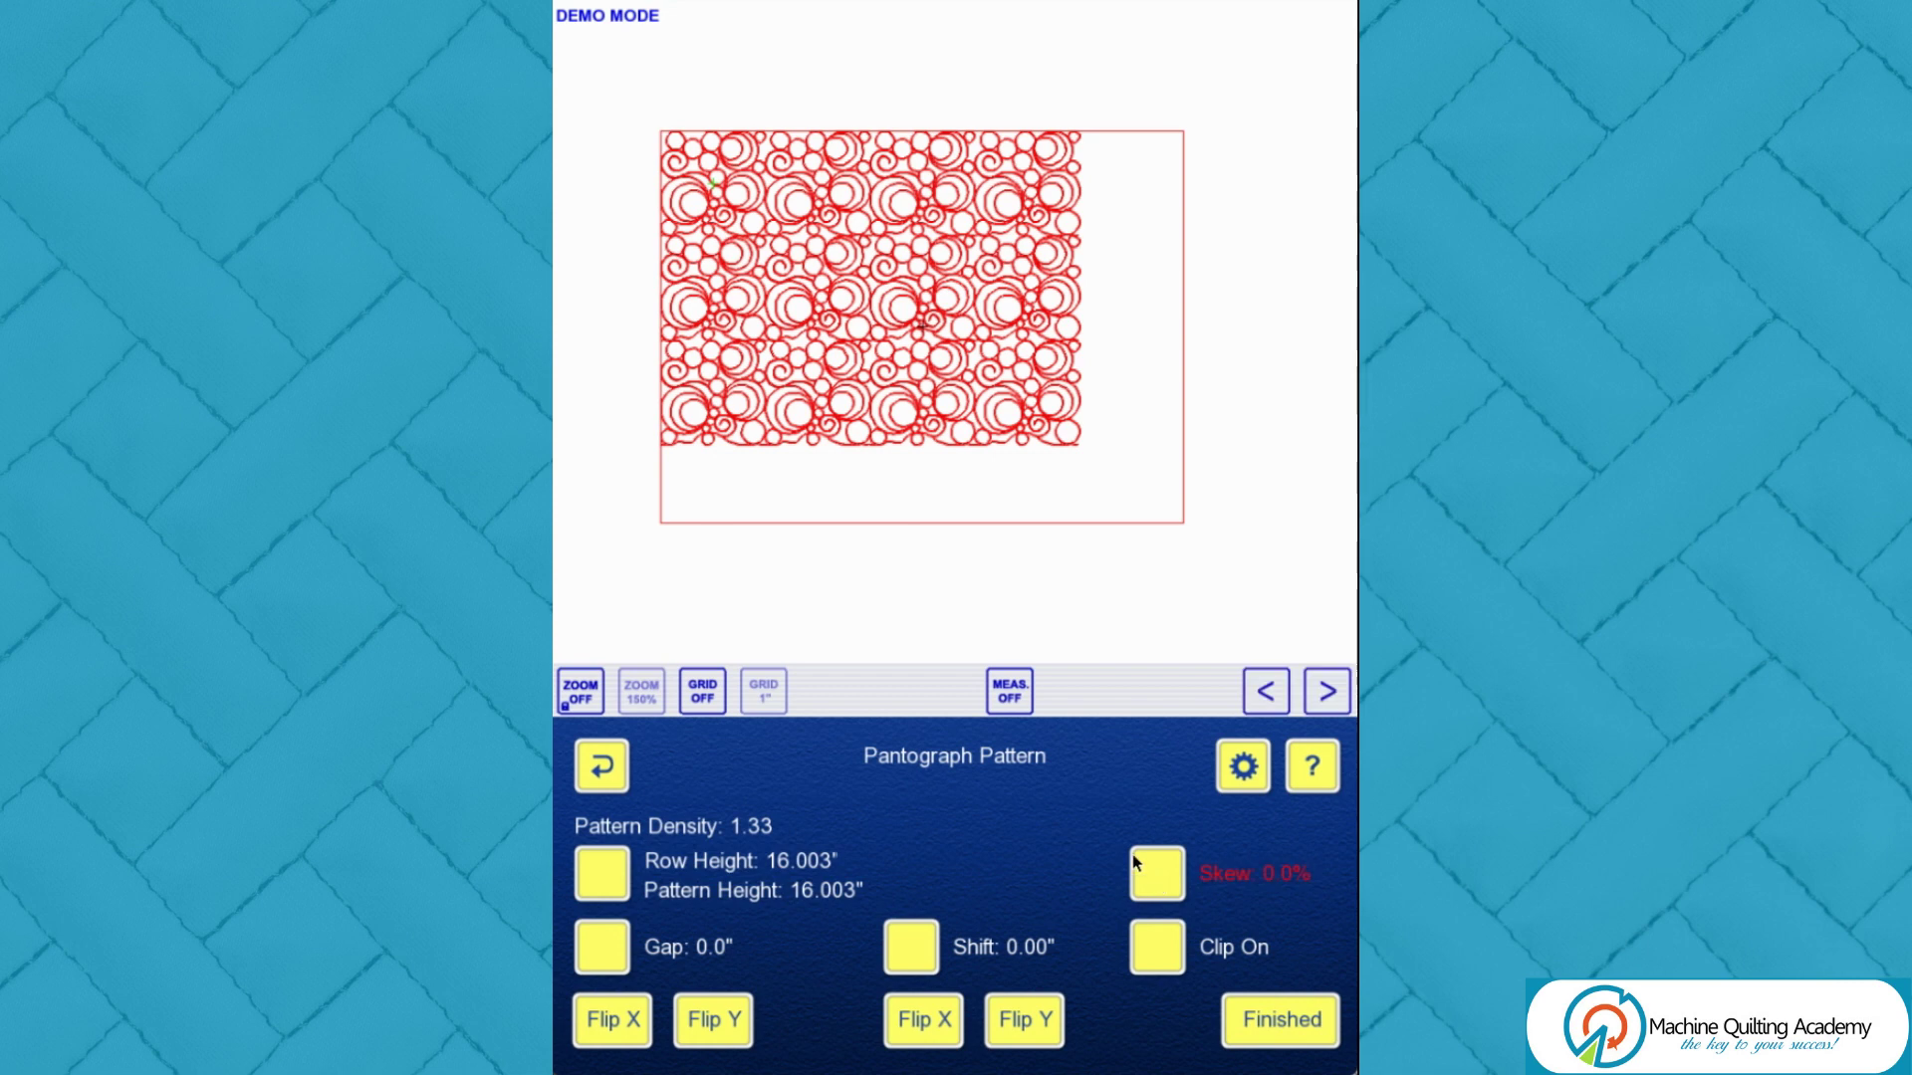
click(1267, 693)
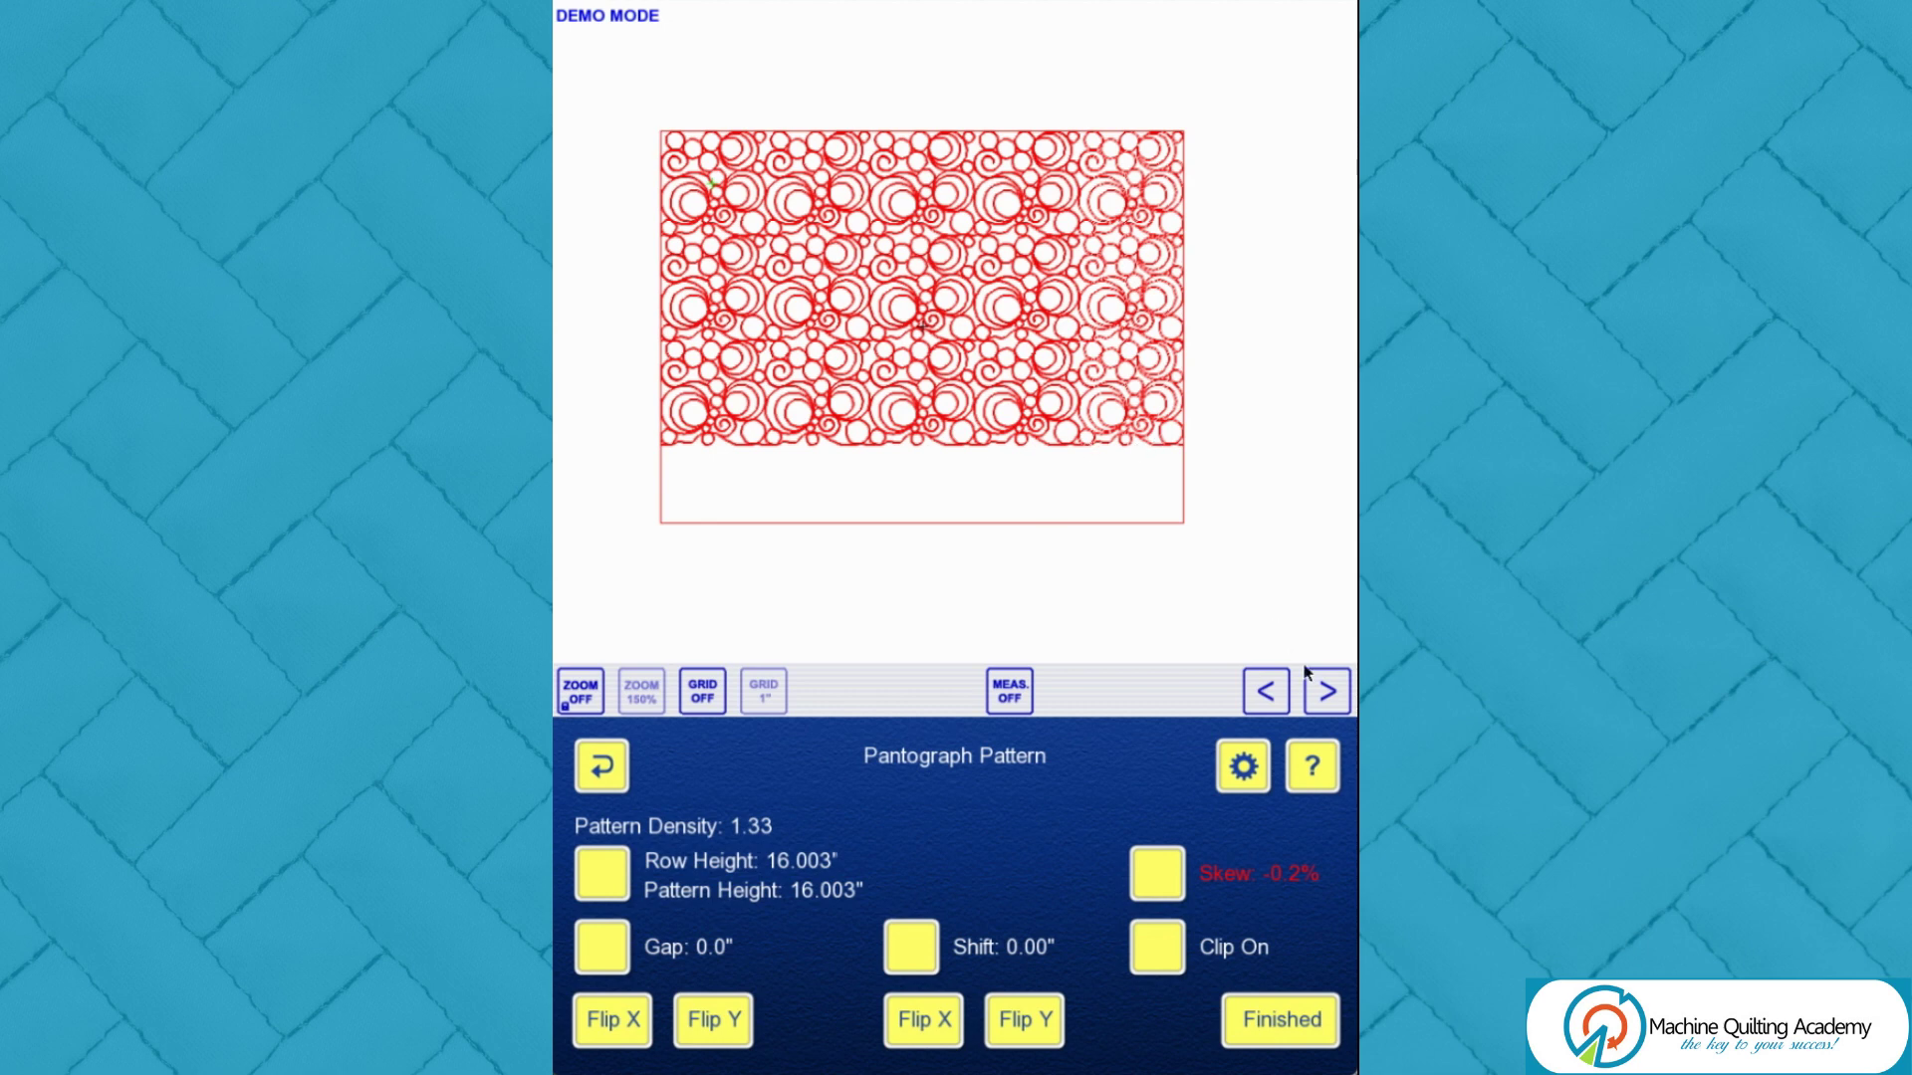
click(1328, 694)
drag(1066, 430, 1197, 410)
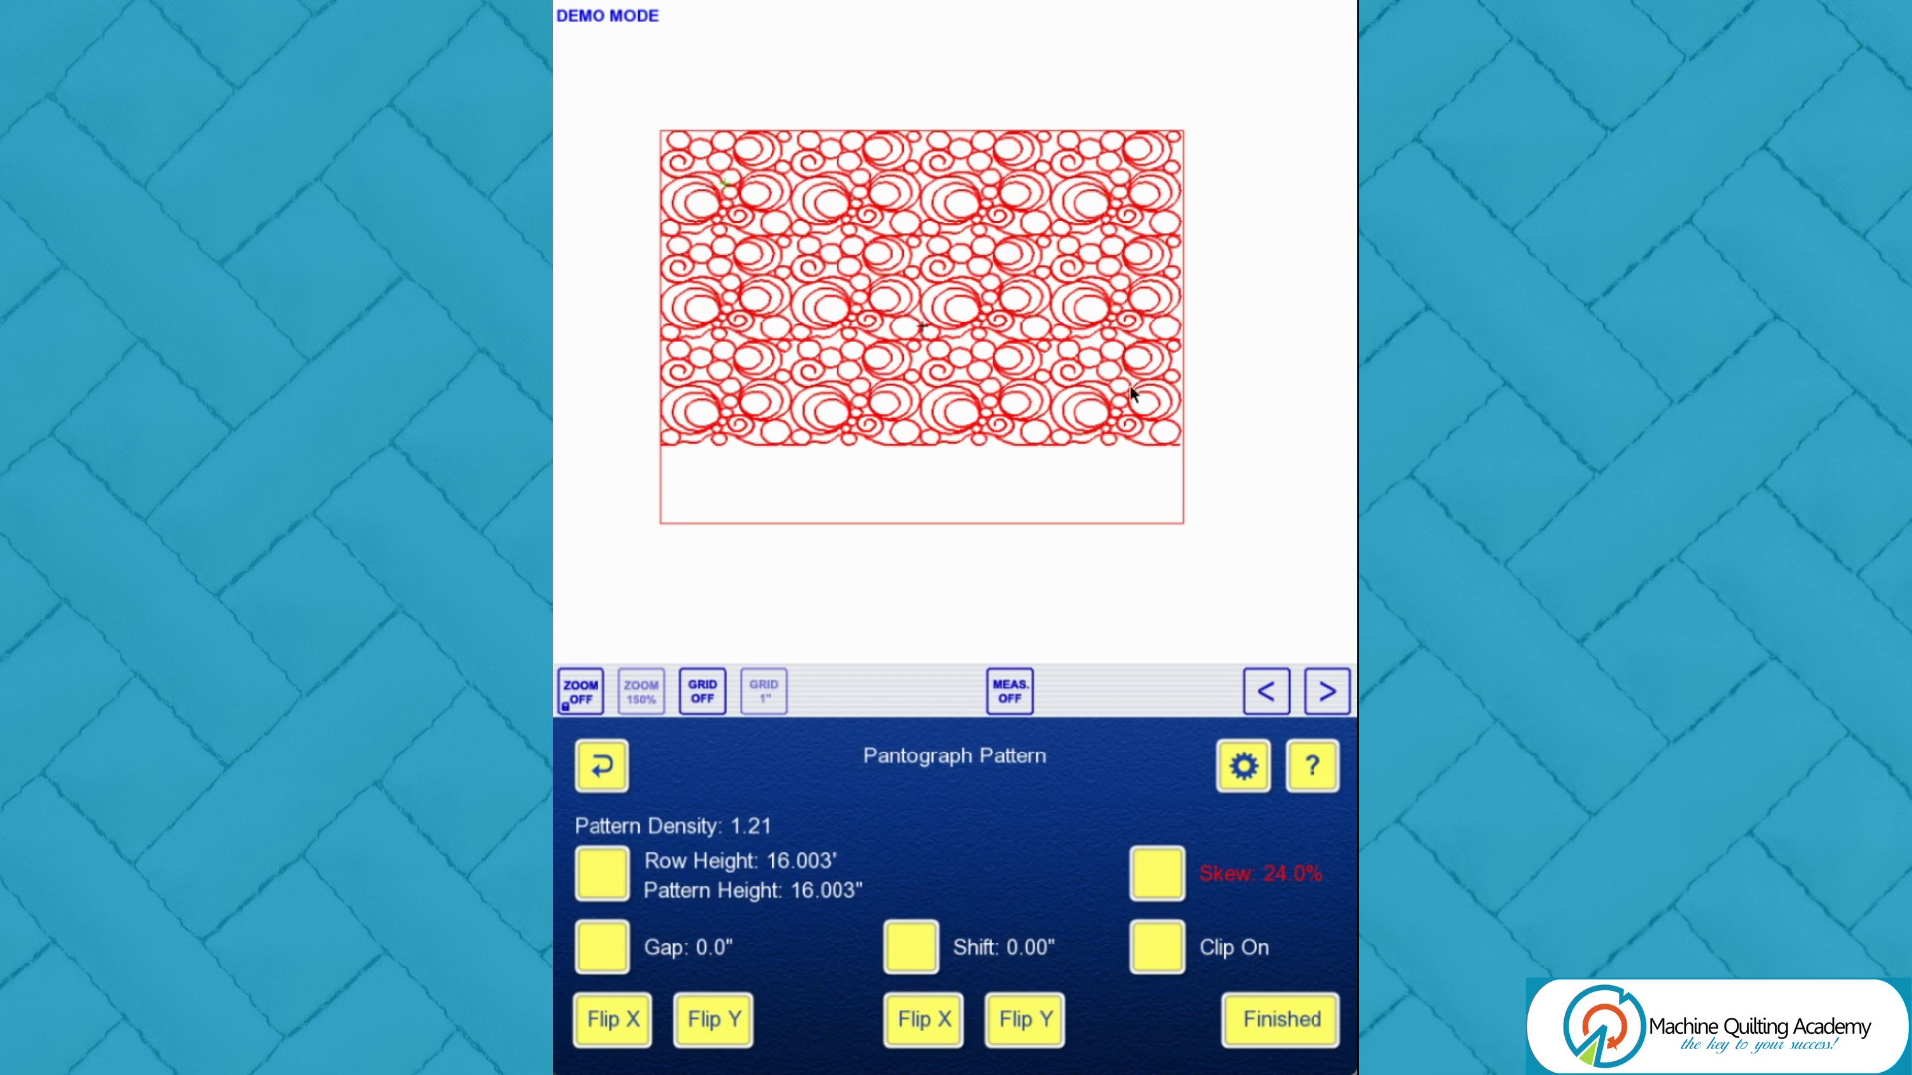
drag(1120, 412, 890, 444)
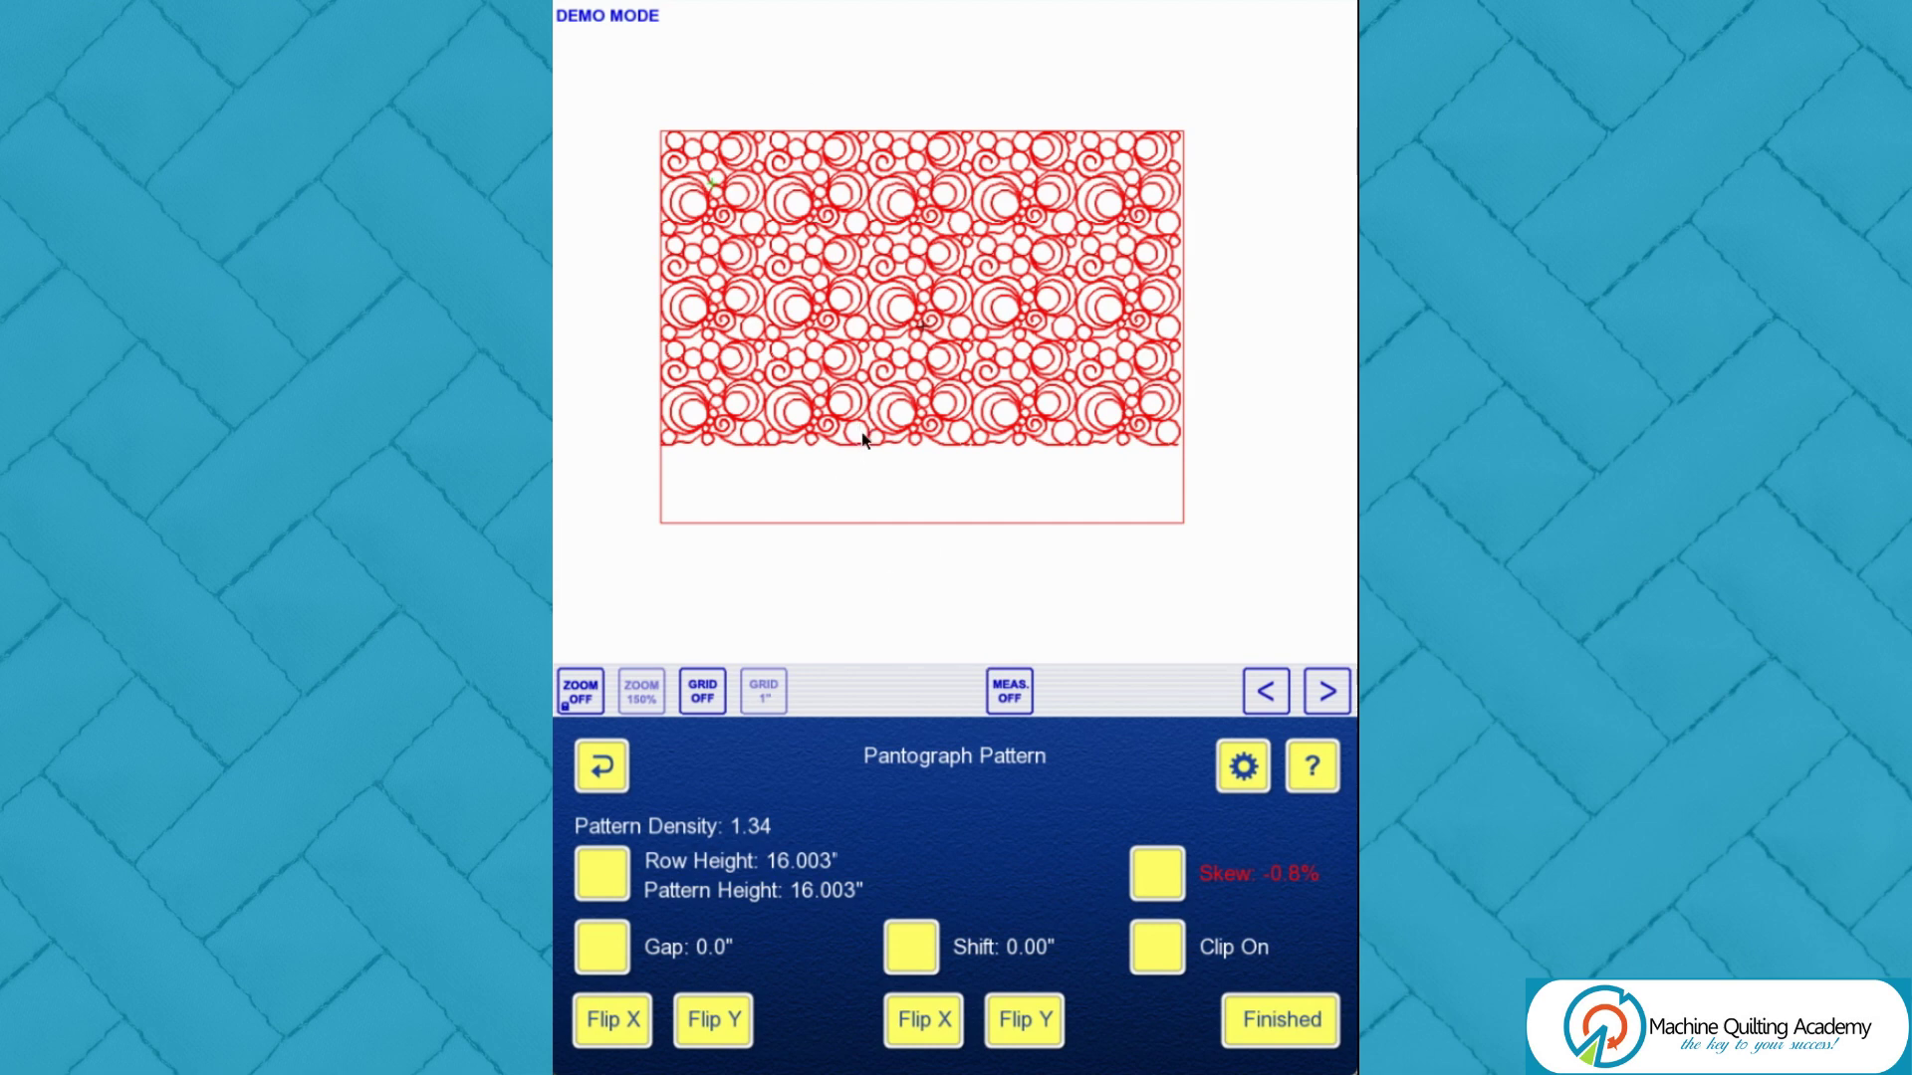
Step: Reduce the row height to 14.994" and set the skew to 5.5% so whole repeats fill the quilt
click(663, 873)
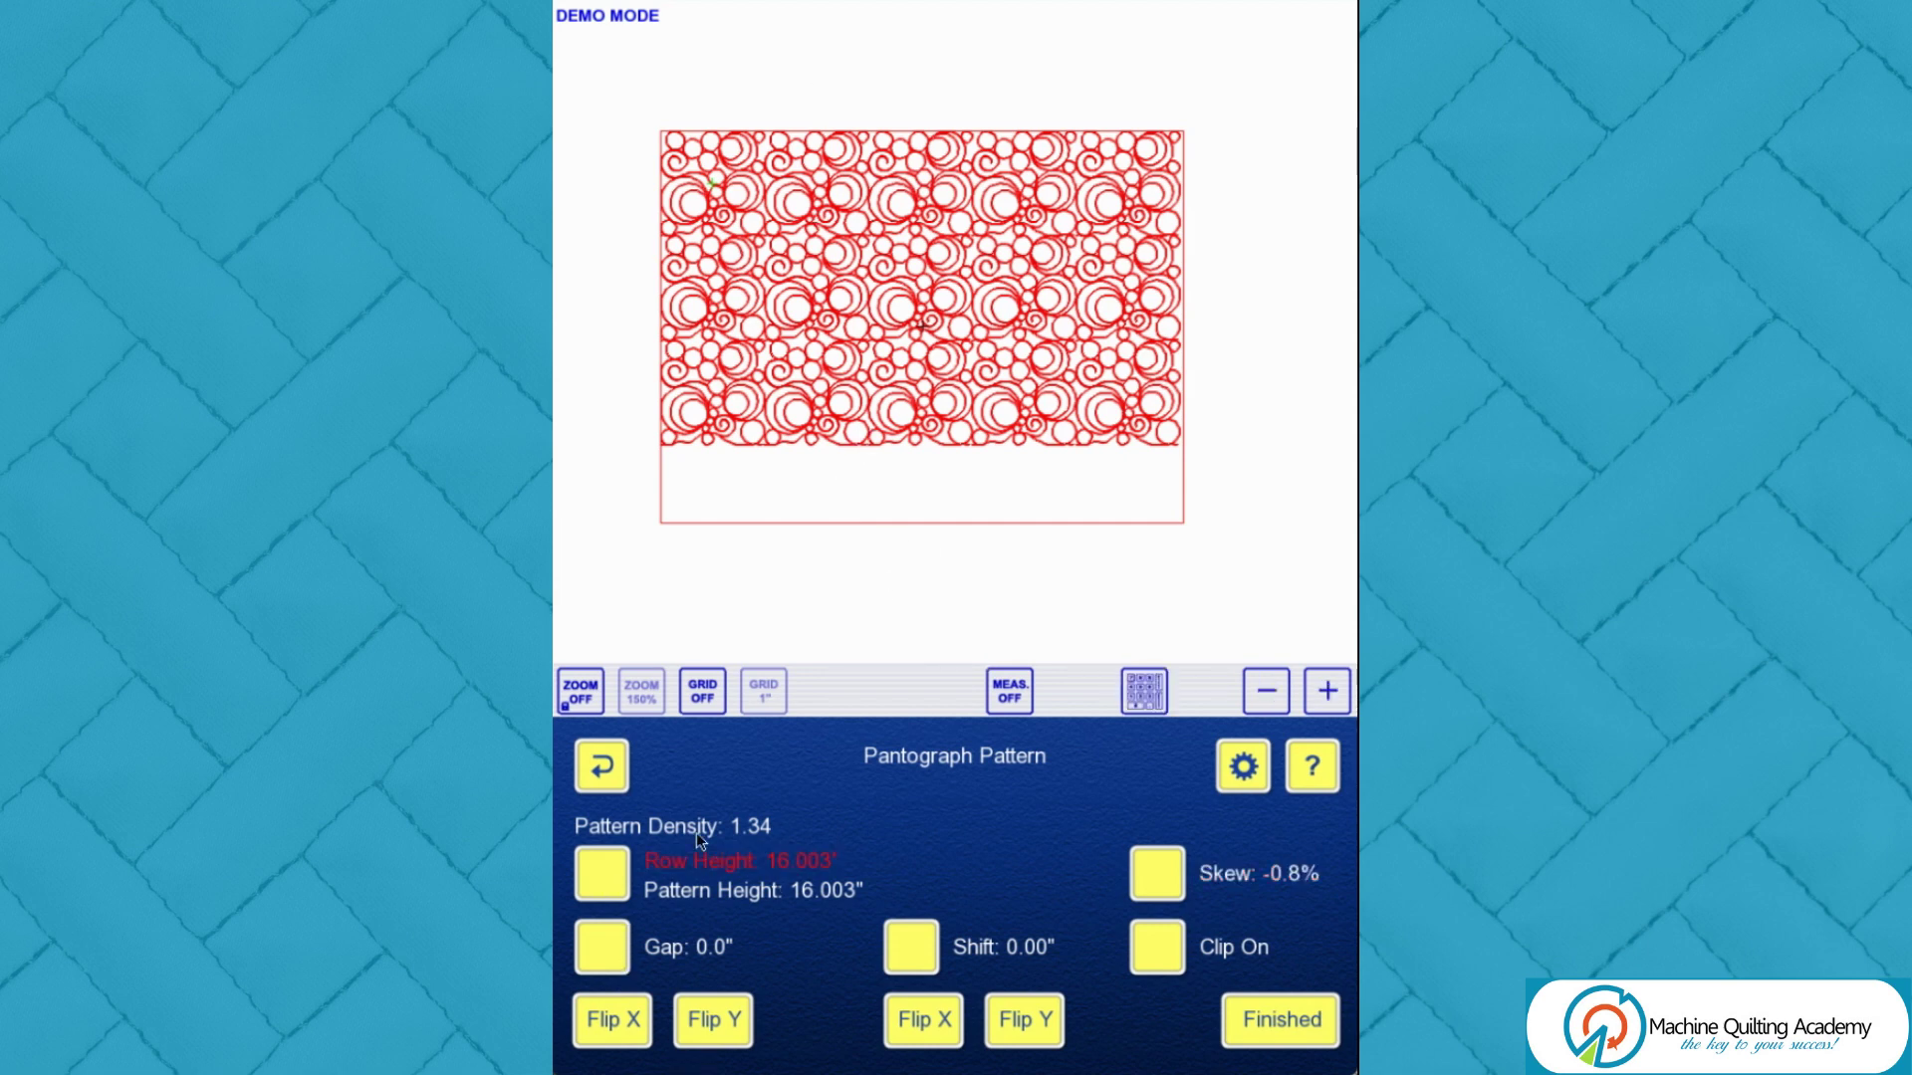
click(1264, 702)
click(1265, 703)
click(1267, 703)
click(1267, 703)
click(1267, 703)
click(1266, 703)
click(1267, 703)
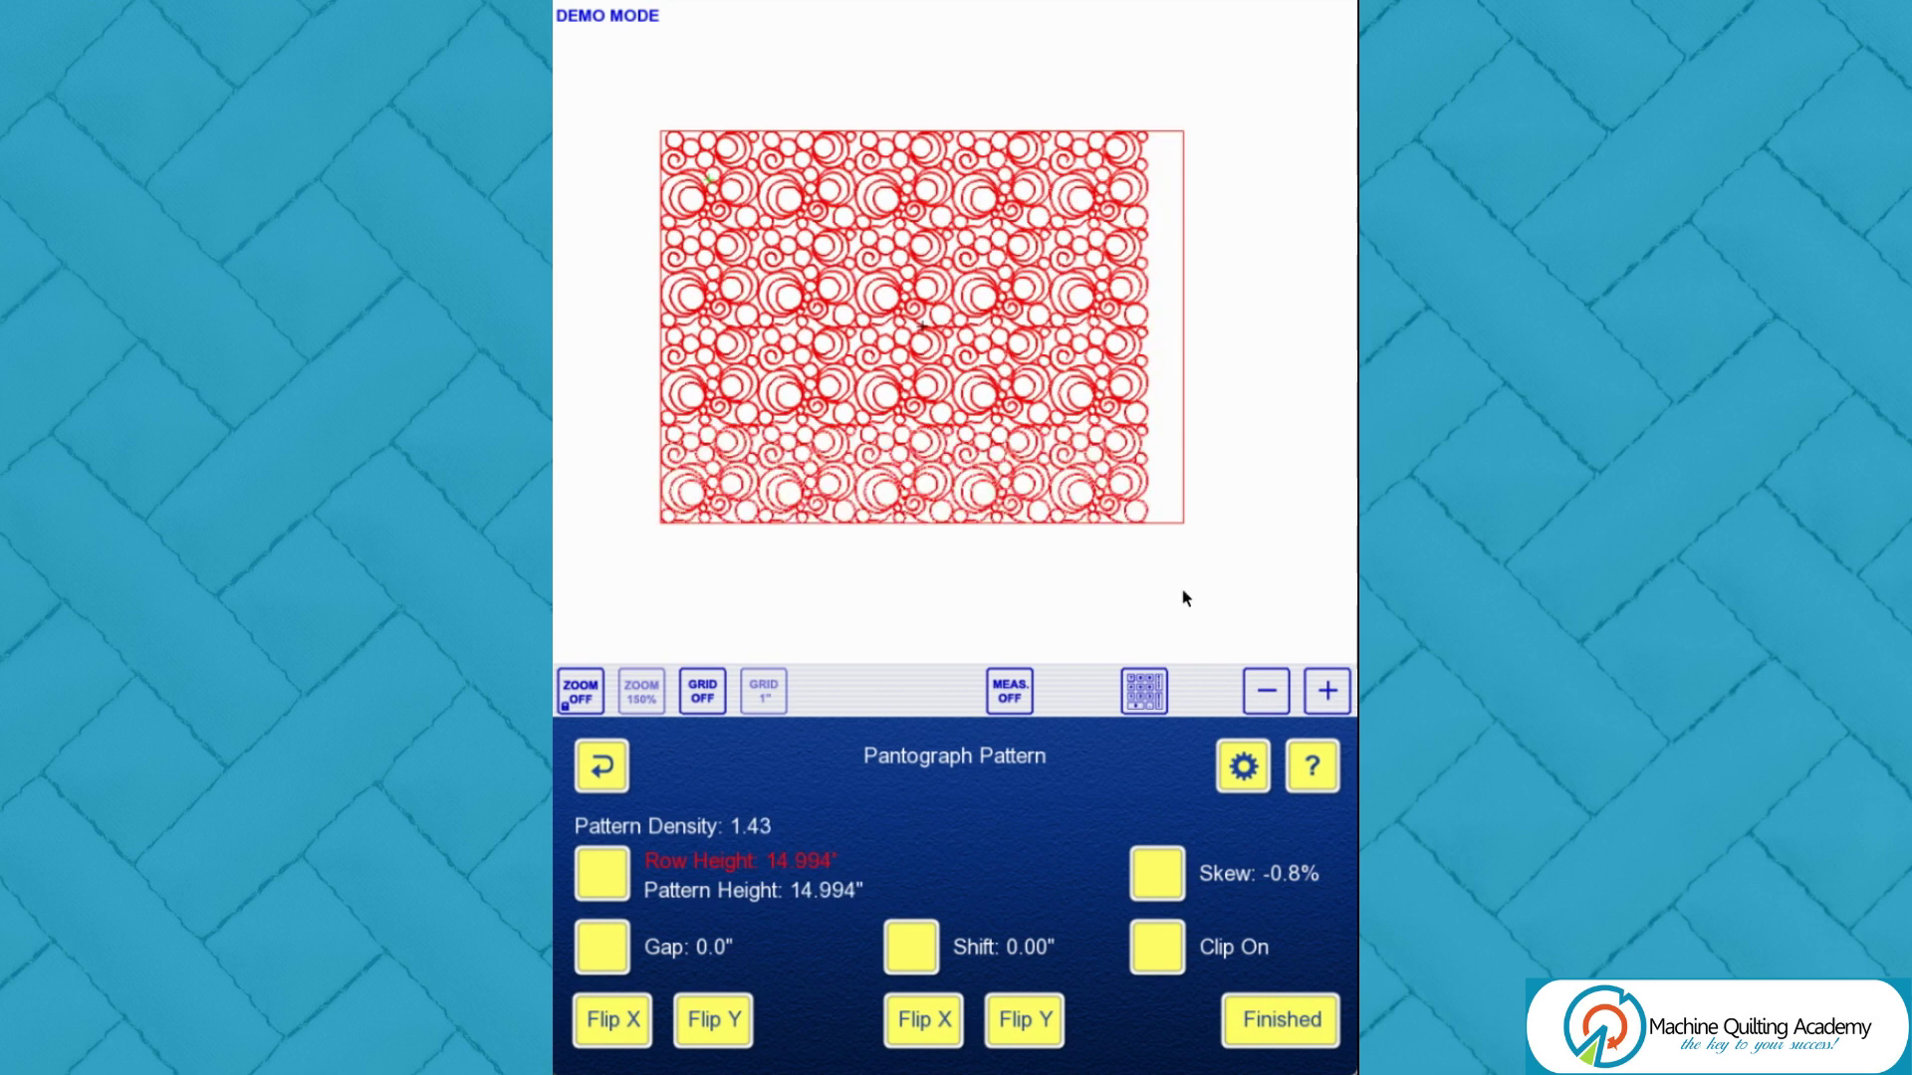
click(1157, 873)
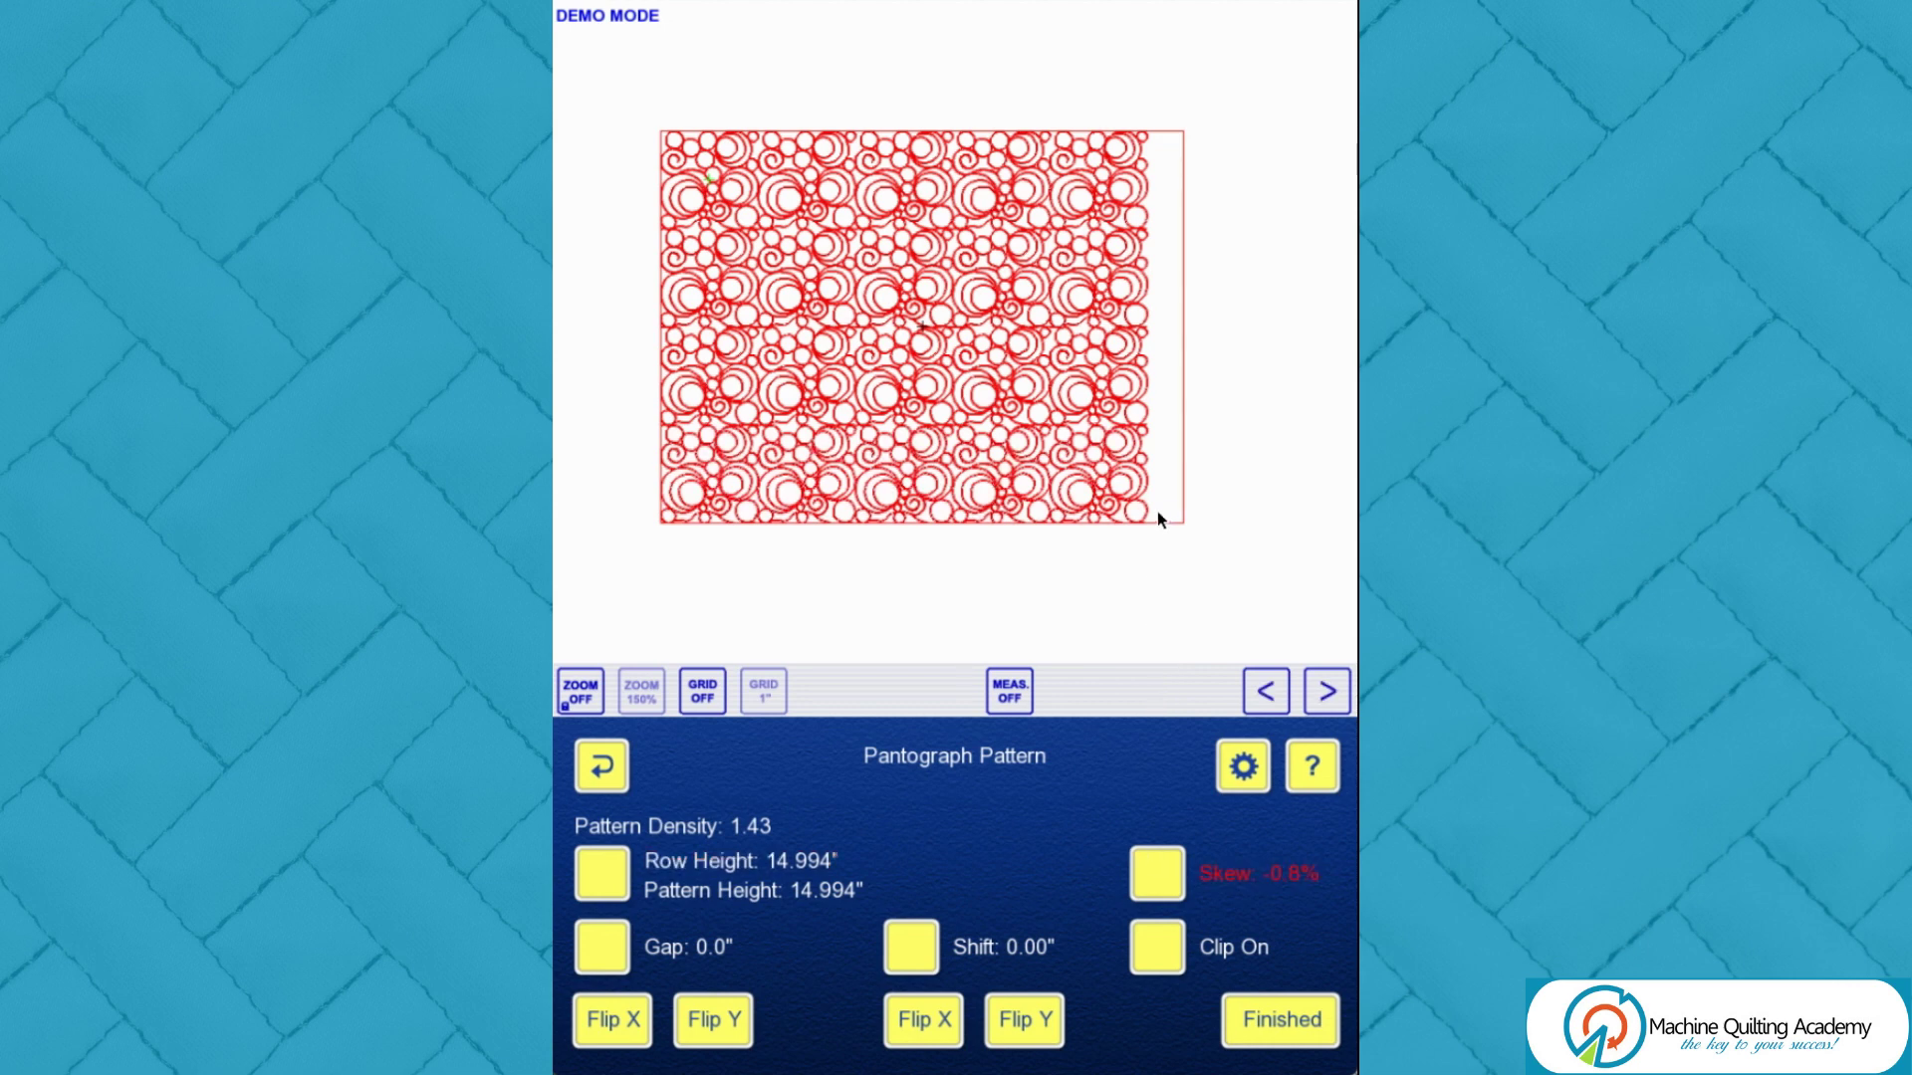
drag(1157, 512, 1225, 498)
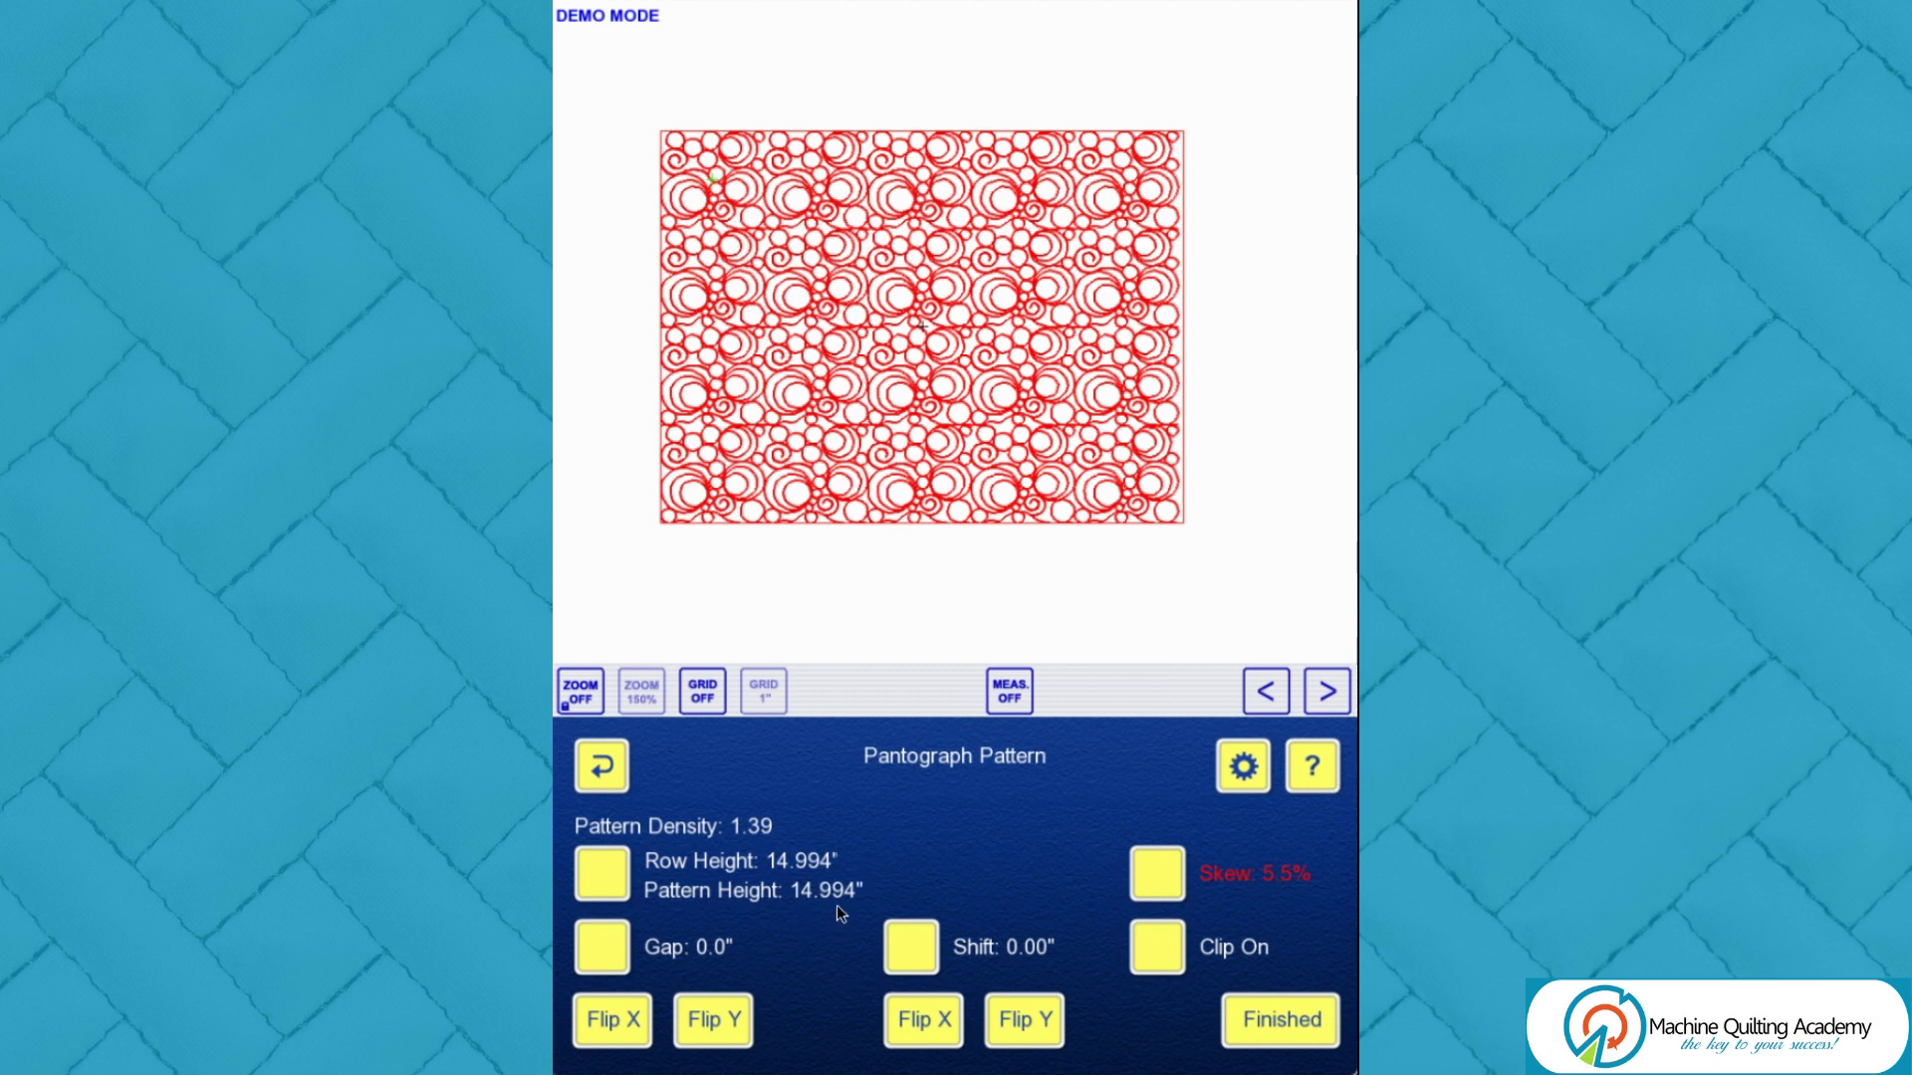
Step: Inspect the resized circles and spirals at true size against the 1" grid in several areas of the pattern
click(580, 692)
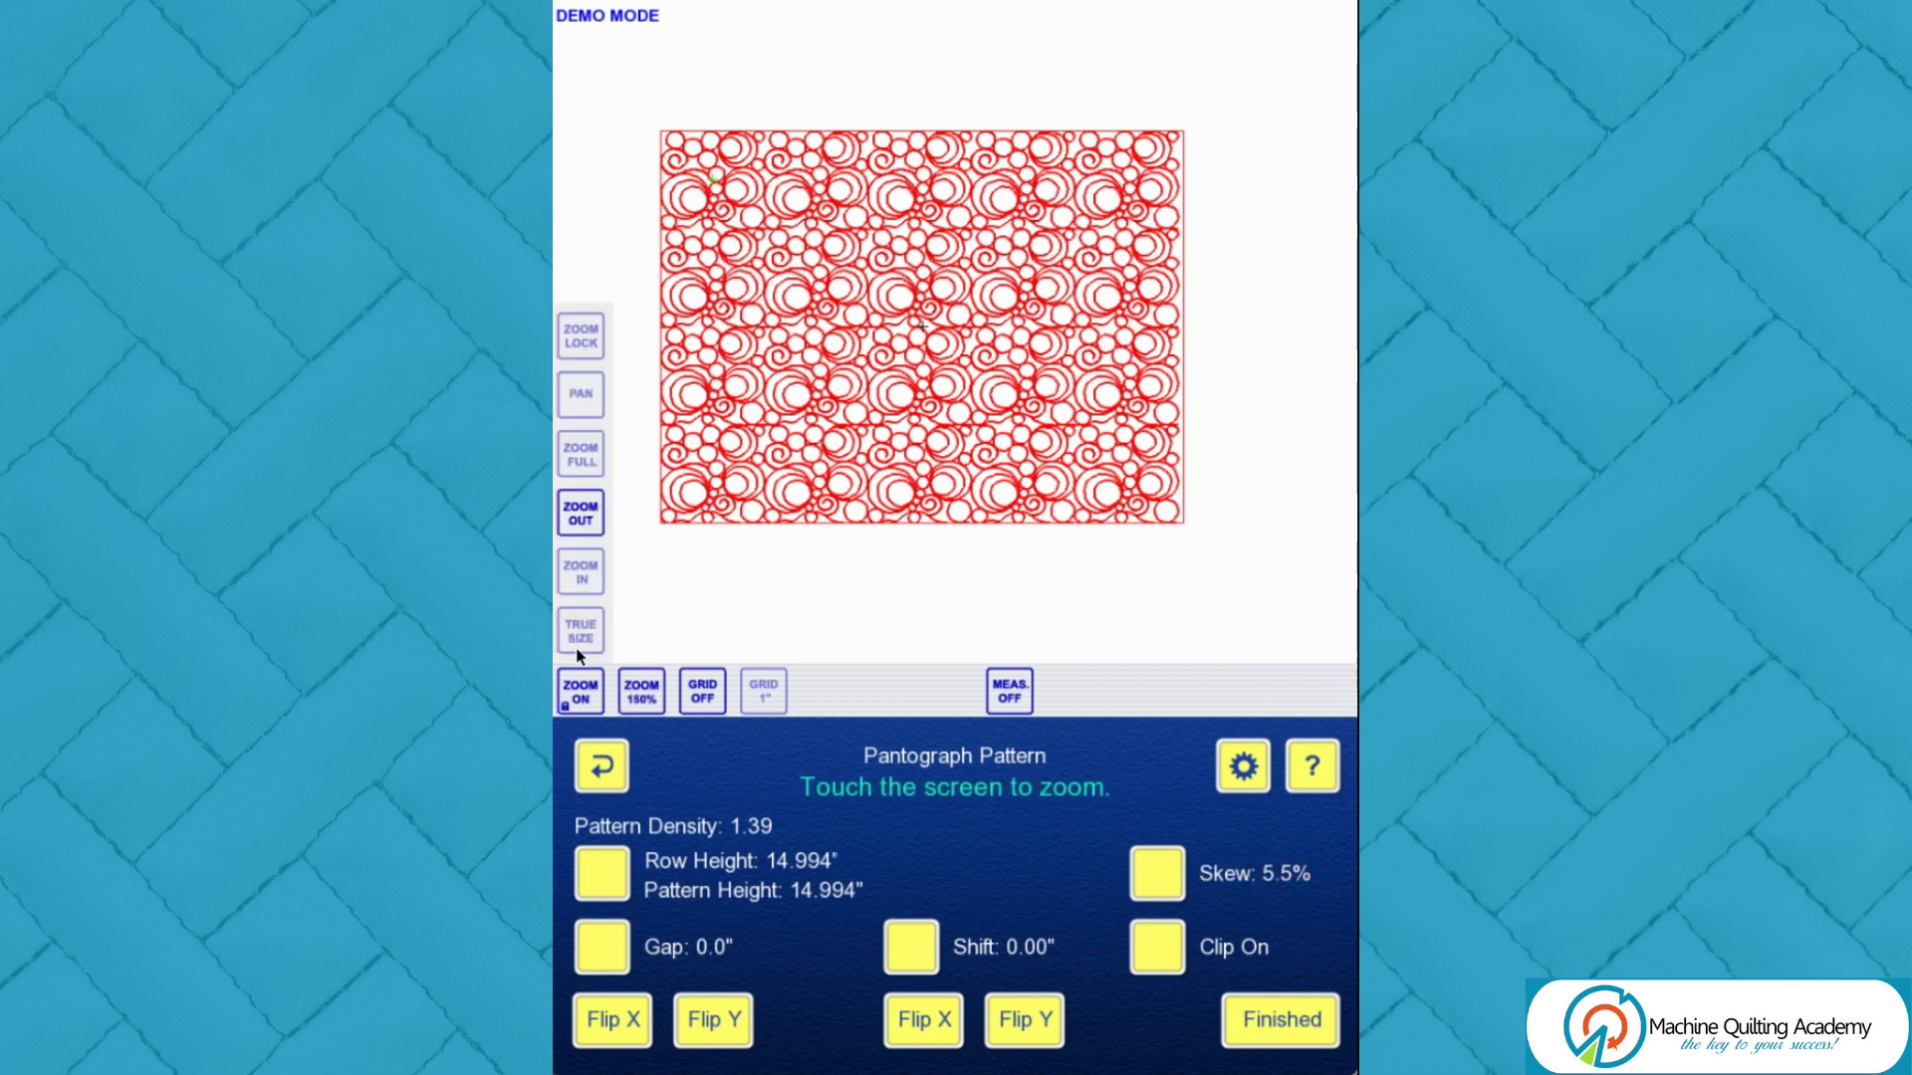
click(857, 389)
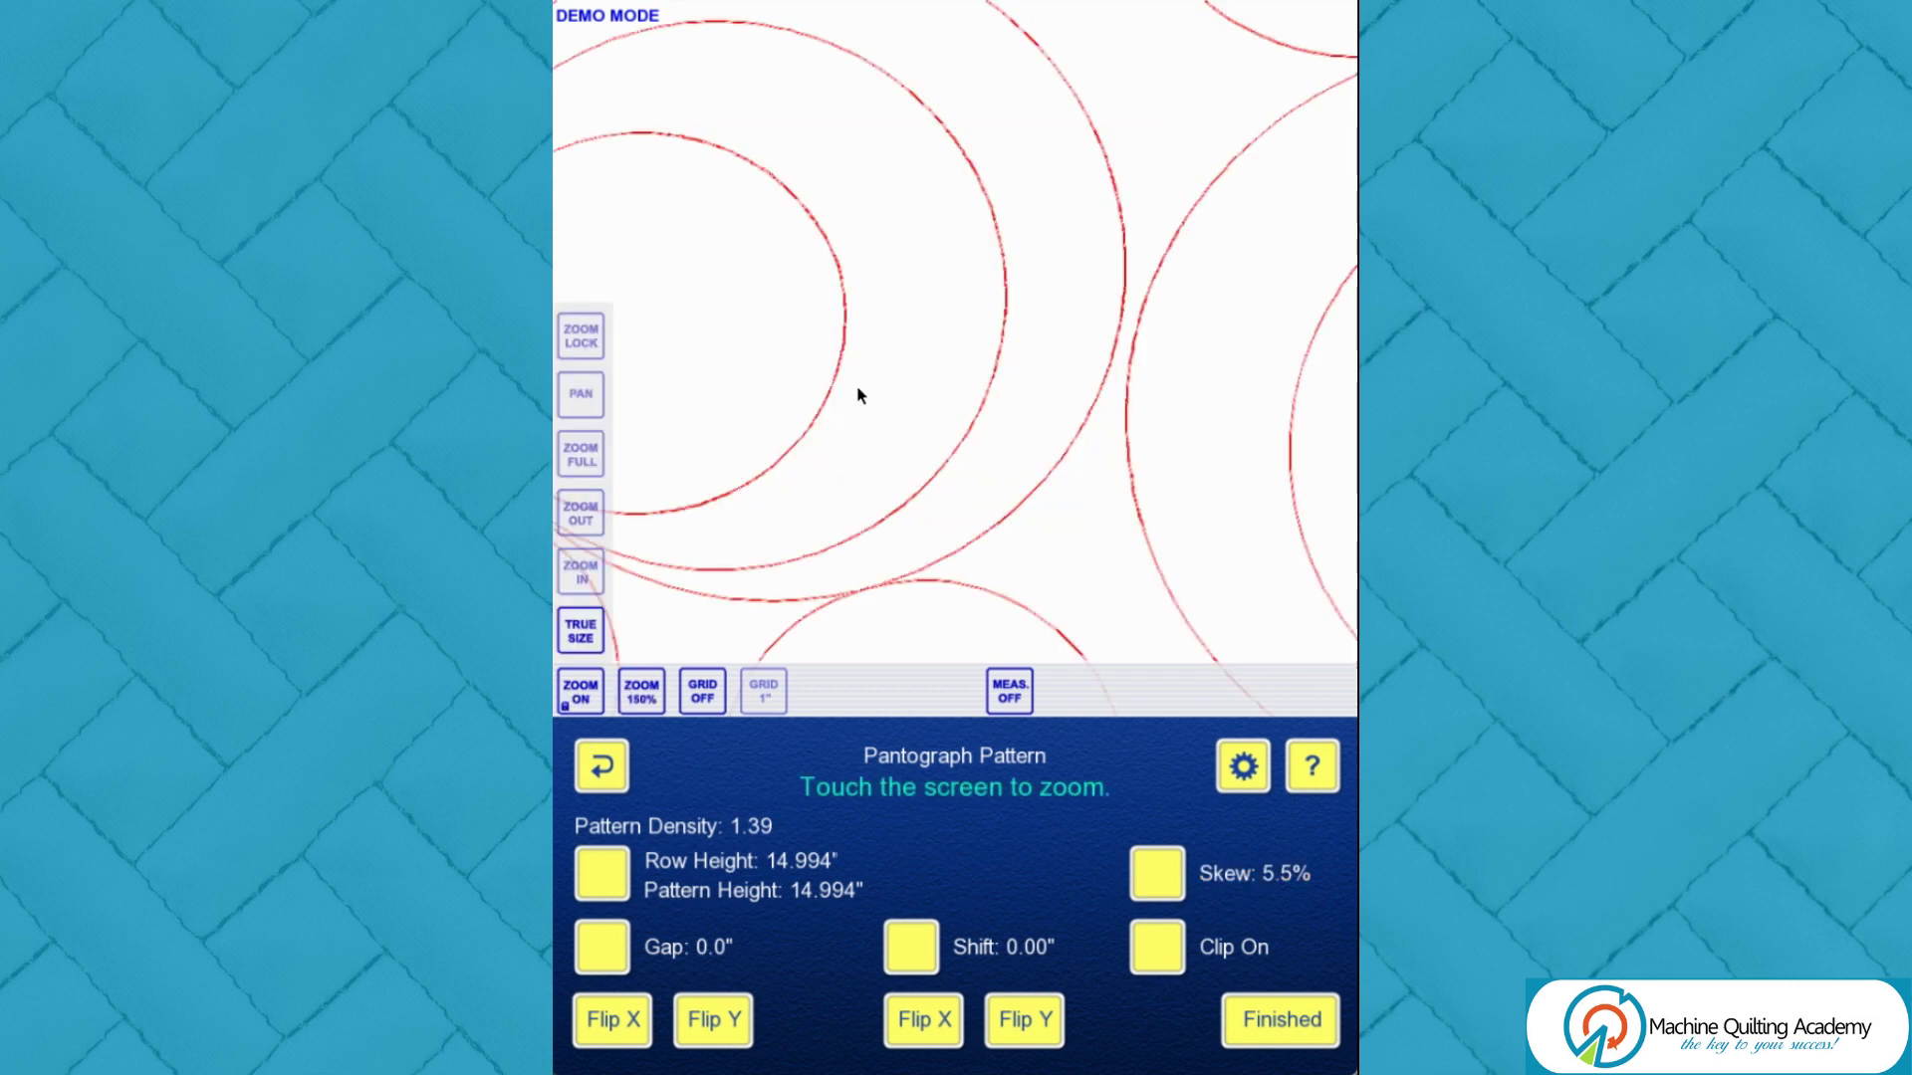
click(704, 694)
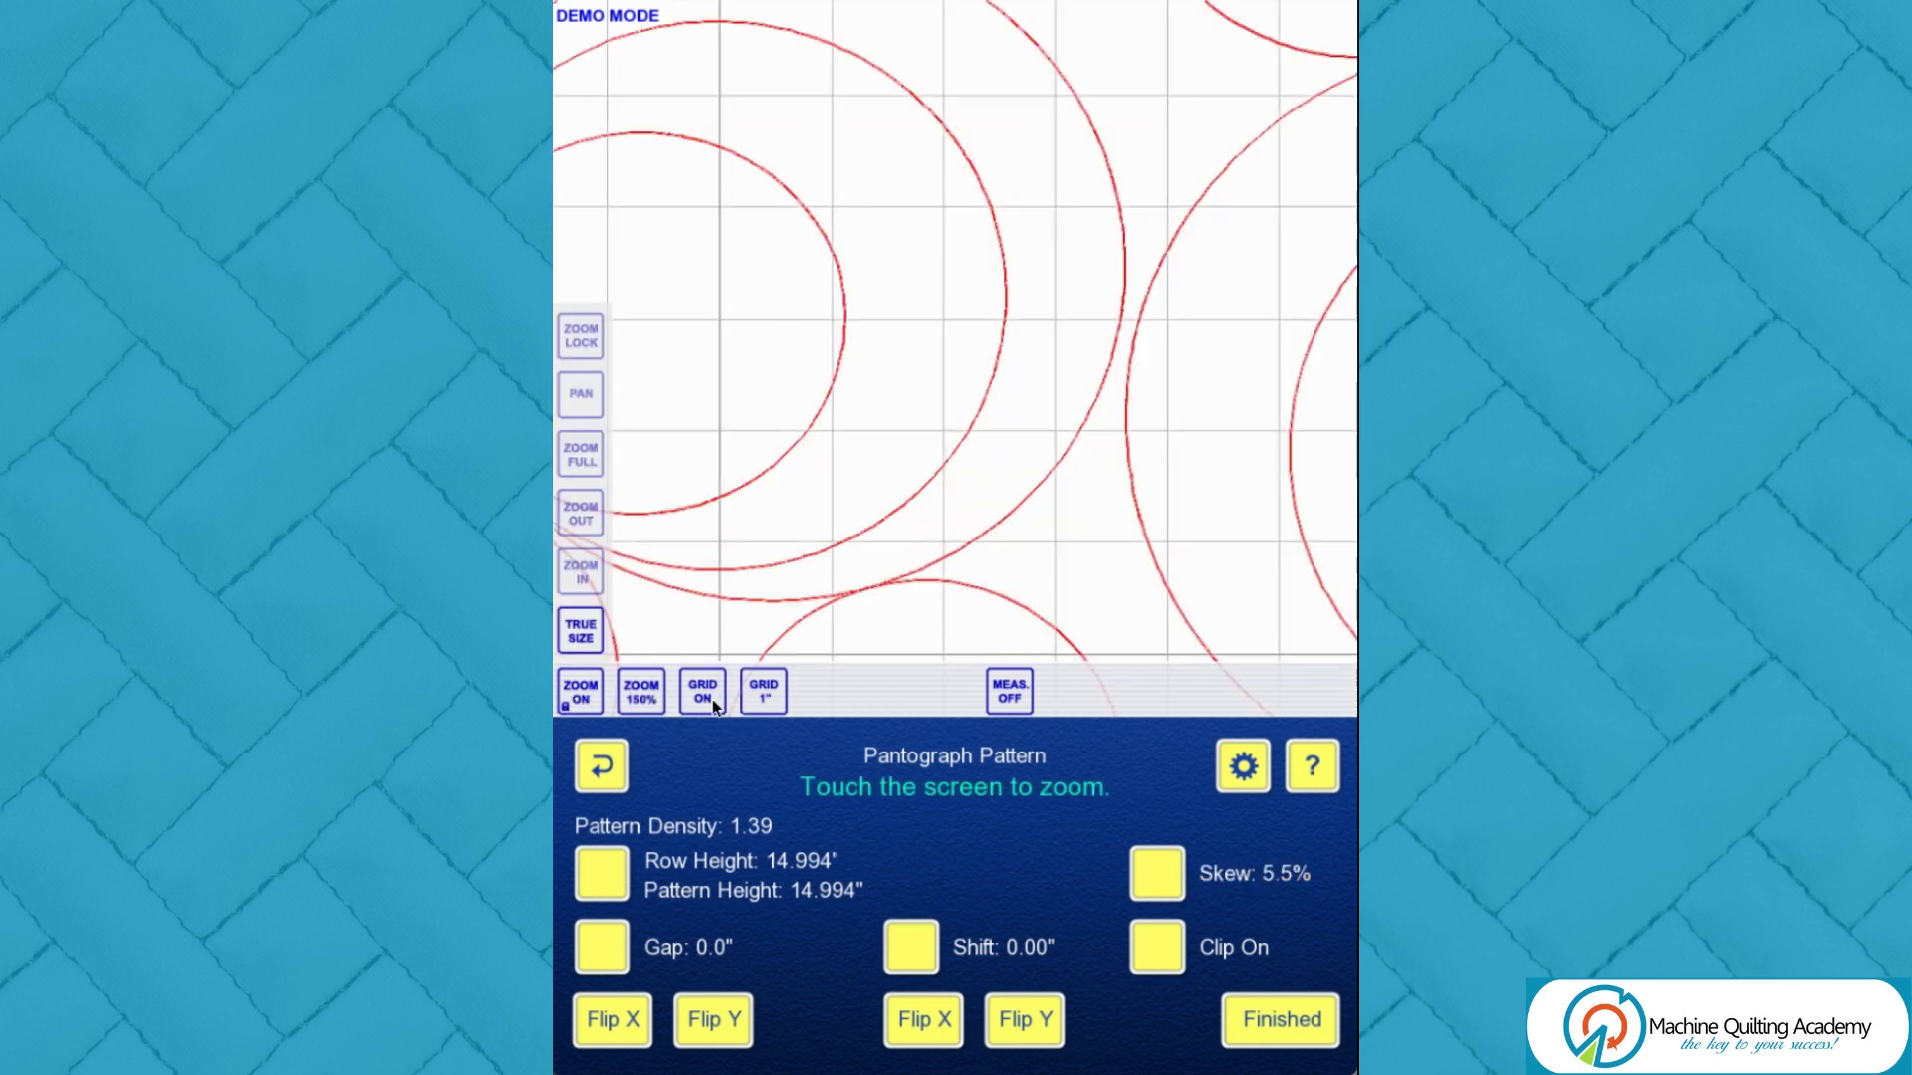
click(581, 394)
drag(956, 517, 1312, 110)
drag(866, 388, 1100, 291)
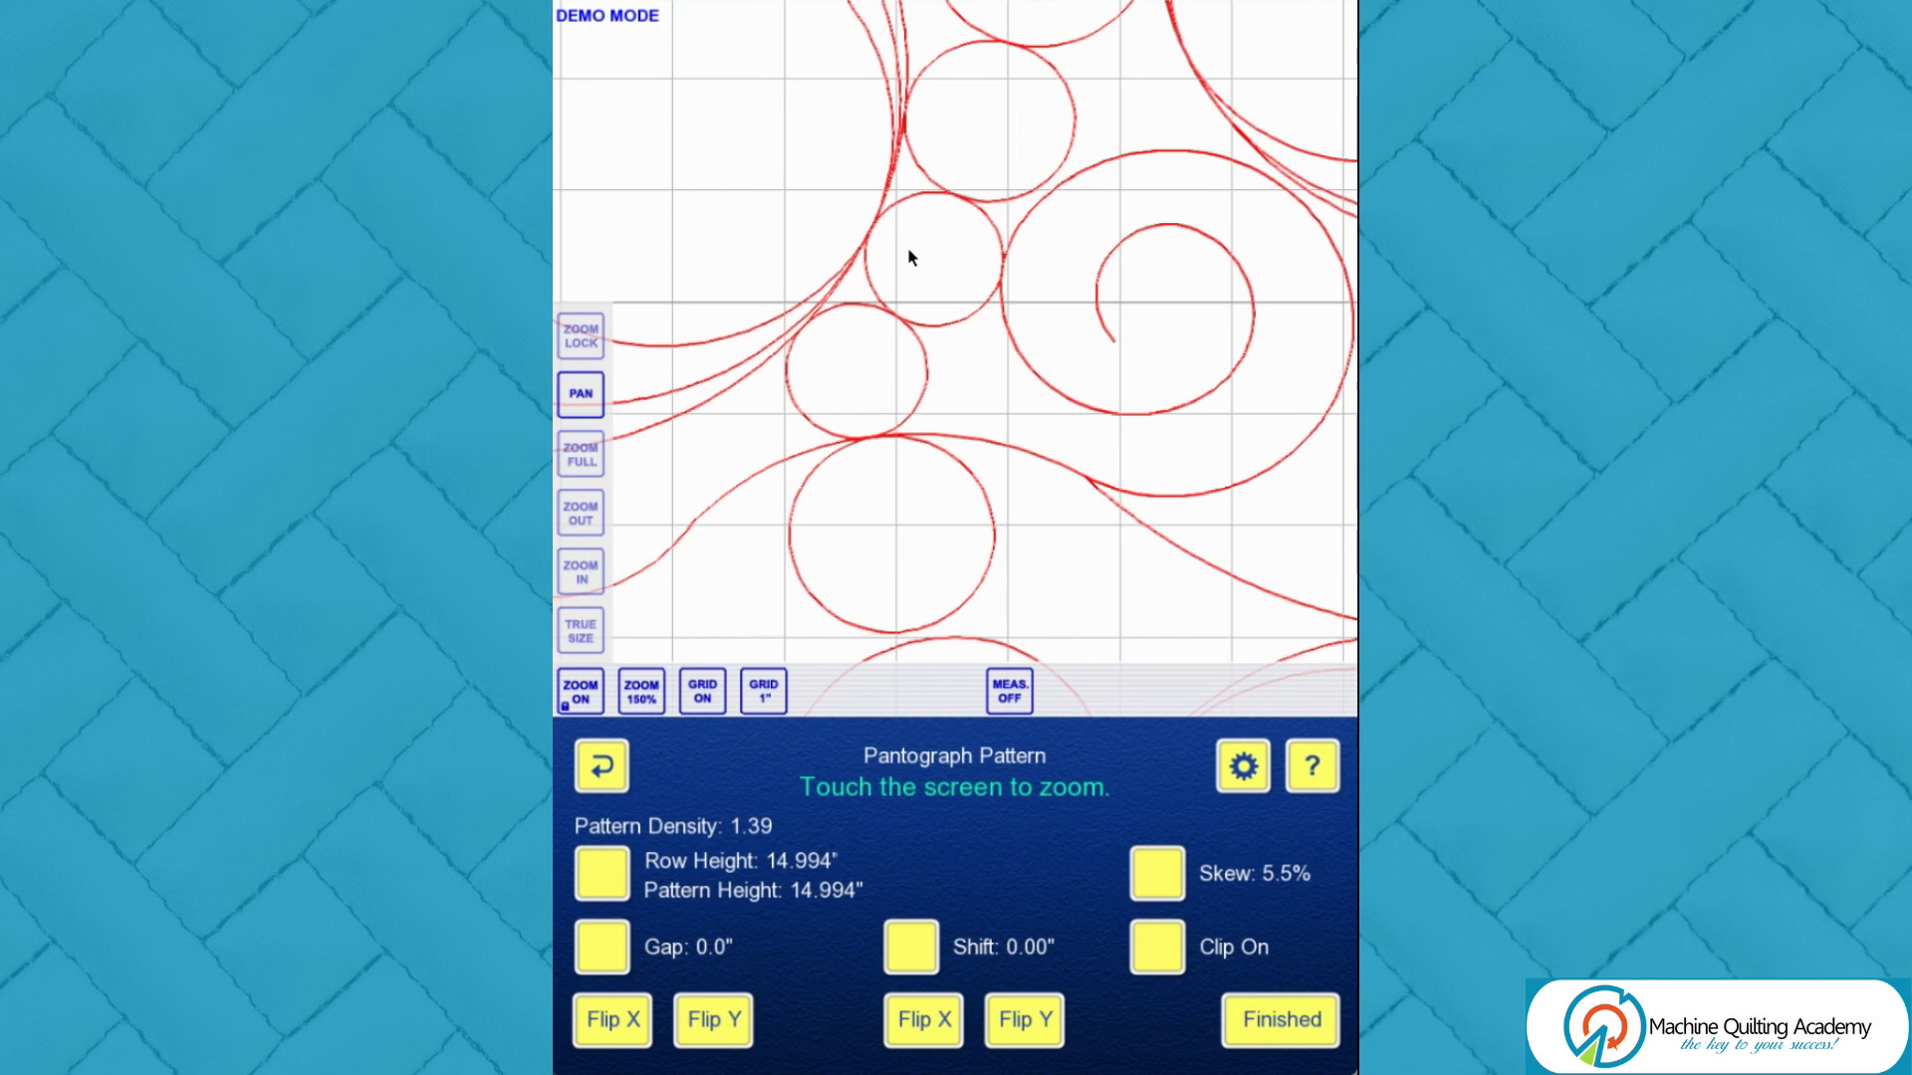
drag(1161, 375, 797, 465)
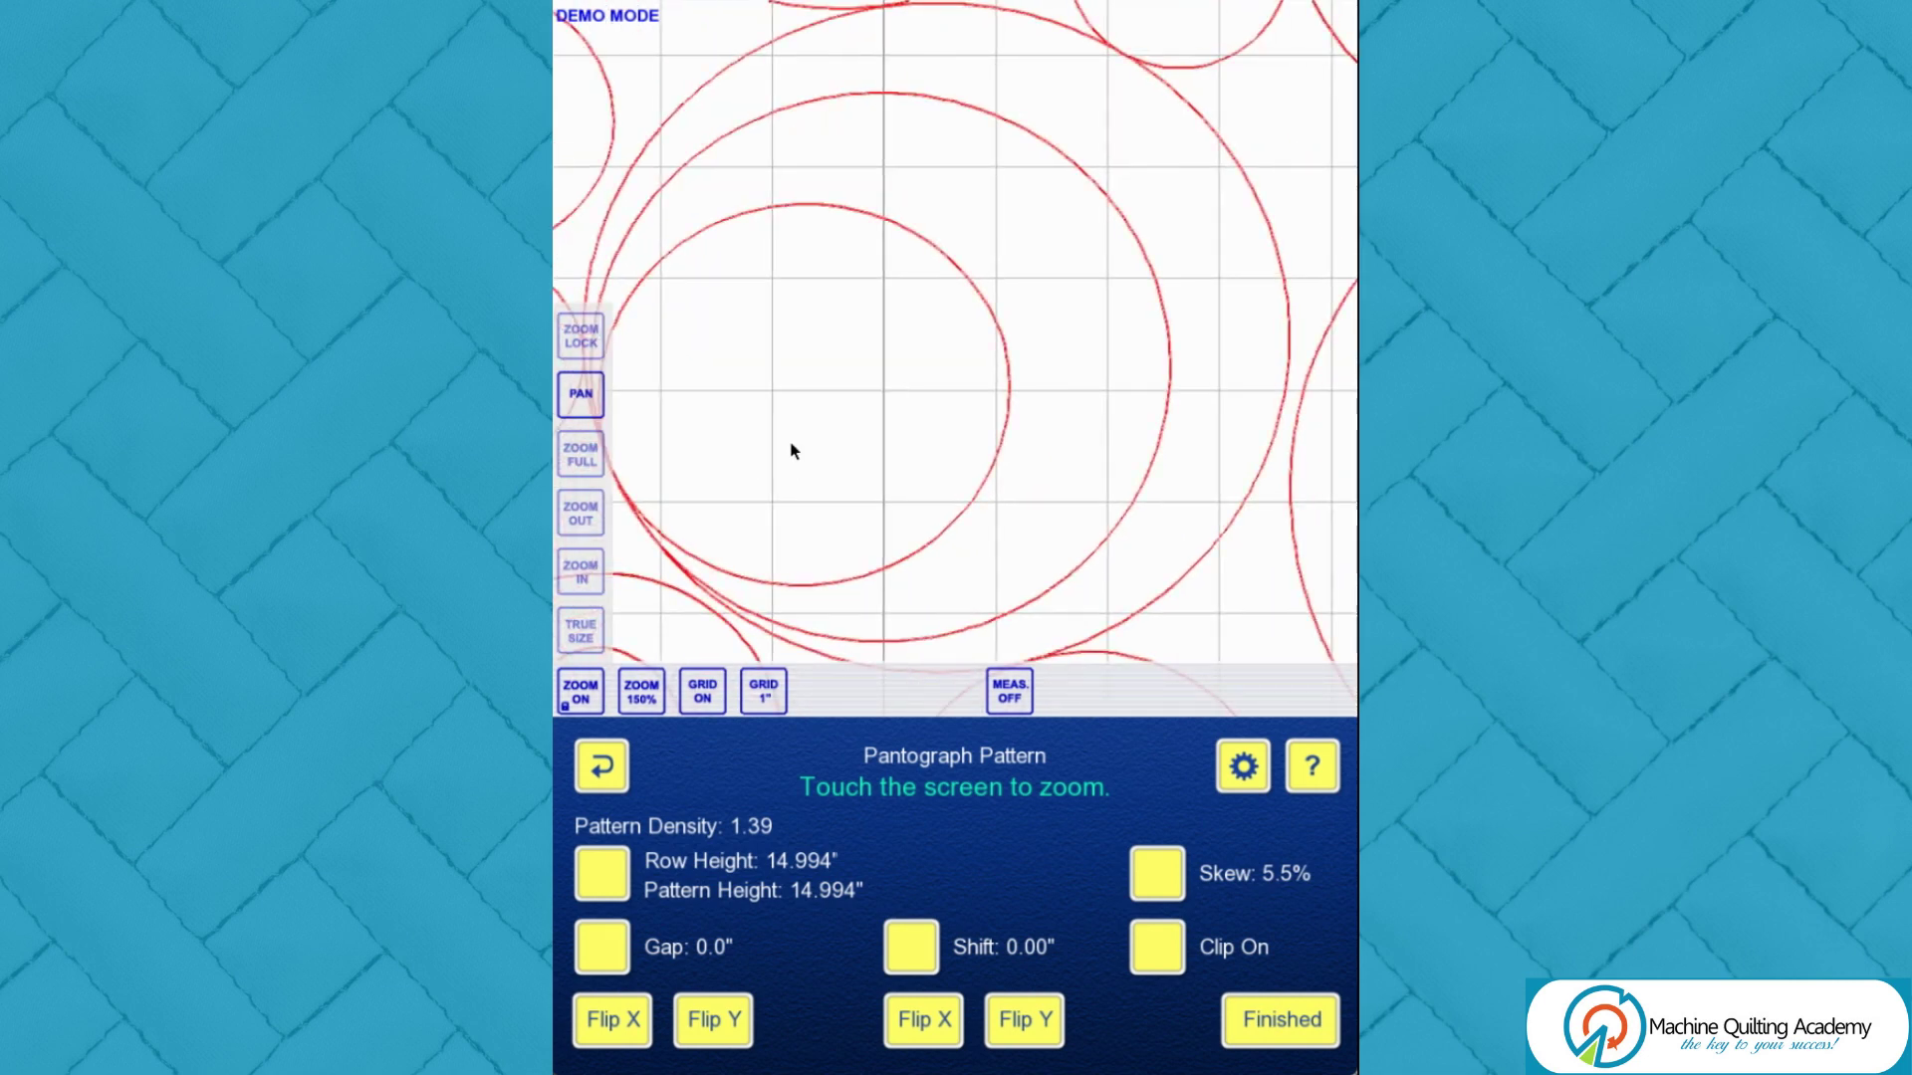
click(581, 513)
click(794, 470)
click(795, 470)
click(795, 475)
click(796, 472)
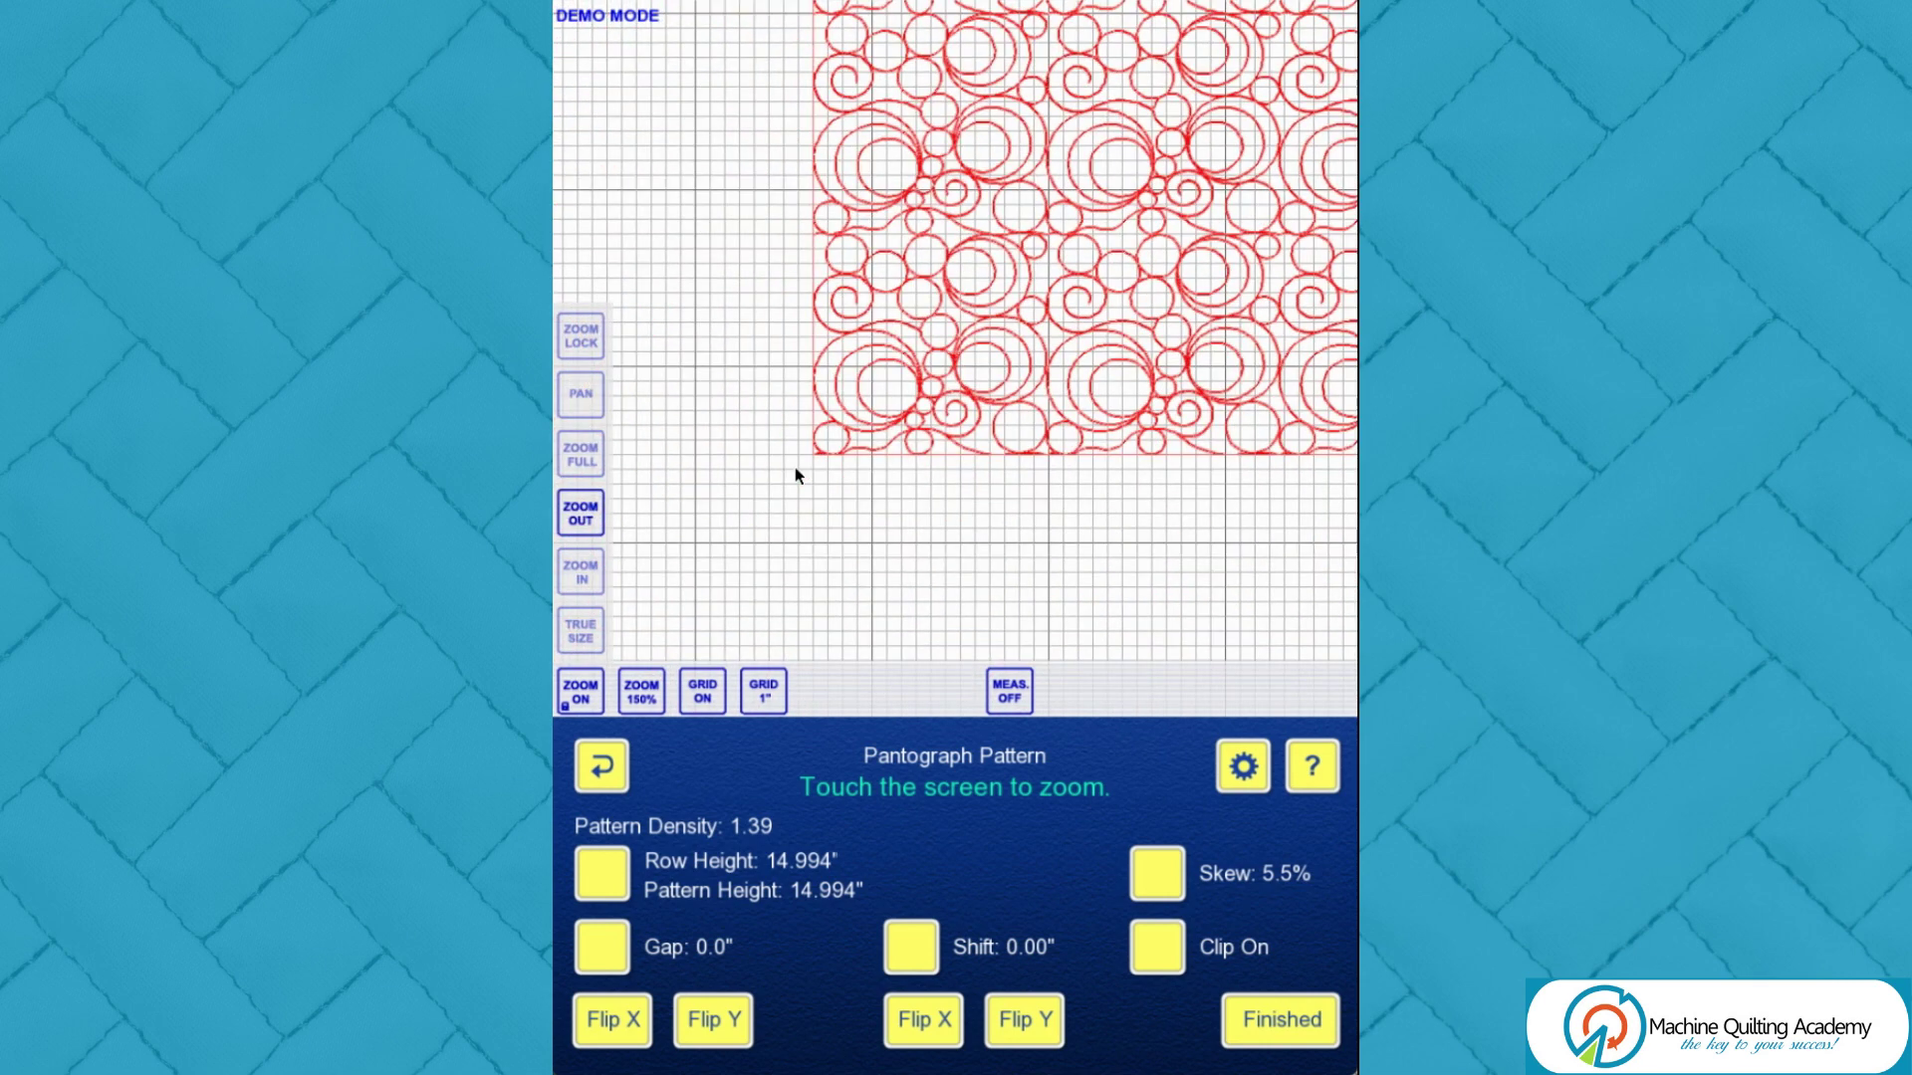
Step: Hide the grid and fit the whole quilt in view with zooming switched off
click(703, 697)
click(581, 399)
click(581, 457)
click(578, 694)
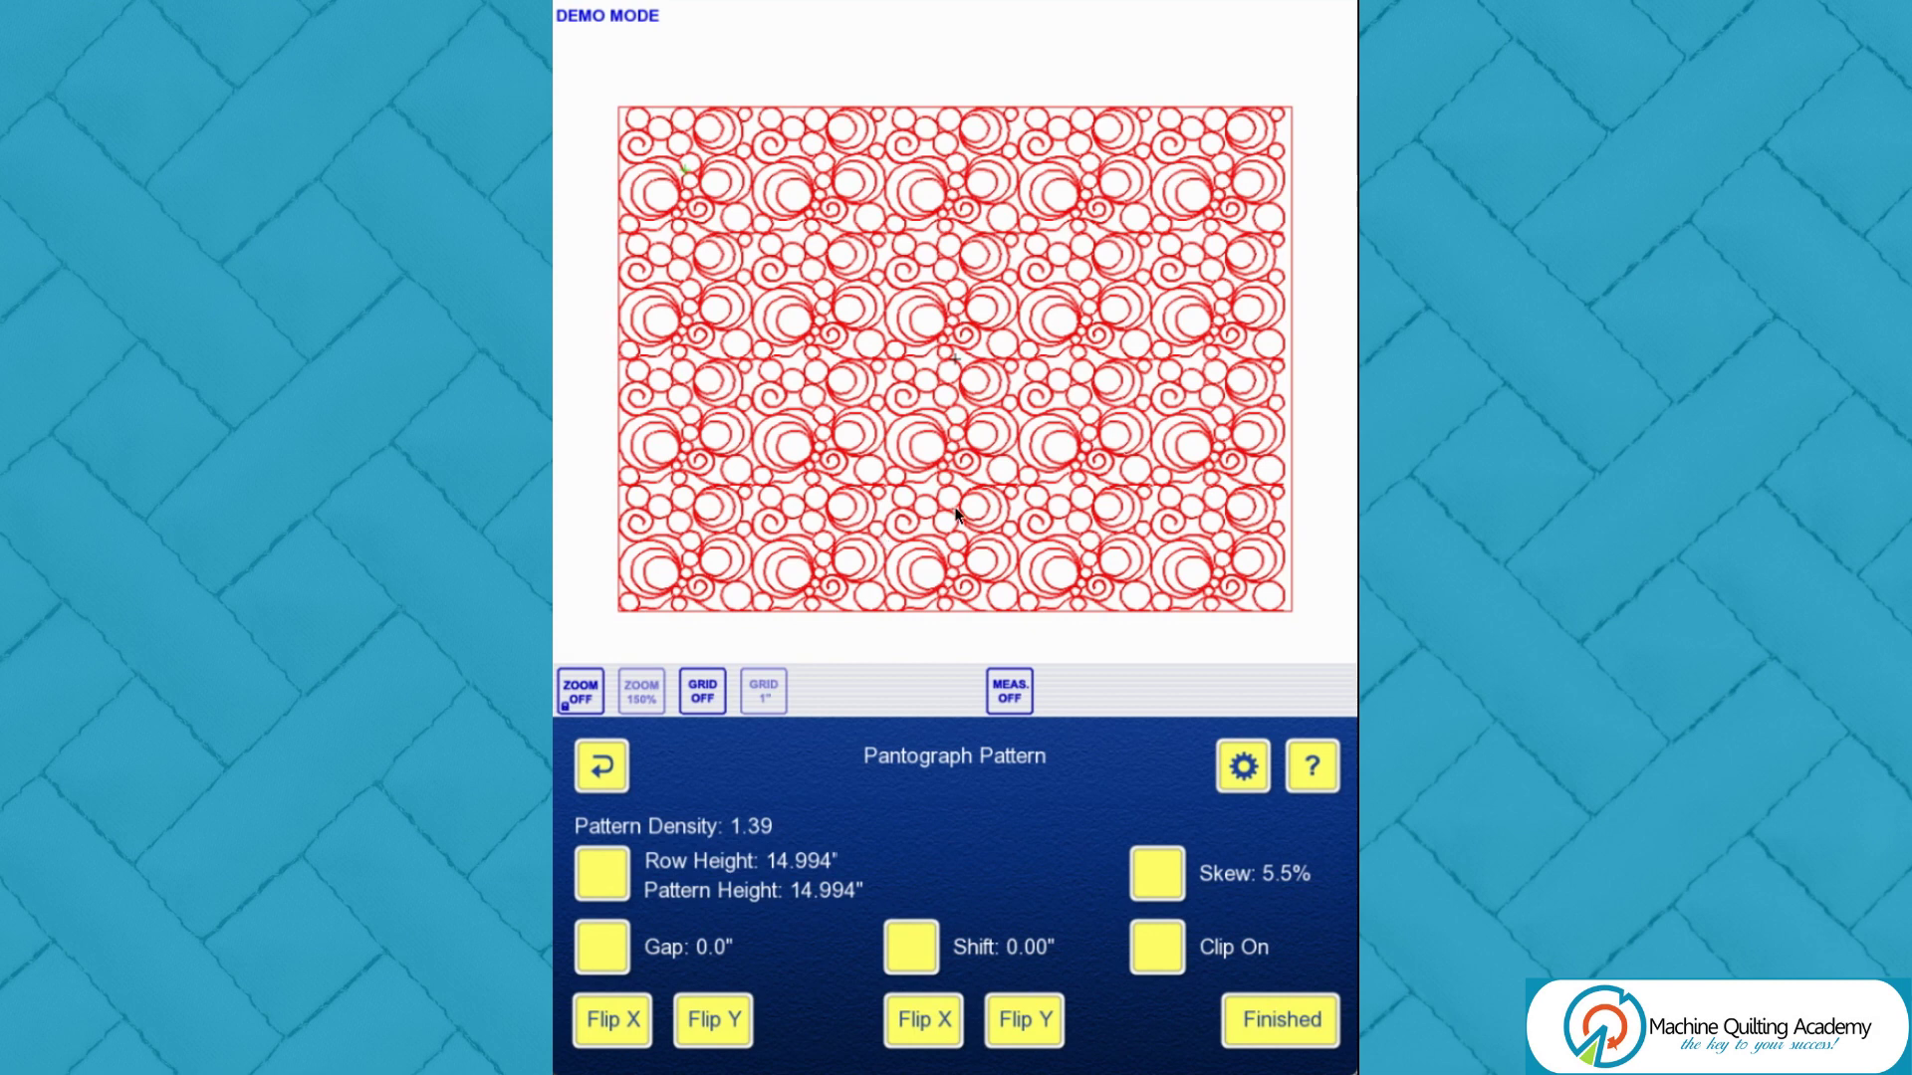
Step: Replace the pantograph pattern with 1204_Celtic_Horse_Panto from the Panto full row catalog for both odd and even rows
click(600, 769)
click(858, 958)
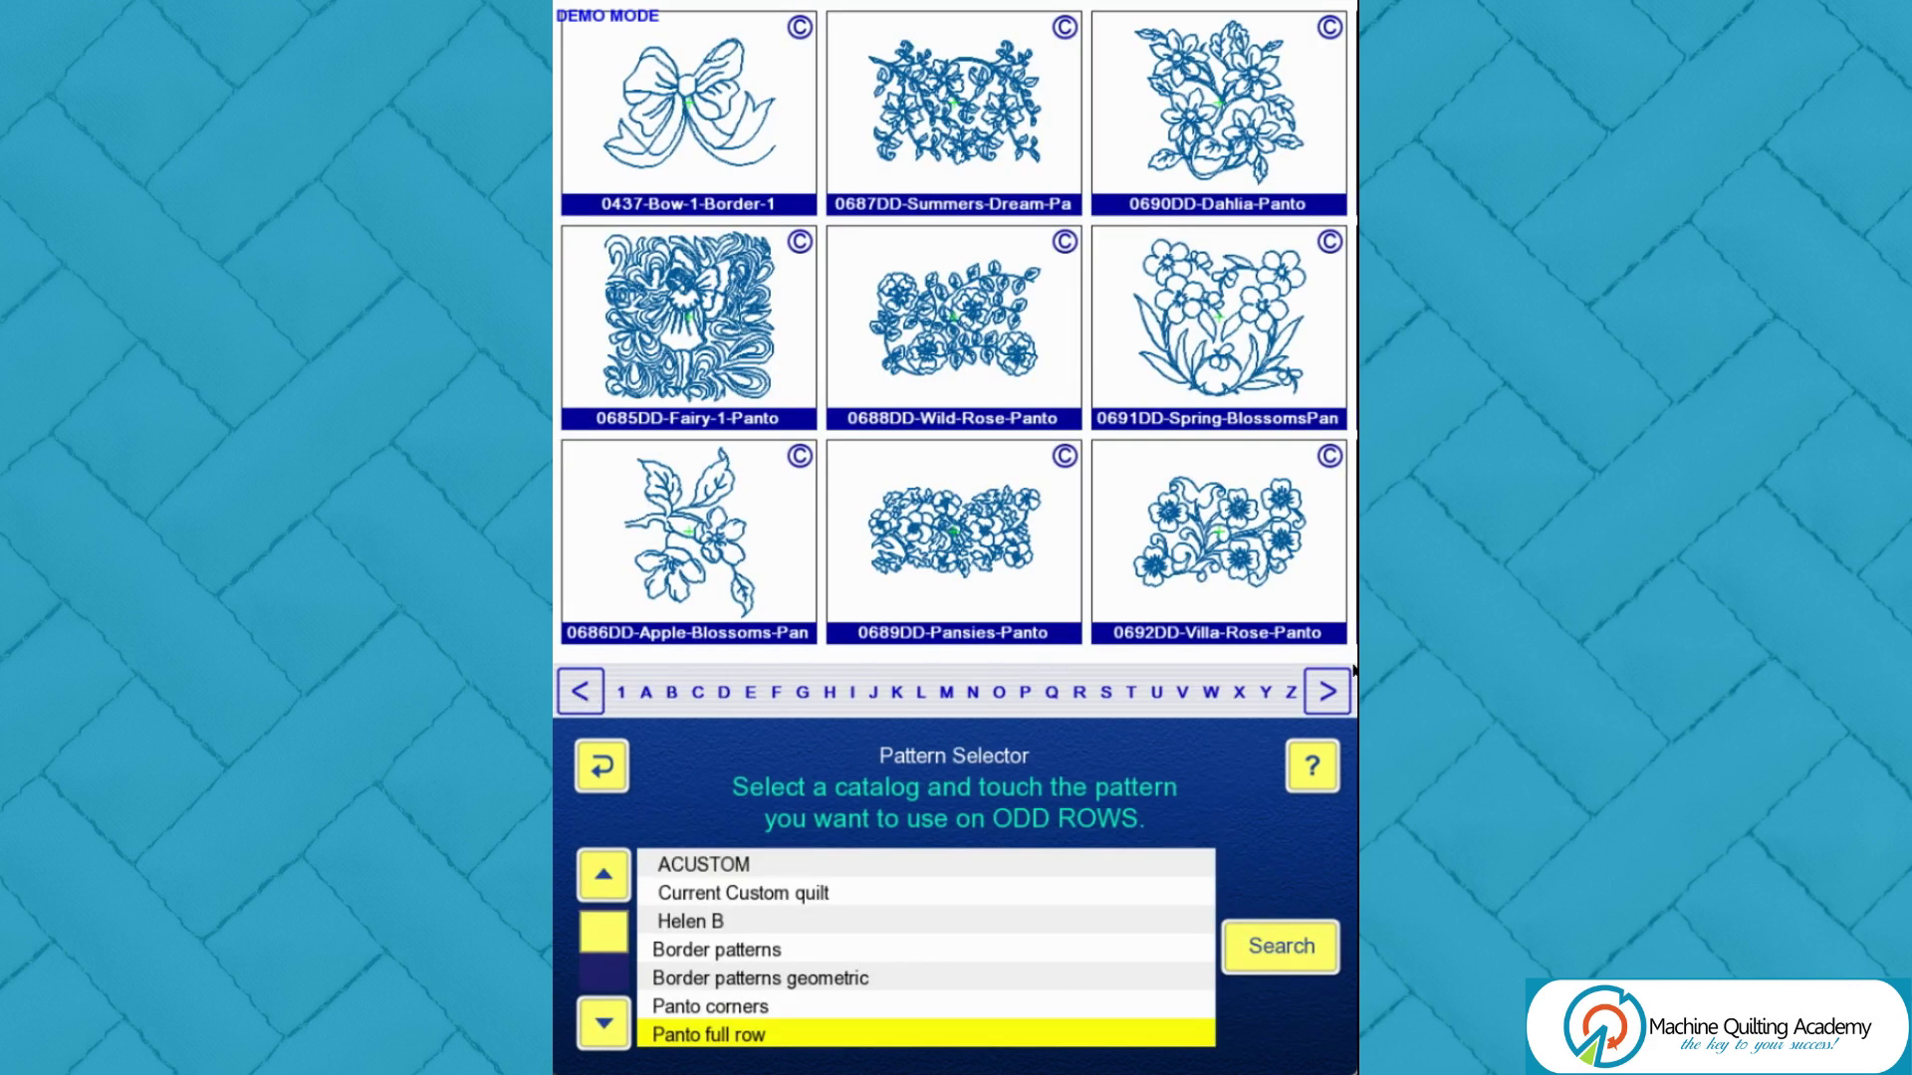
click(1334, 694)
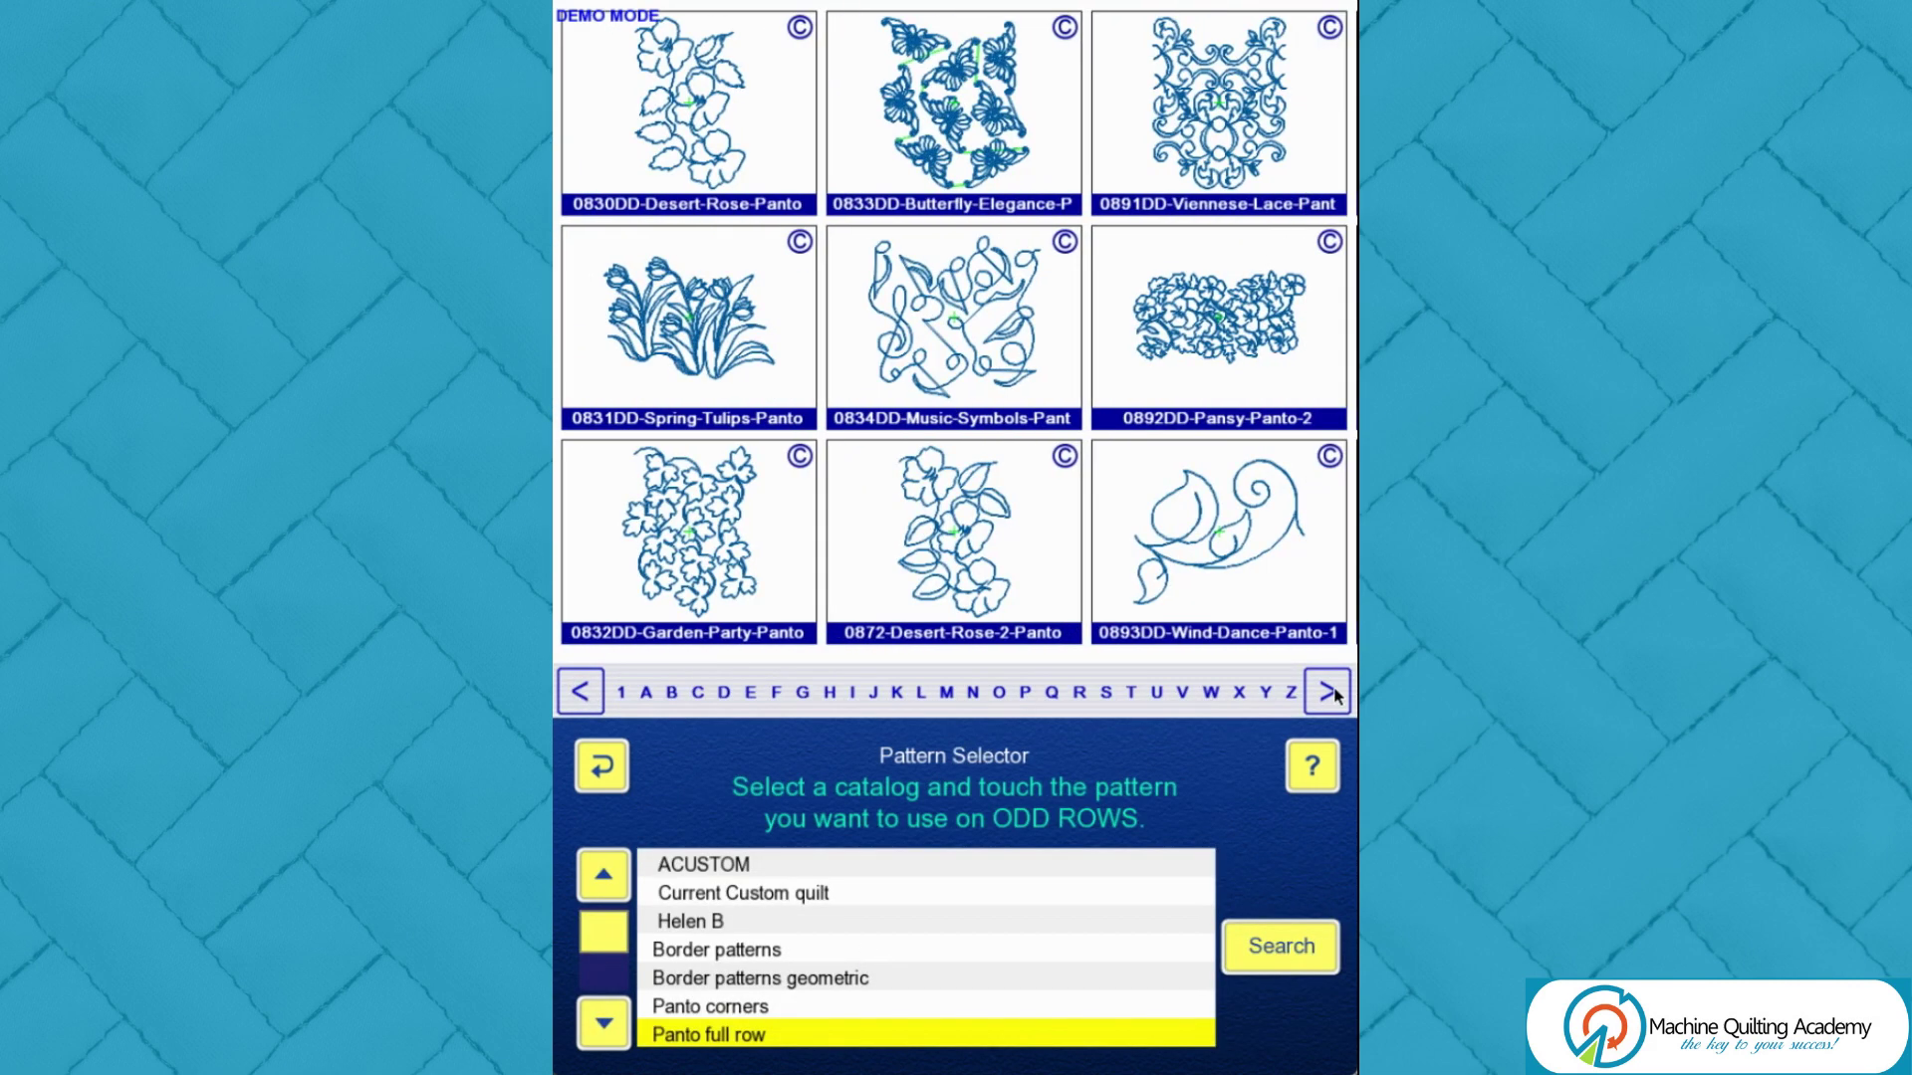
click(1334, 694)
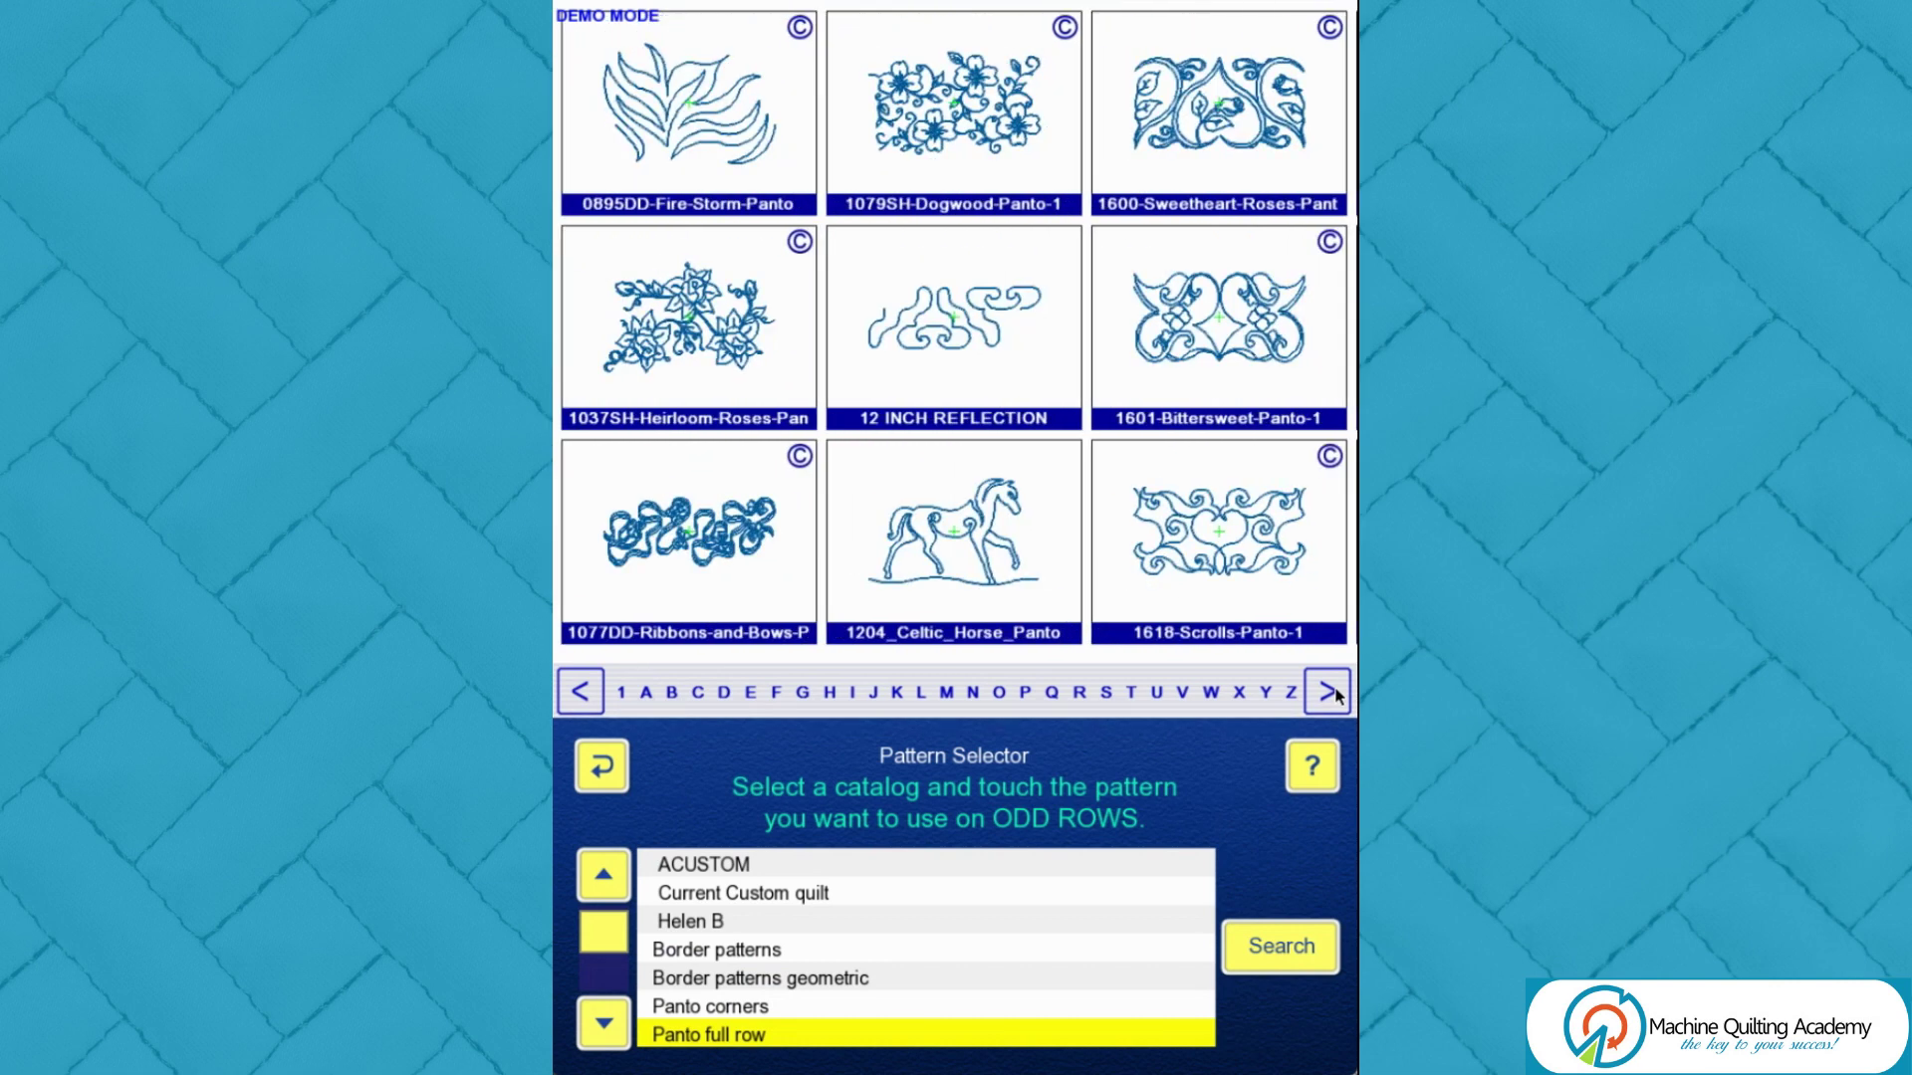
click(974, 560)
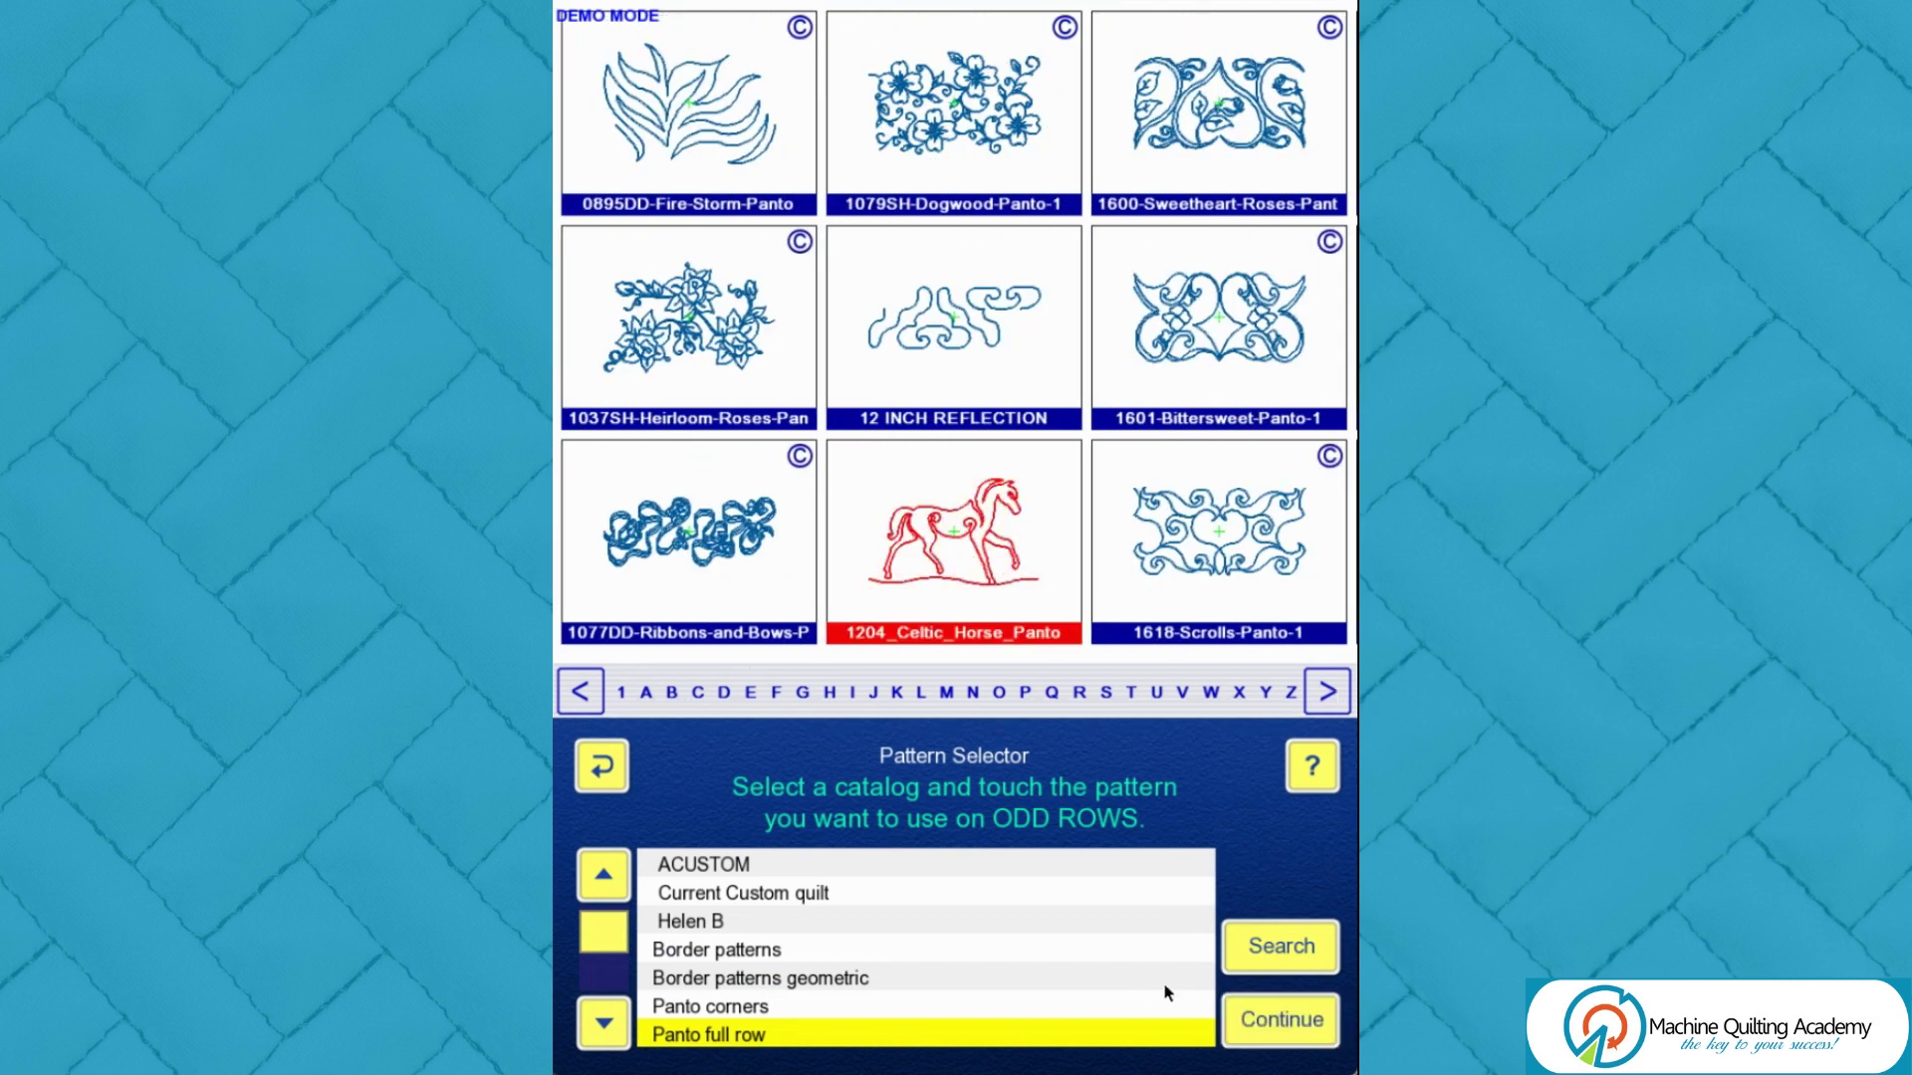
click(1306, 1033)
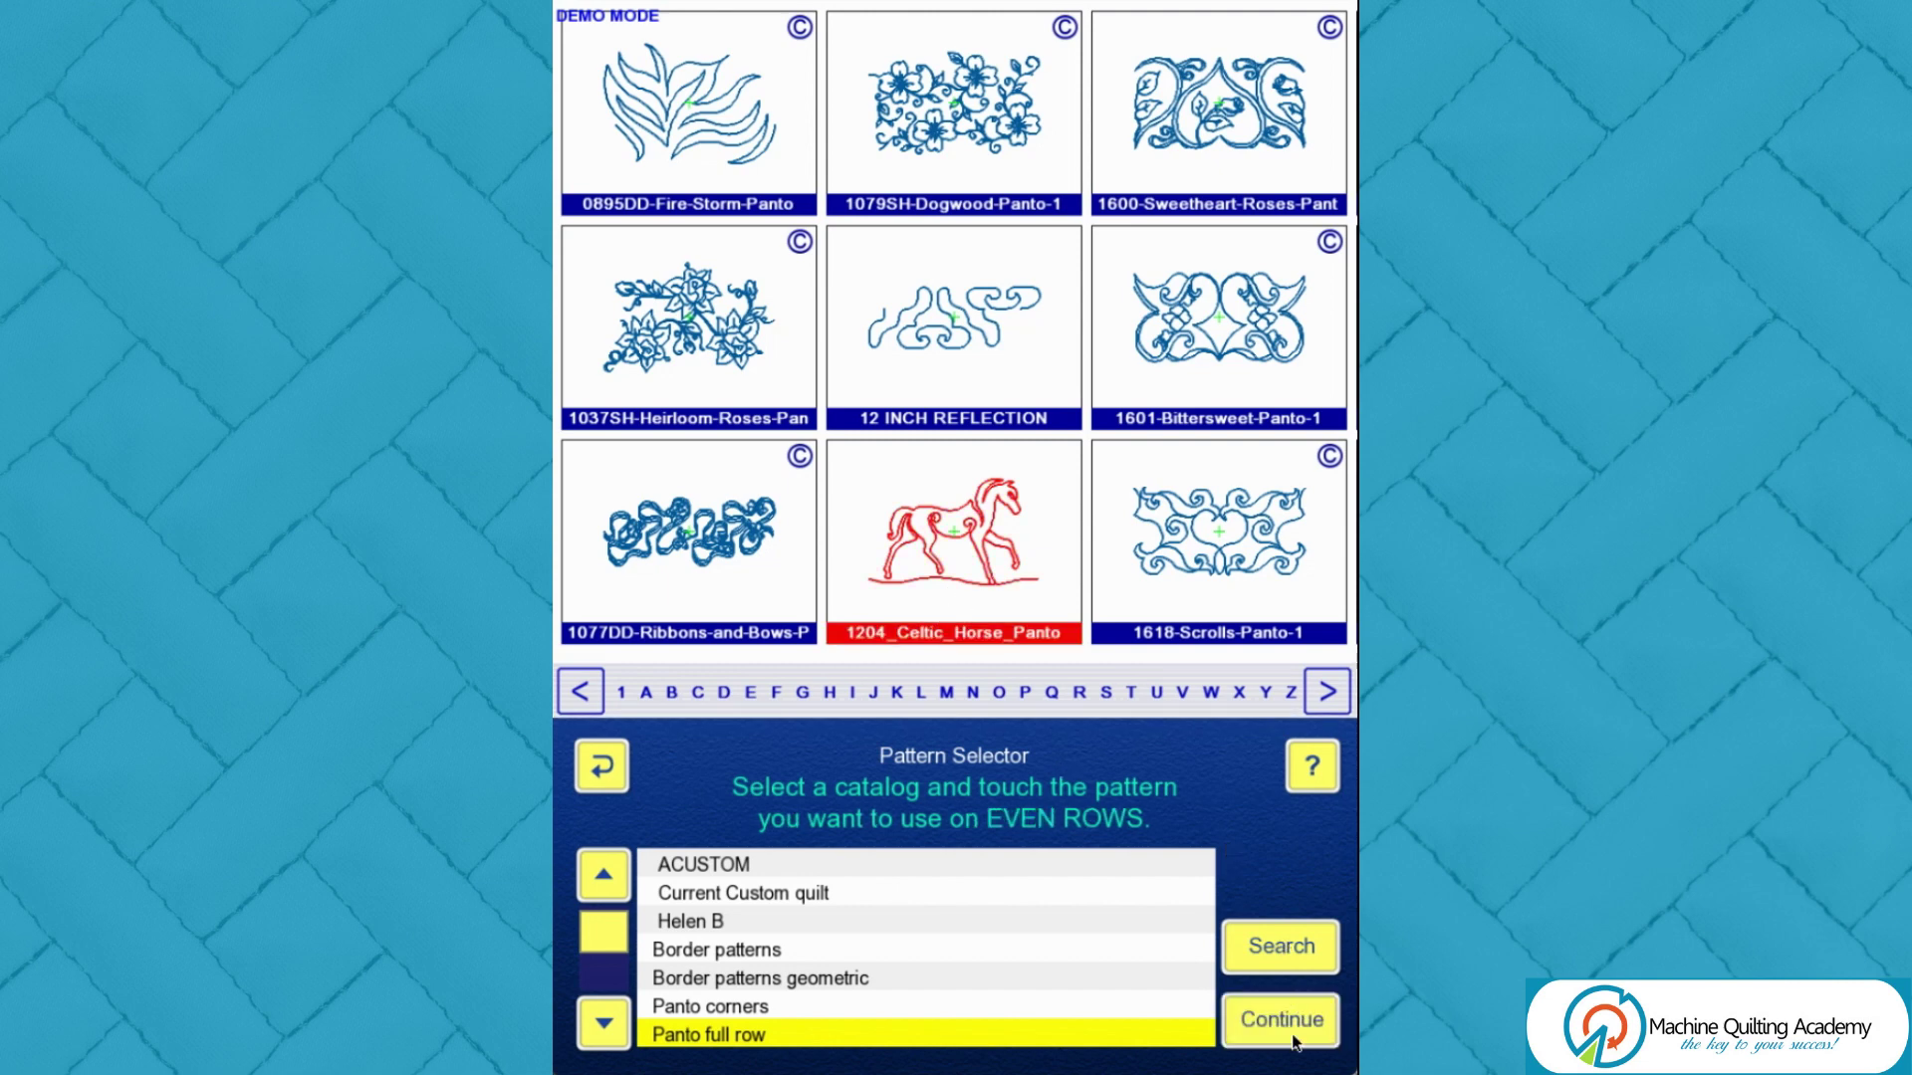
click(1295, 1040)
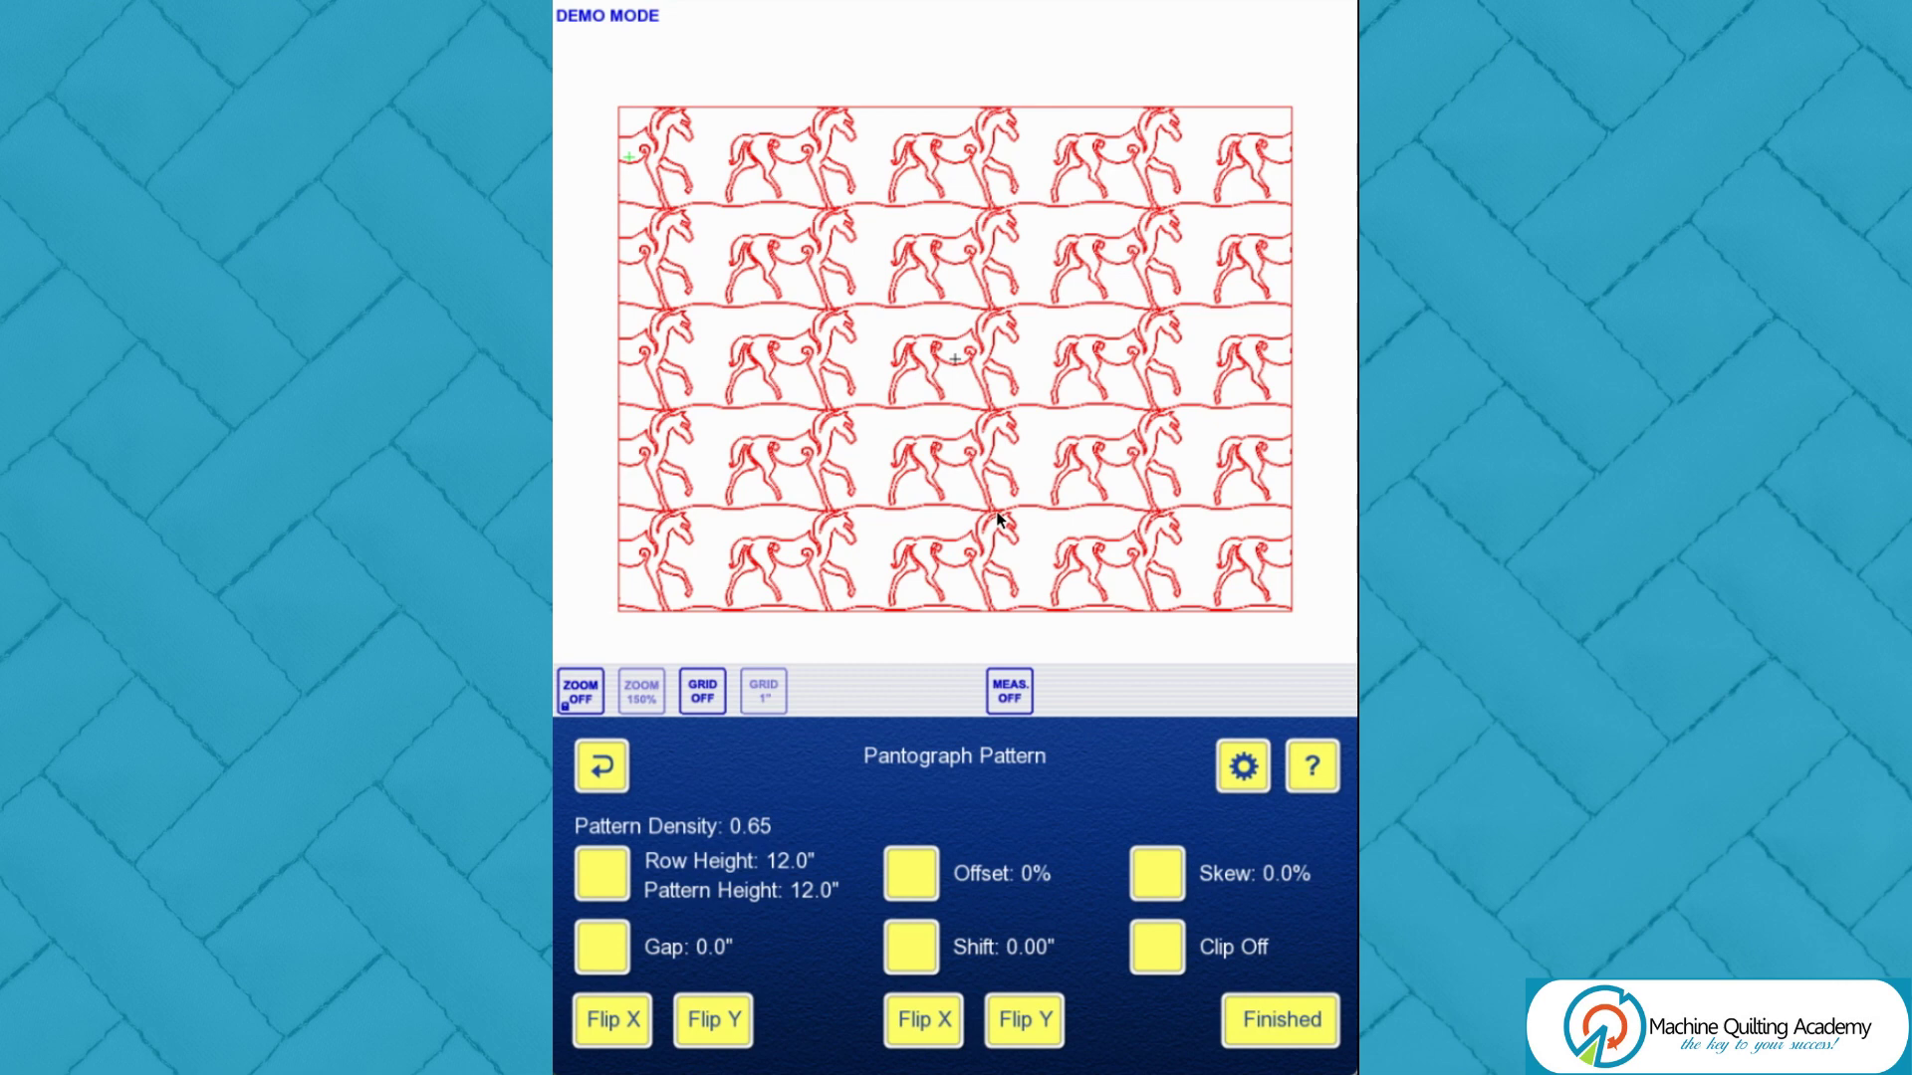
Step: Increase the gap between the horse rows to 1.189"
click(603, 946)
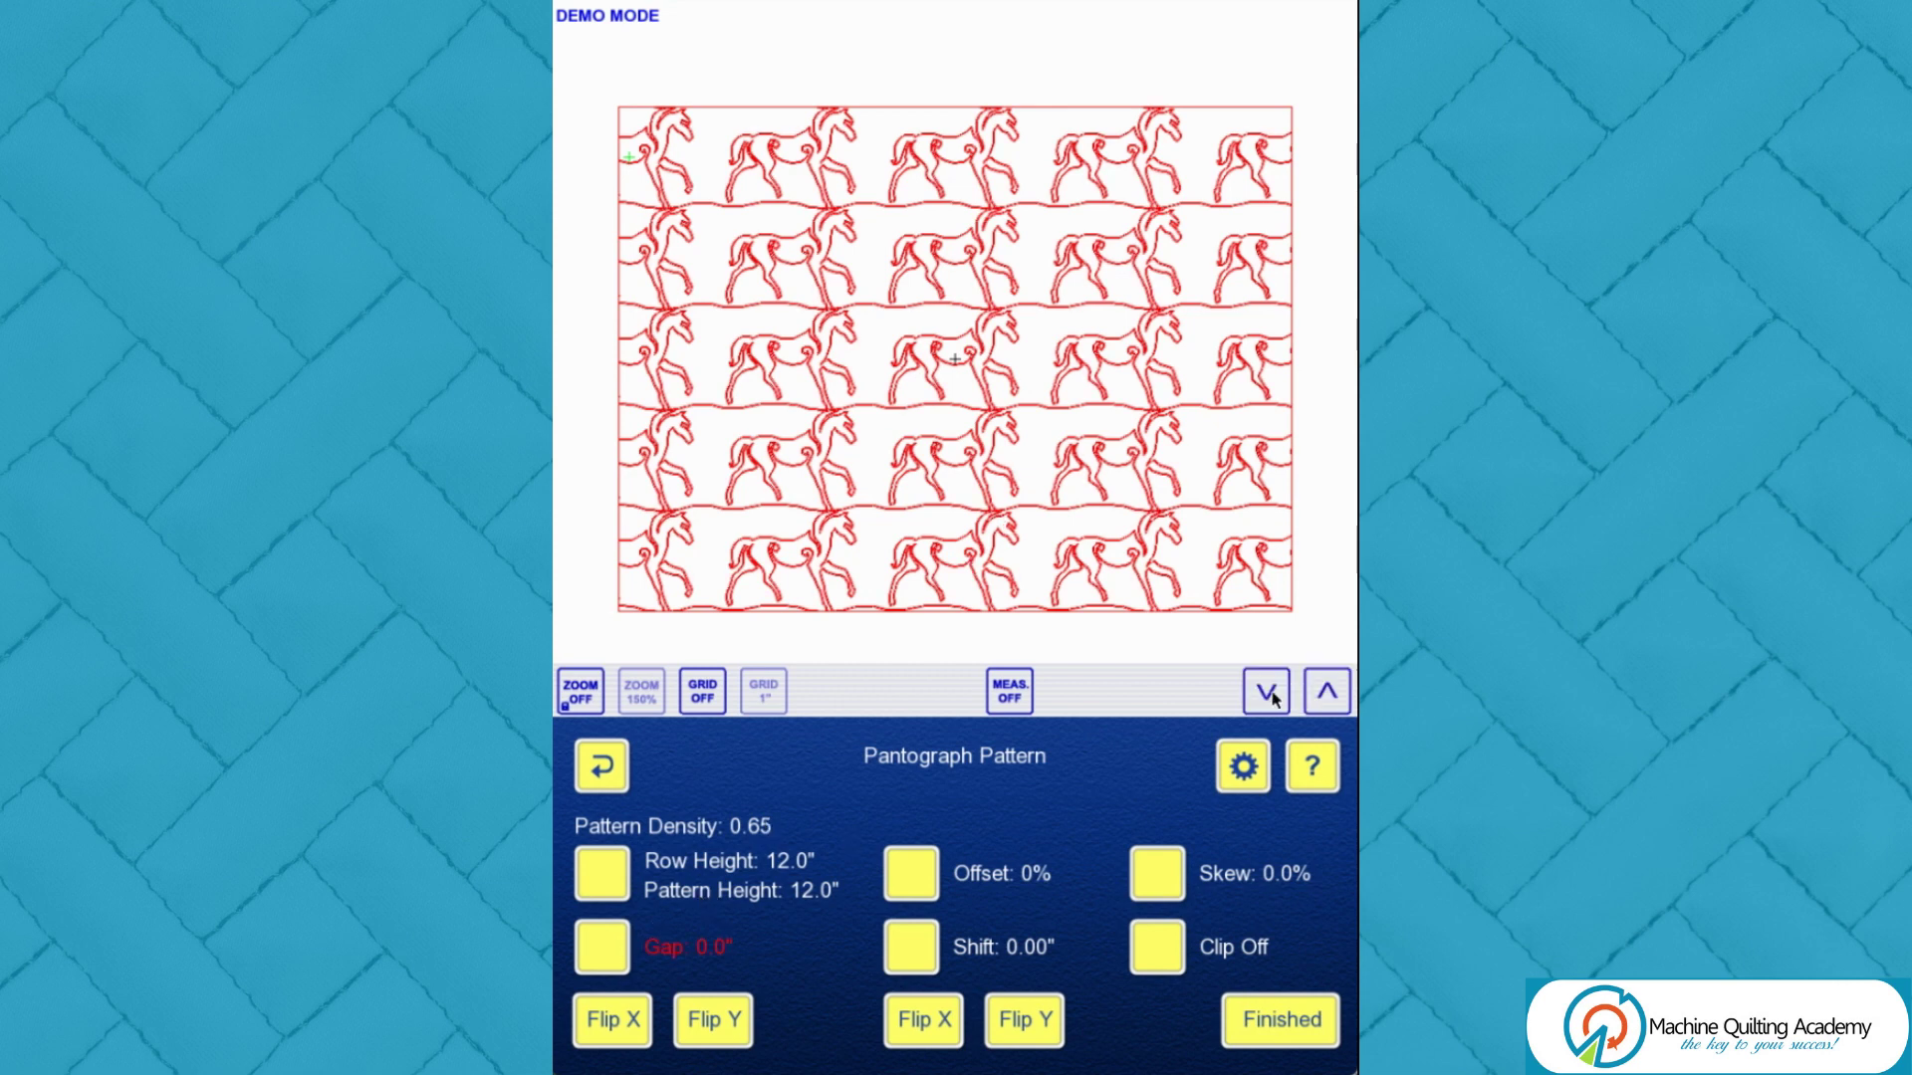
click(1326, 694)
click(1326, 694)
click(1327, 694)
click(1327, 694)
click(1327, 694)
click(1326, 694)
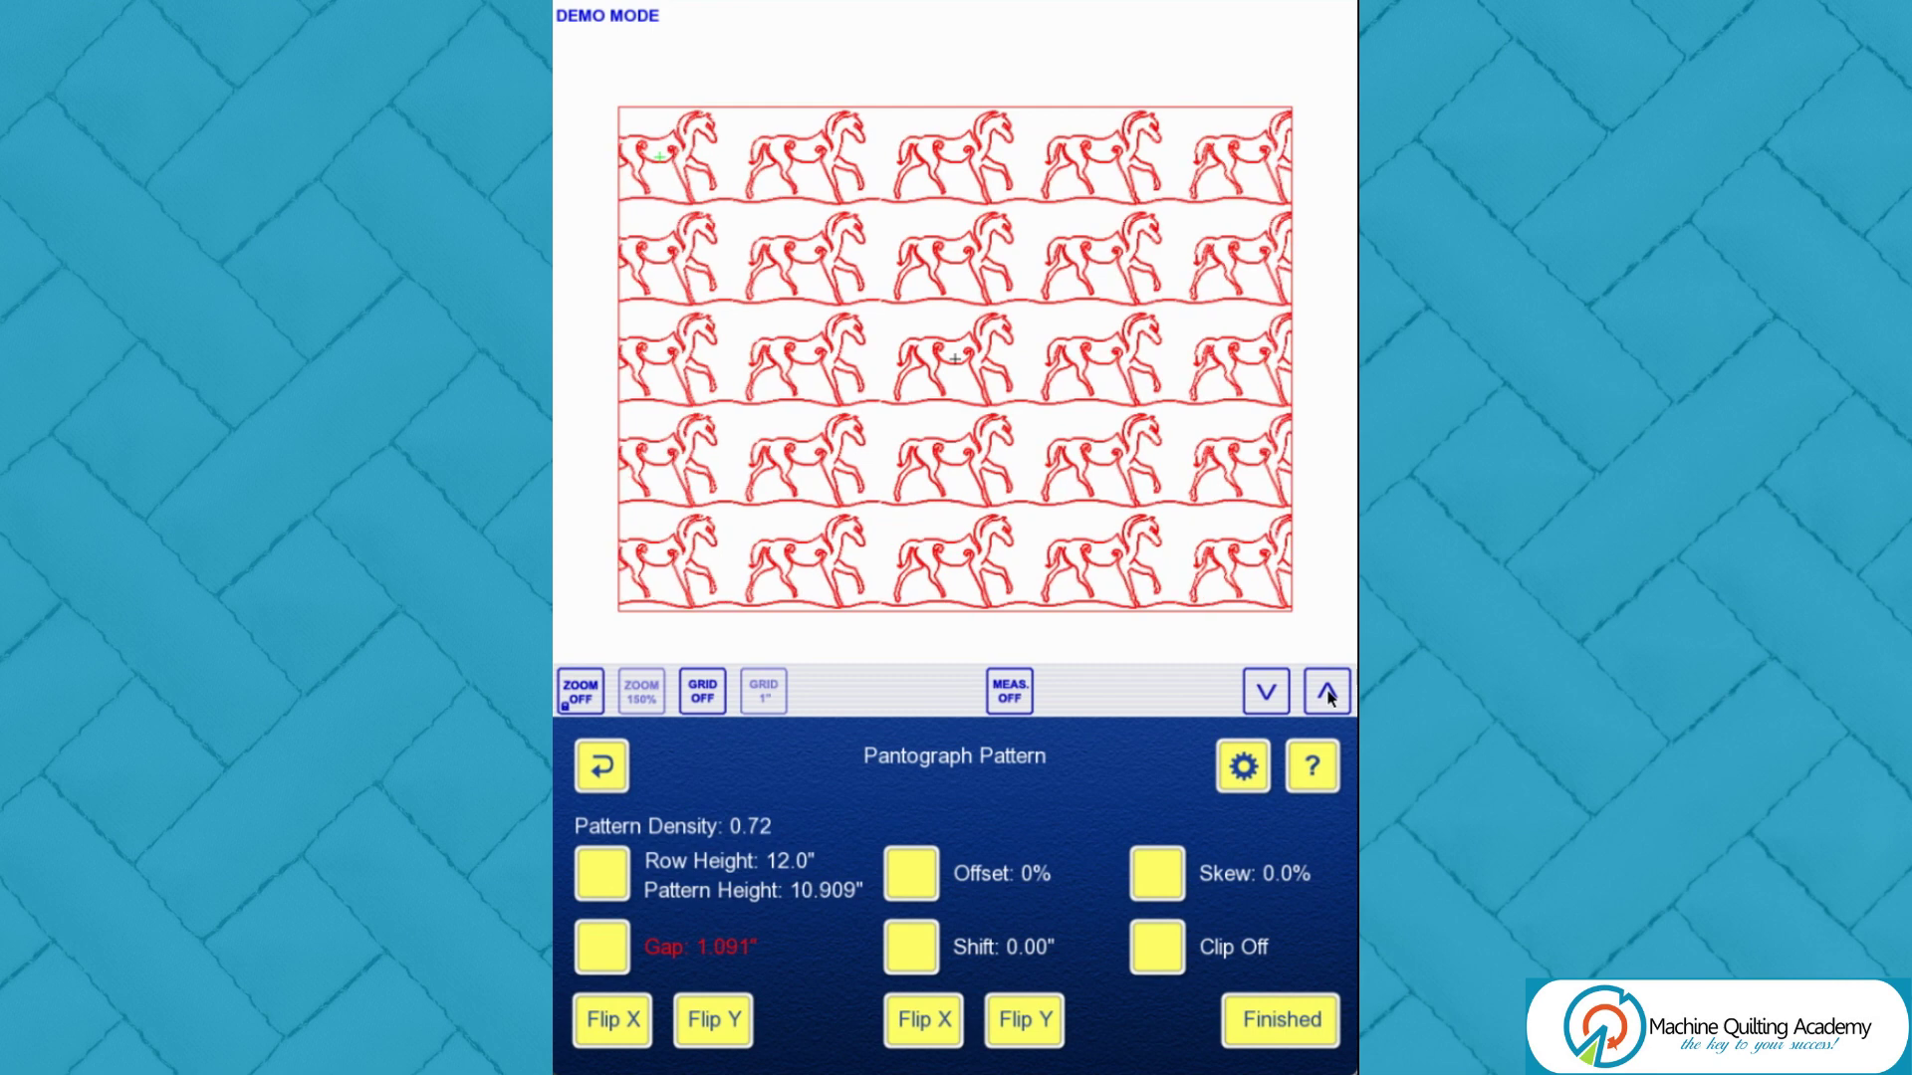
click(1326, 694)
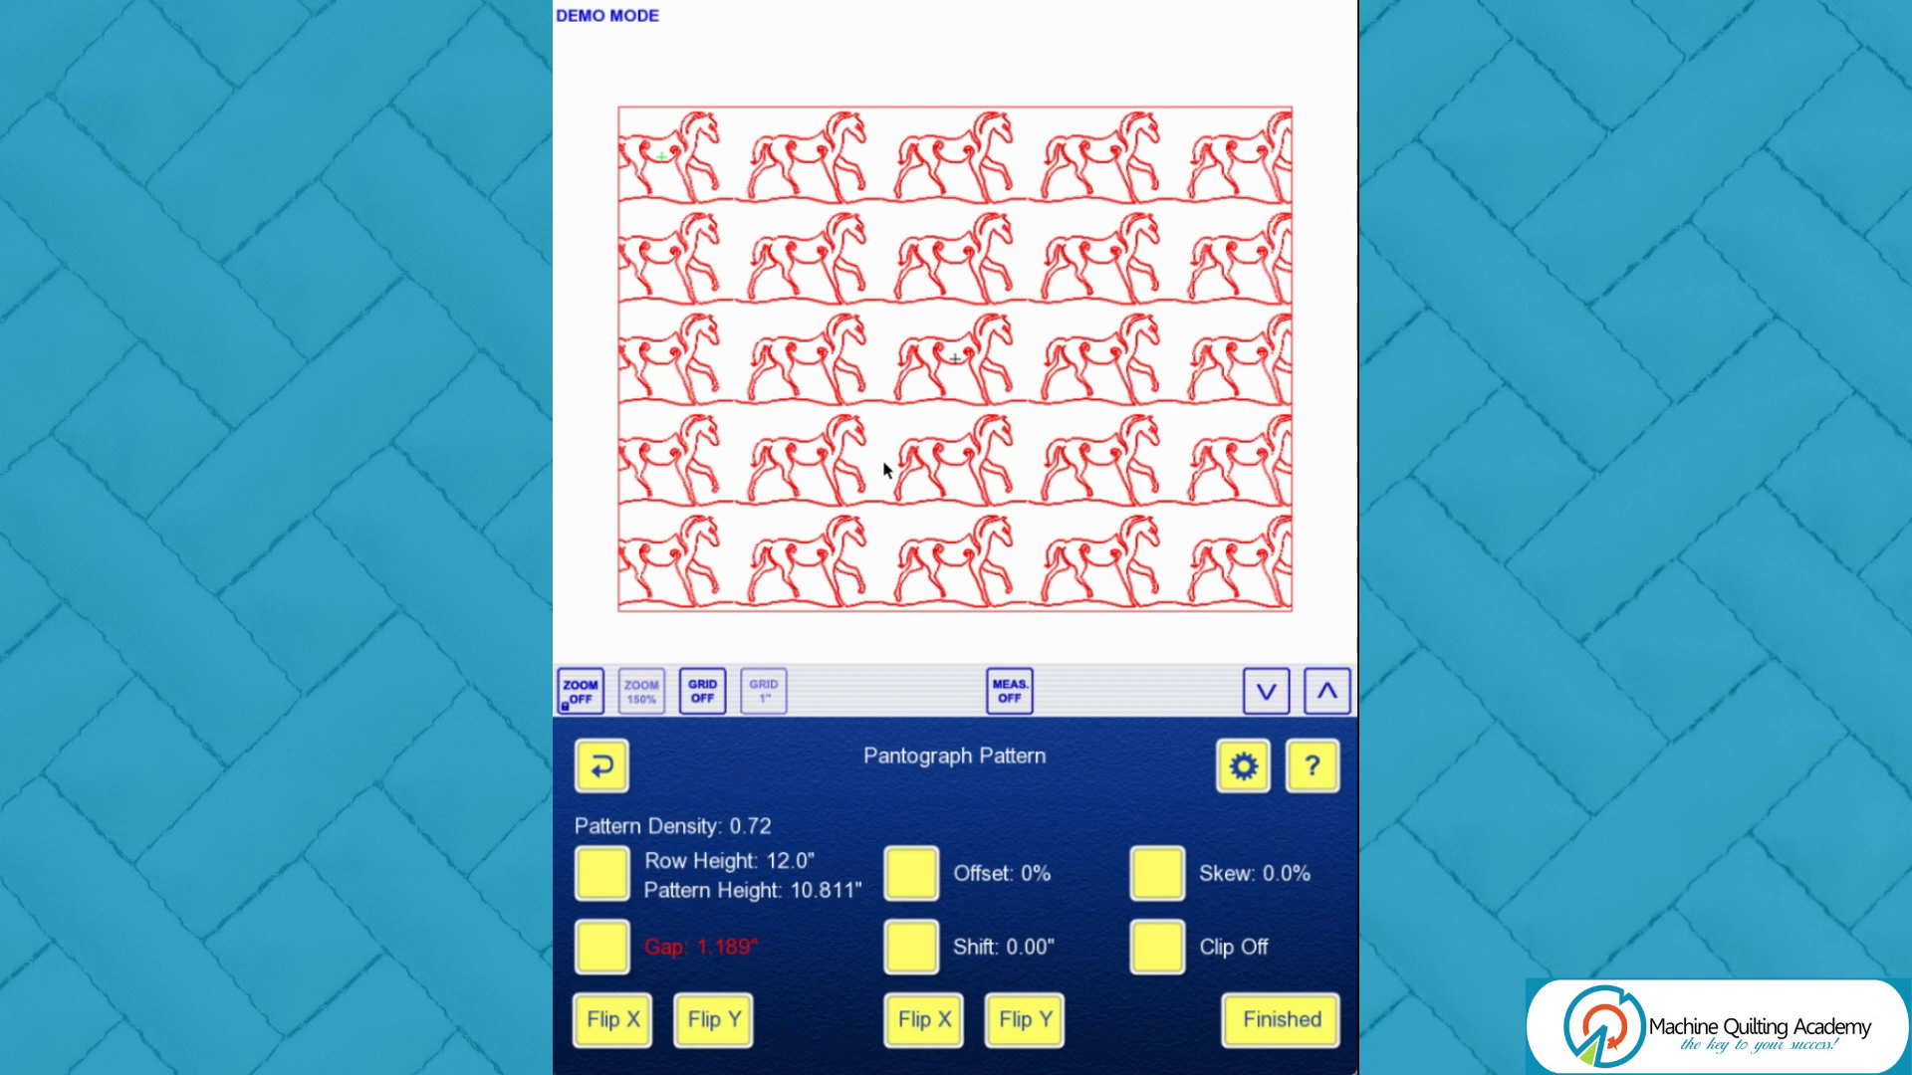
Step: Flip the horses on the odd rows horizontally so they face the opposite way from the even rows
click(610, 1027)
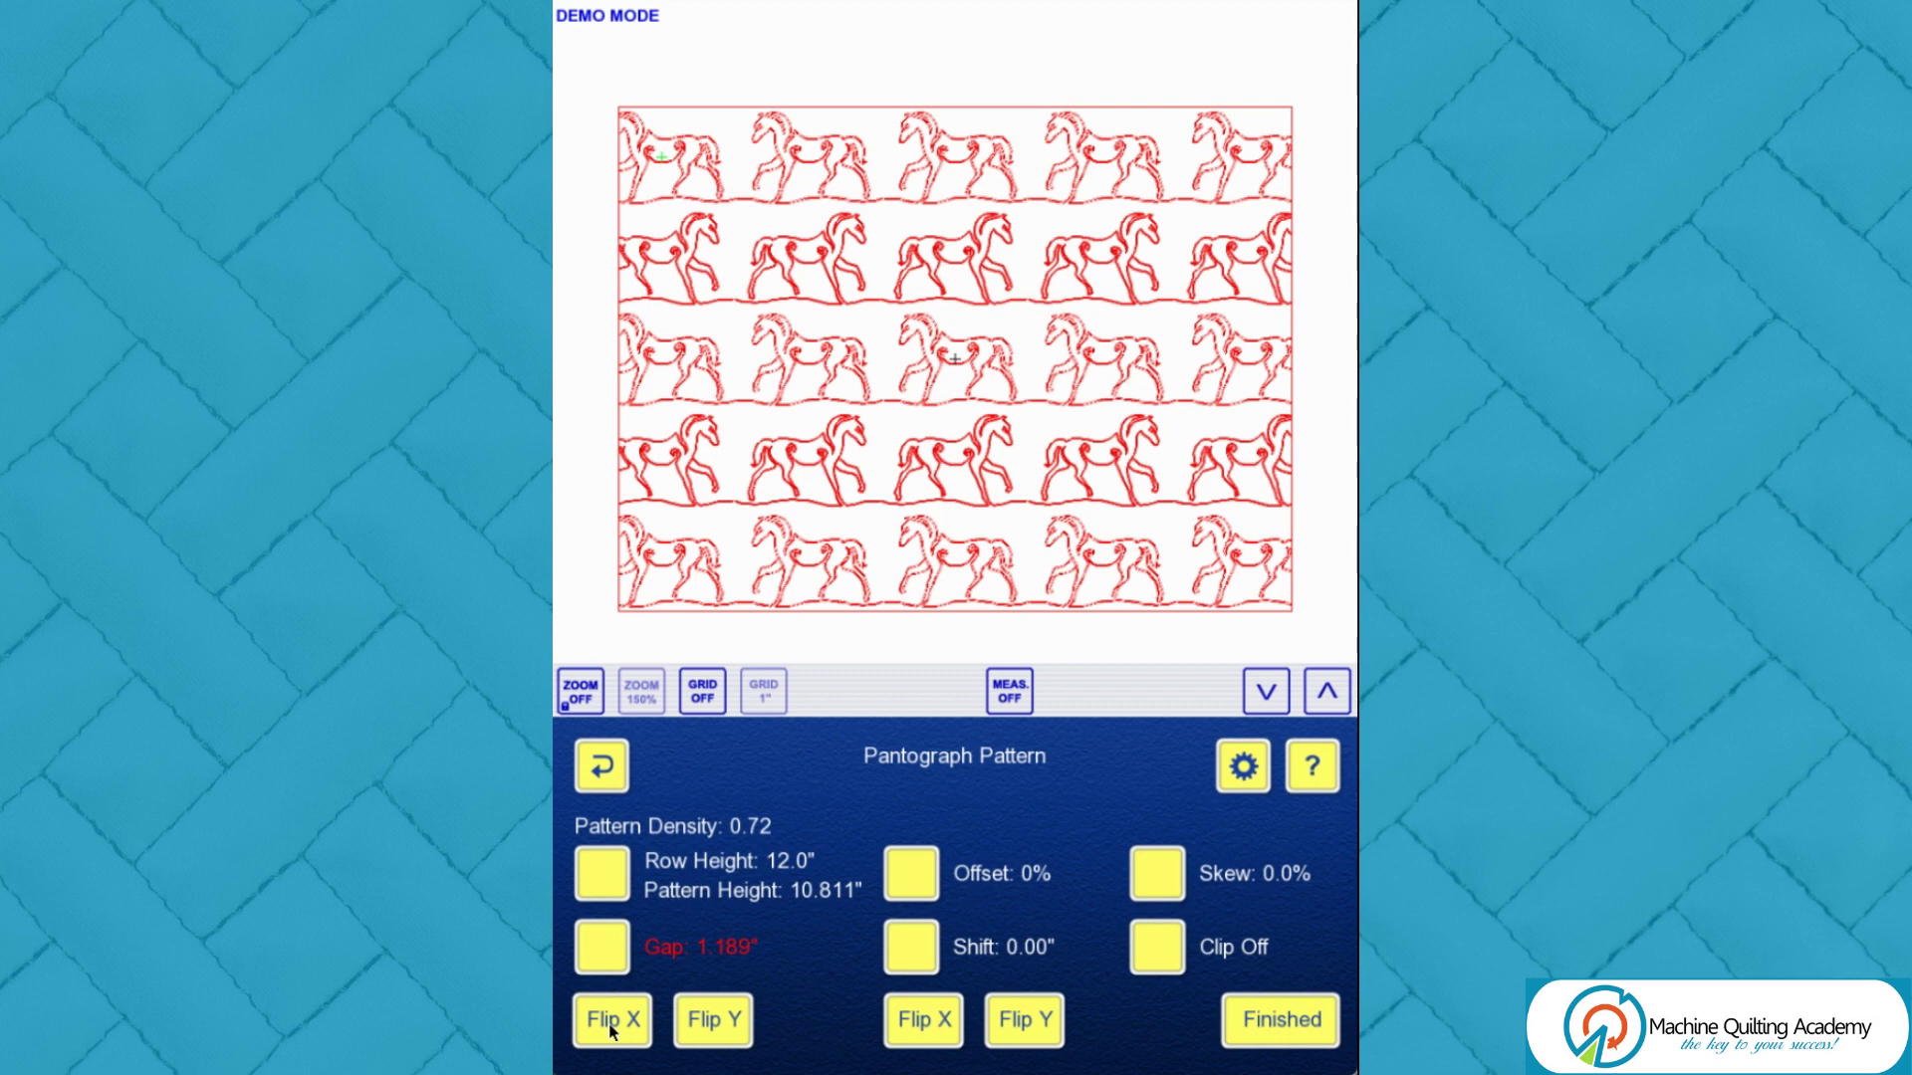
Step: Try a vertical flip on the odd rows, undo it, and remove their horizontal flip so all horses face the same way
click(726, 1031)
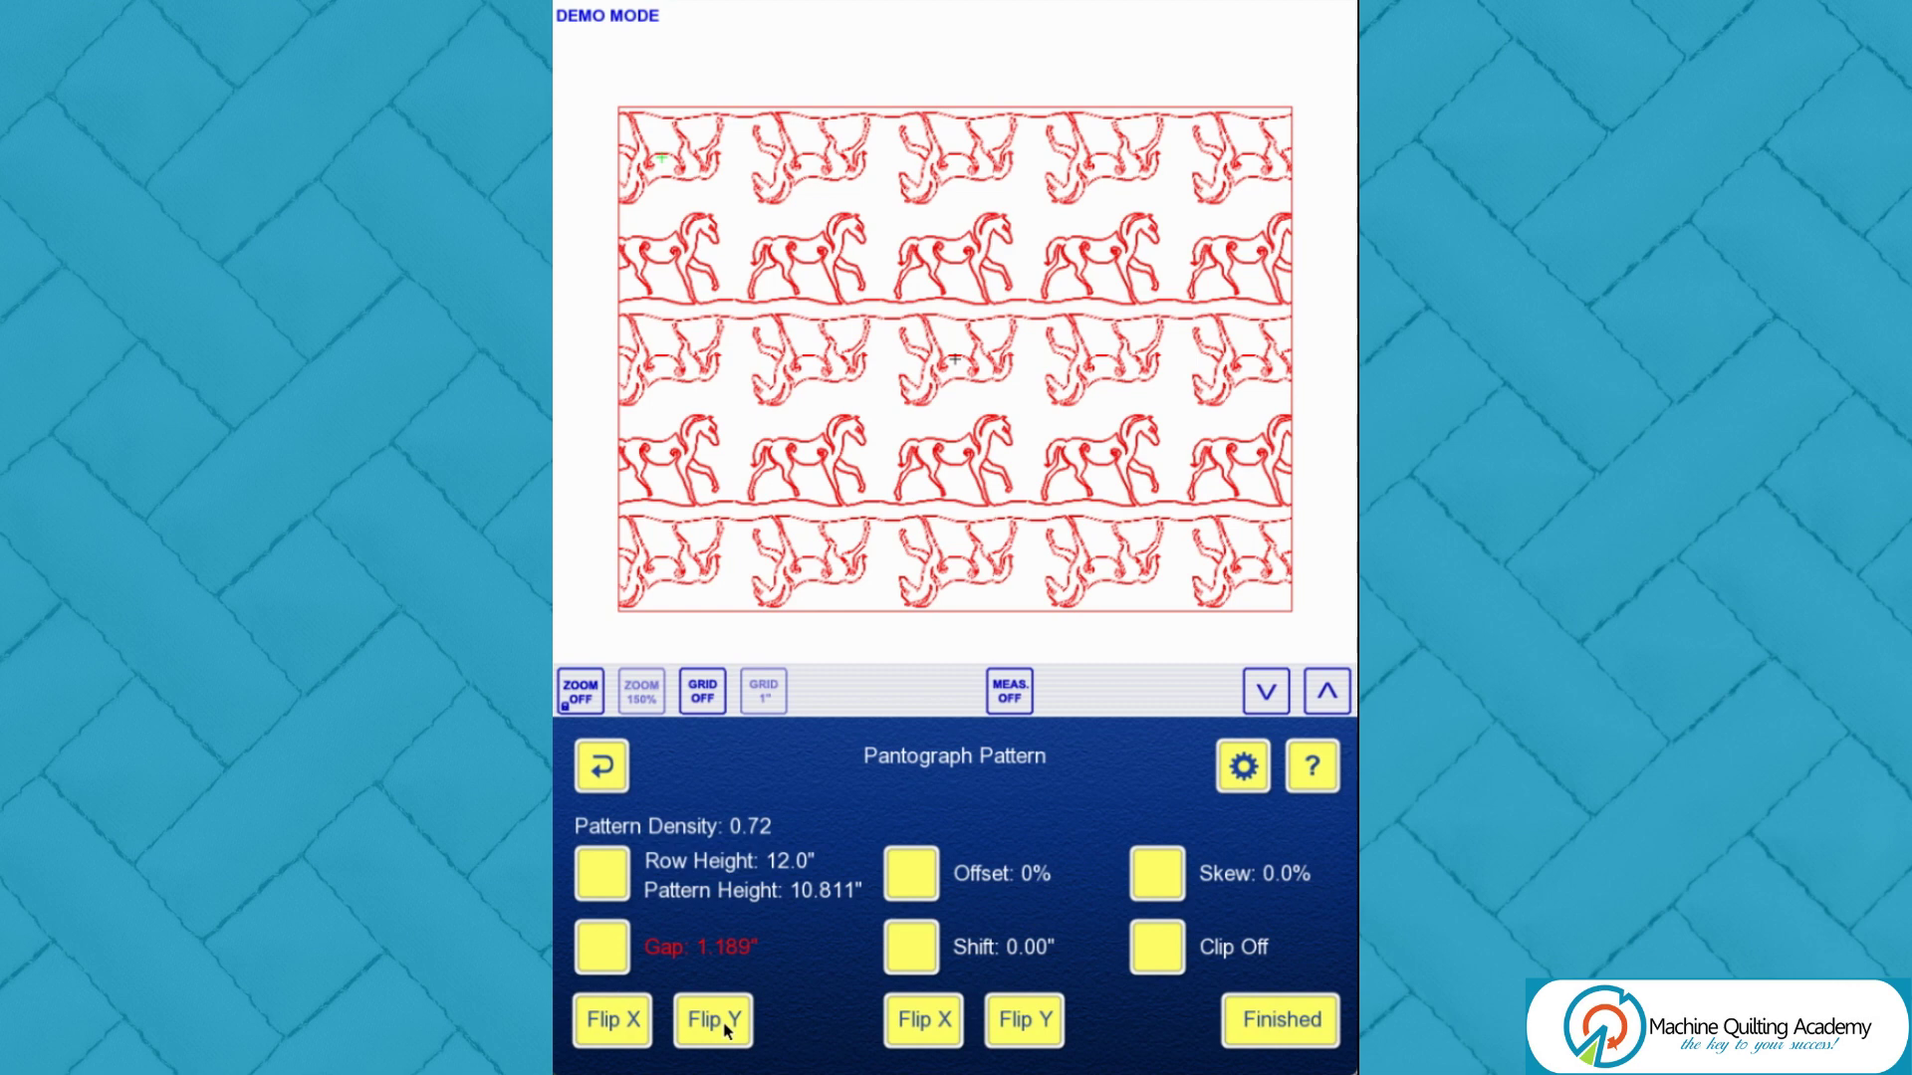
click(726, 1026)
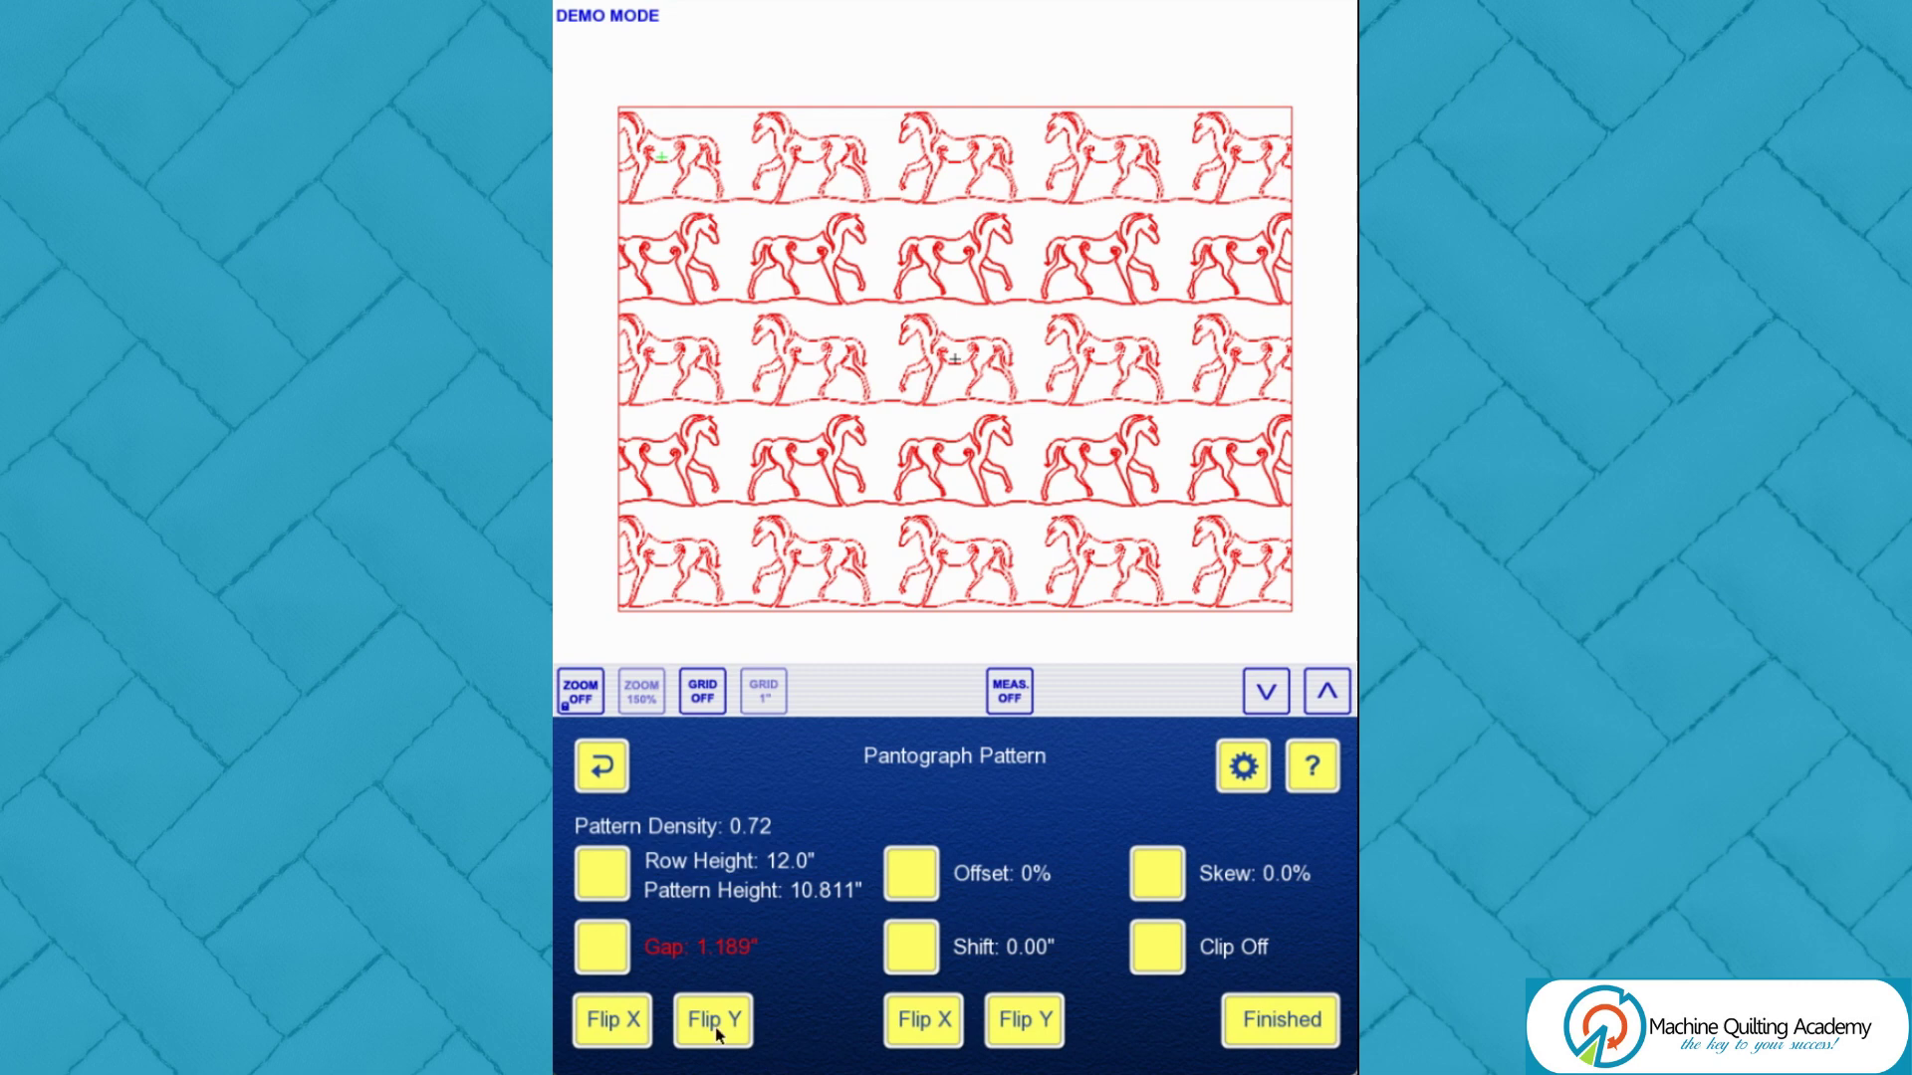
click(611, 1034)
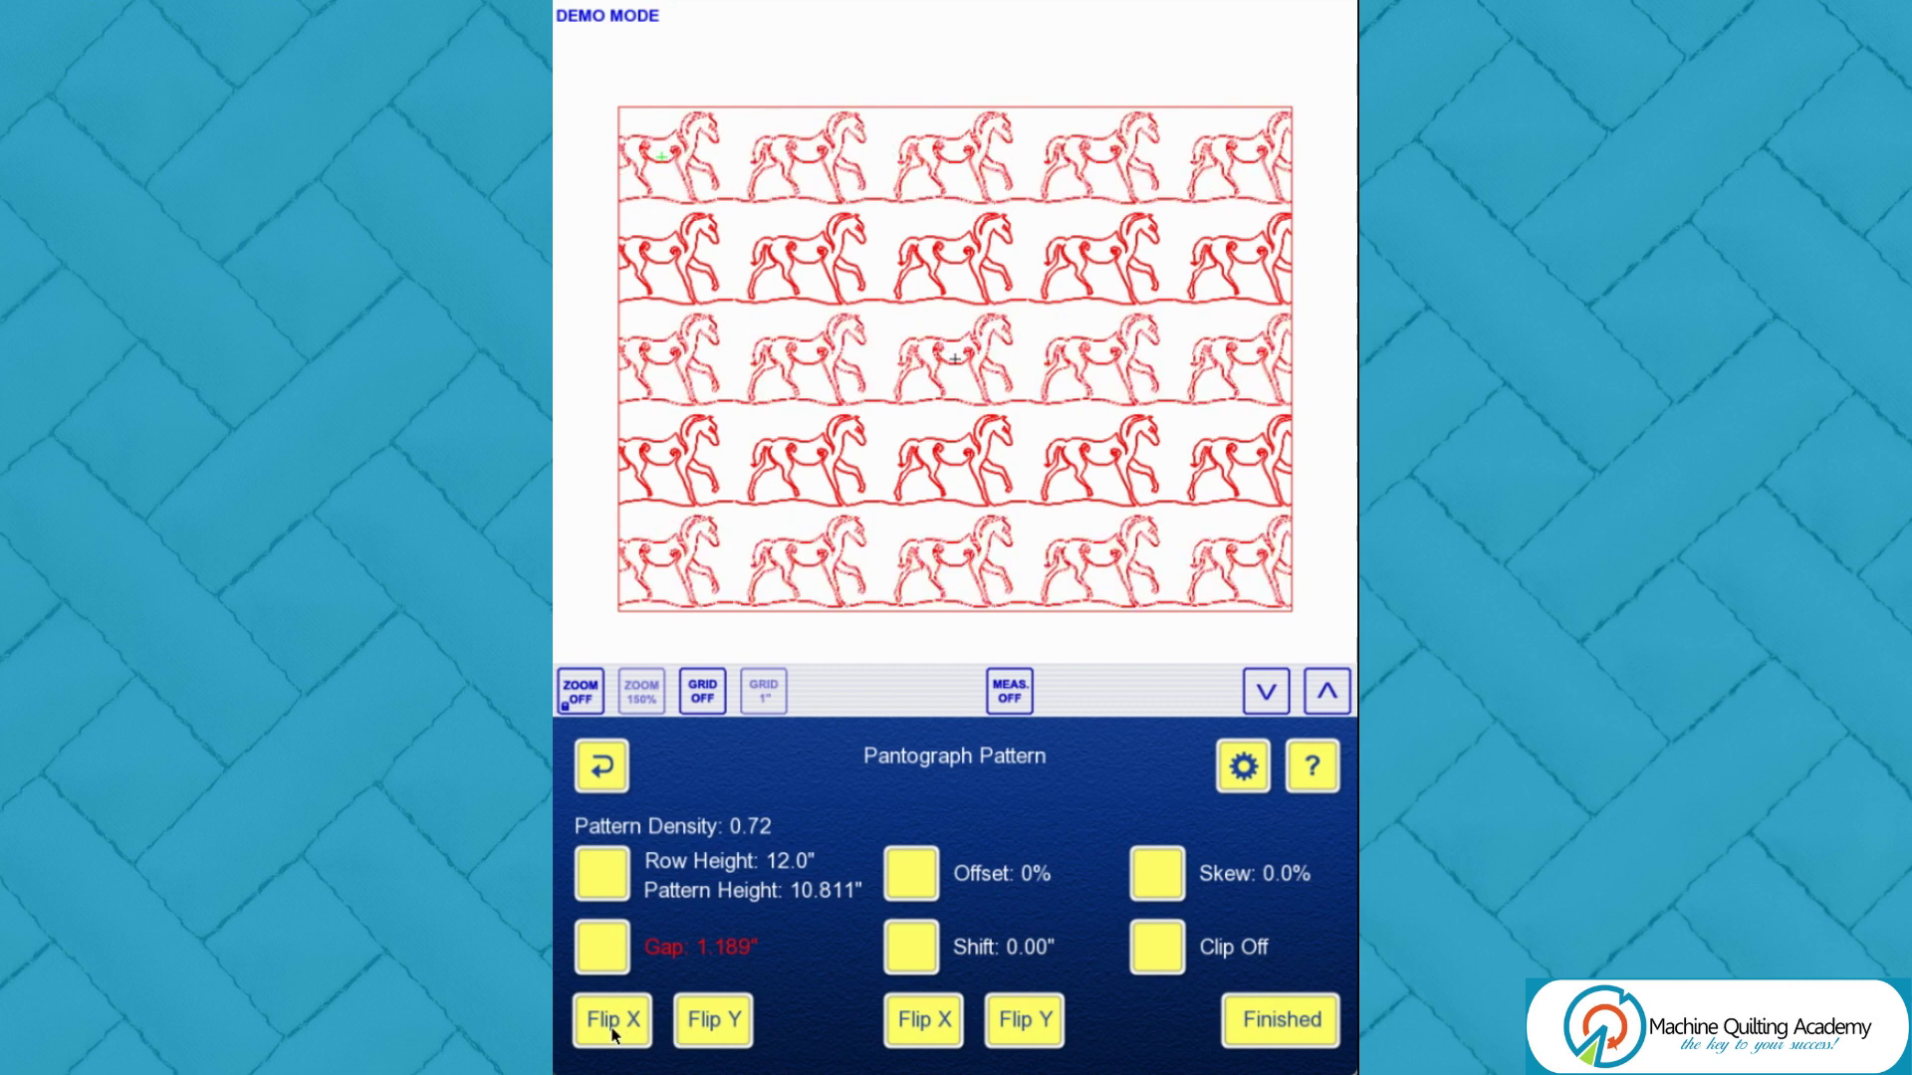
Step: Try flipping the even rows horizontally and vertically, and undo both flips
click(912, 1033)
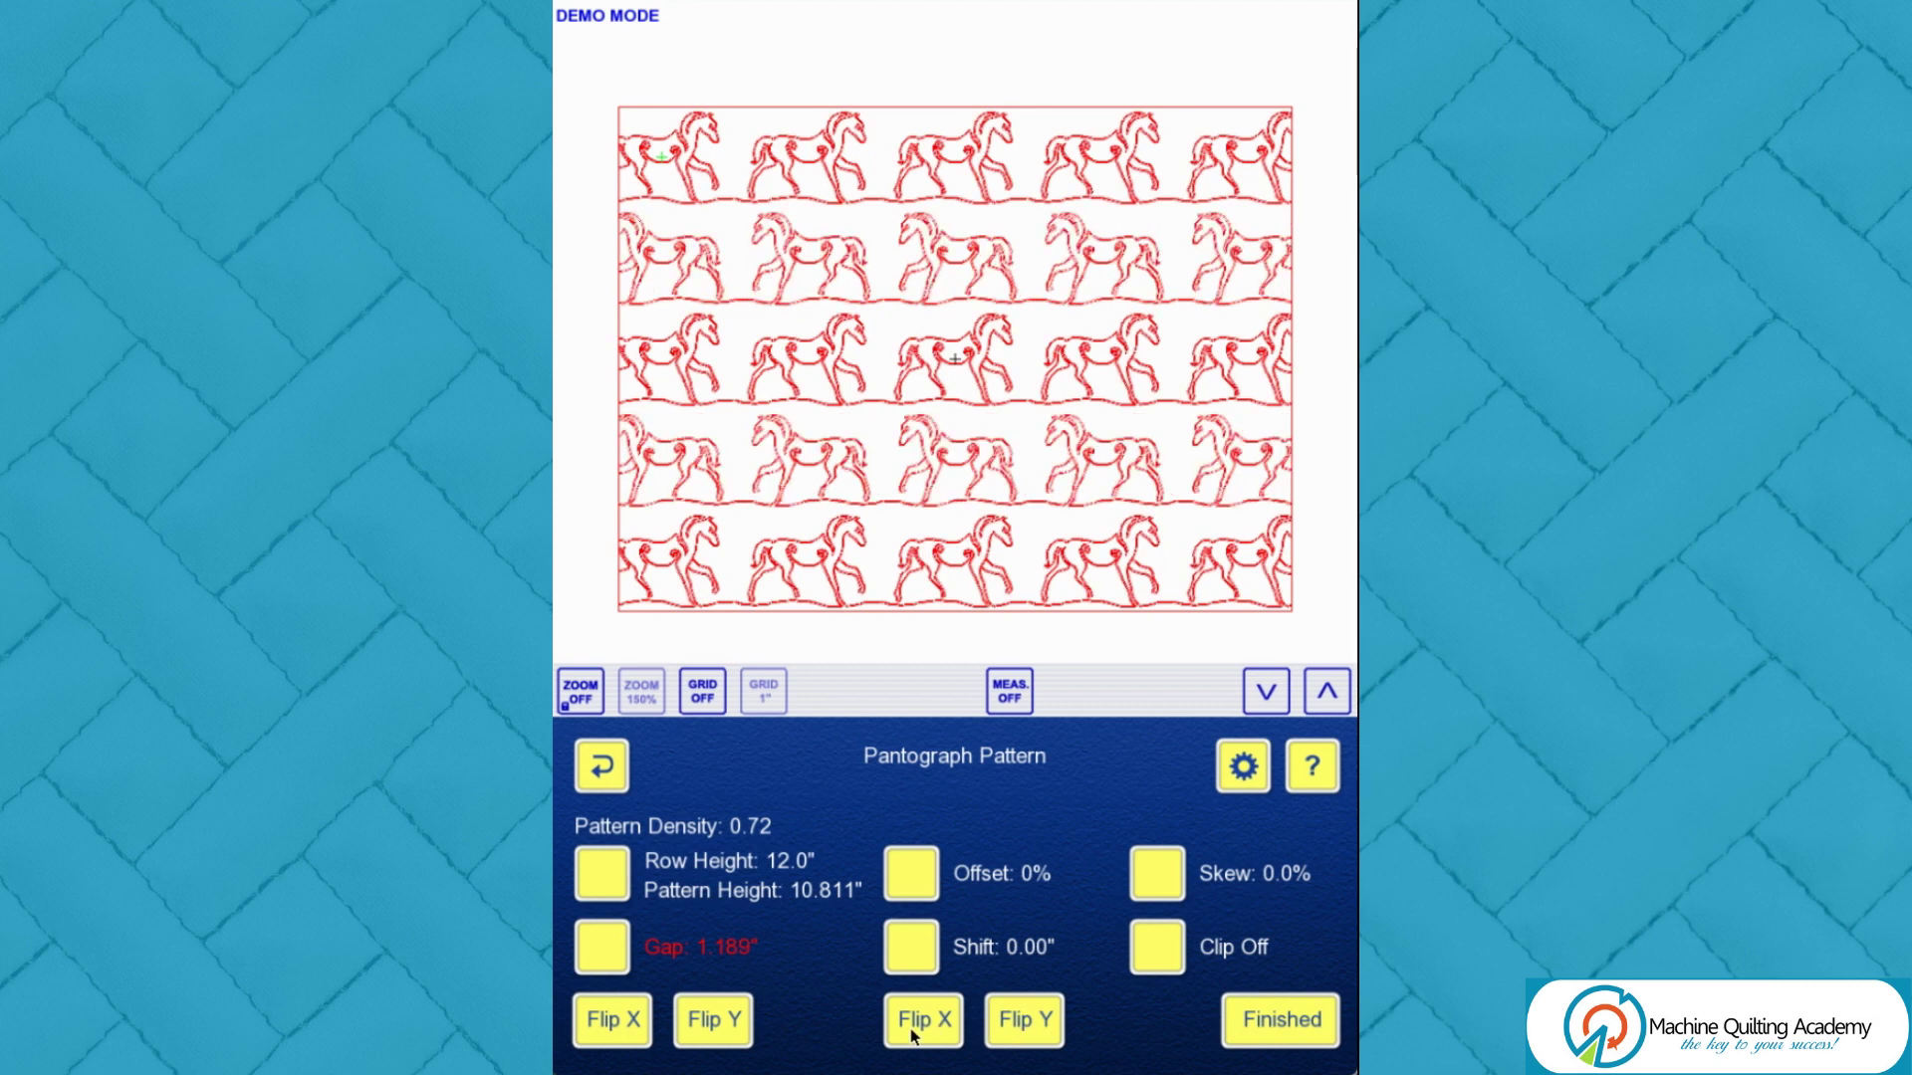
click(1027, 1024)
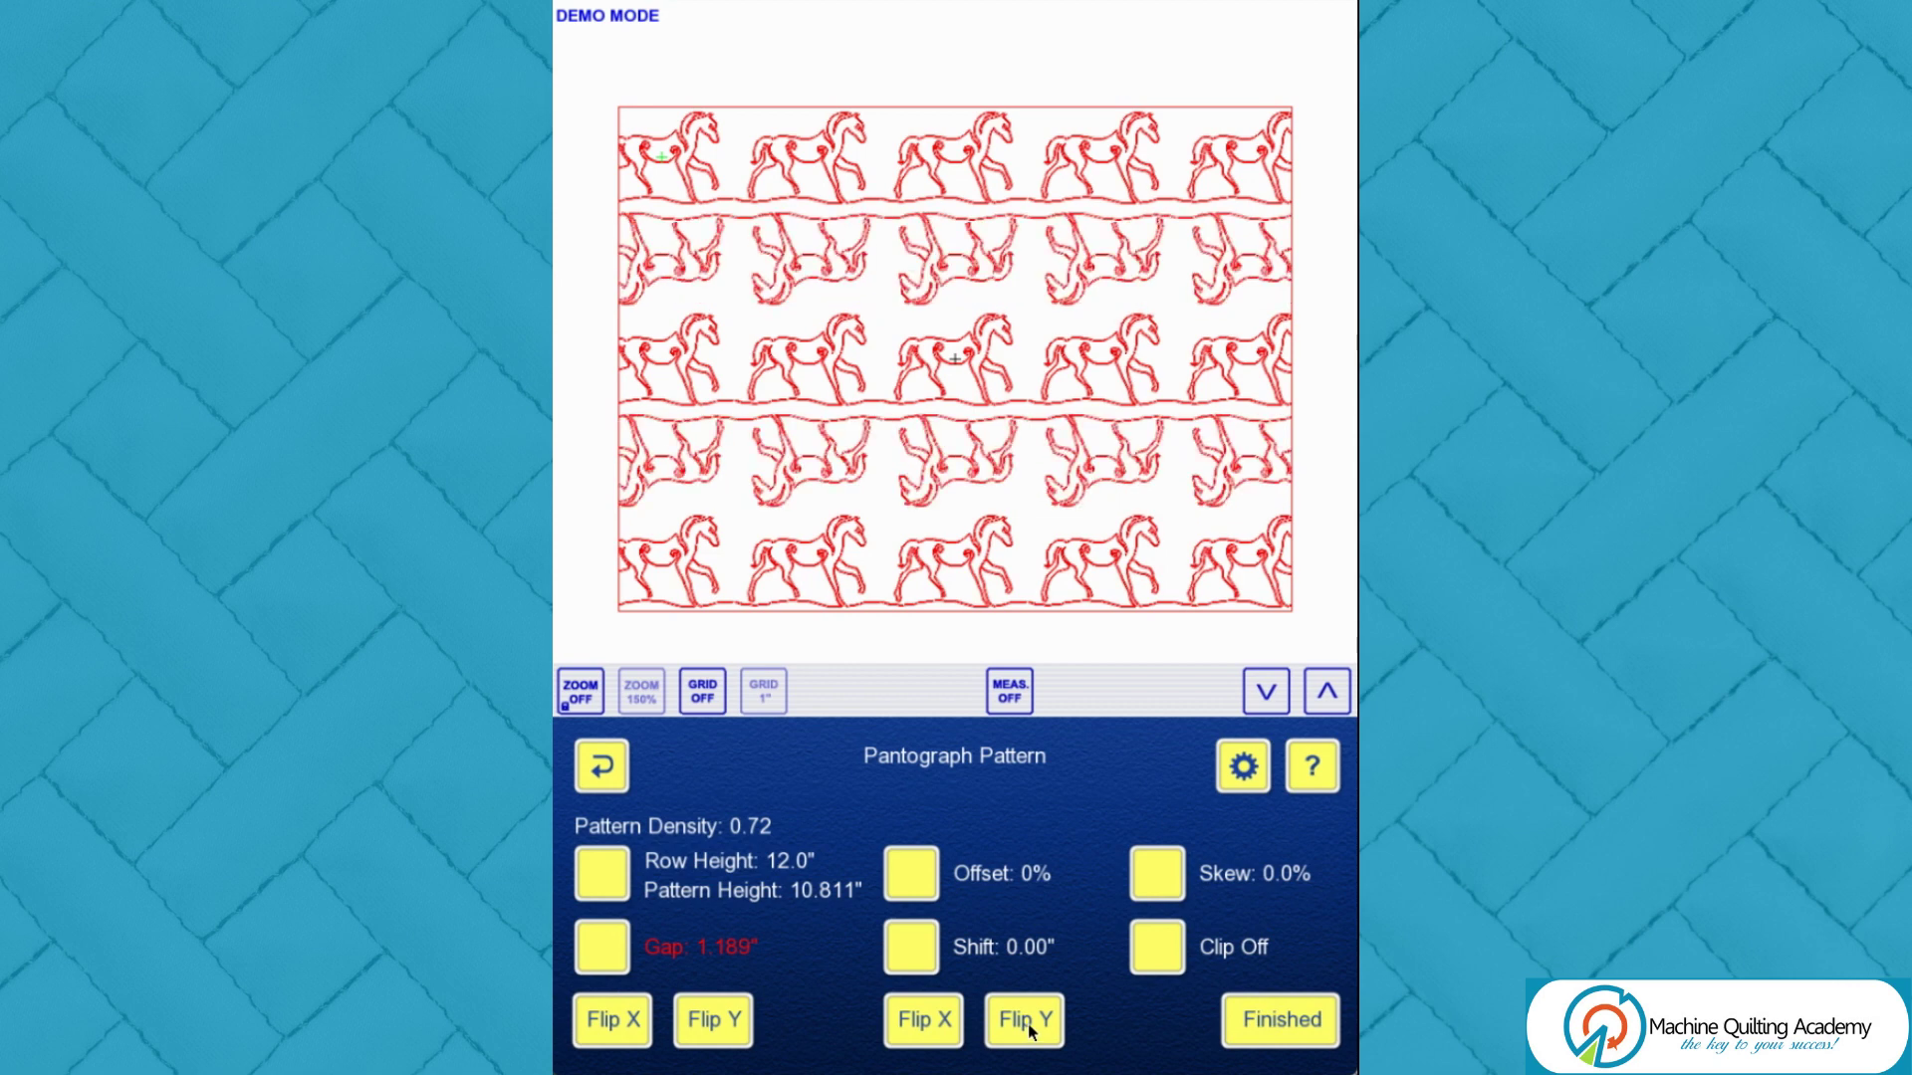
click(1027, 1024)
click(912, 1036)
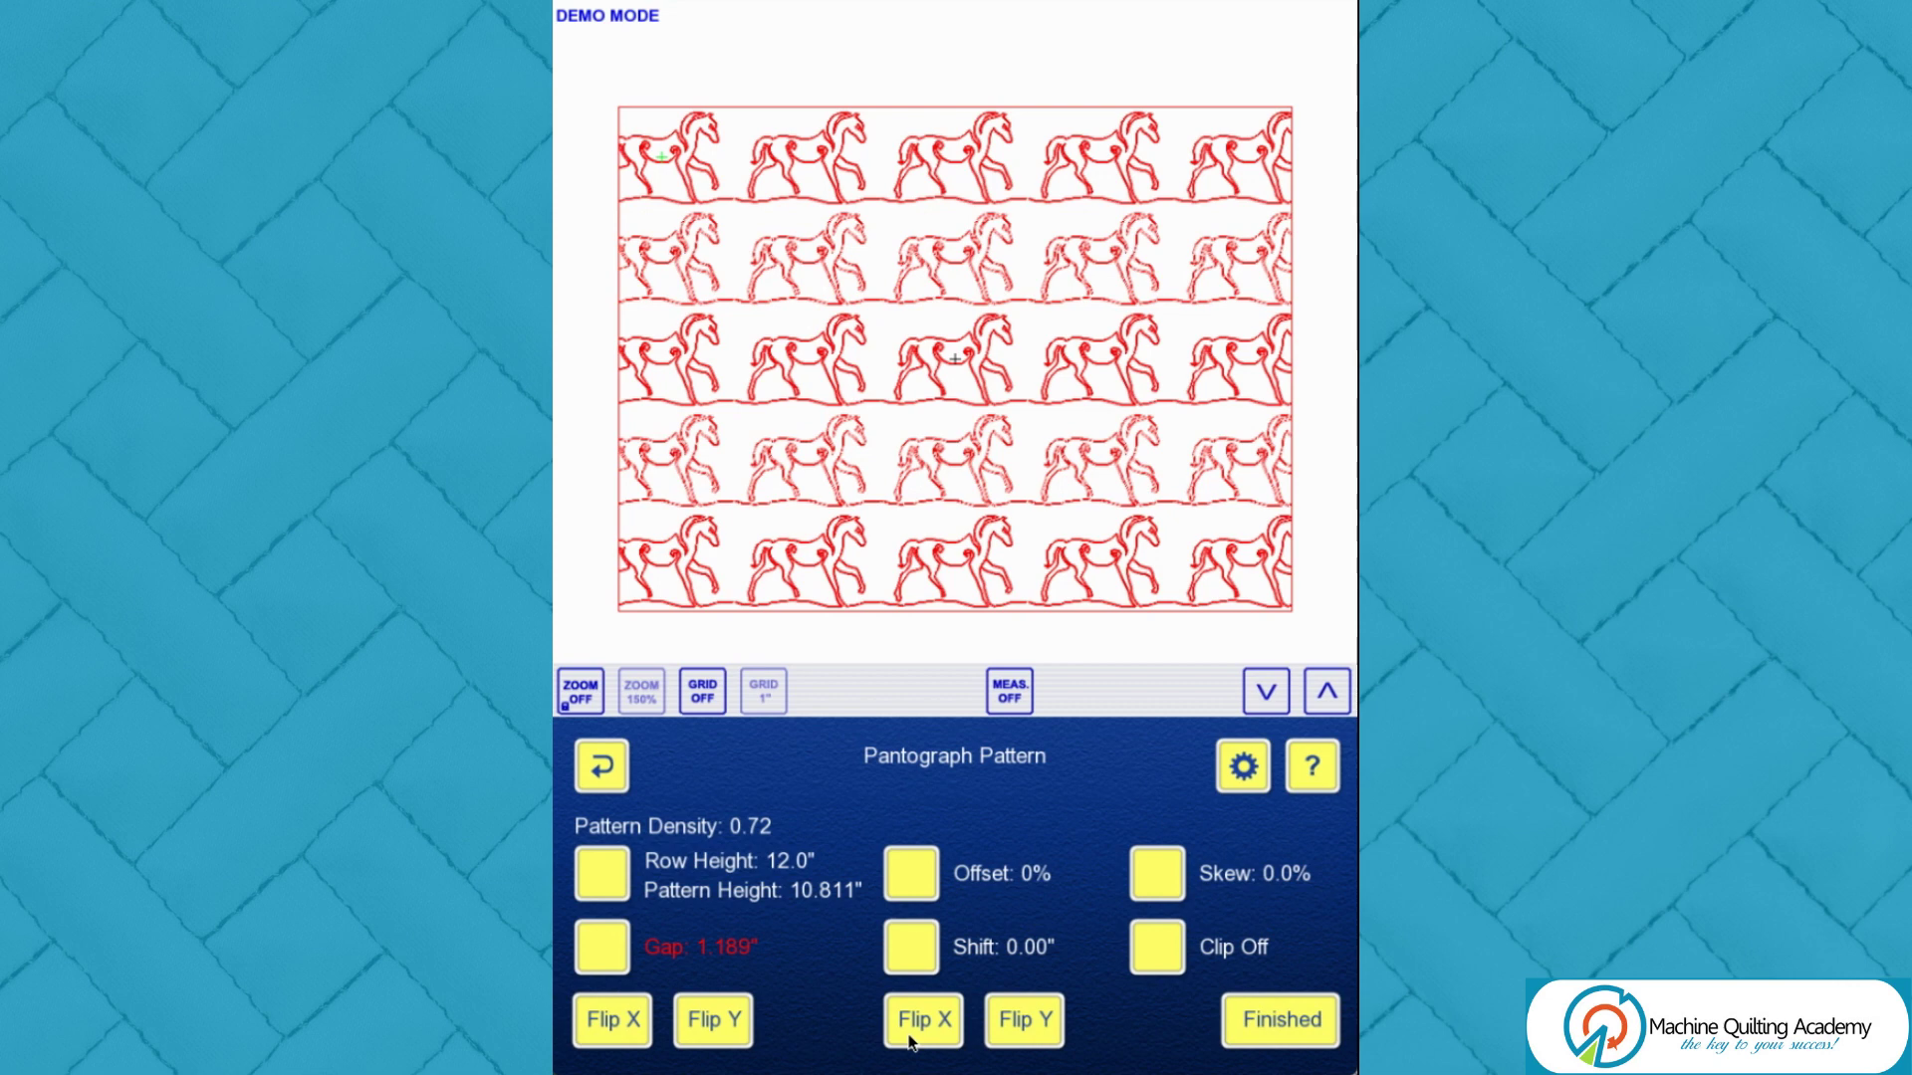
Step: Offset the odd horse rows sideways by 22% in small increments
click(908, 879)
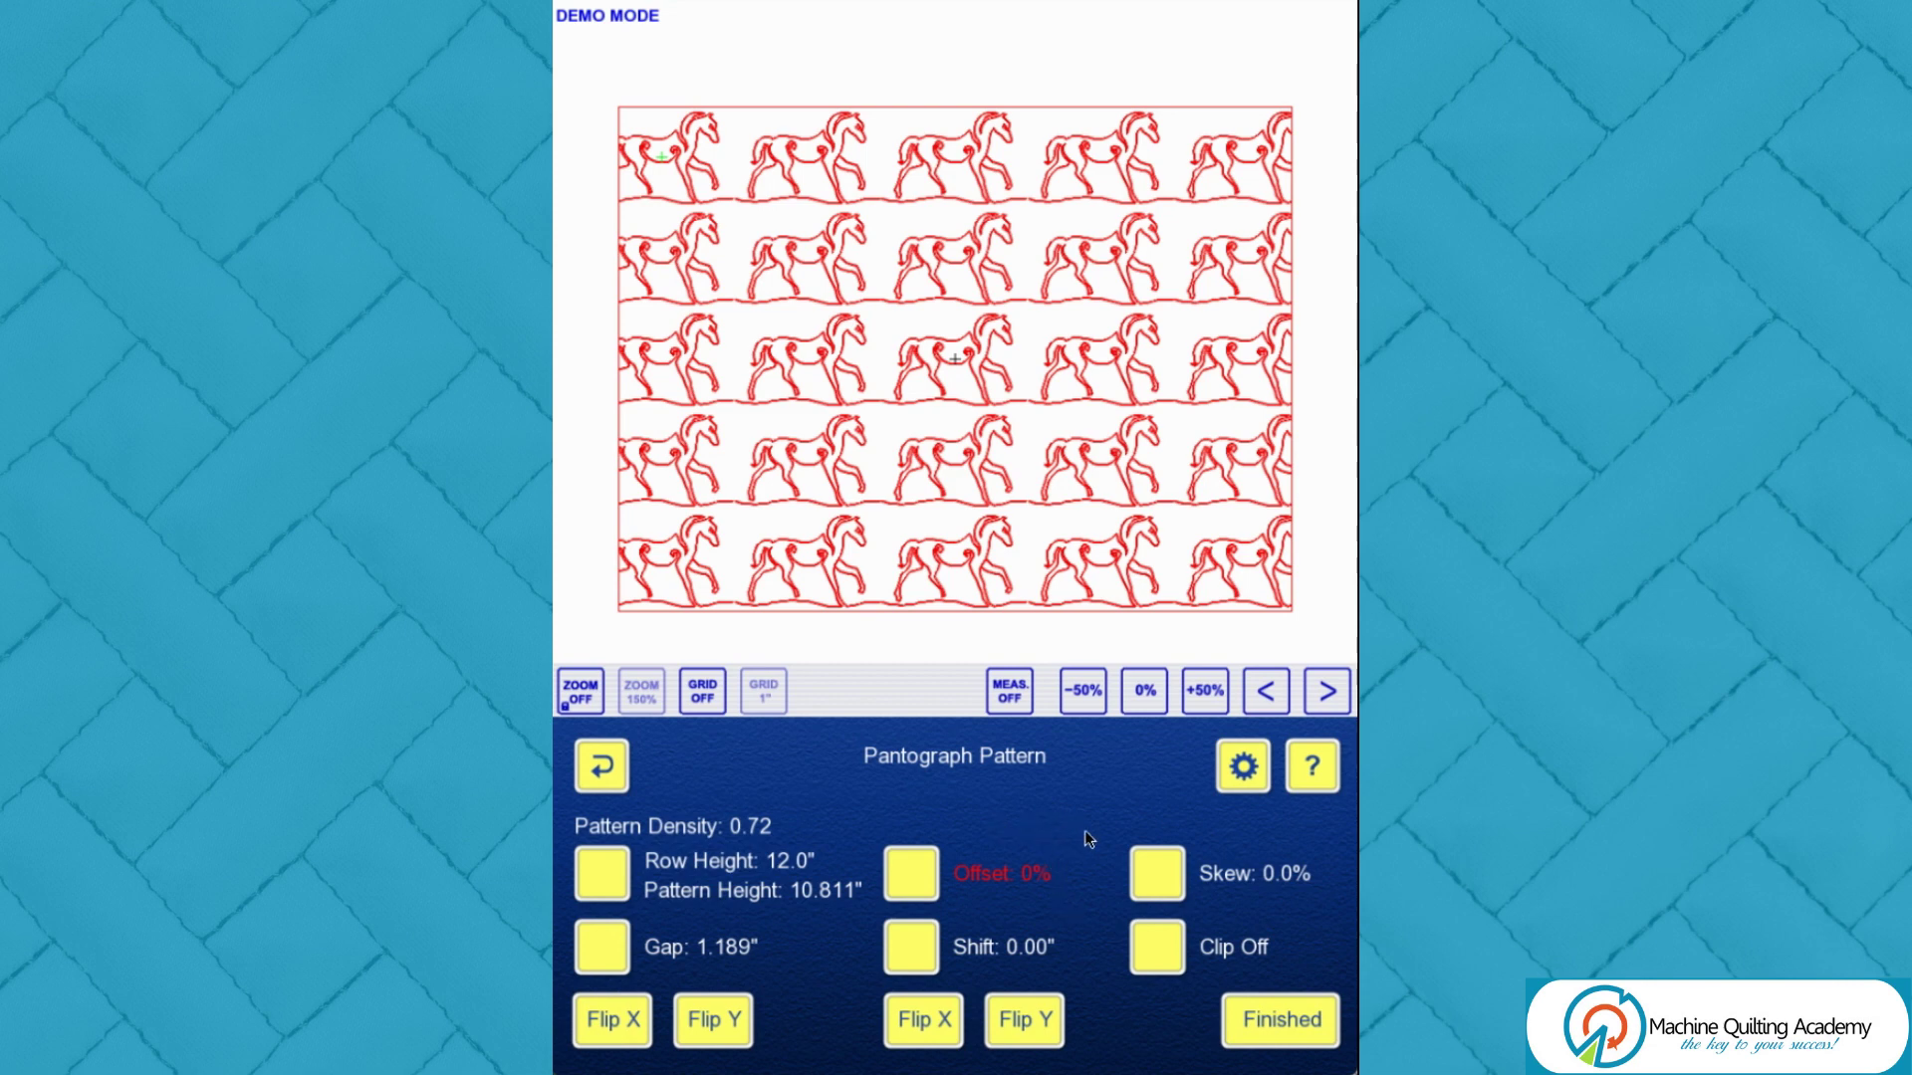
click(1339, 697)
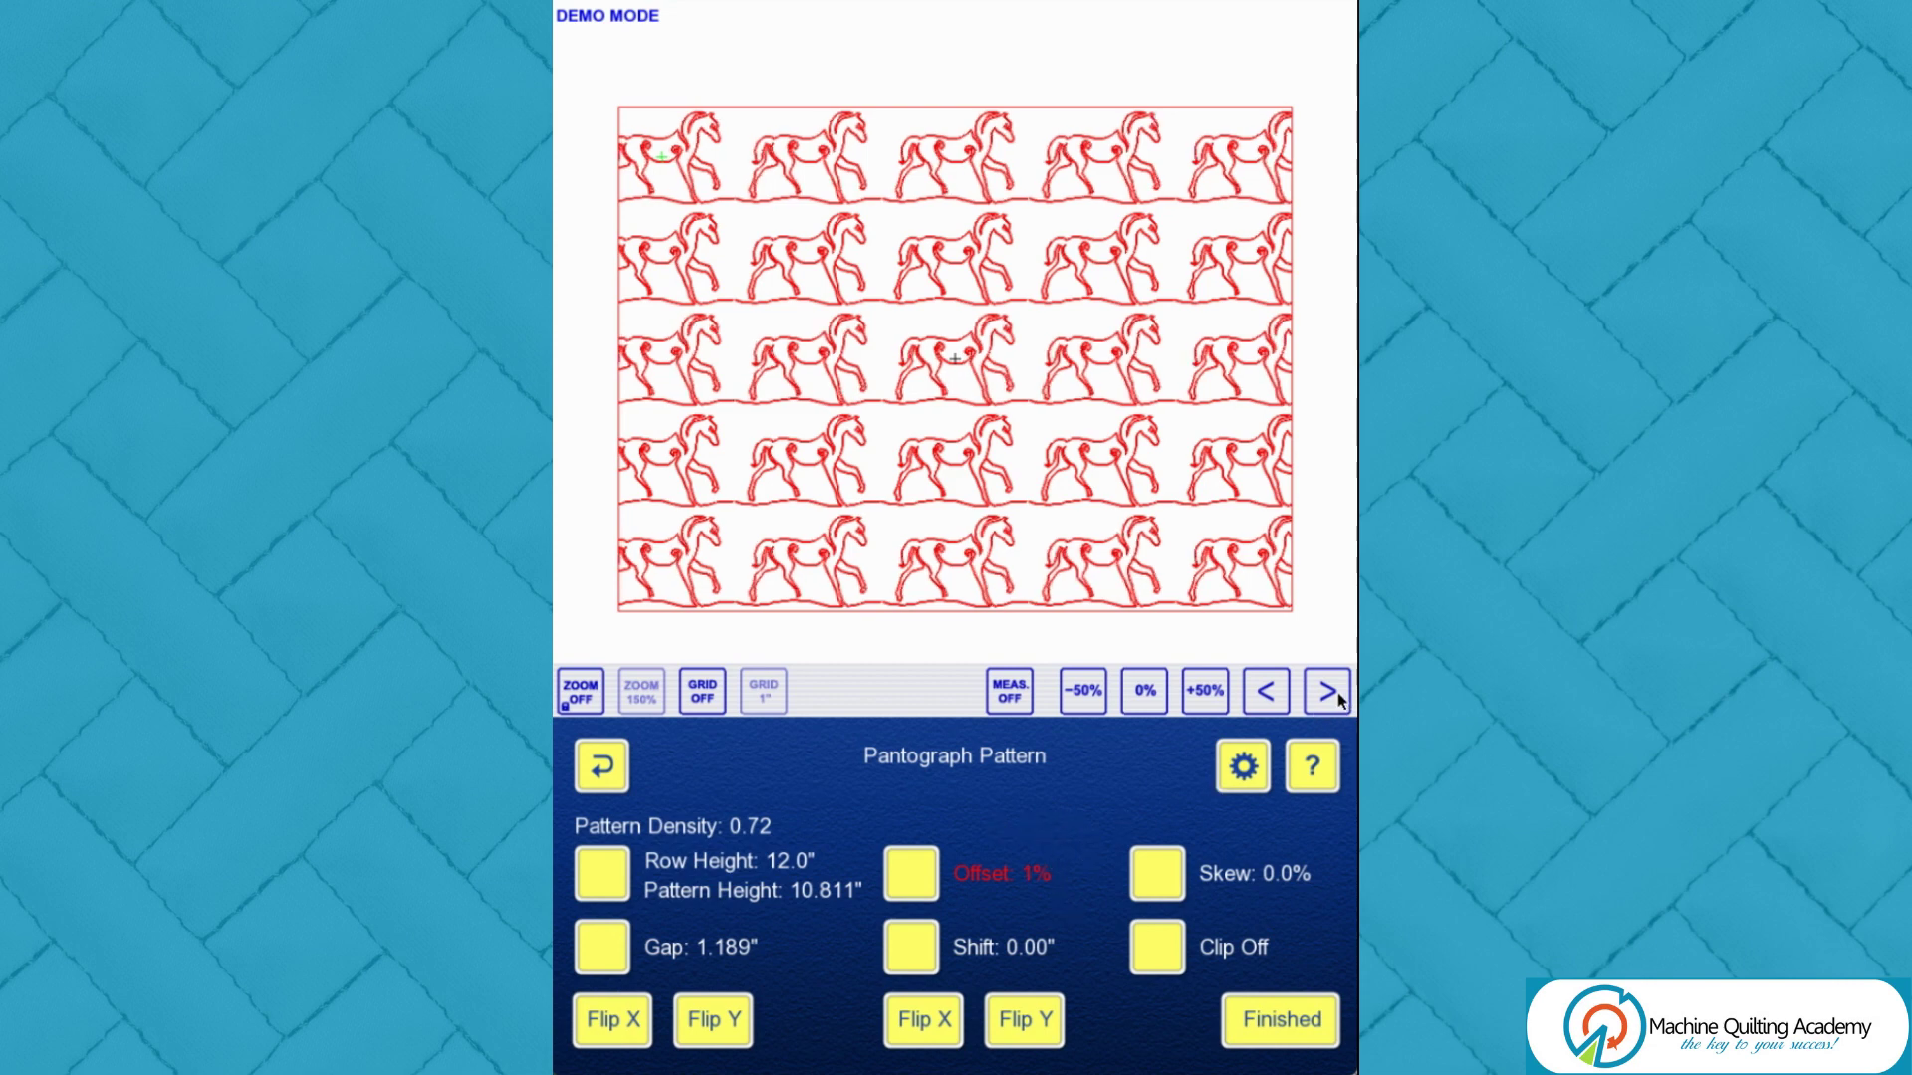
click(1338, 697)
click(1338, 697)
click(1338, 697)
click(1339, 697)
click(1338, 697)
click(1339, 698)
click(1339, 697)
click(1339, 697)
click(1339, 697)
click(1339, 697)
click(1339, 697)
click(1338, 697)
click(1339, 697)
click(1339, 697)
click(1339, 697)
click(1338, 697)
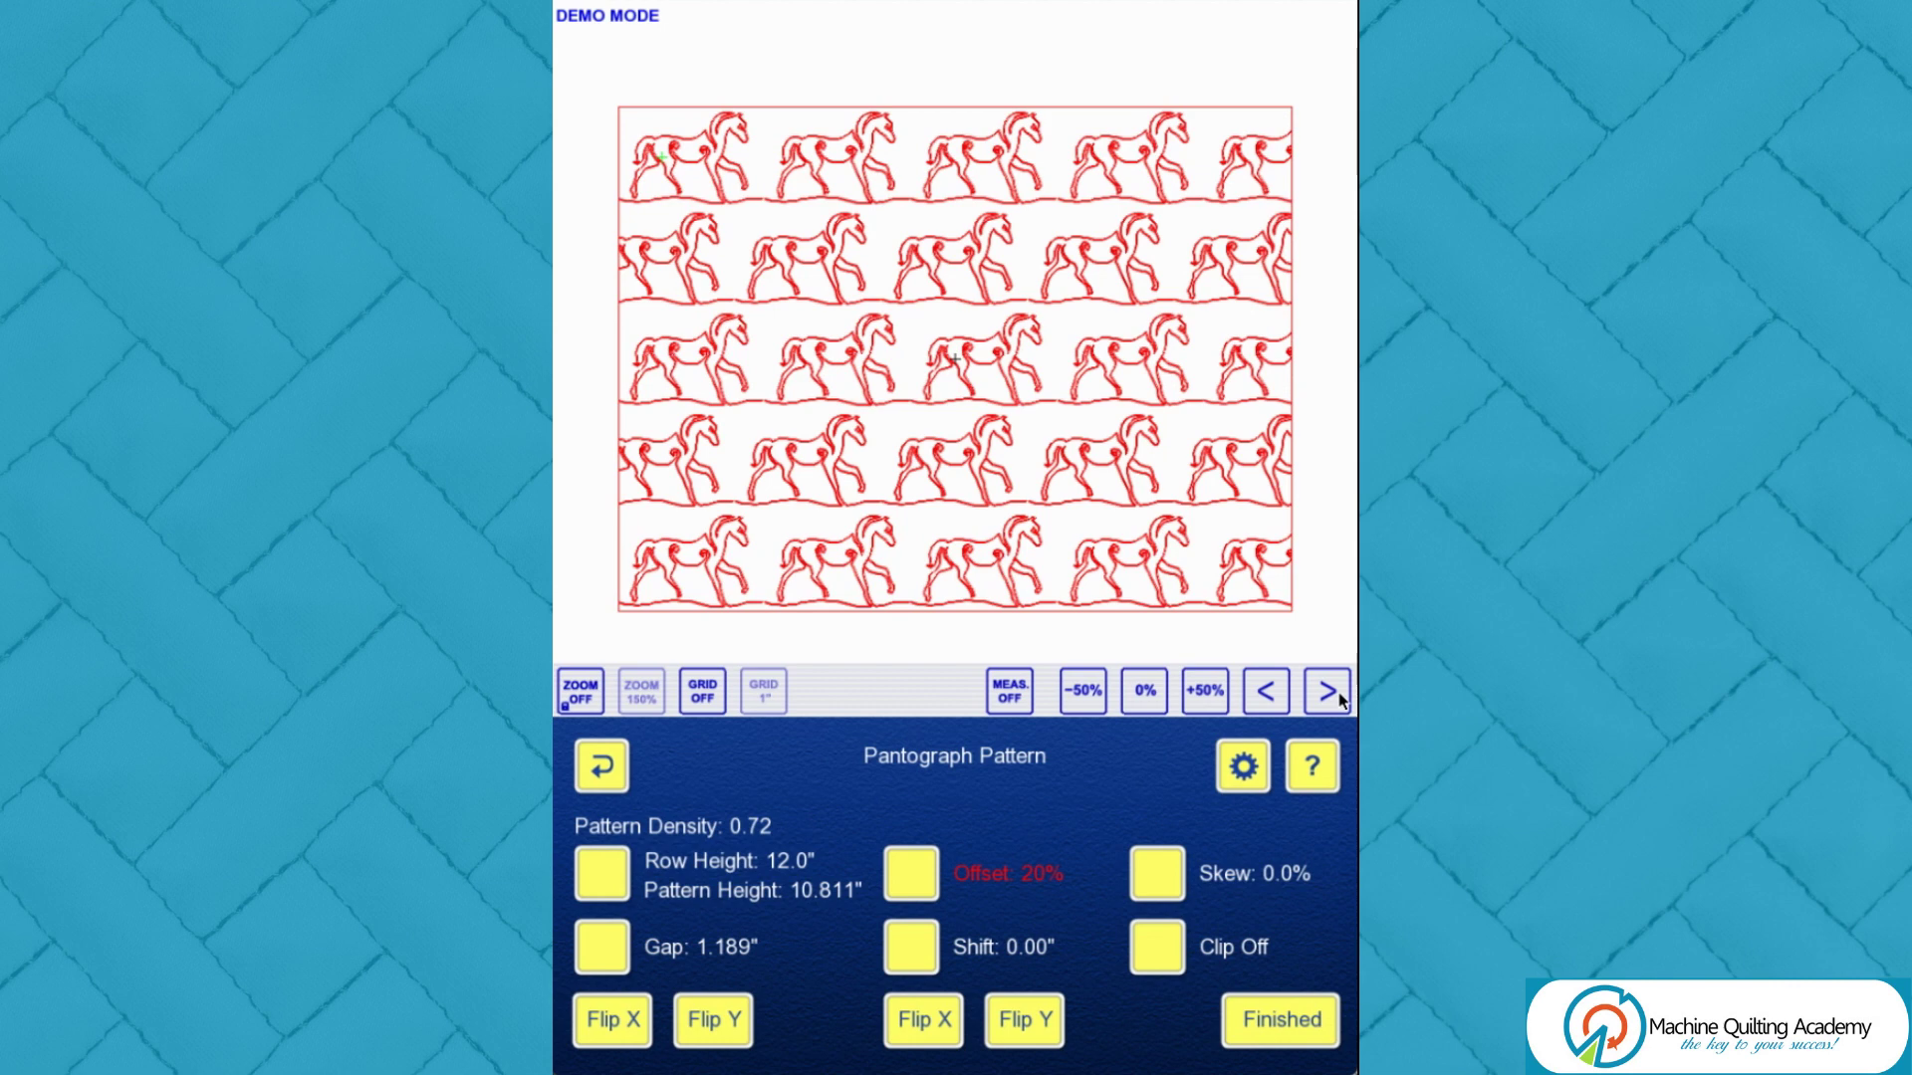
click(1339, 697)
click(1338, 697)
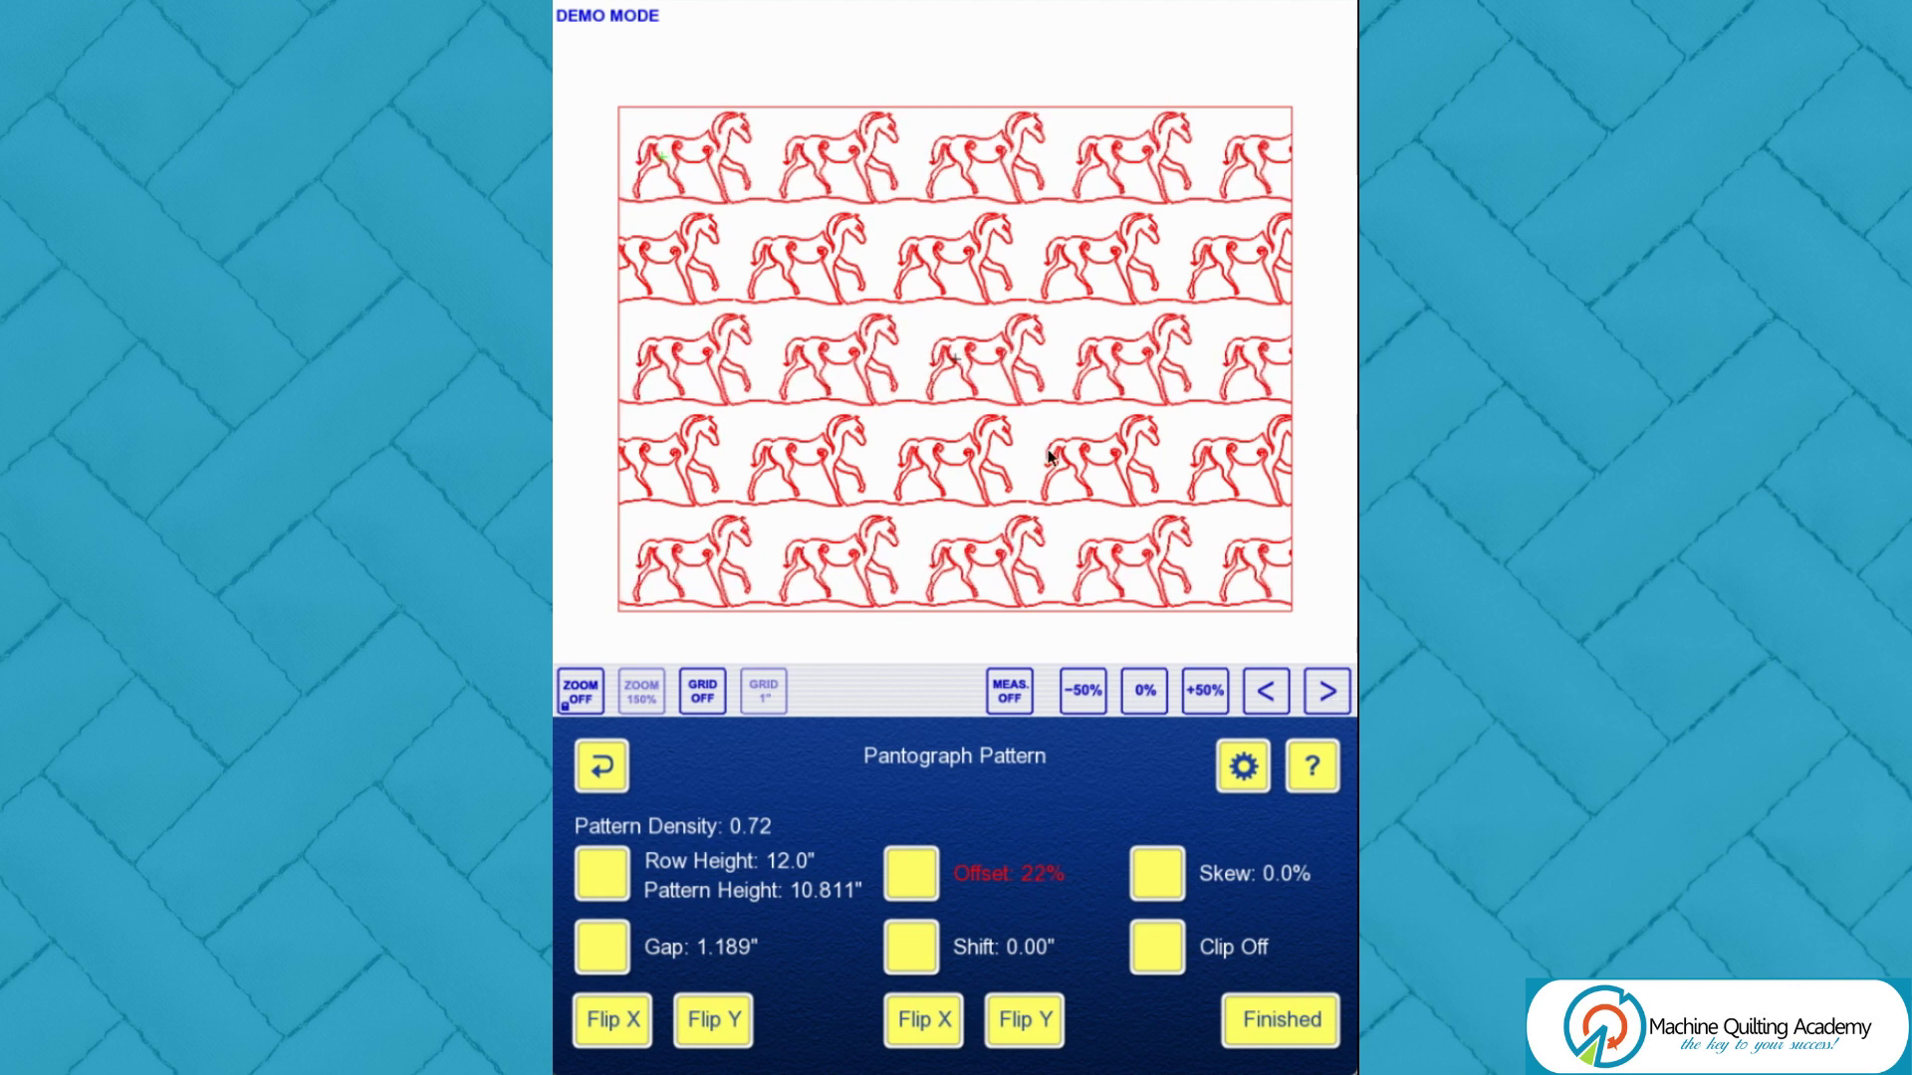
Step: Try a -50% offset on the odd rows to stagger the horses, and reset the offset to 0%
drag(1028, 377, 1233, 367)
click(1083, 696)
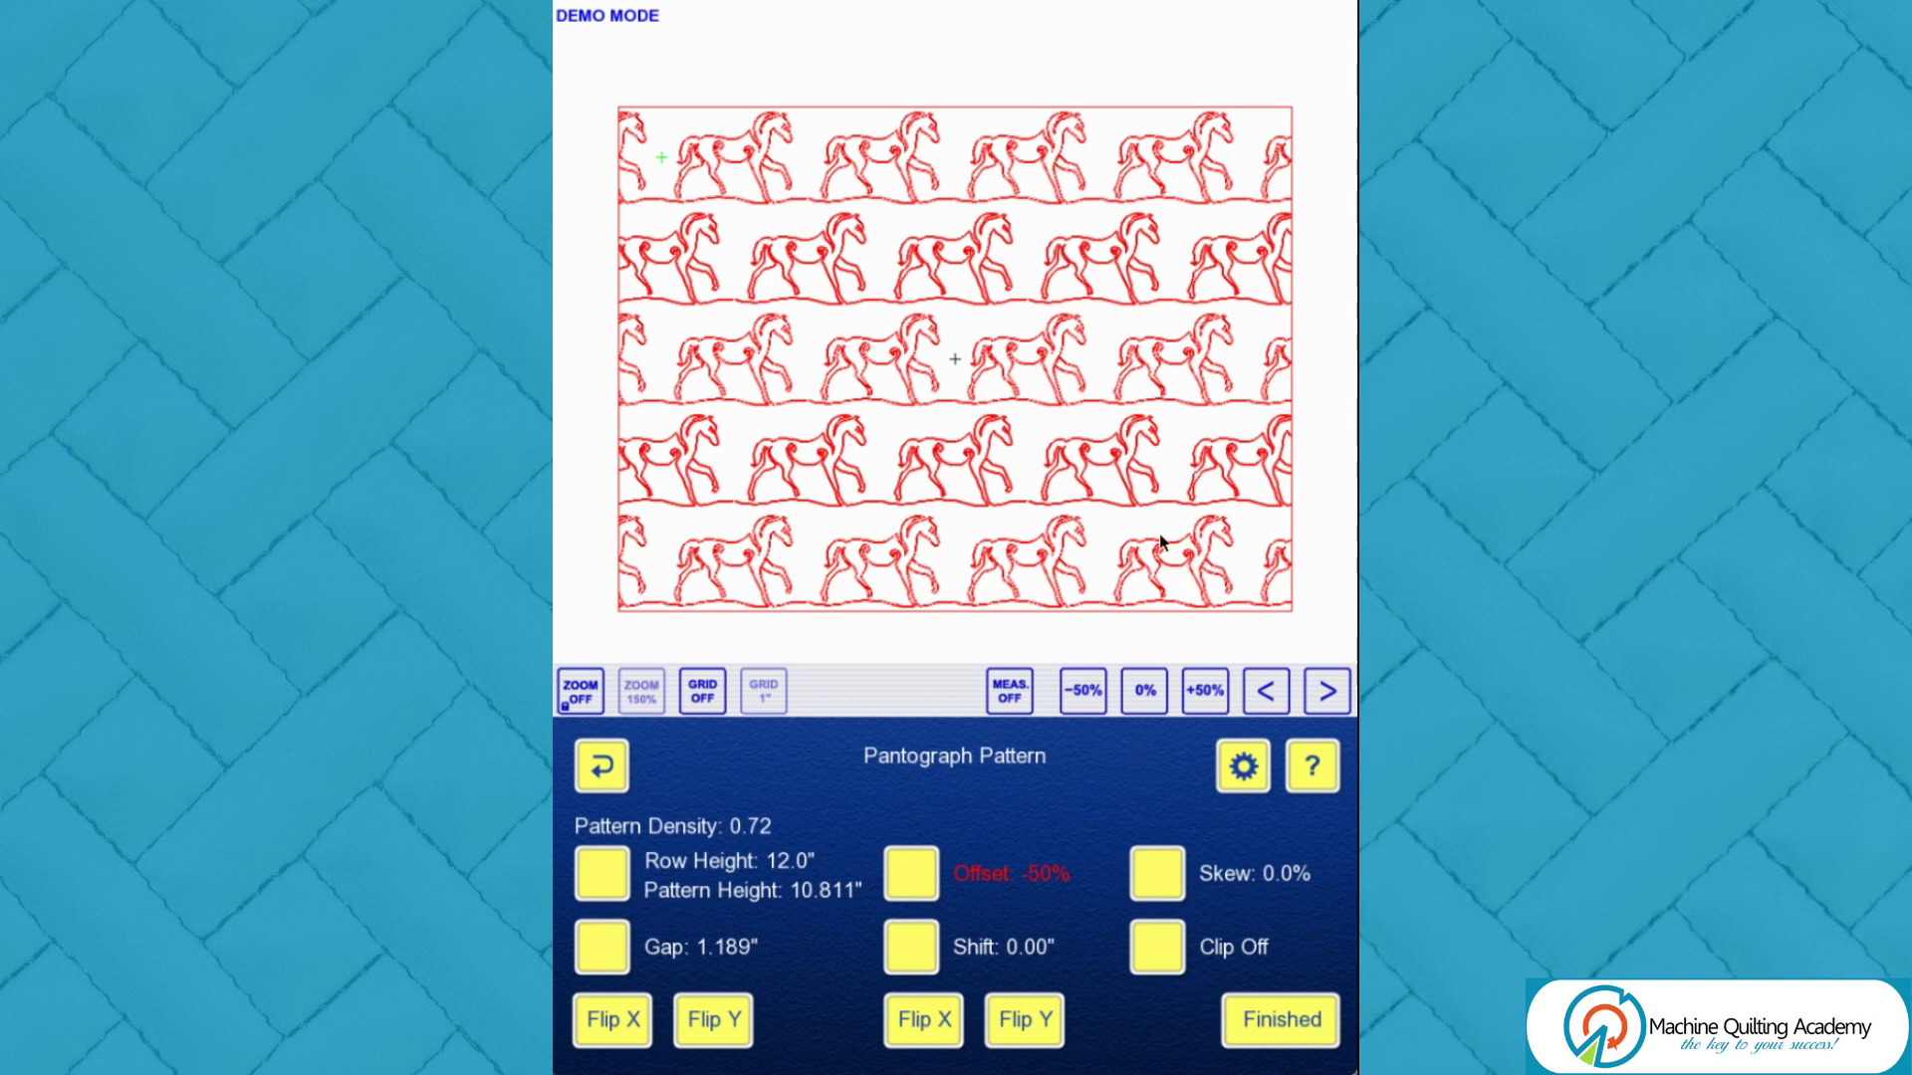
drag(1075, 527, 1058, 528)
click(1140, 679)
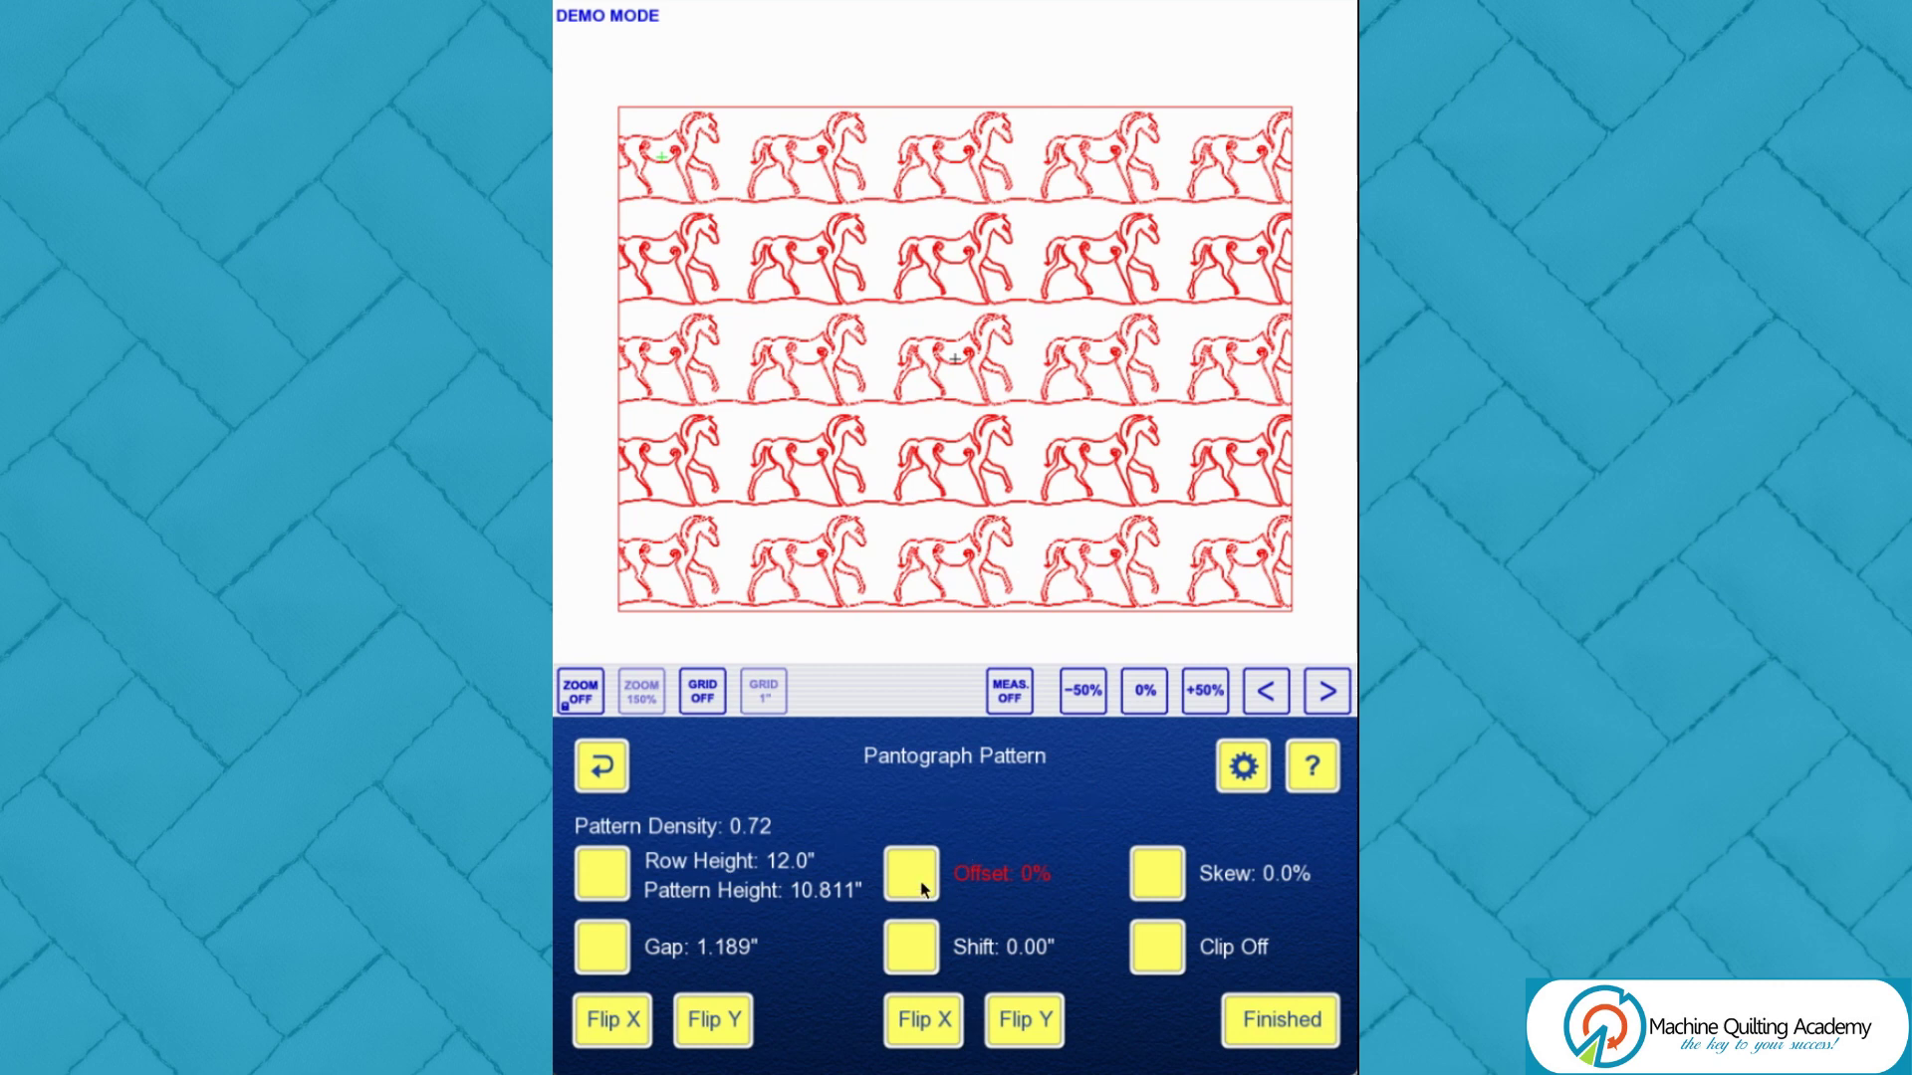
Step: Enable Progressive Offset in the pantograph configuration and move the horse rows to a 44% offset
click(1243, 767)
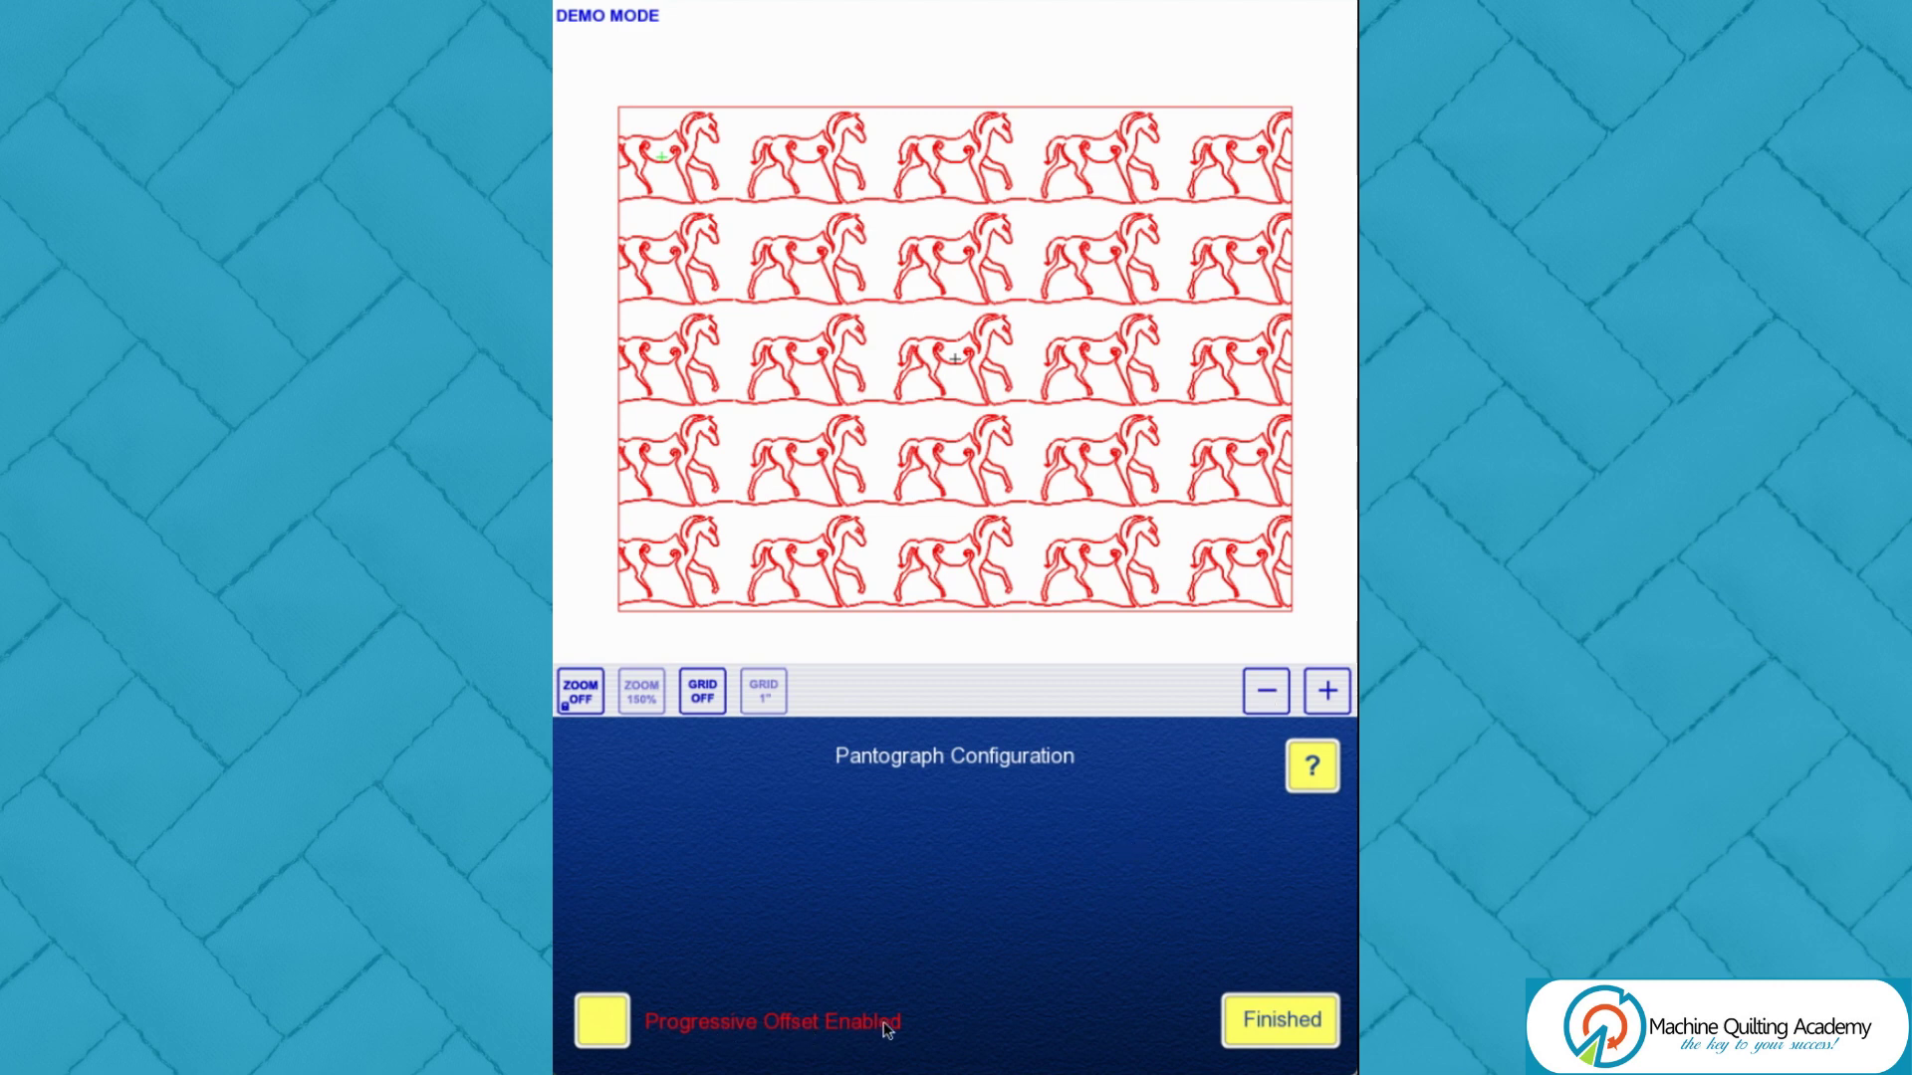
click(1290, 1025)
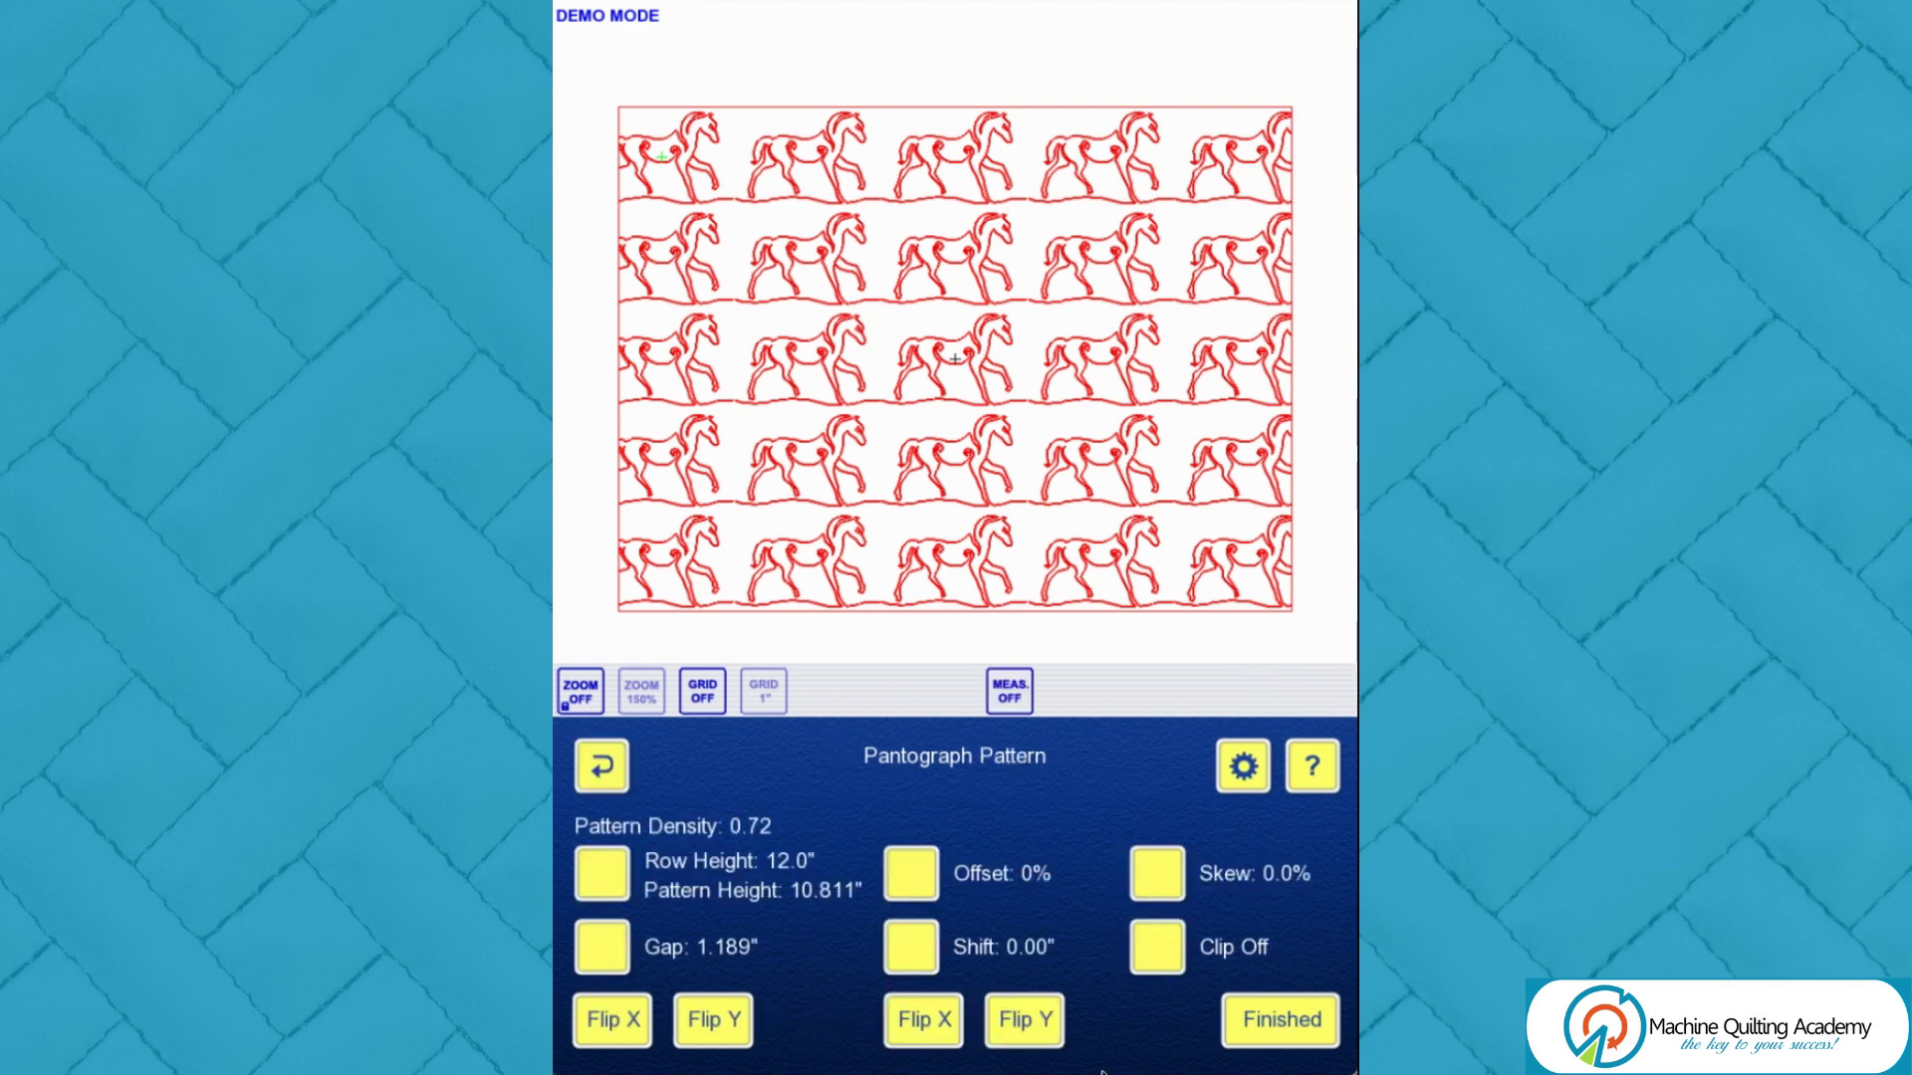
click(911, 876)
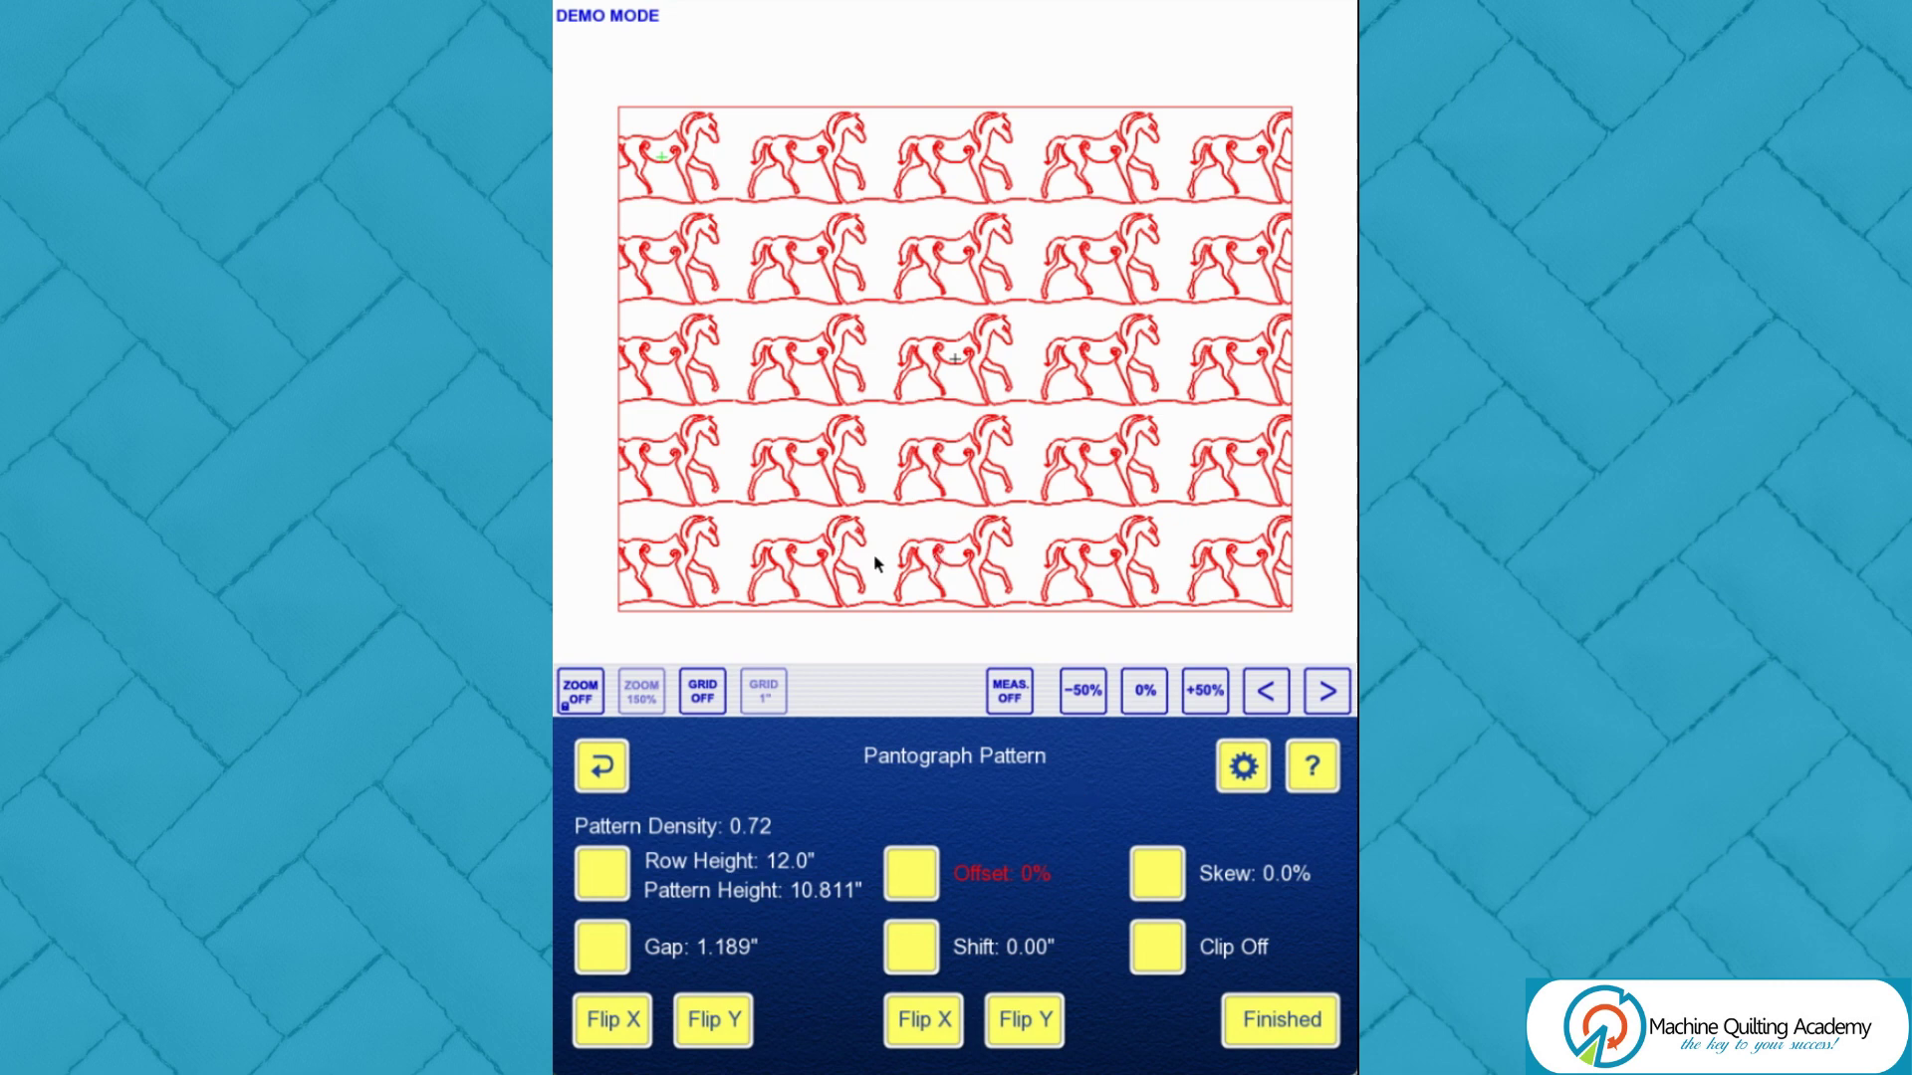
drag(928, 554, 1256, 556)
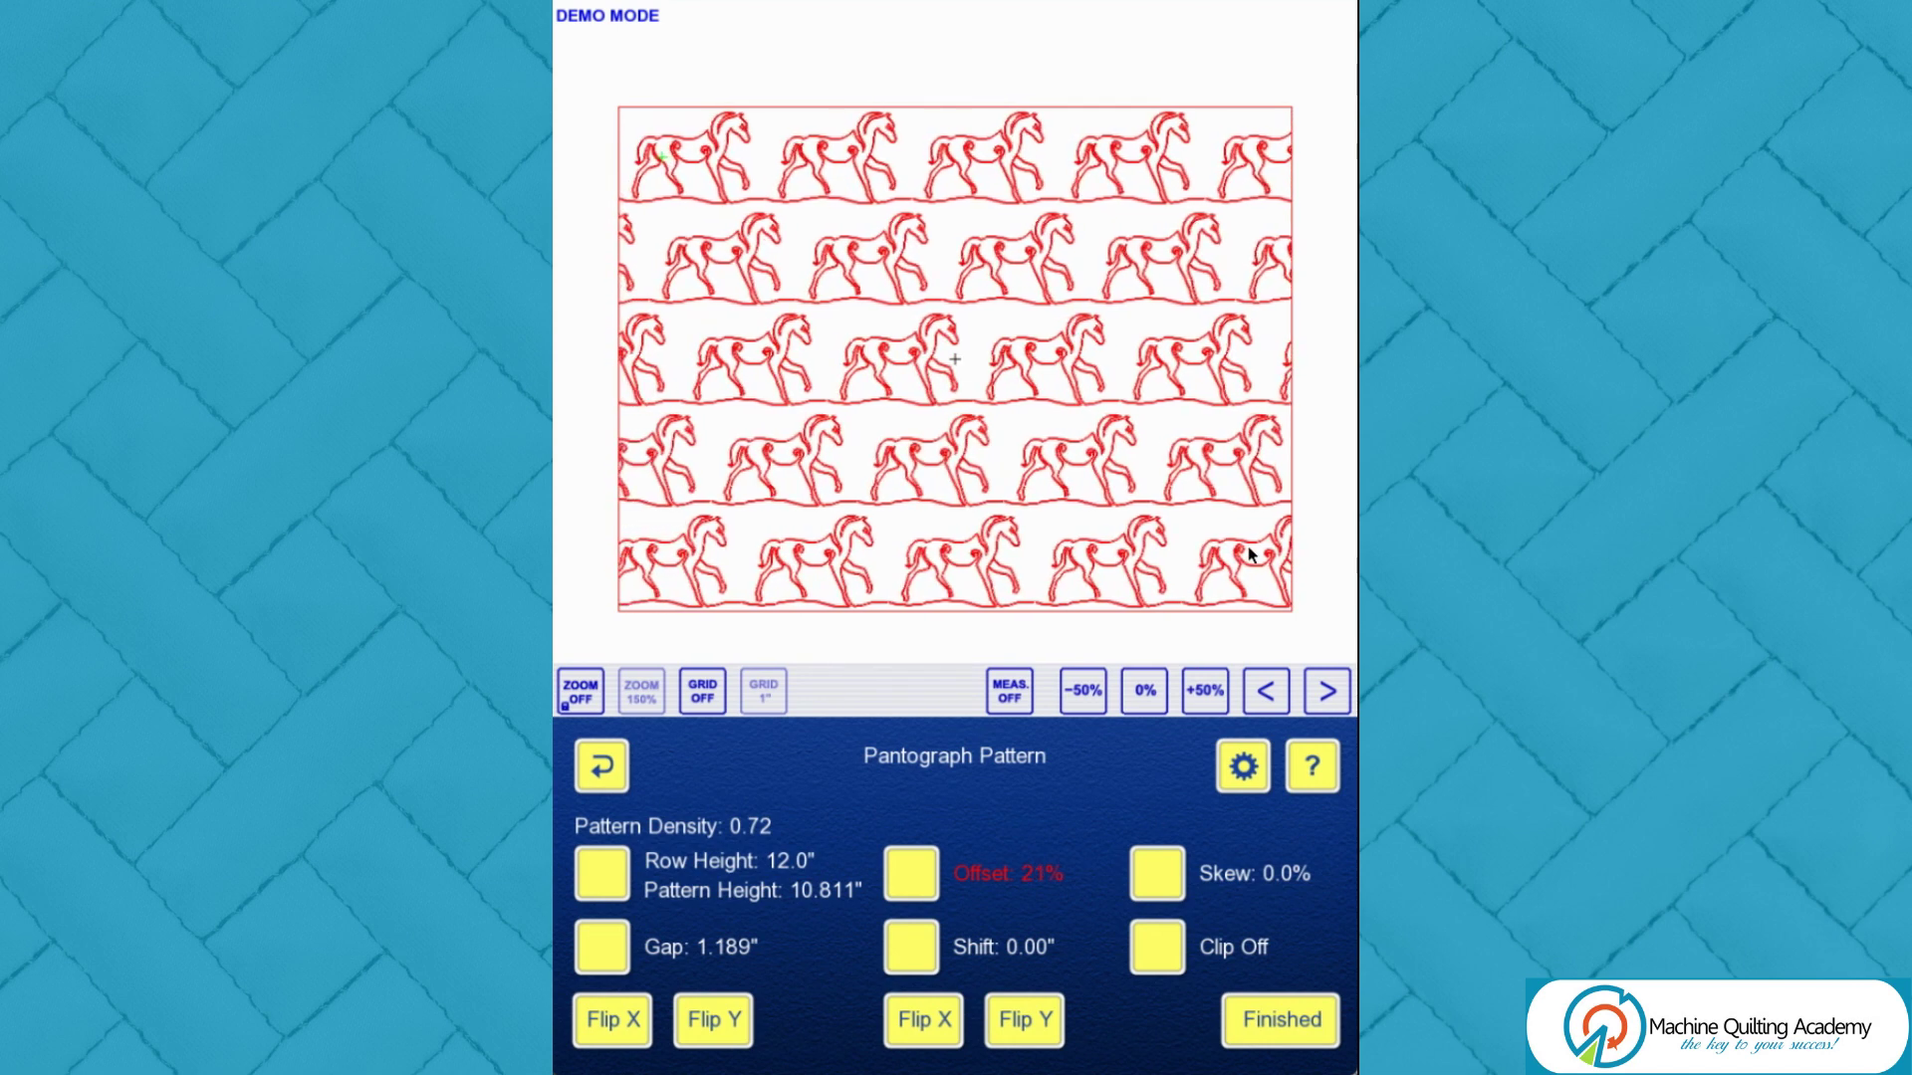
drag(893, 571, 1185, 563)
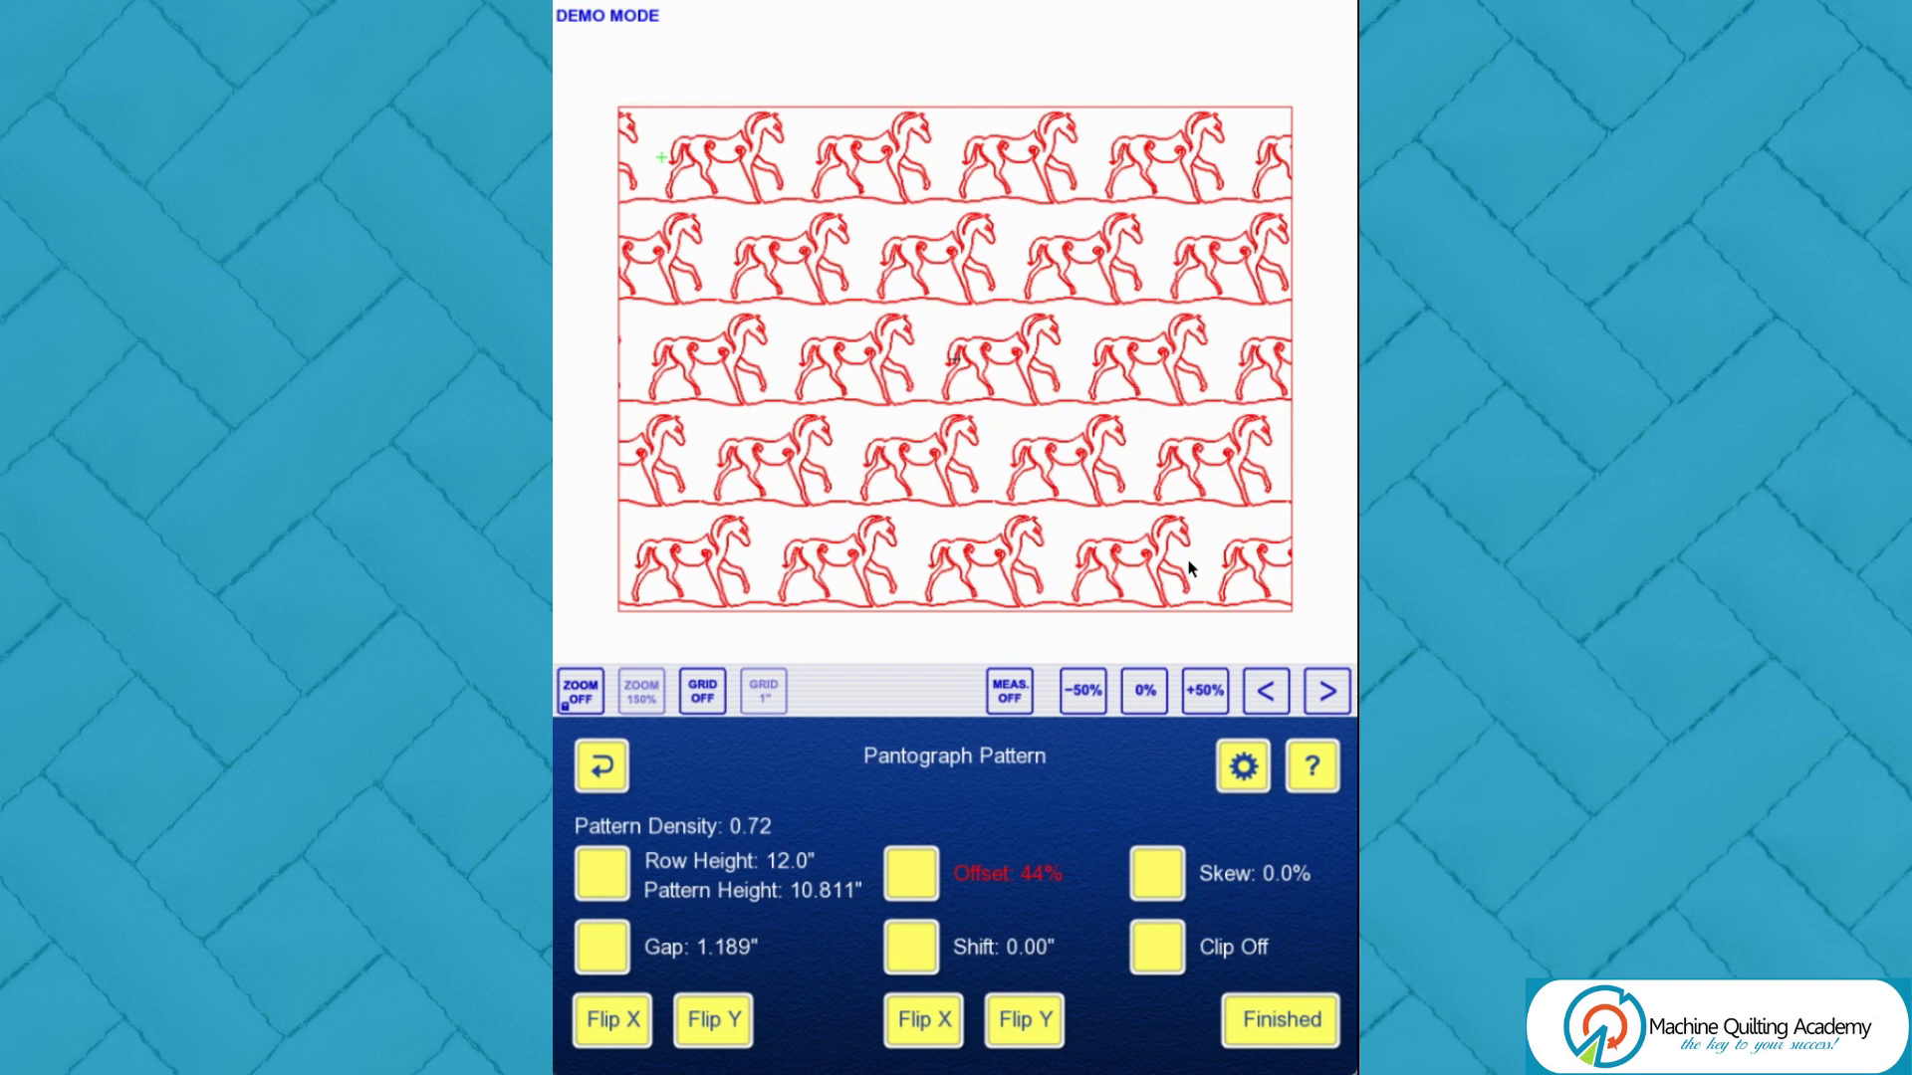
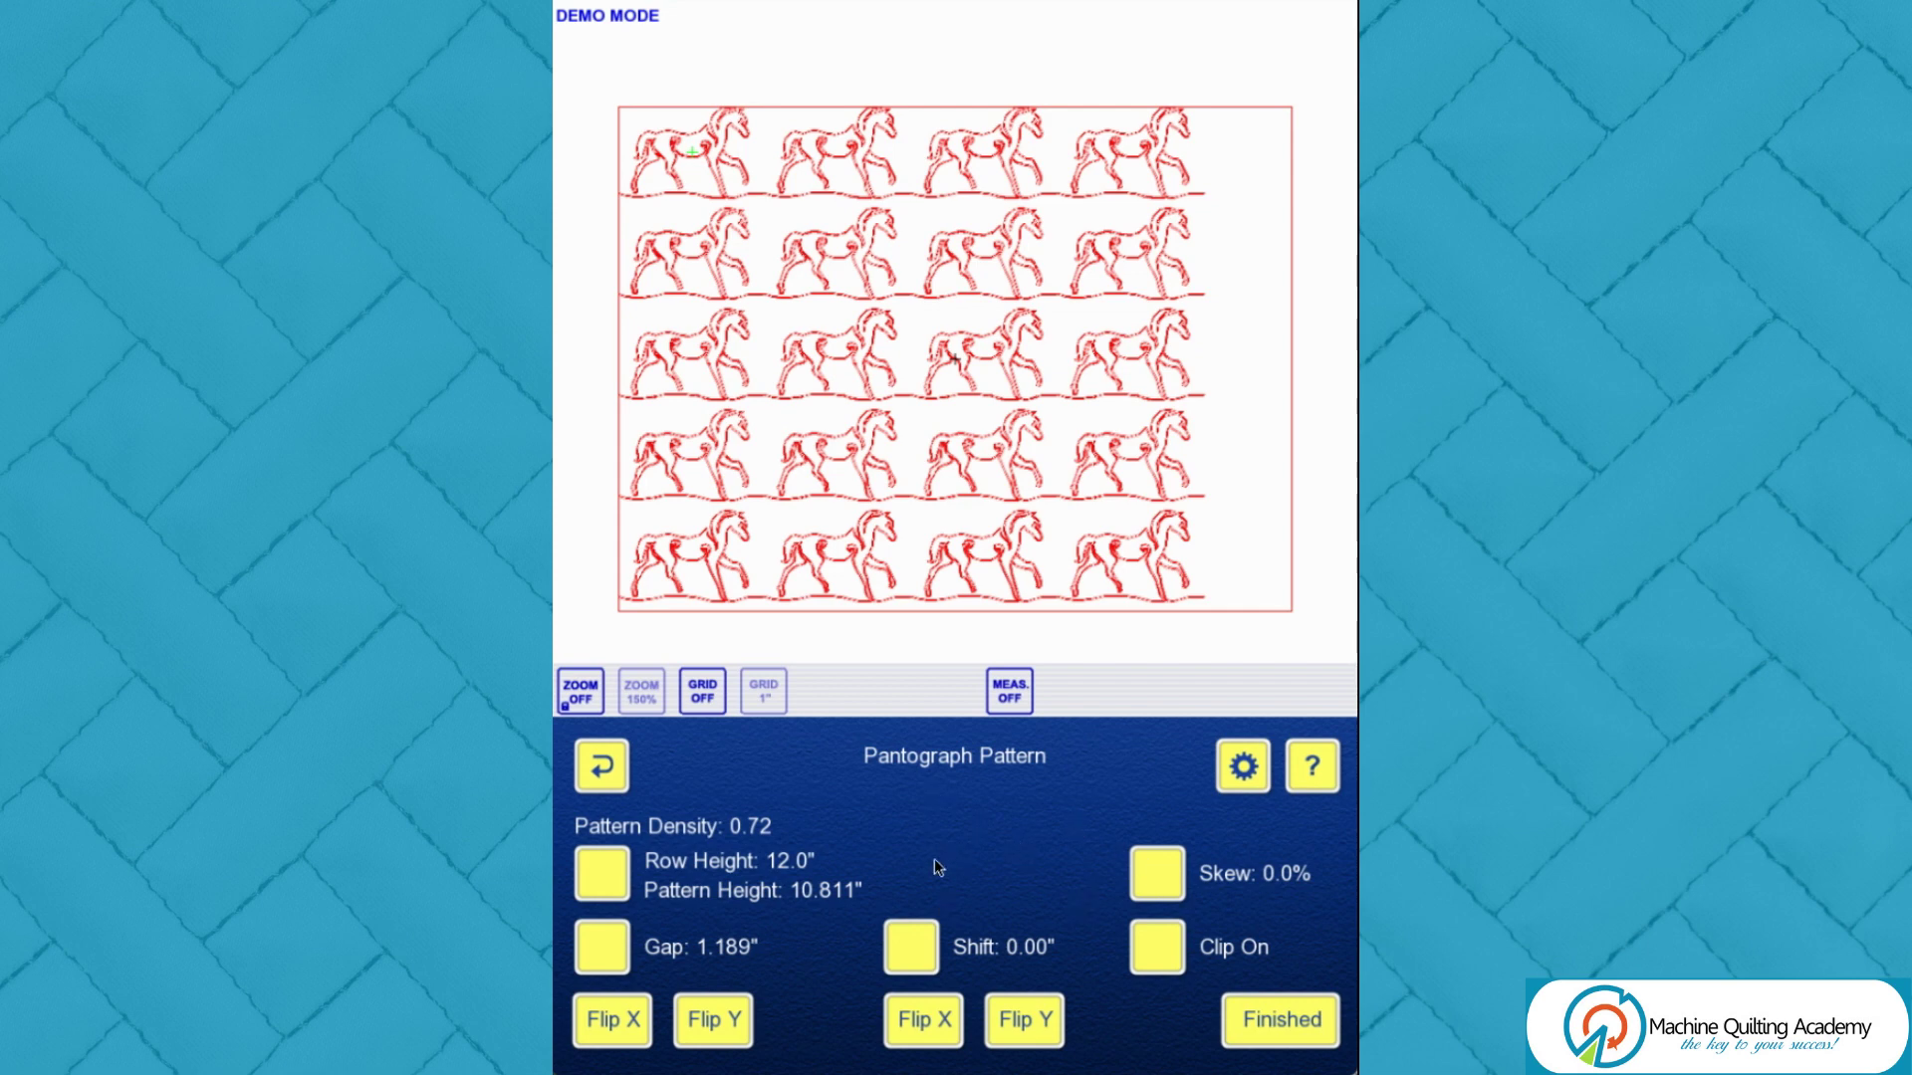
Step: Turn clipping off and set the progressive offset of the horse rows to 24%
click(1157, 889)
click(1168, 954)
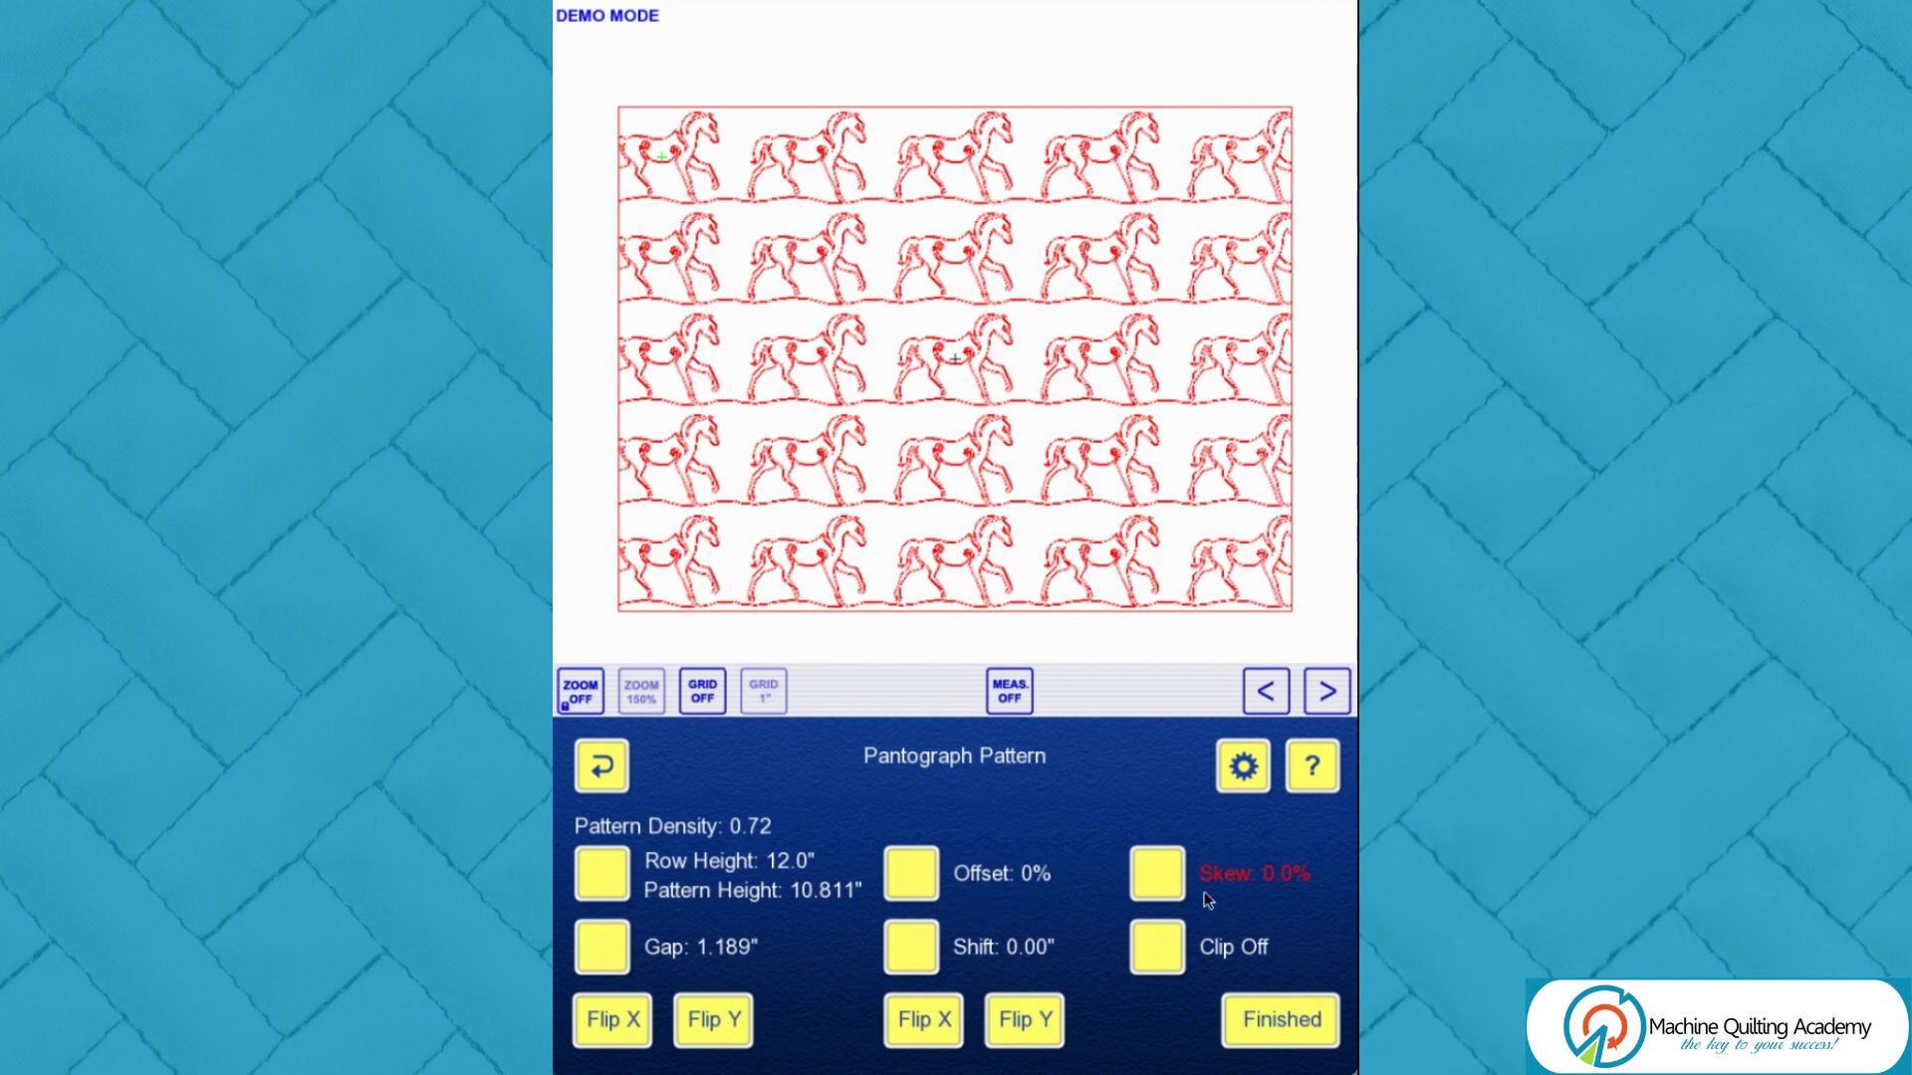
click(916, 882)
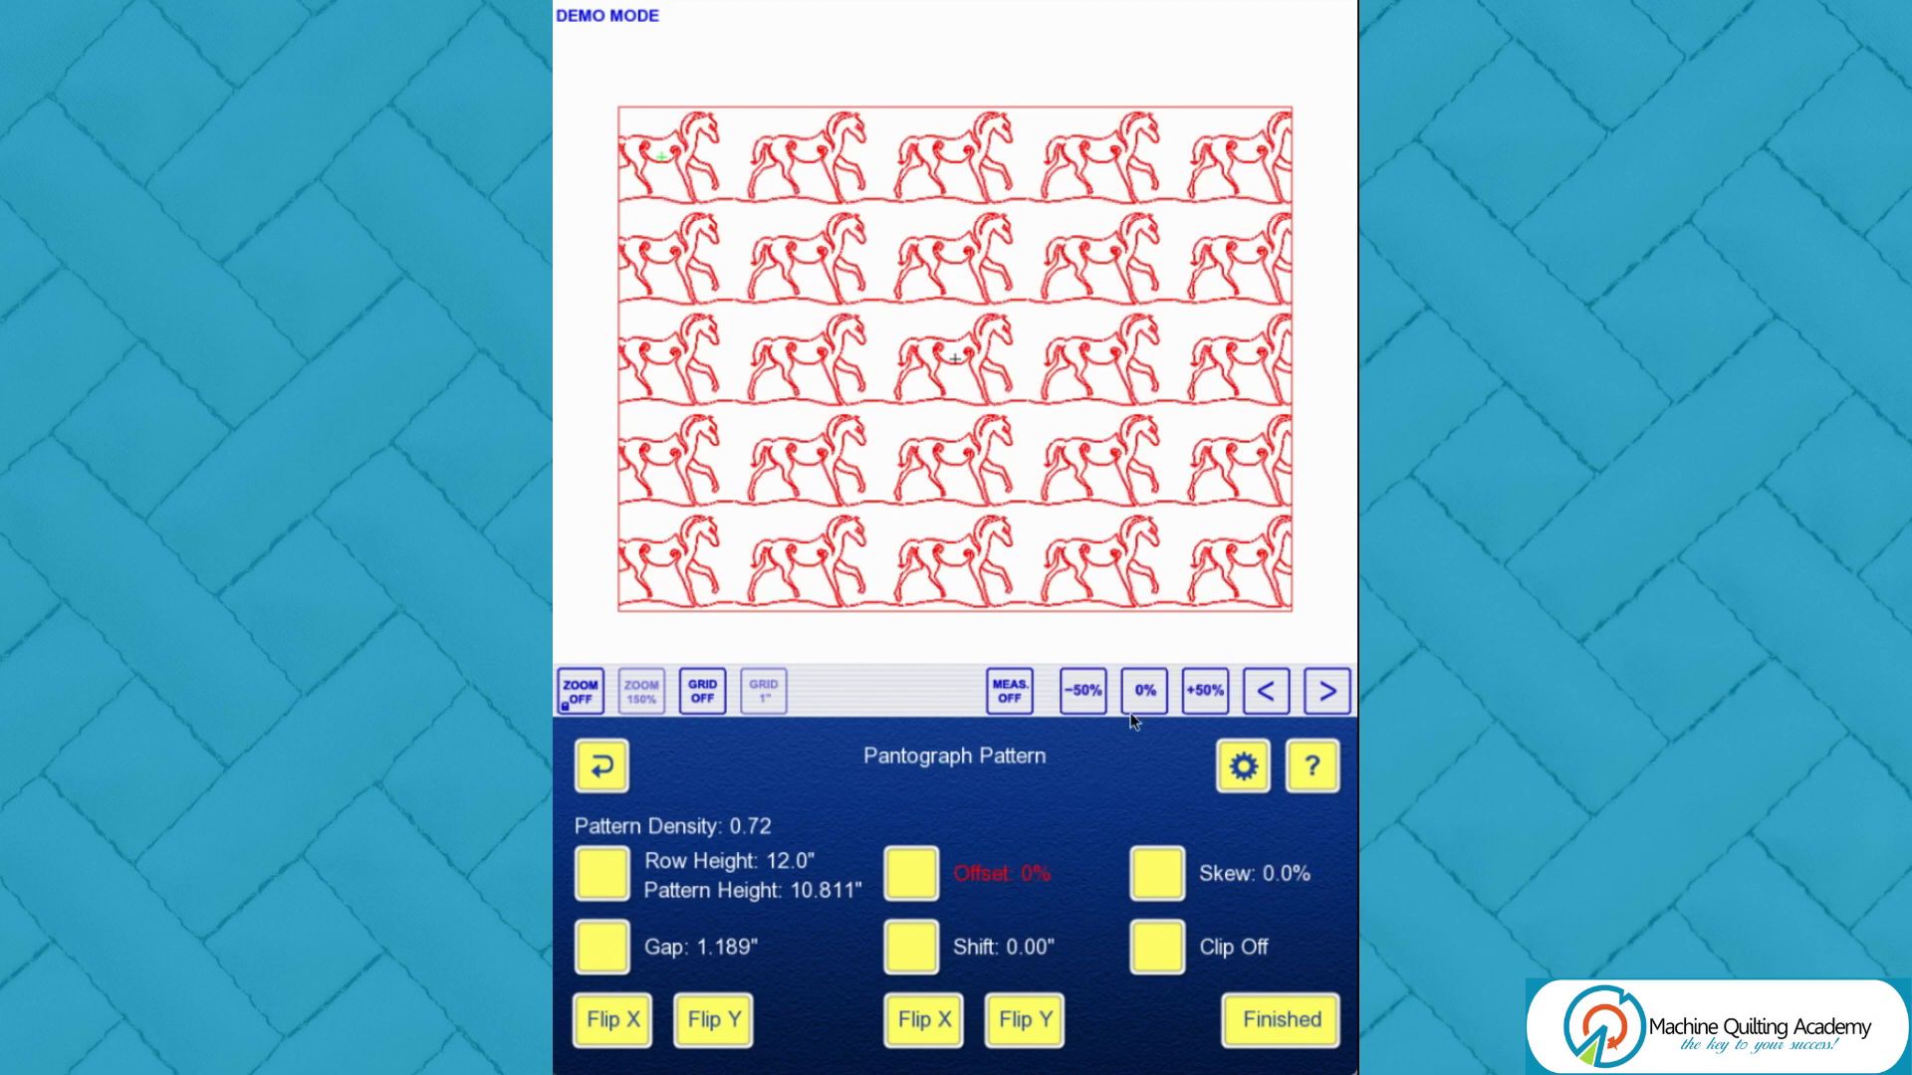
click(1329, 690)
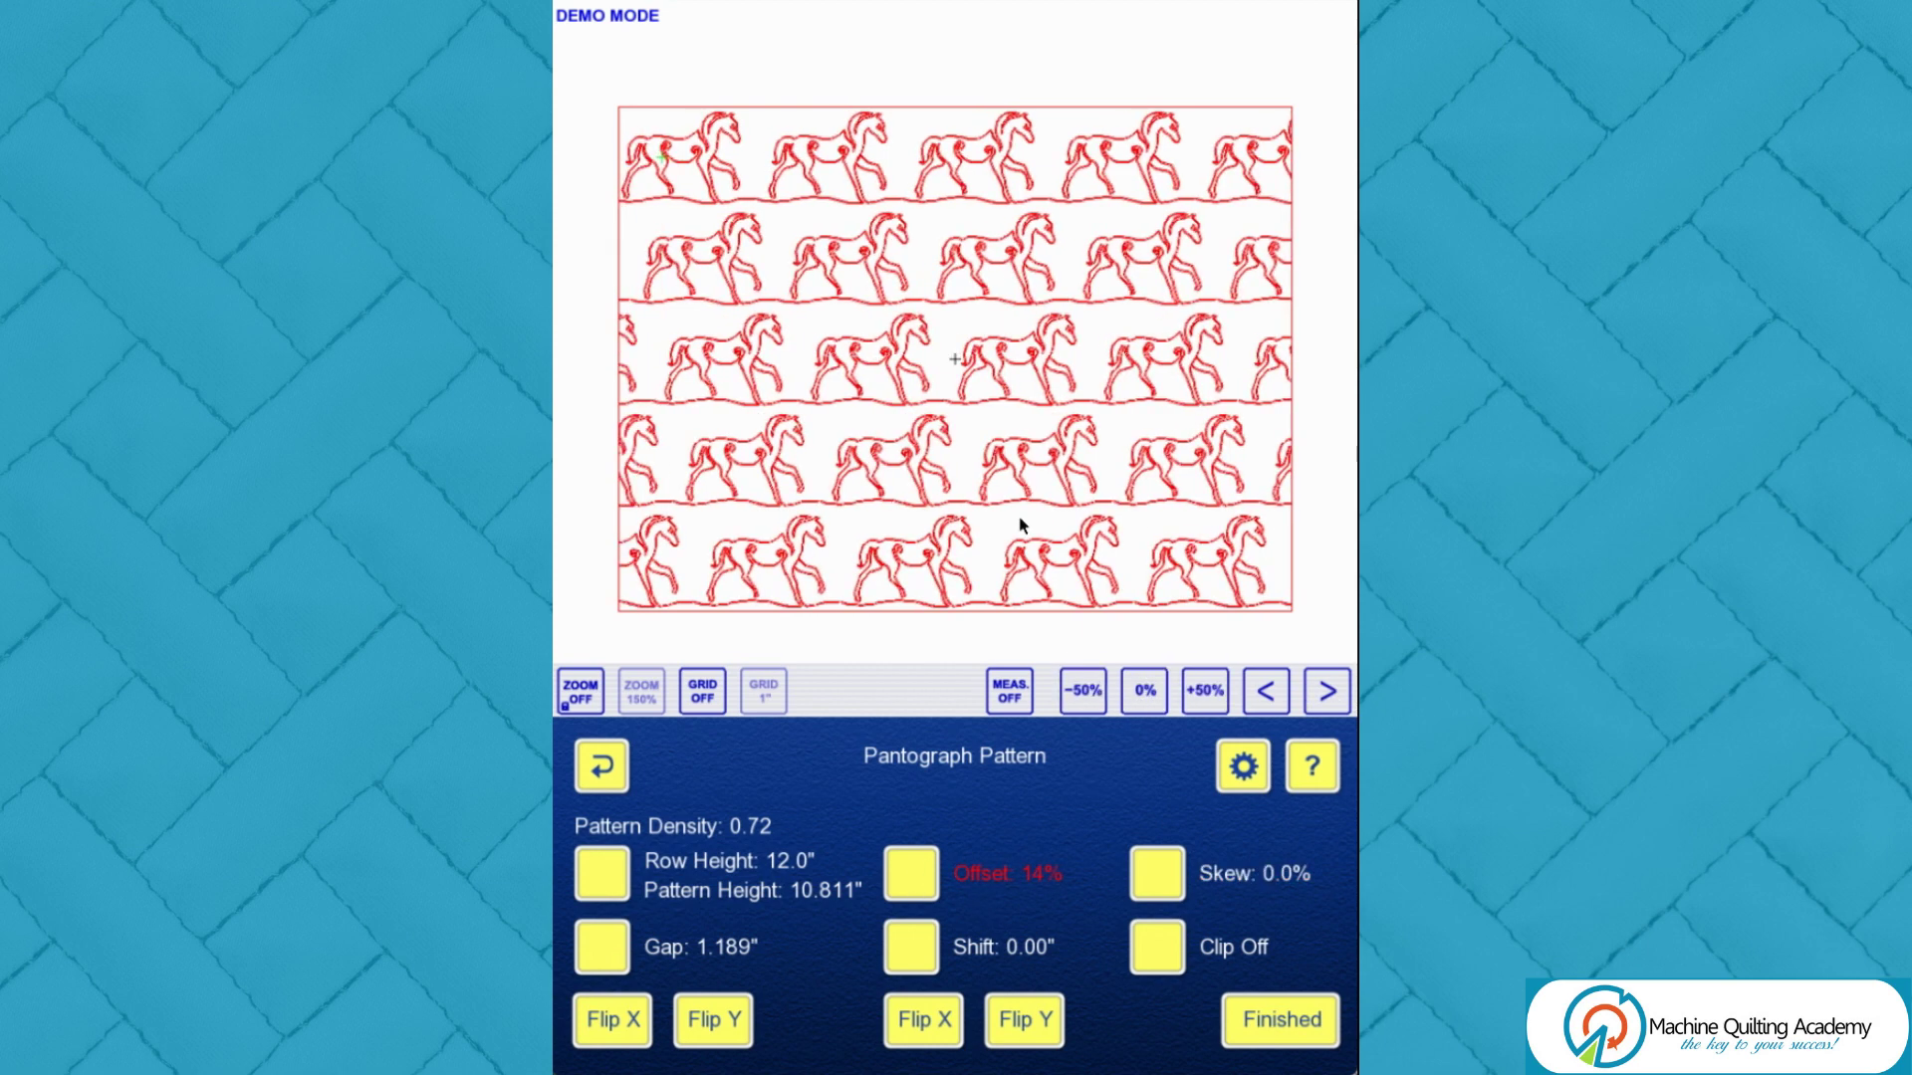
Step: Adjust the skew of the offset horse rows to -9.2% and toggle clipping
click(1158, 874)
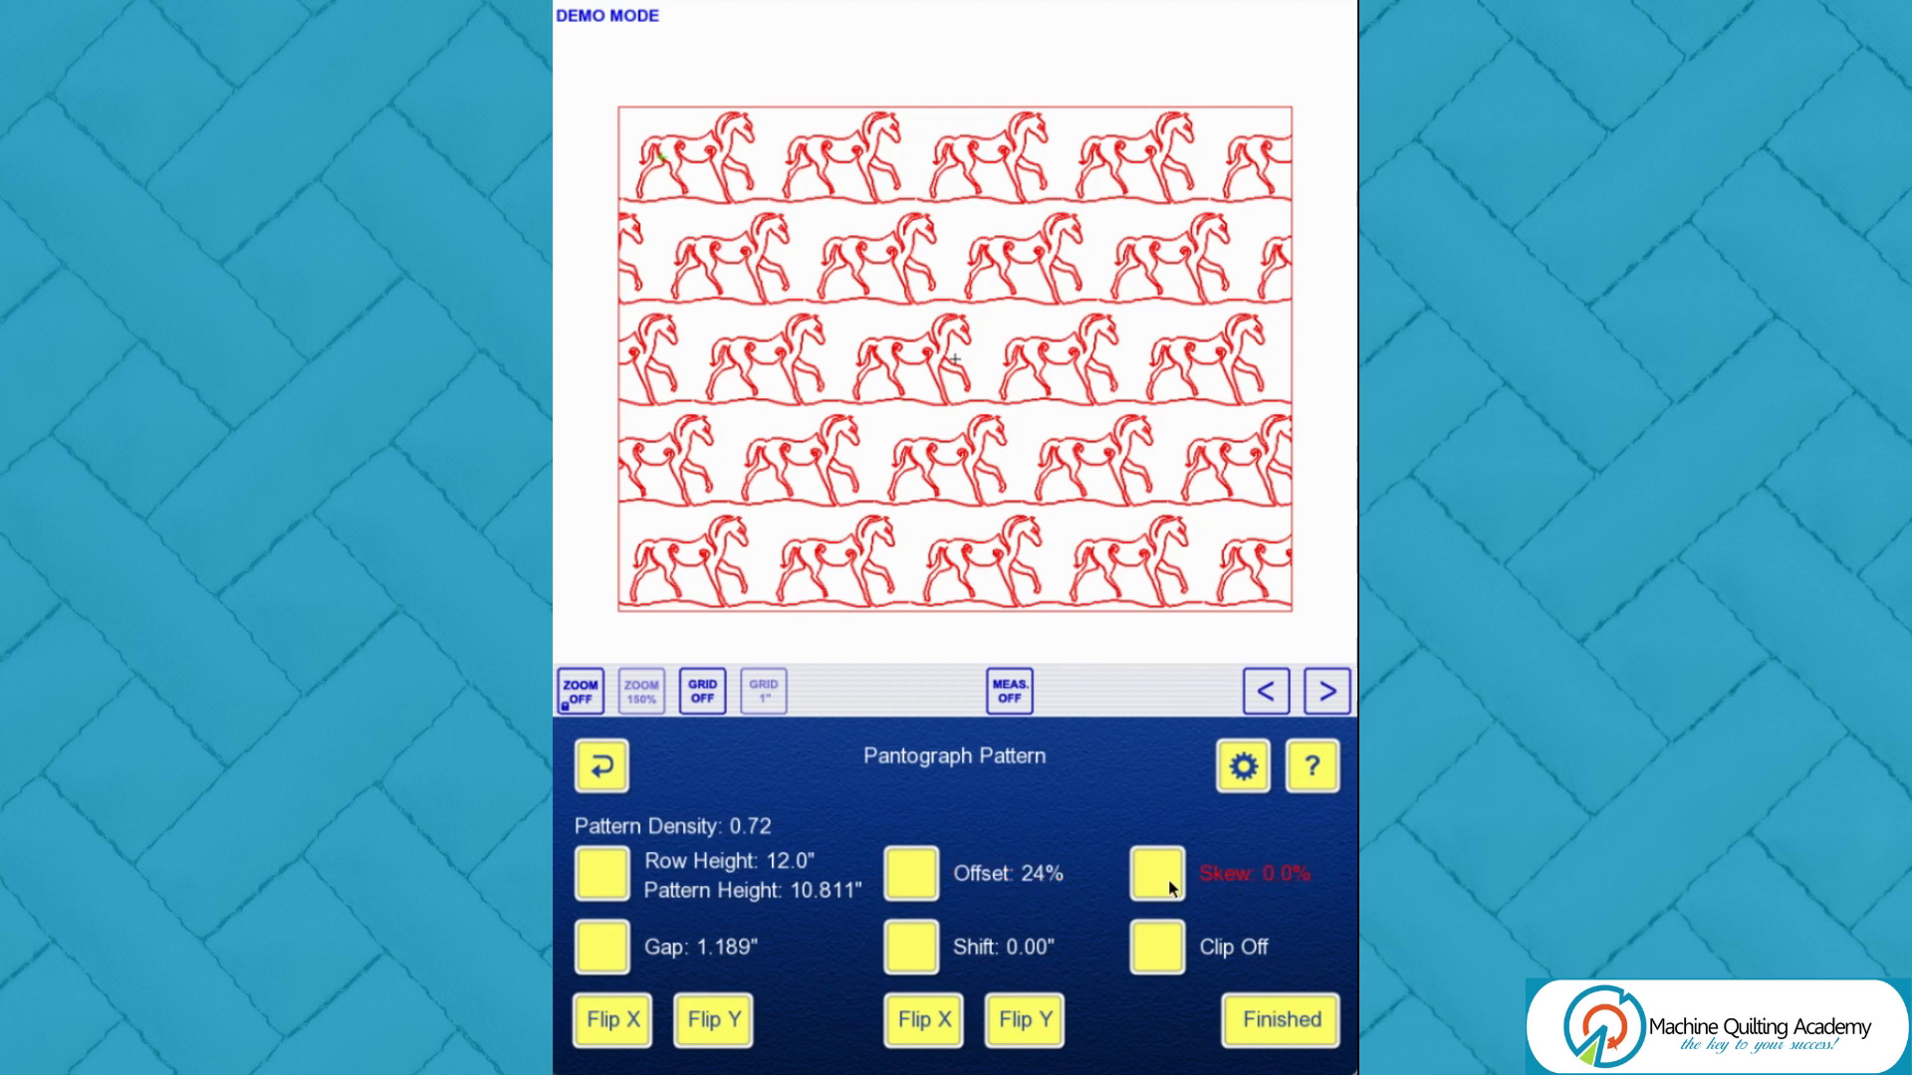
drag(935, 410, 1046, 463)
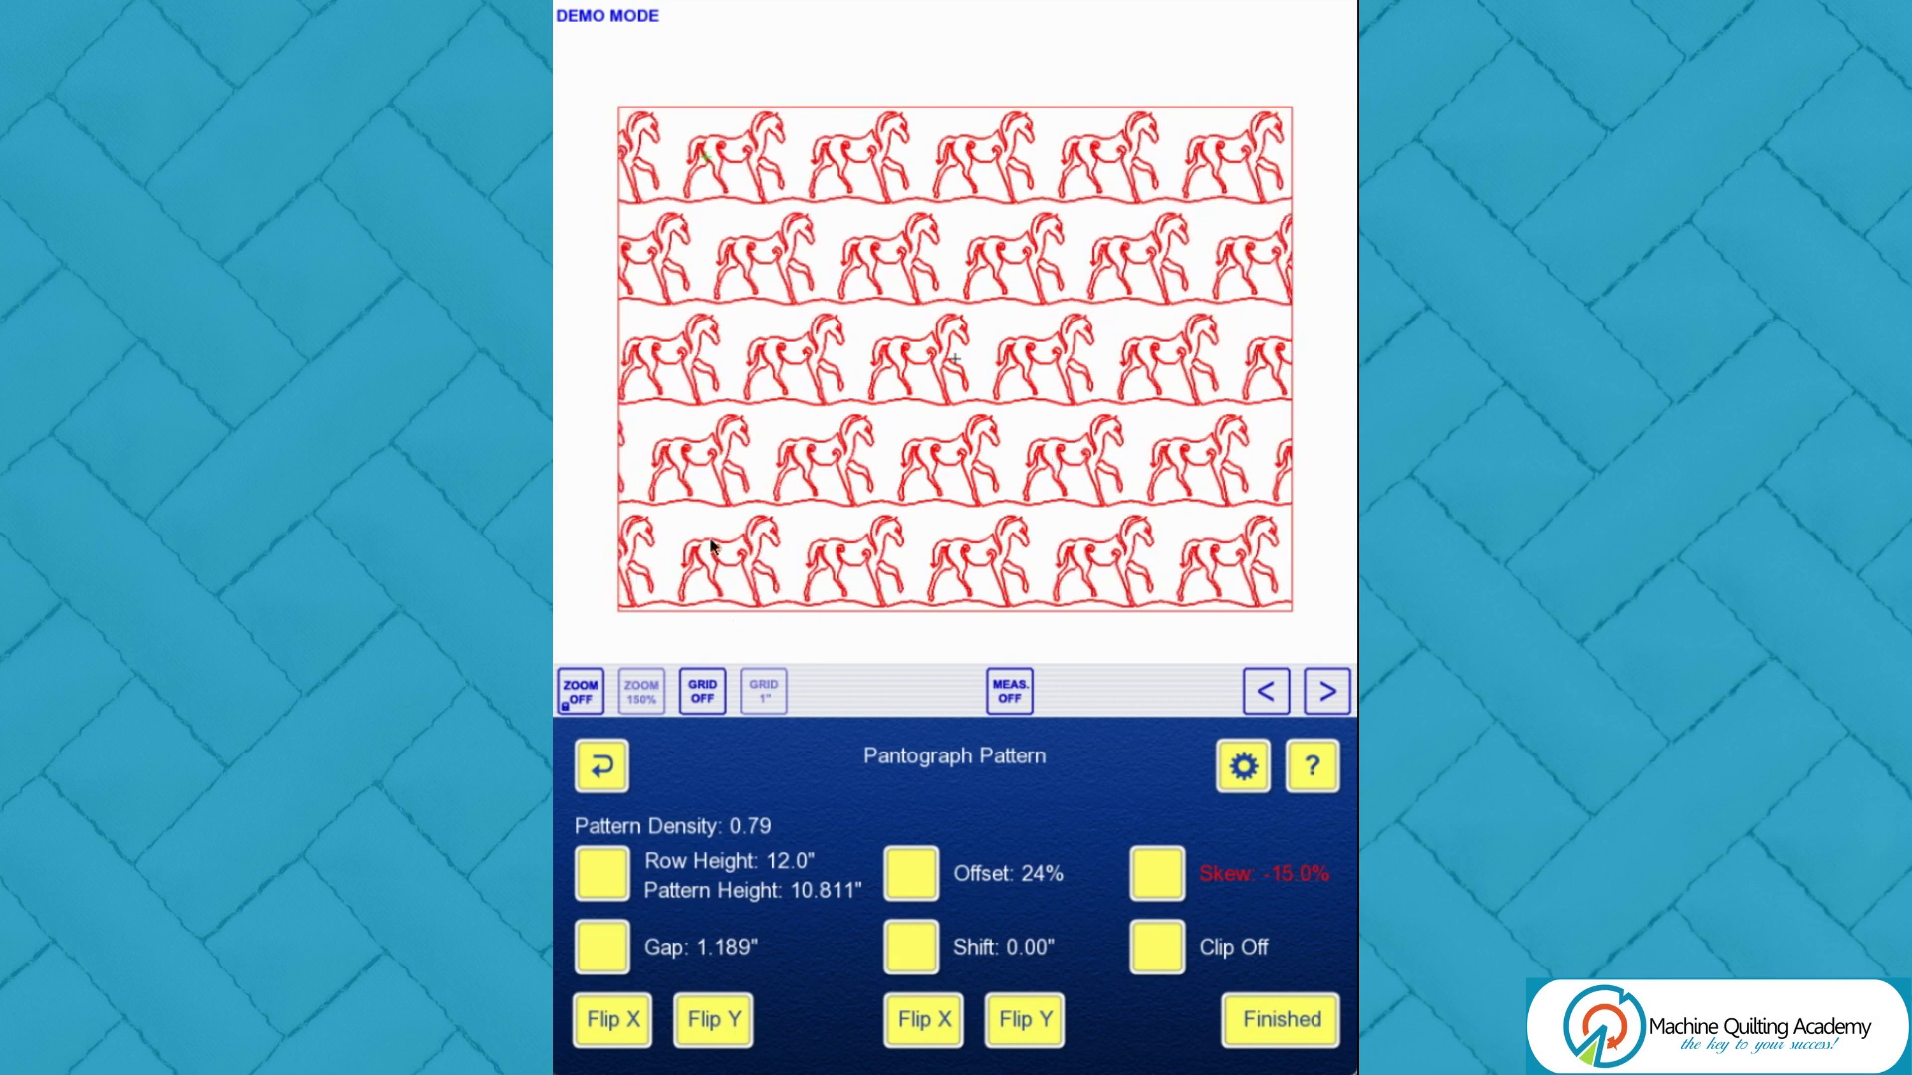
drag(1042, 398, 1122, 413)
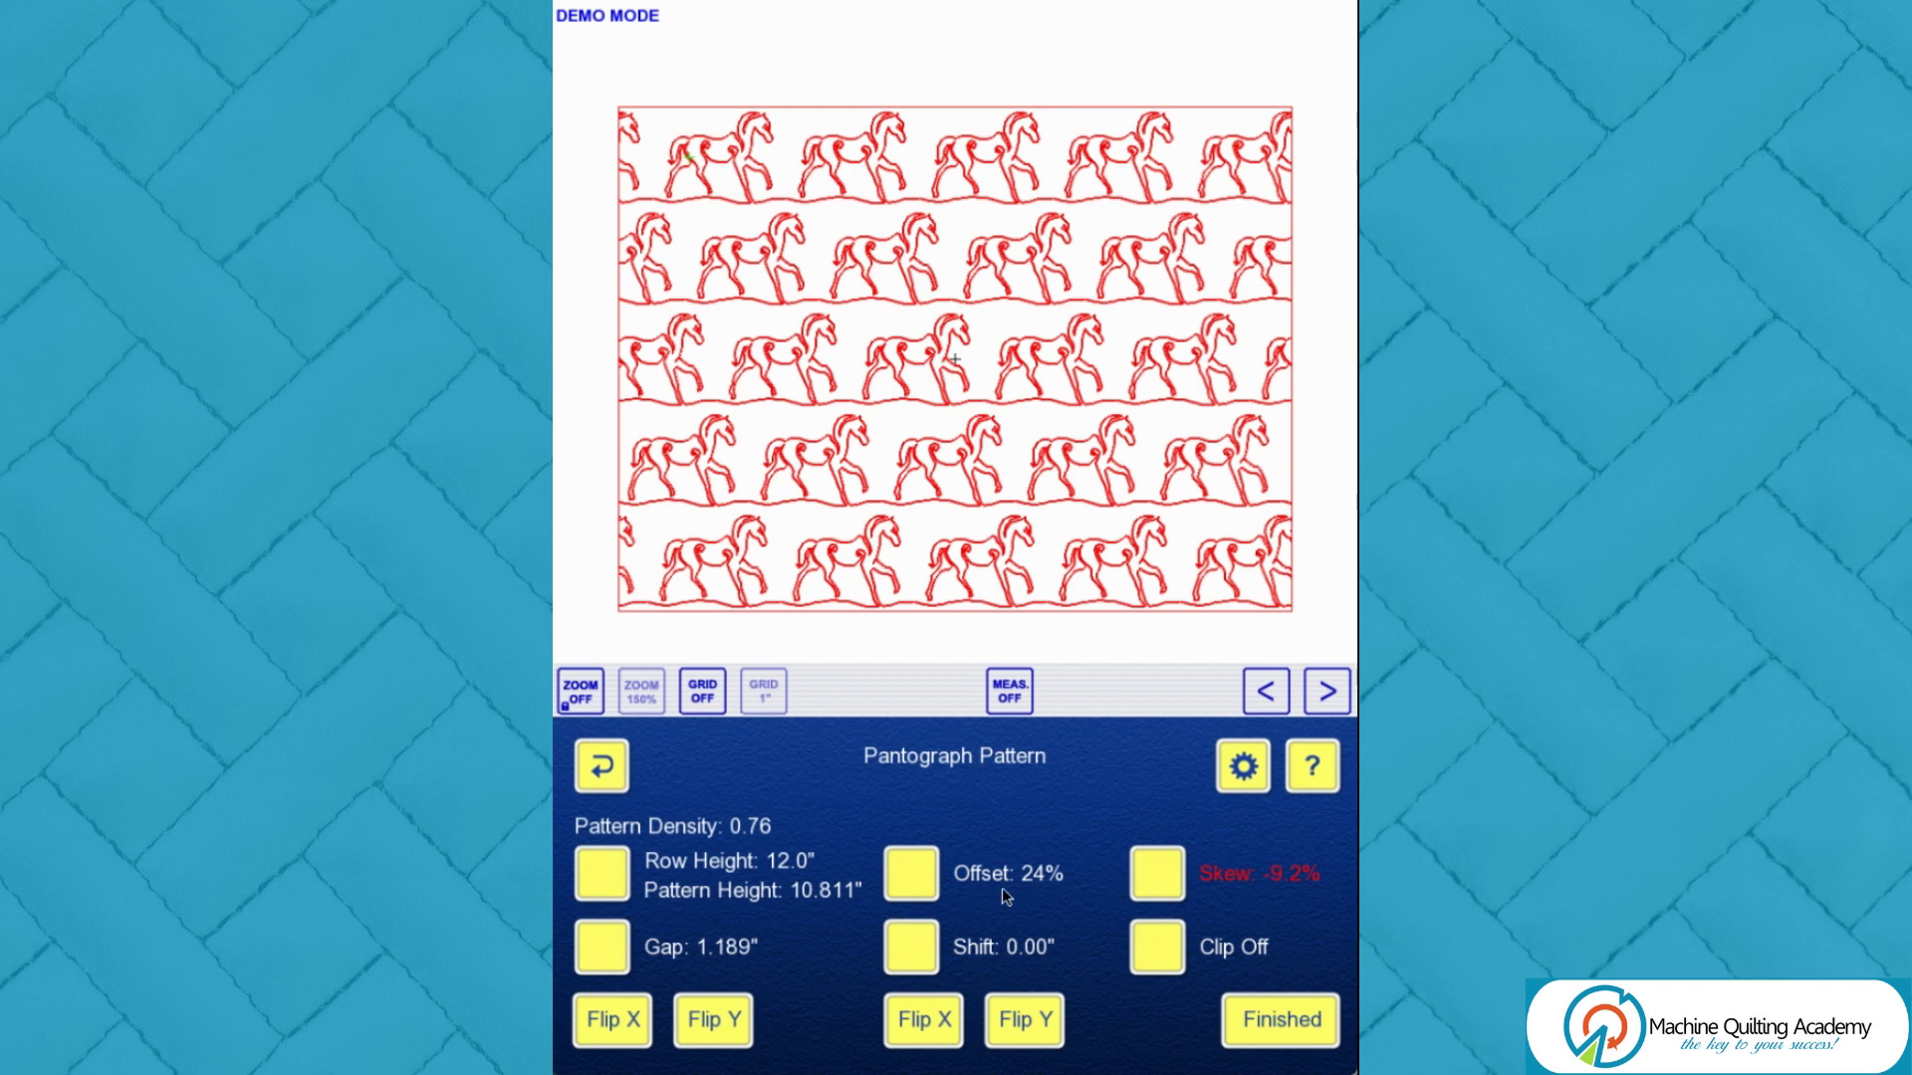
click(1161, 951)
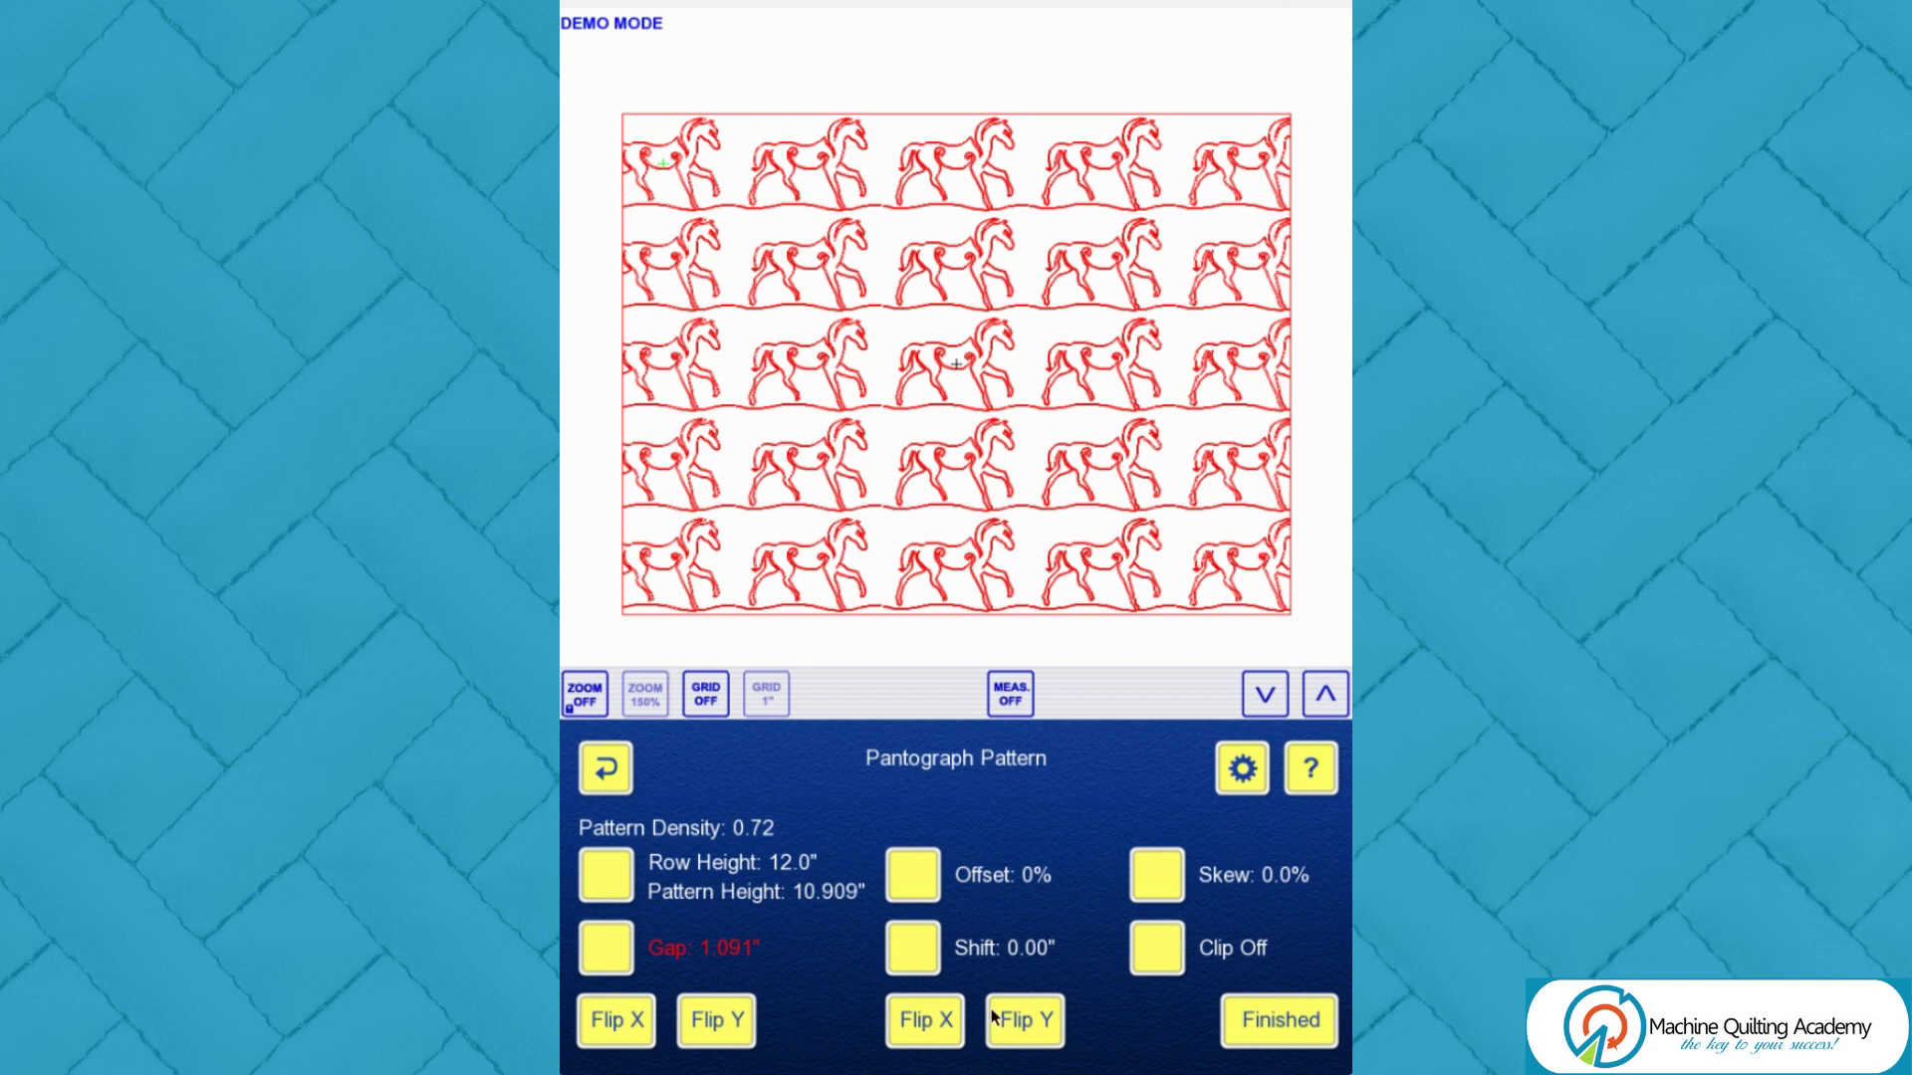
Step: Flip the even horse rows vertically and turn off Progressive Offset in the pantograph configuration
click(1036, 1029)
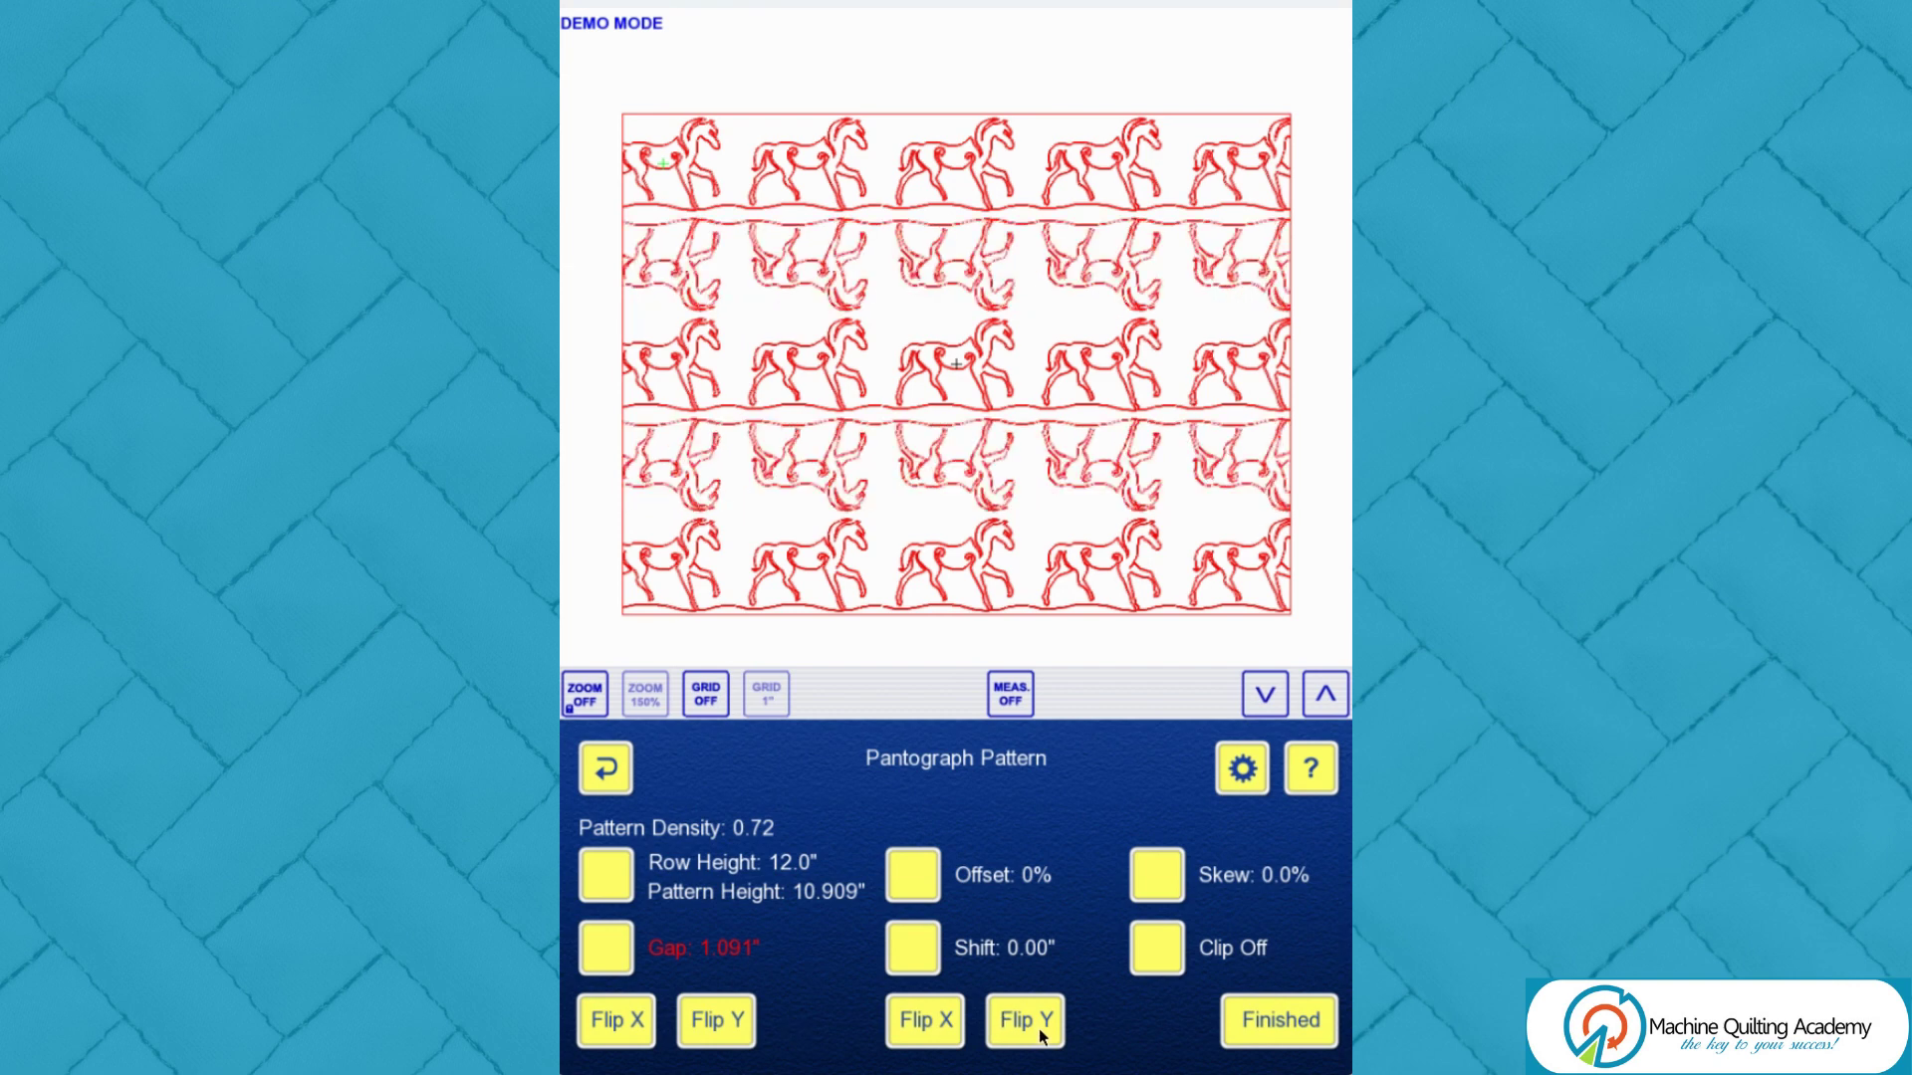
click(912, 875)
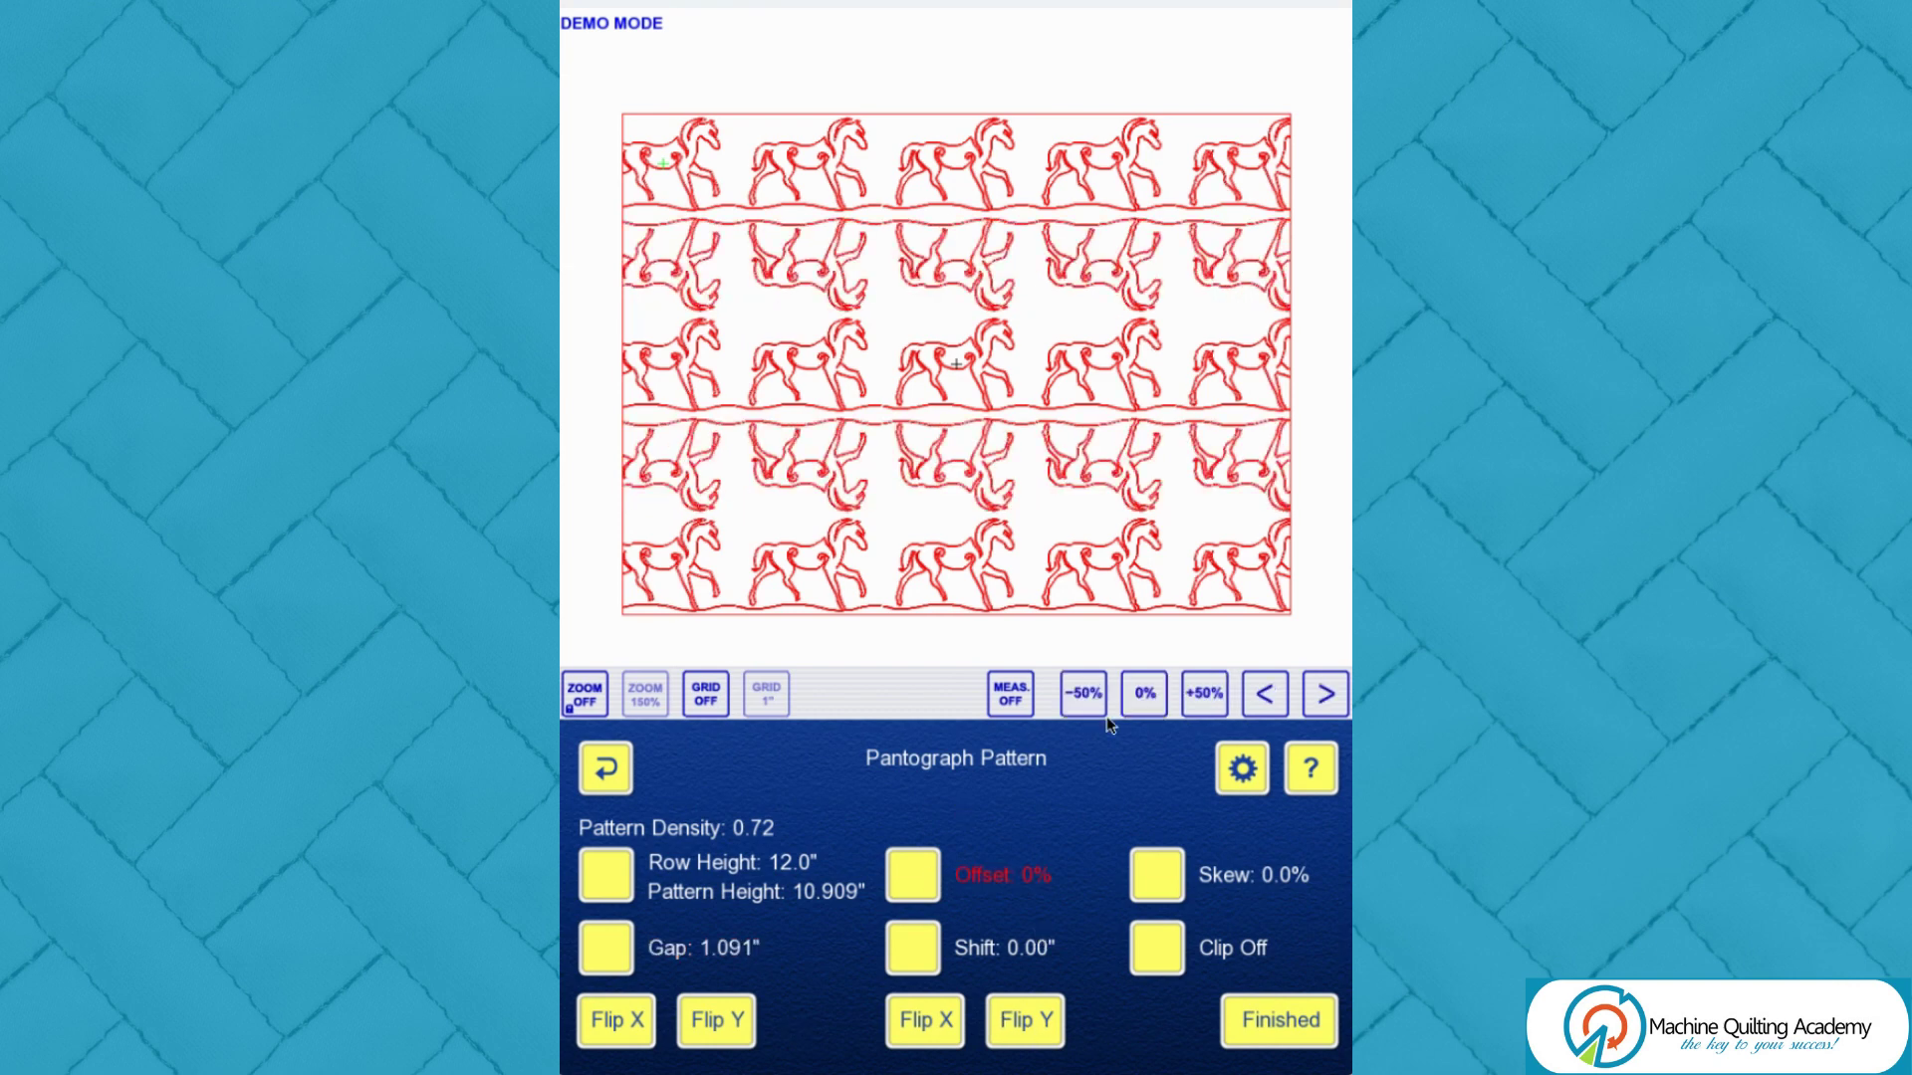
click(1241, 768)
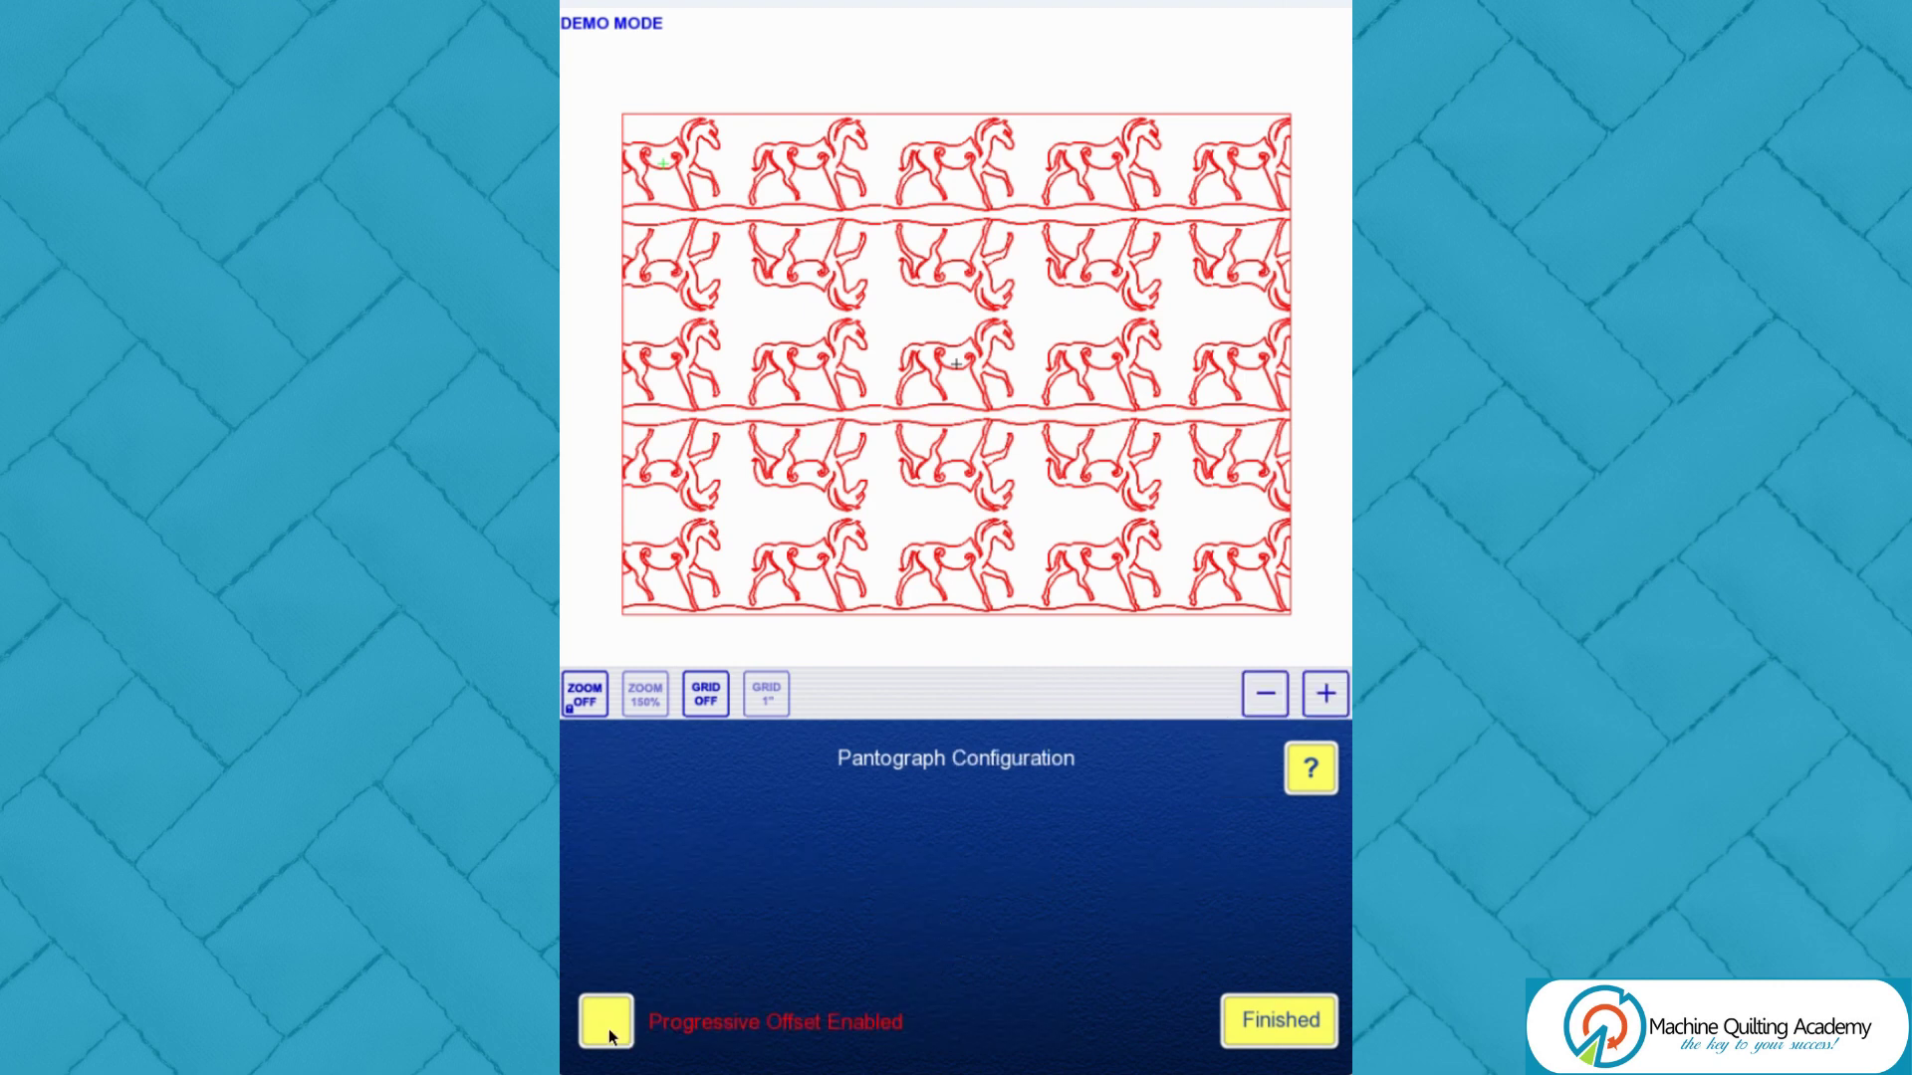
click(1280, 1027)
Step: Offset the odd rows freehand to about 48%, and set the offset to exactly -50%
click(912, 875)
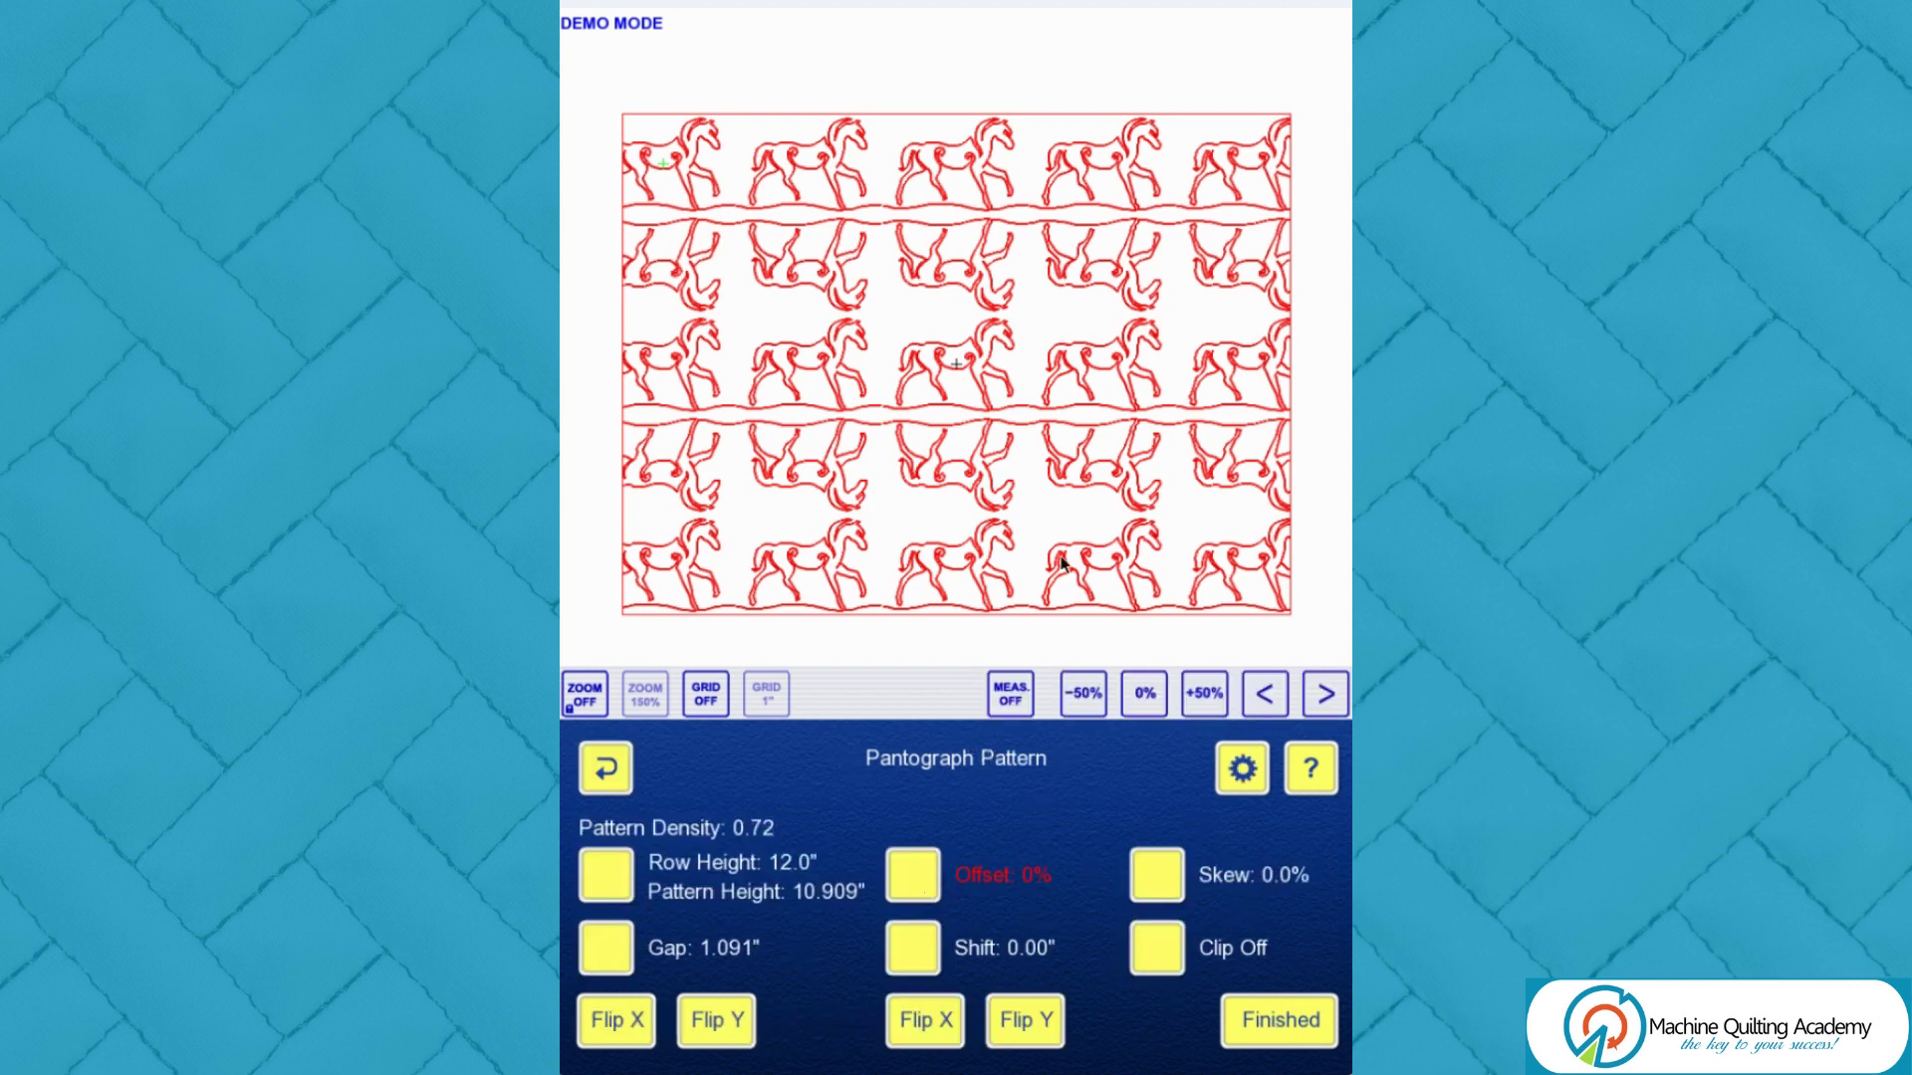
drag(1045, 568, 1185, 568)
drag(1038, 566, 1225, 559)
drag(1042, 568, 1234, 559)
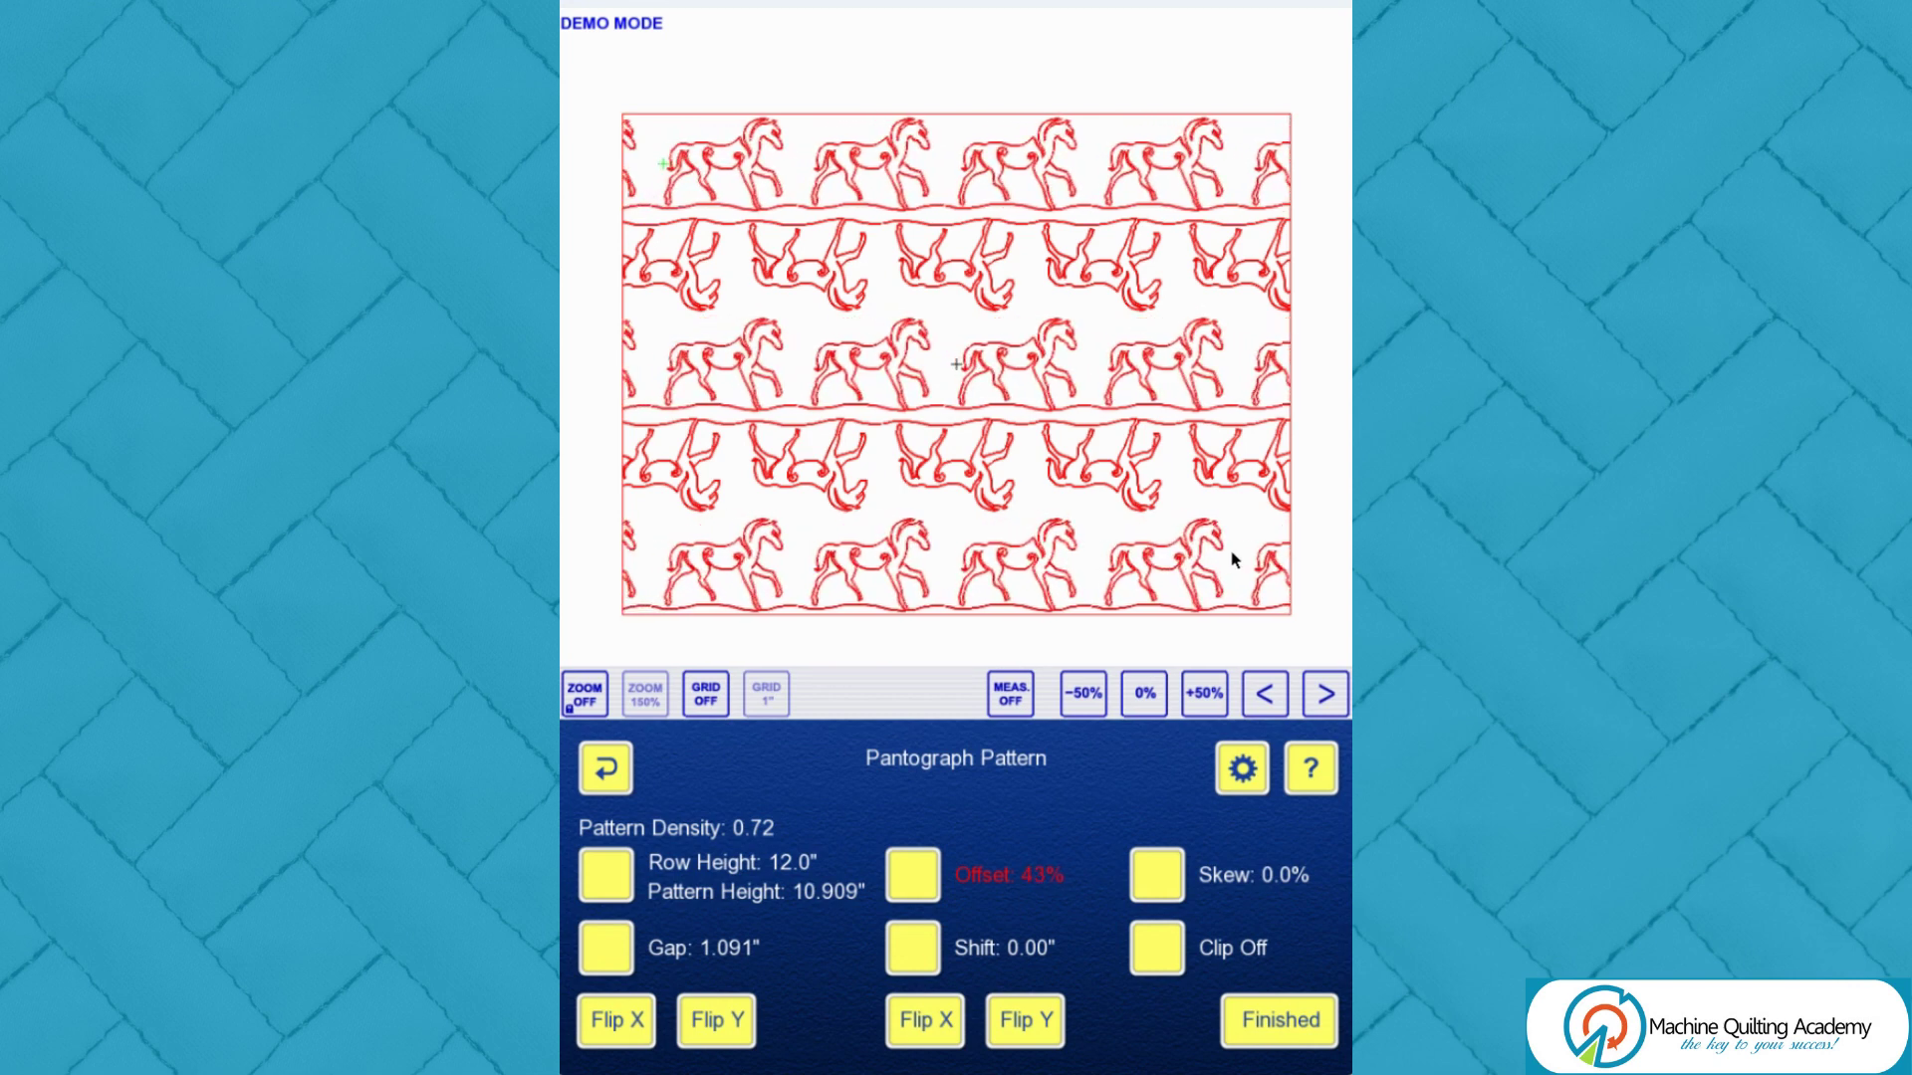
drag(1075, 563, 1141, 561)
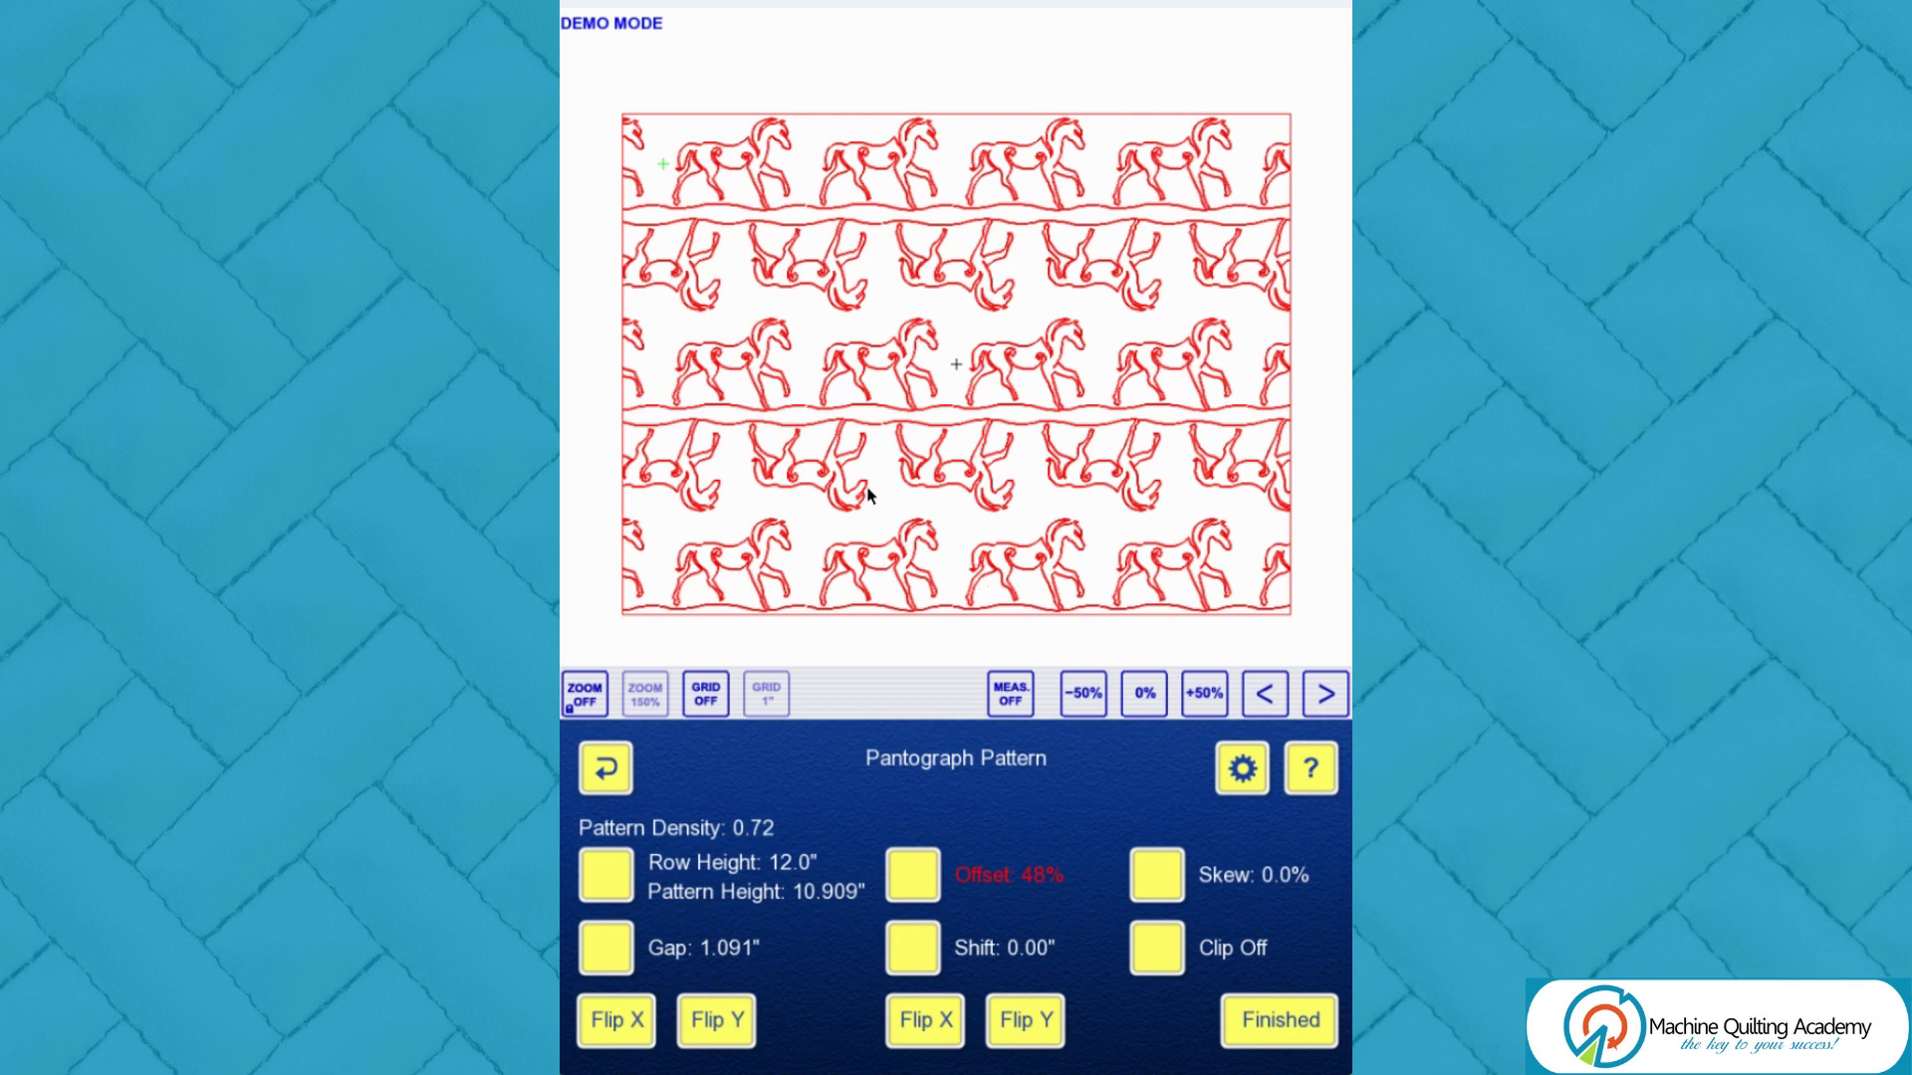
click(1085, 694)
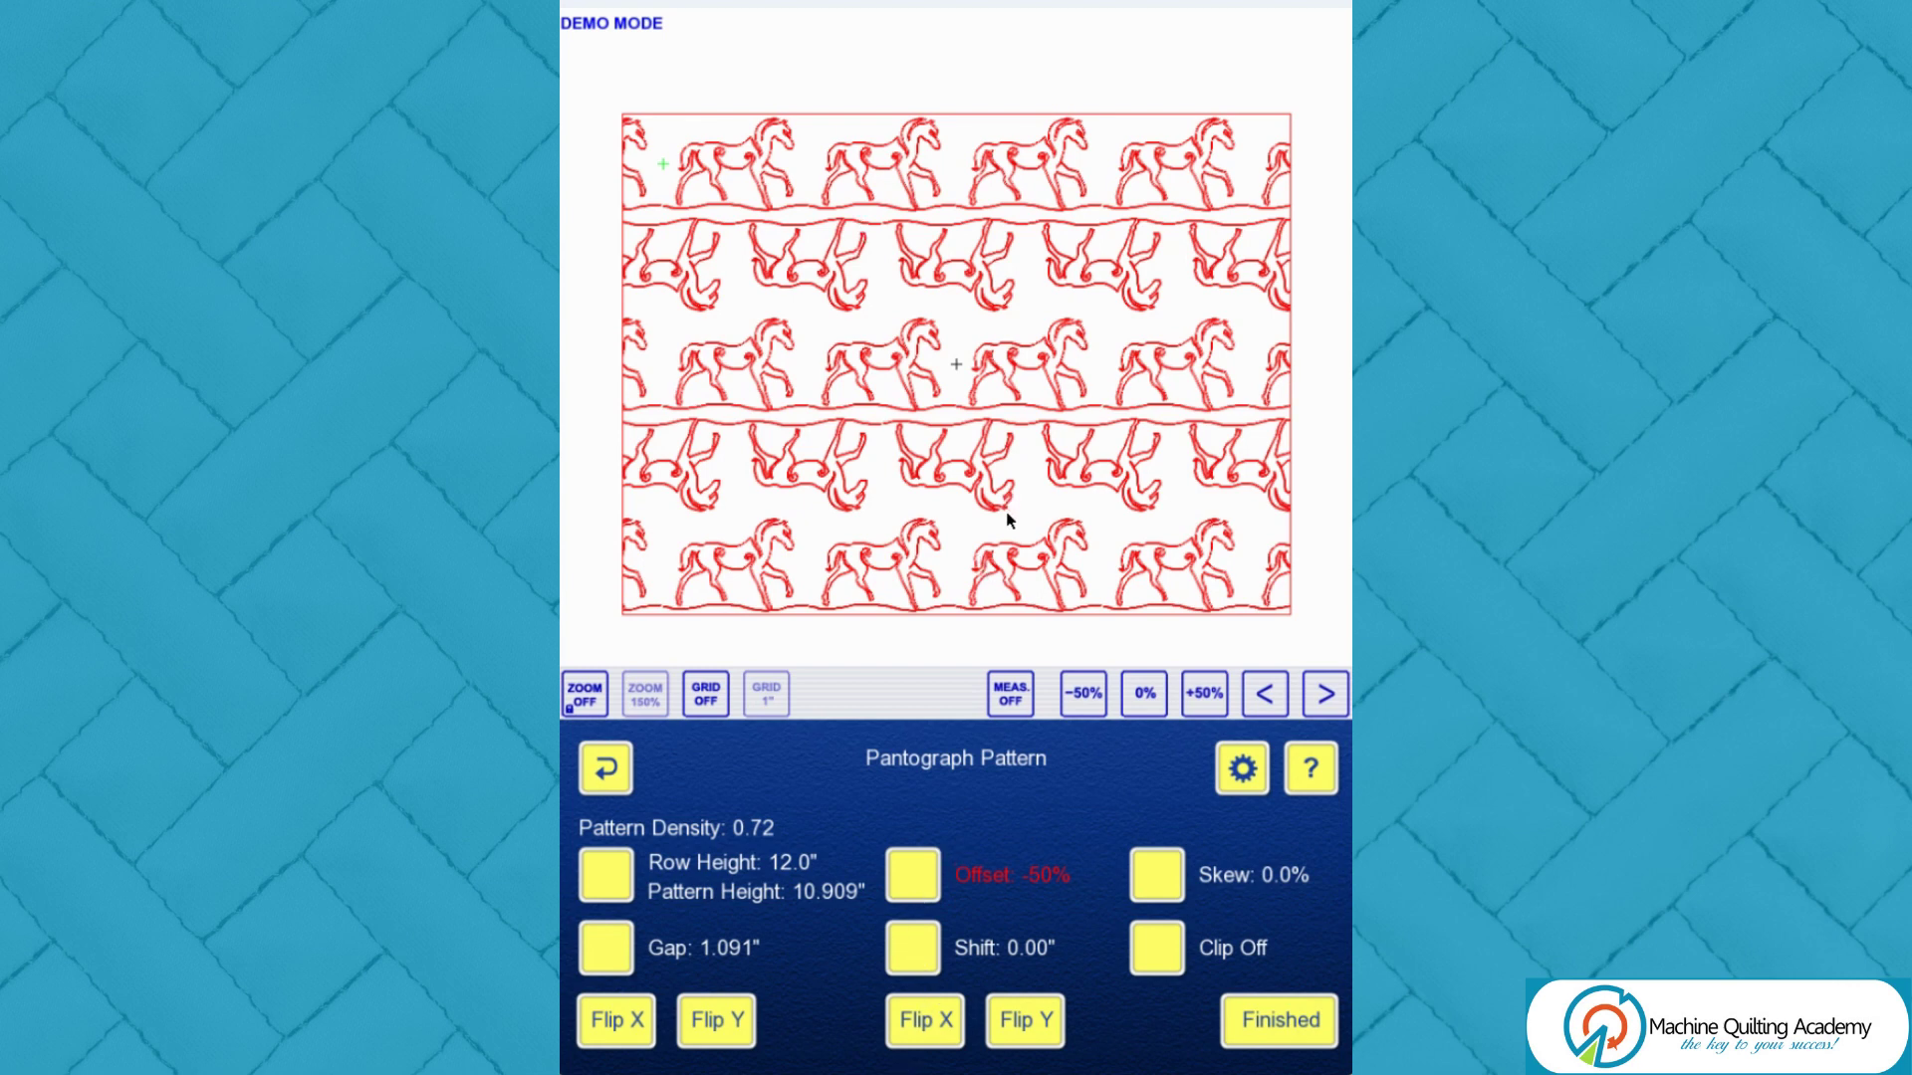
Step: Shift the odd rows down to about -1.30" and back up to about 1.56" relative to the flipped even rows
click(928, 958)
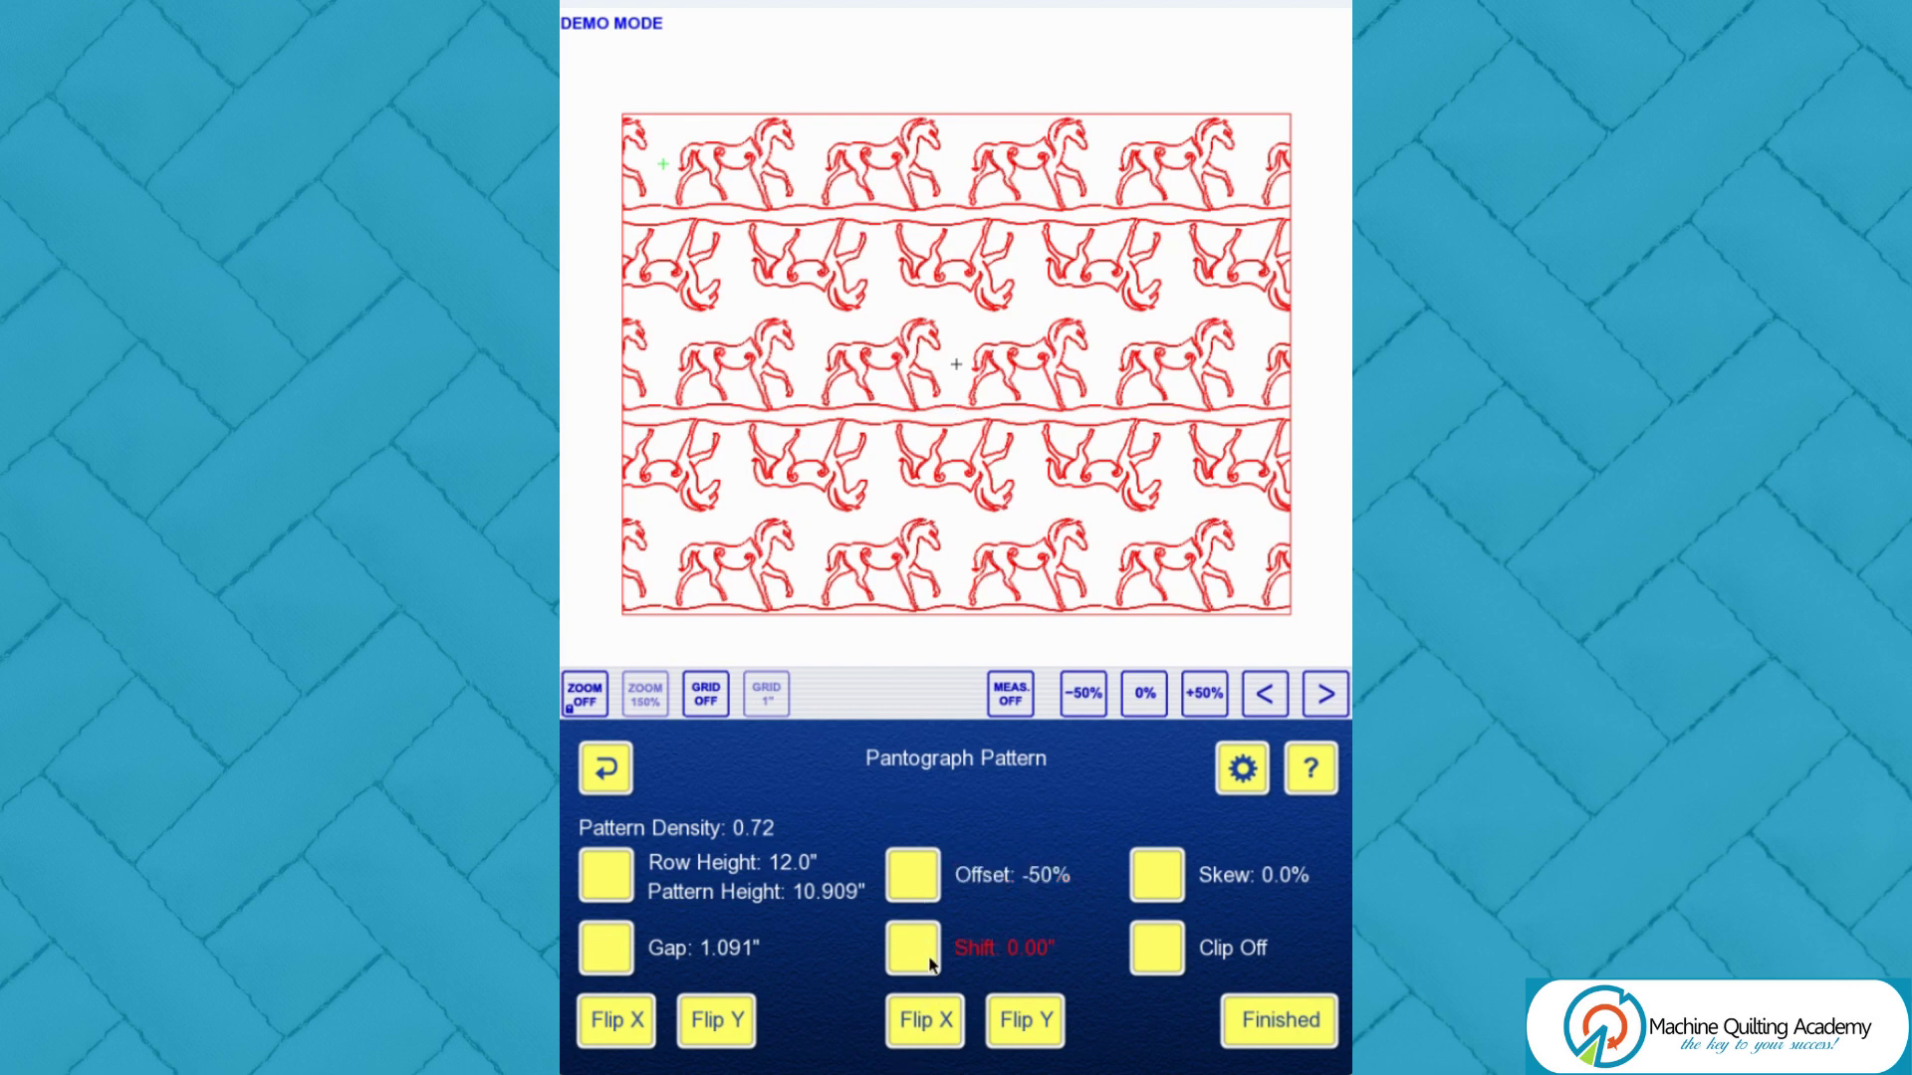
drag(989, 482, 1039, 587)
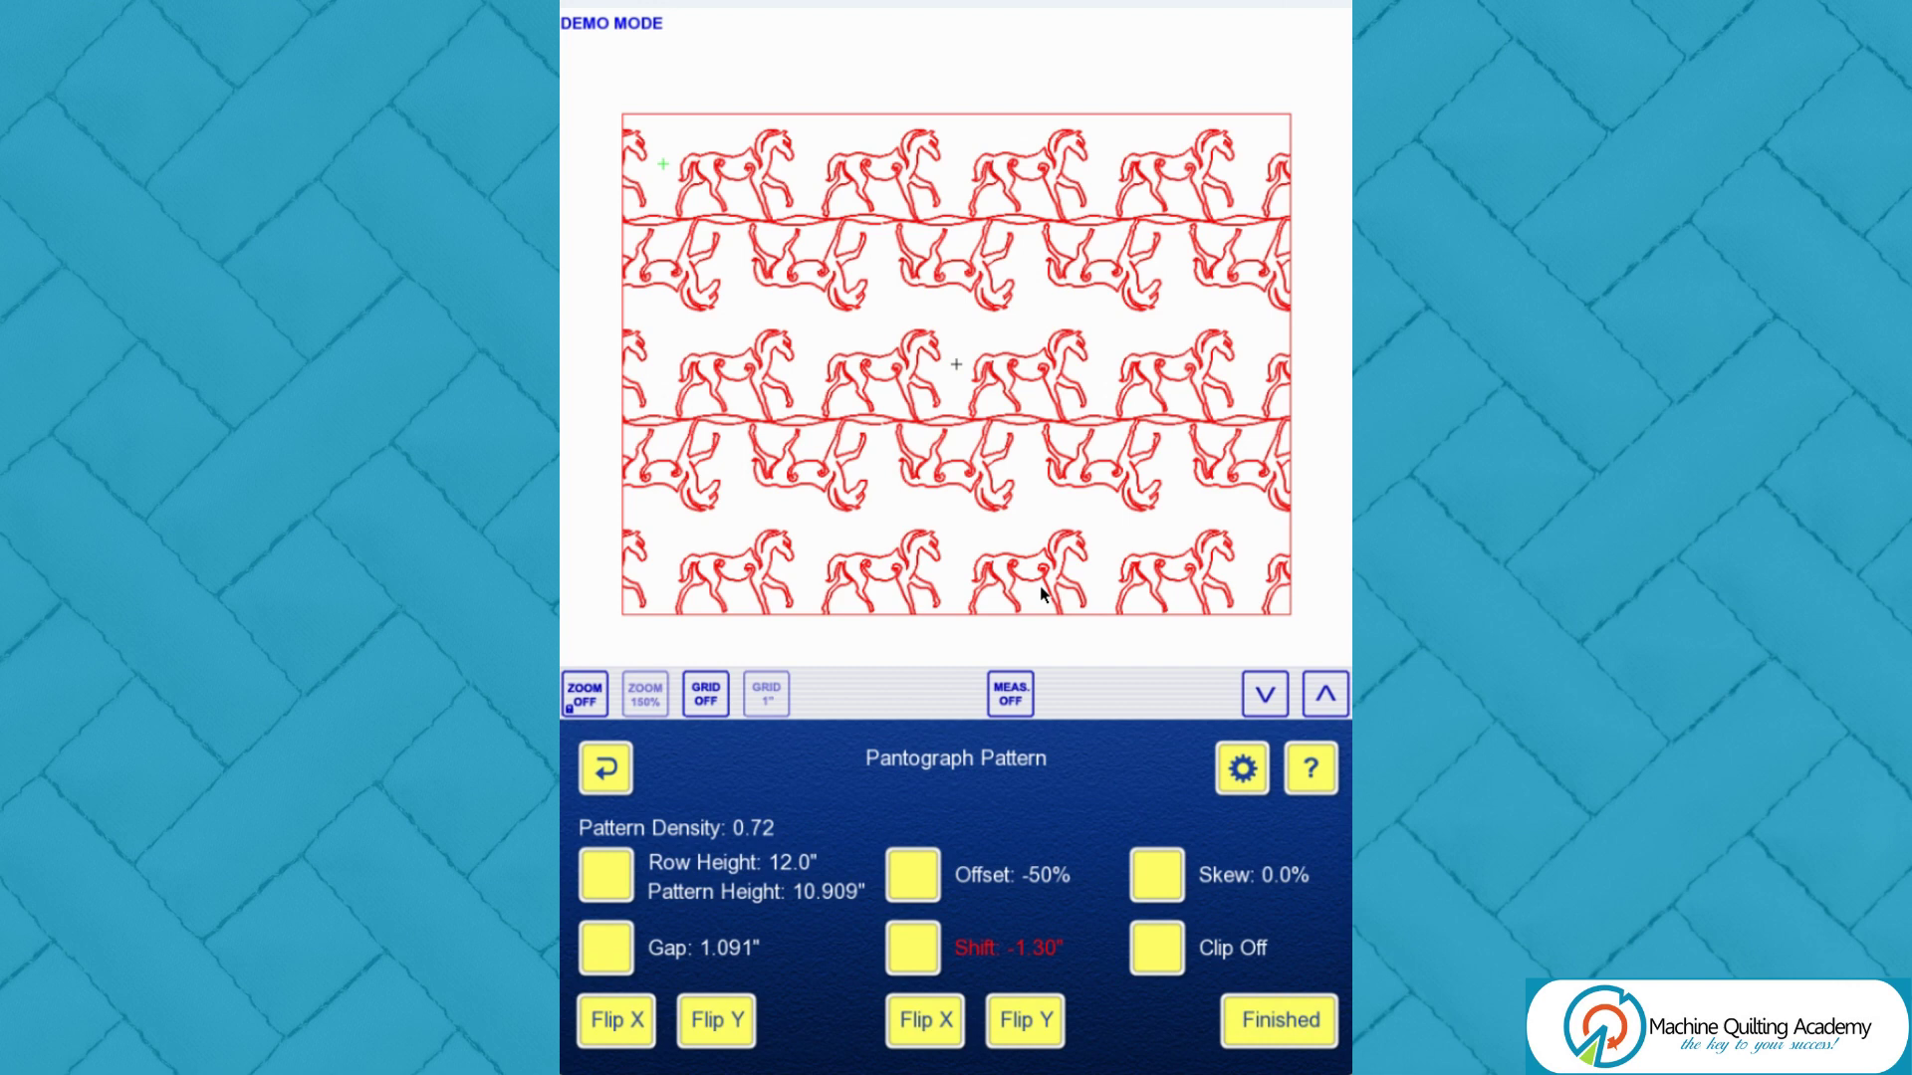
drag(1049, 549, 1066, 357)
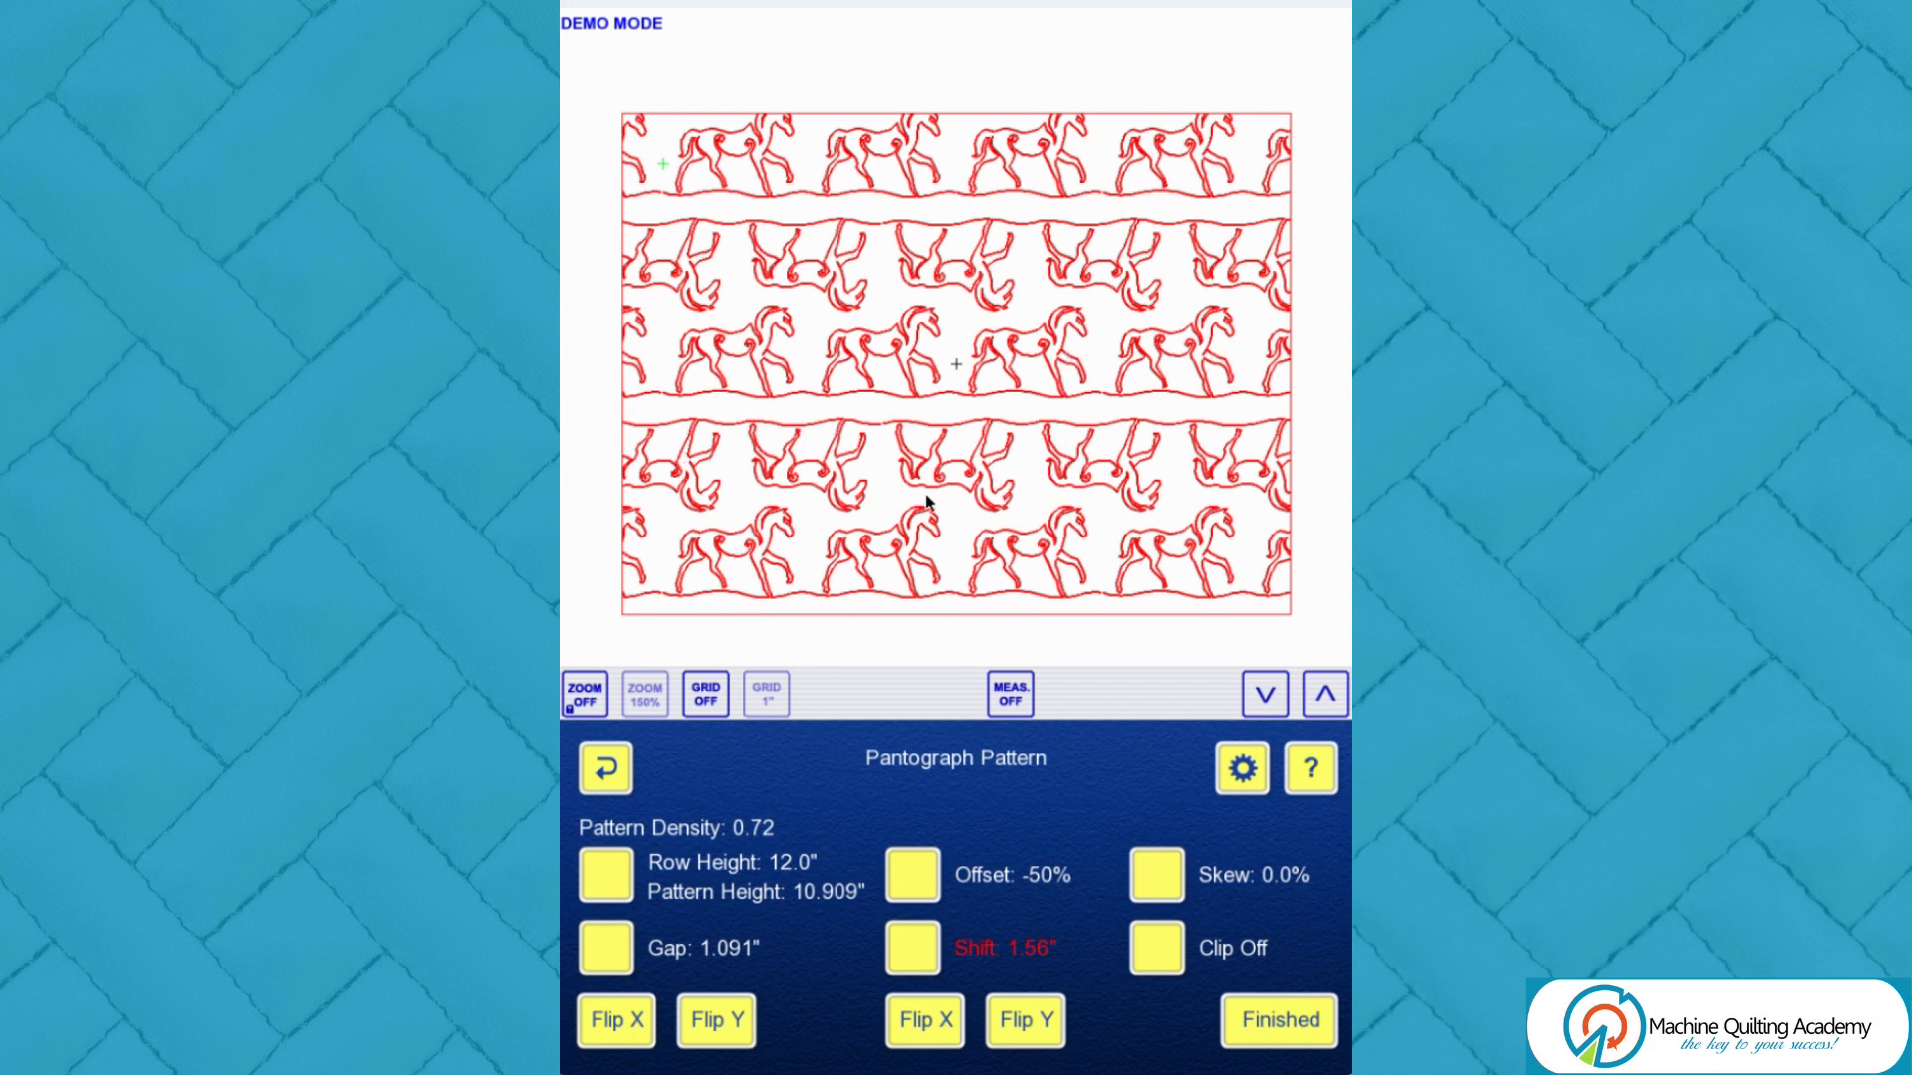
Step: Shift the odd horse rows down to about 0.47" and change their offset freehand to about -44%
drag(1056, 350, 1060, 549)
mouse_move(1056, 456)
mouse_down()
mouse_move(1055, 307)
mouse_move(1054, 444)
mouse_up()
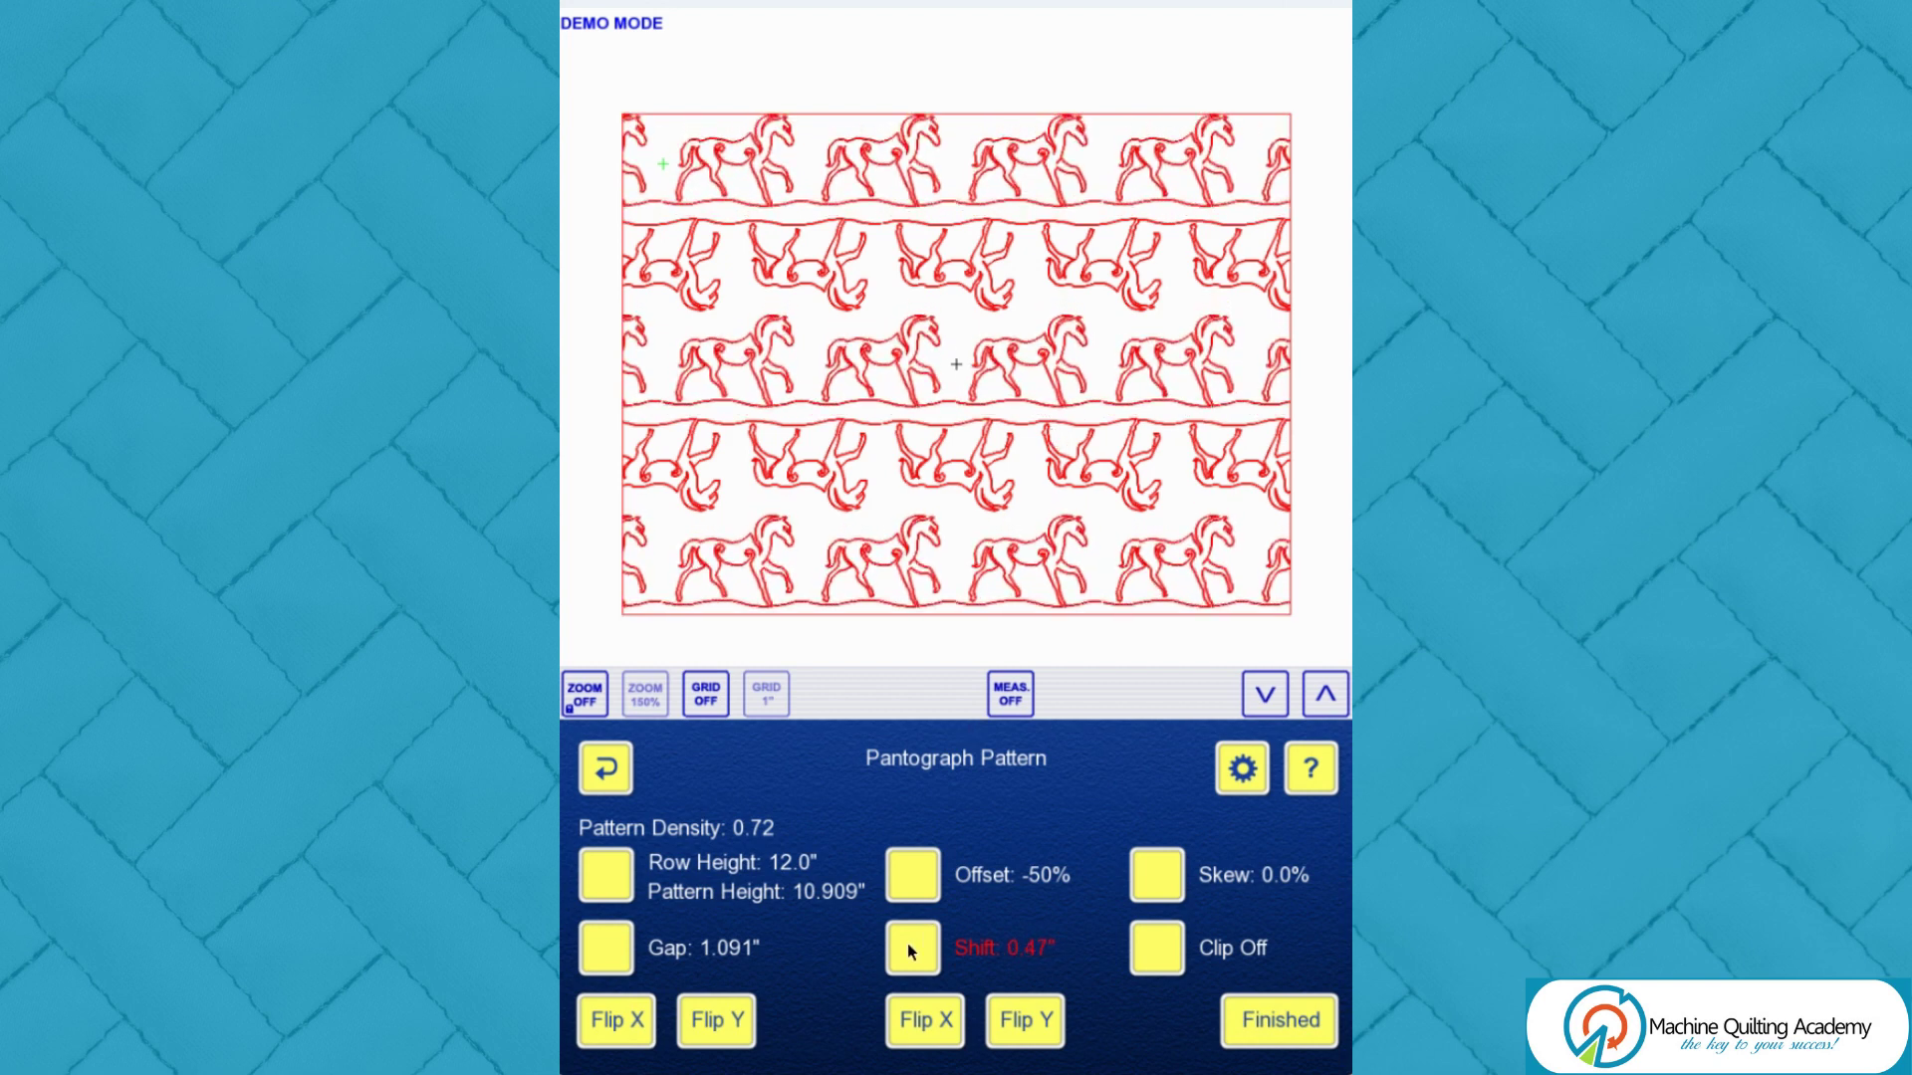
click(908, 876)
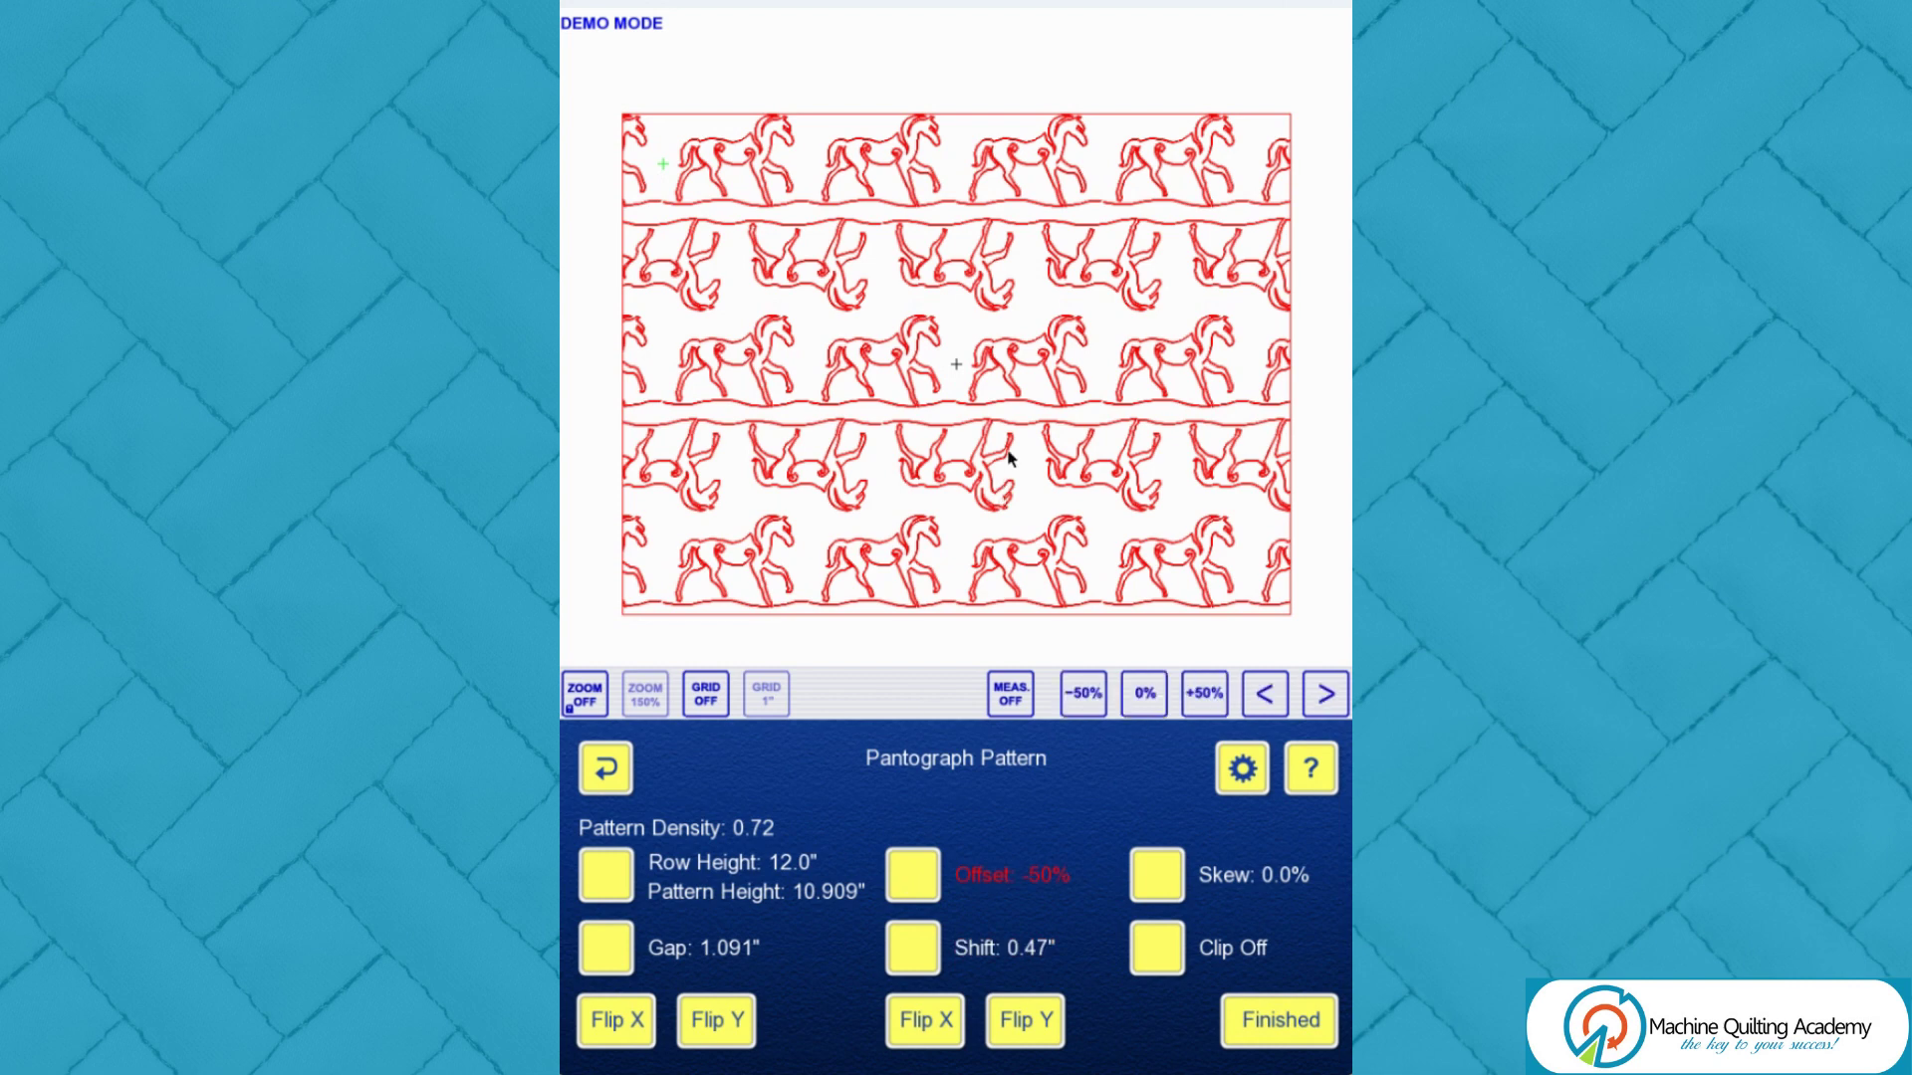
drag(1256, 416, 1101, 376)
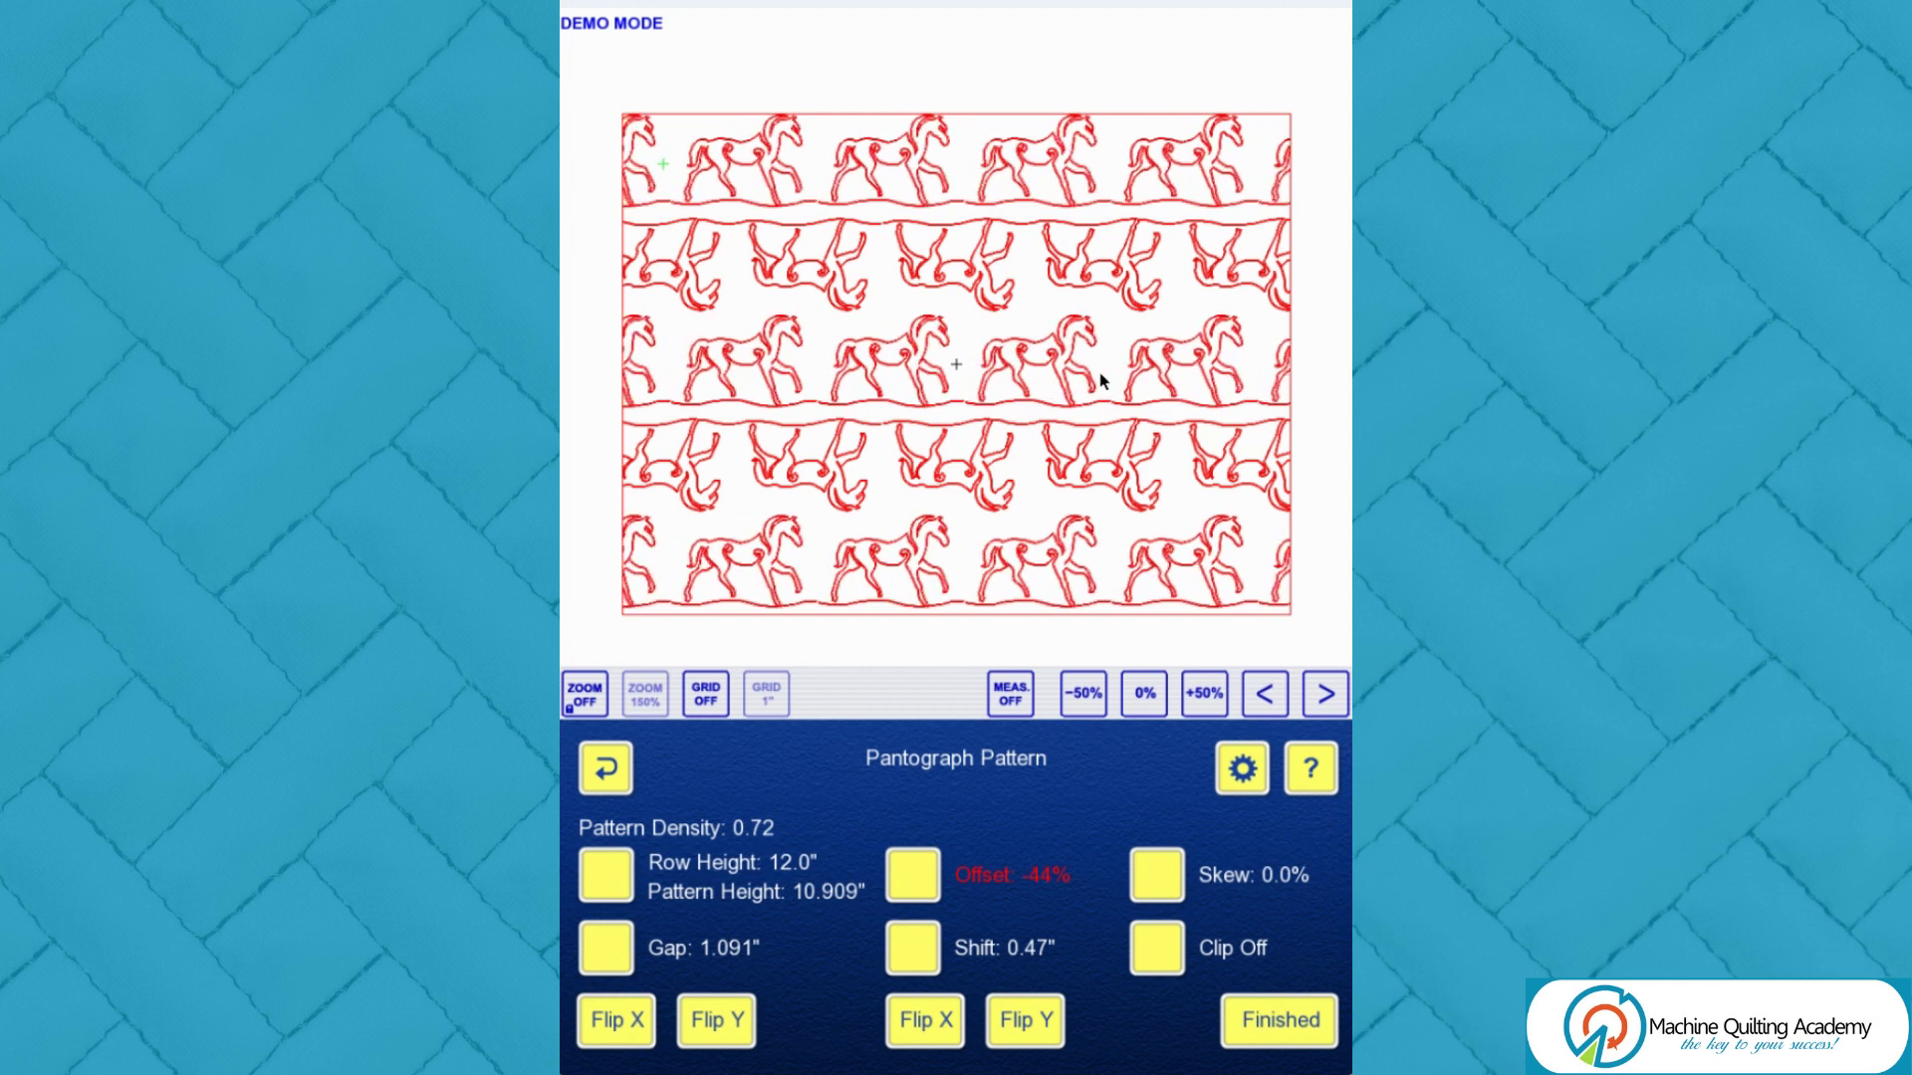
Step: Shift the odd horse rows up to about 1.77" and reduce the gap between rows to 0.0"
click(936, 941)
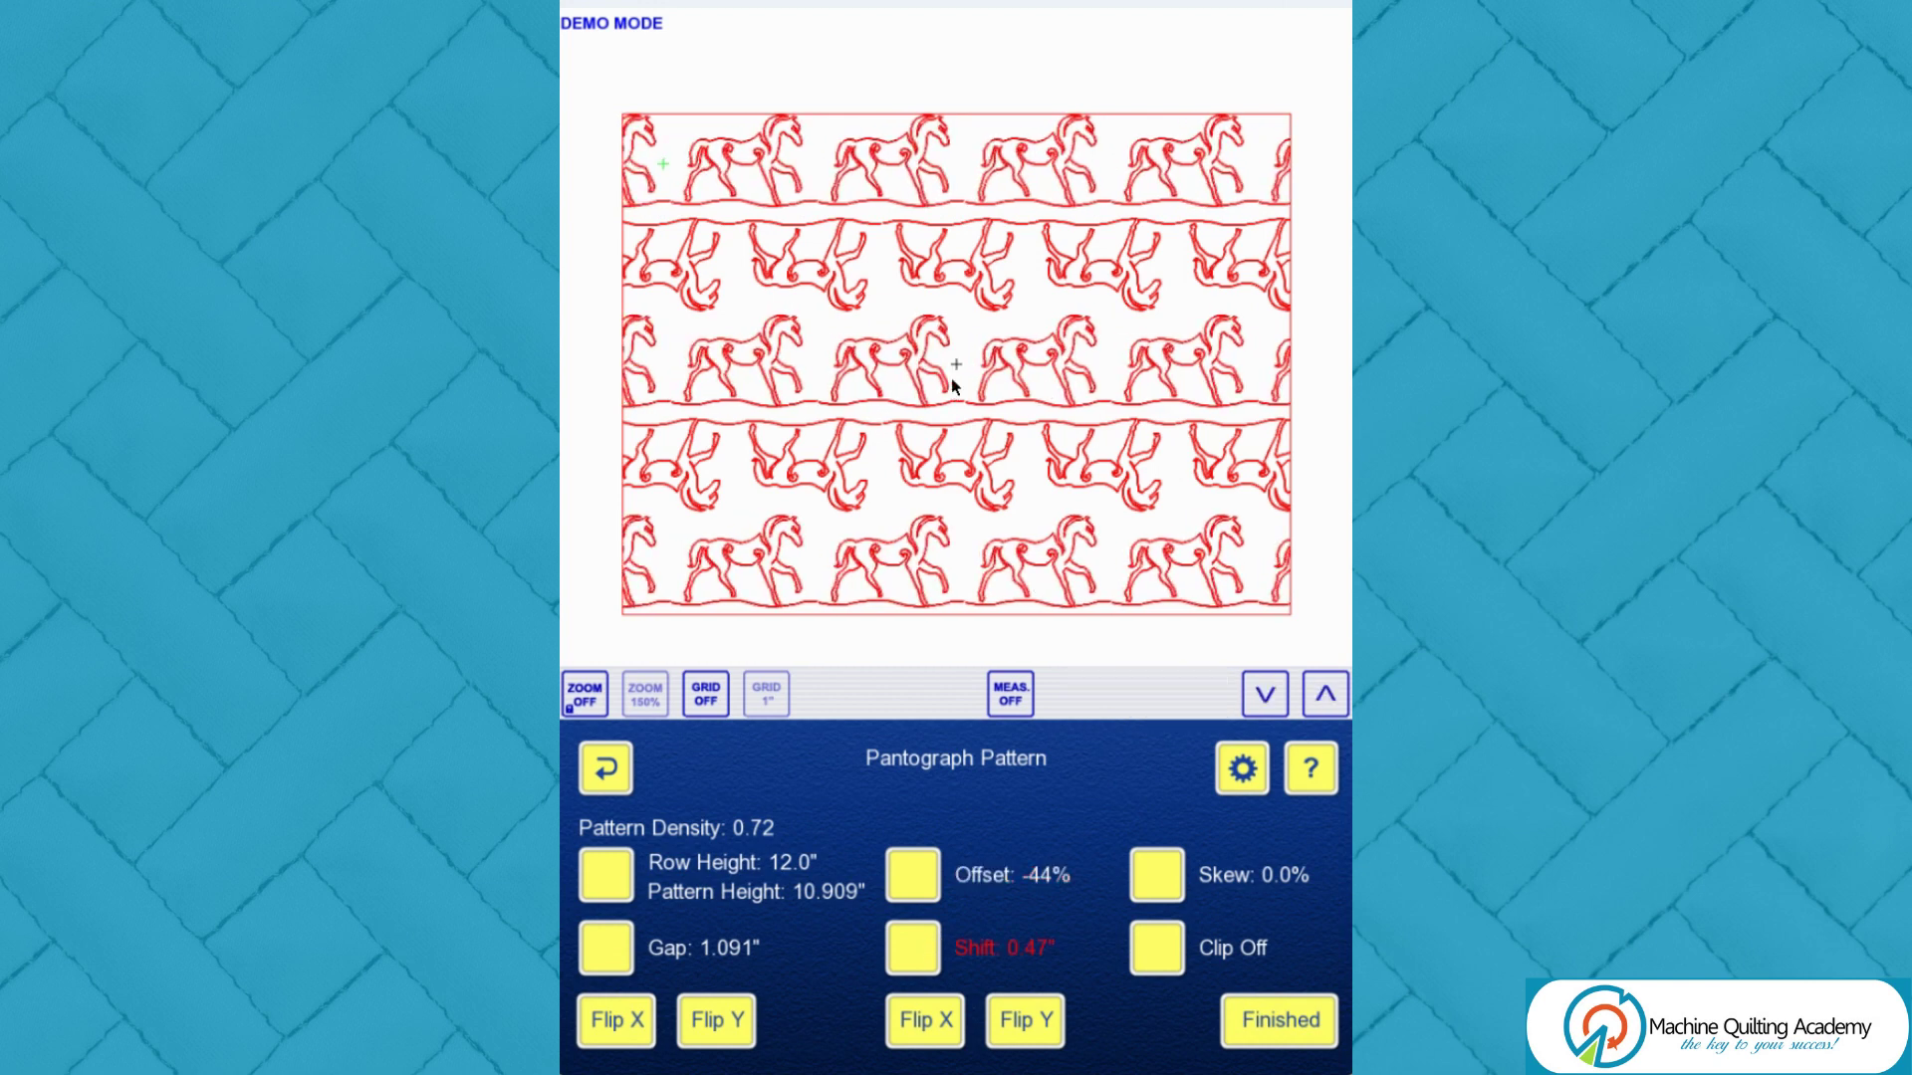
drag(952, 378, 1066, 329)
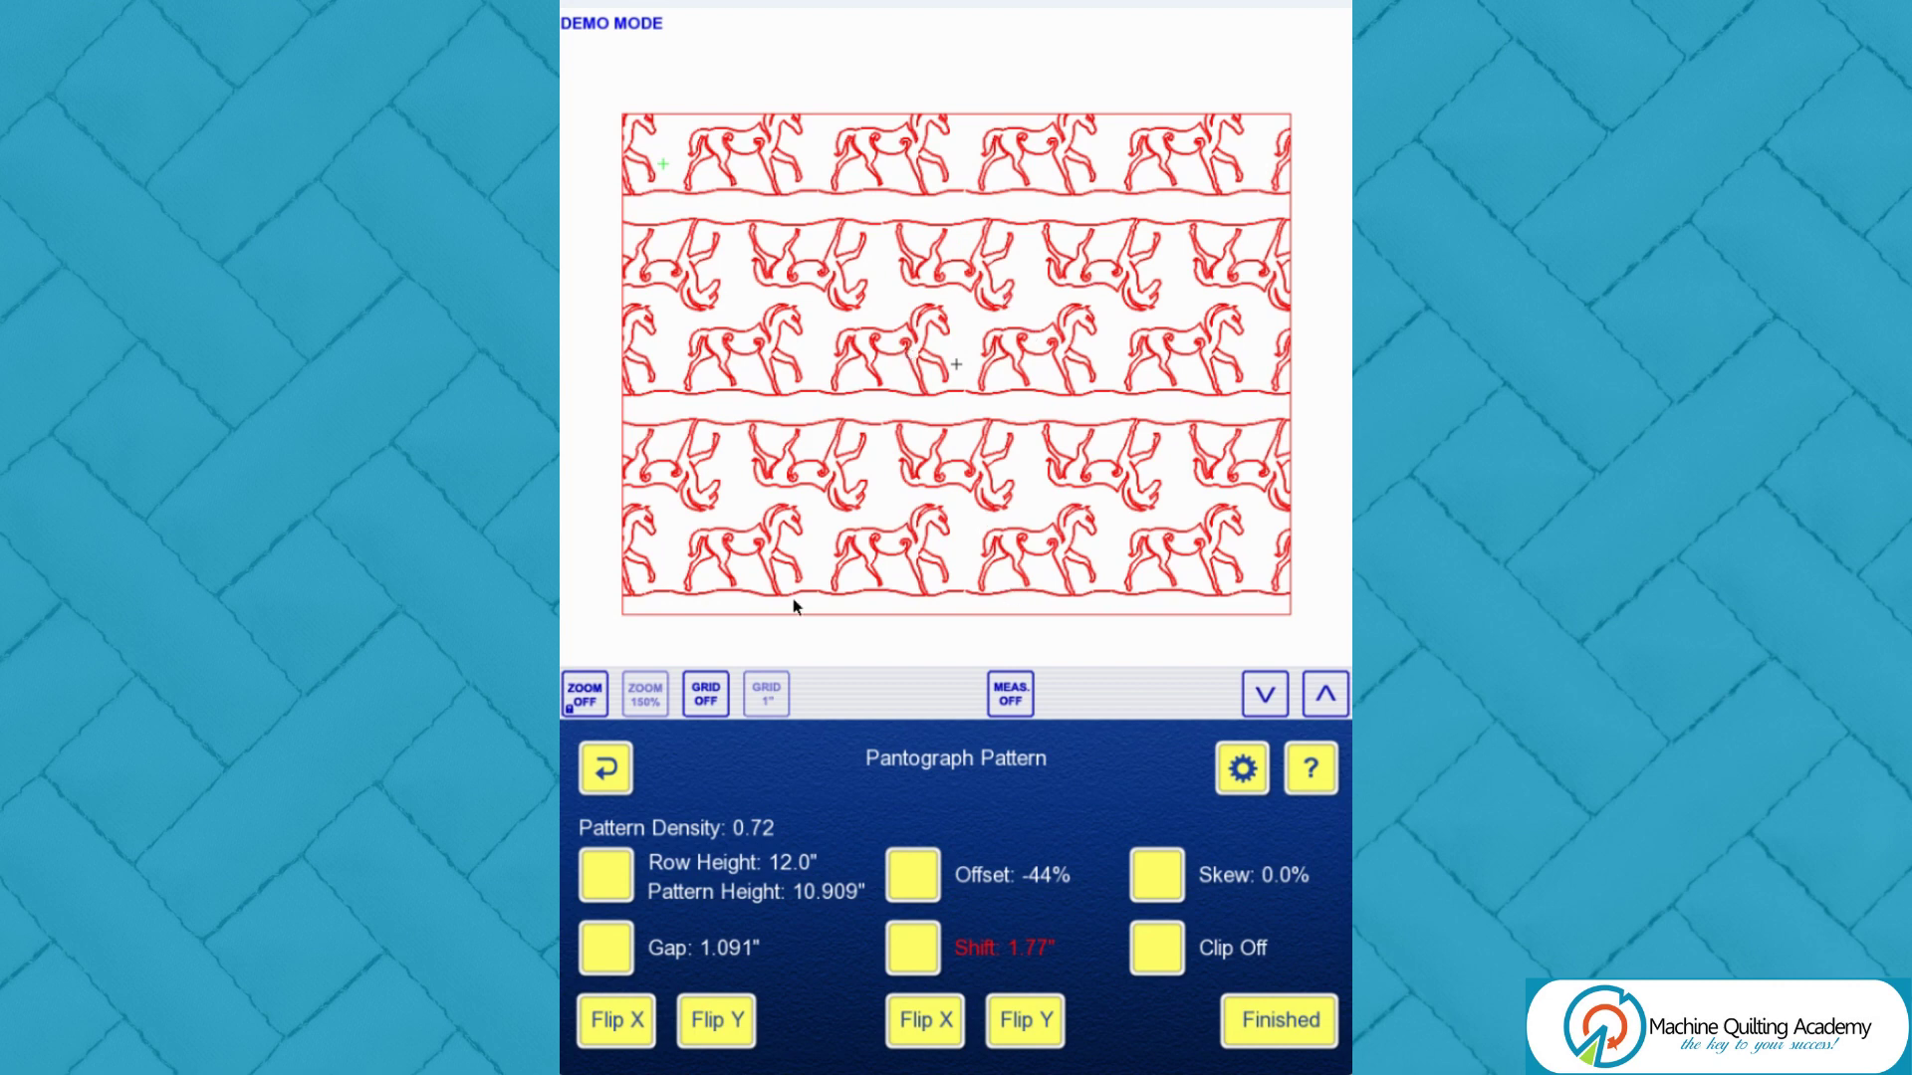
click(624, 936)
drag(862, 349, 866, 464)
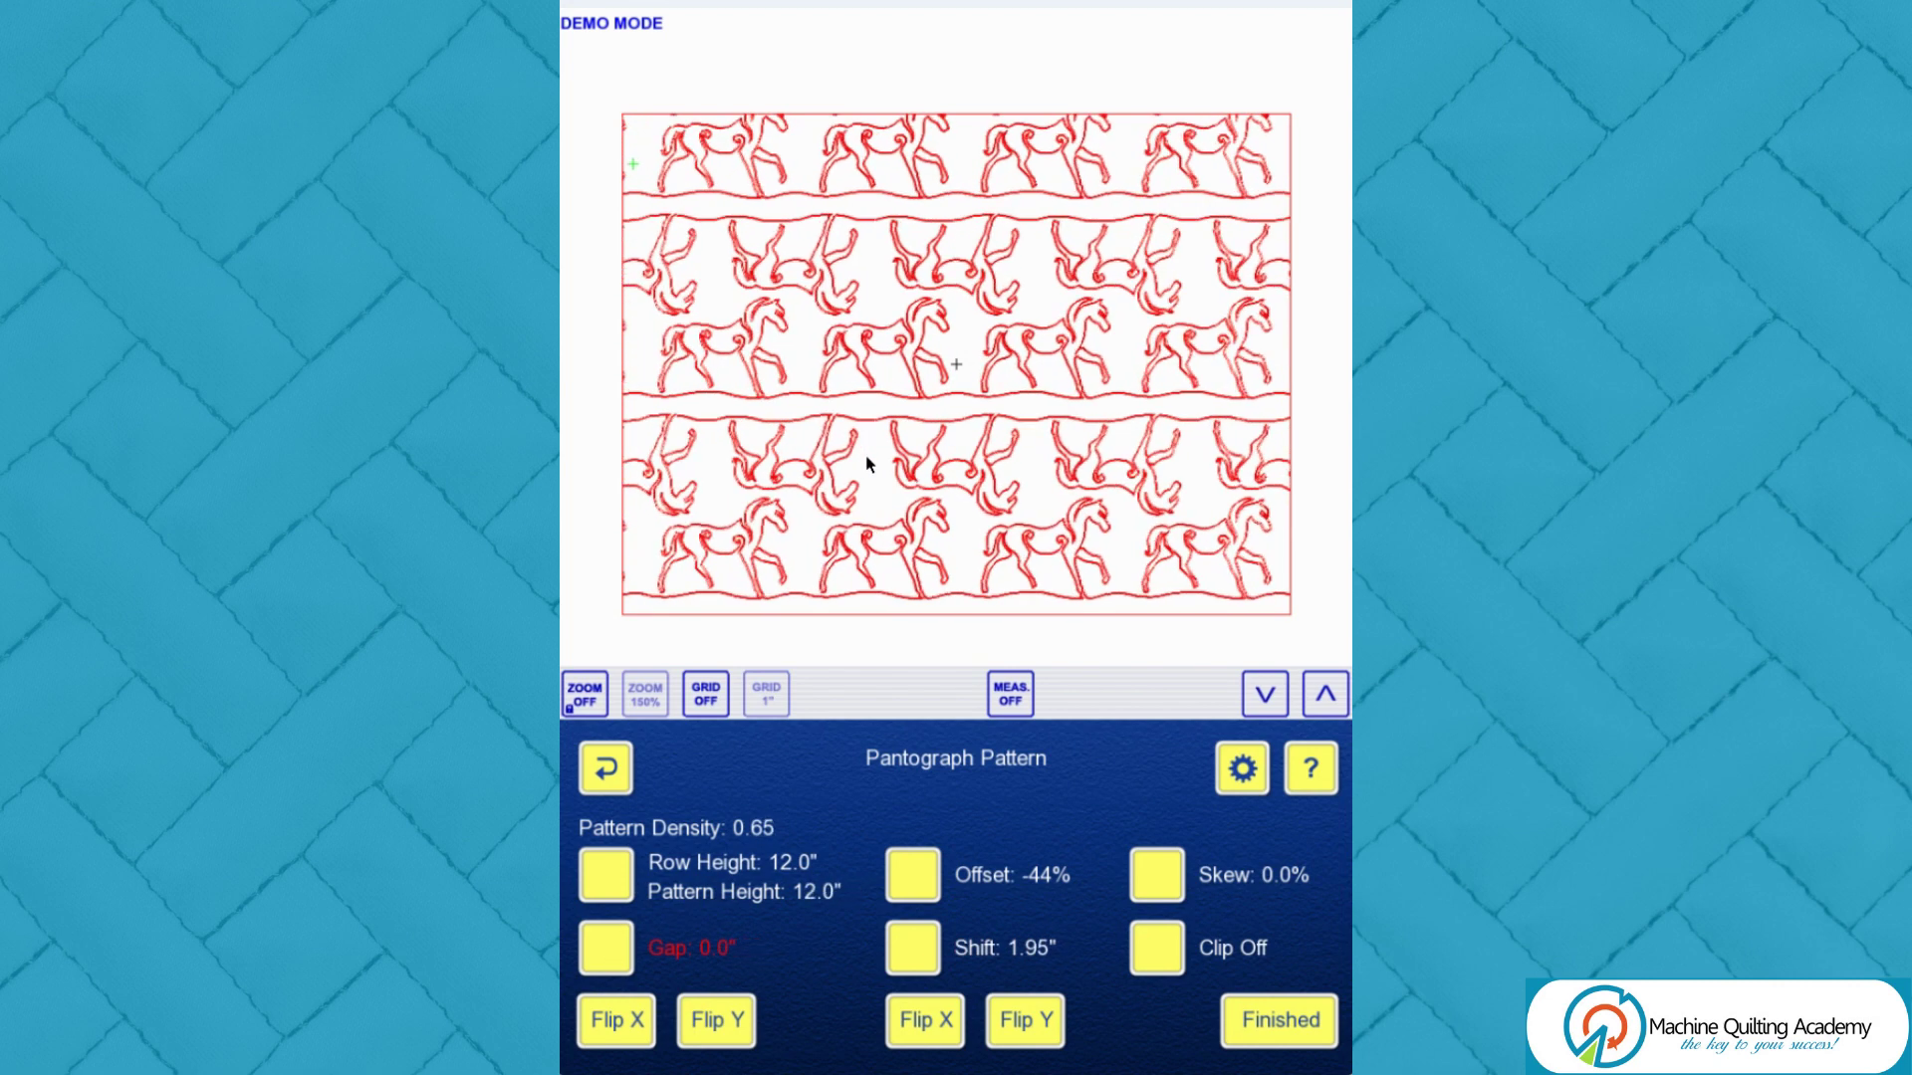
Step: Shift the odd rows down to about 1.48", reduce the gap to about -0.5", and readjust the shift
click(912, 956)
drag(972, 376, 966, 416)
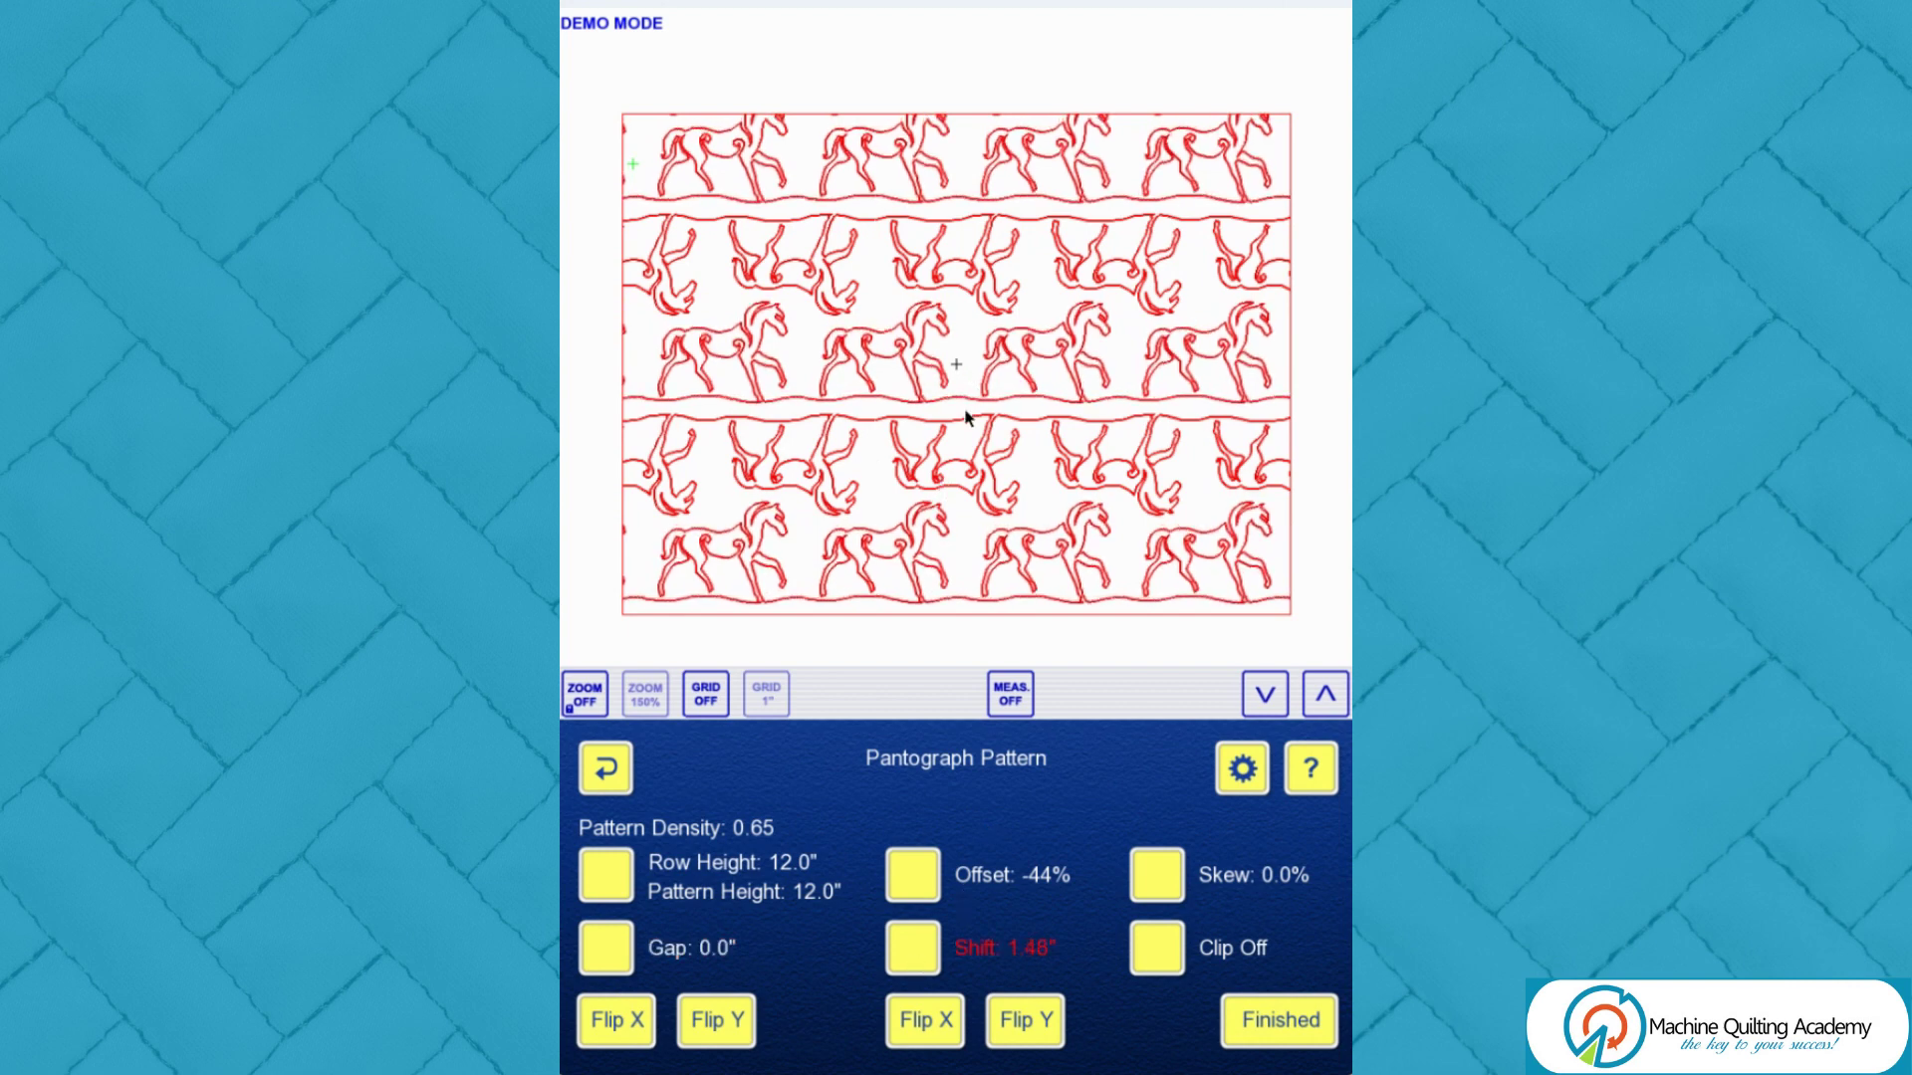
click(622, 949)
drag(885, 464, 929, 459)
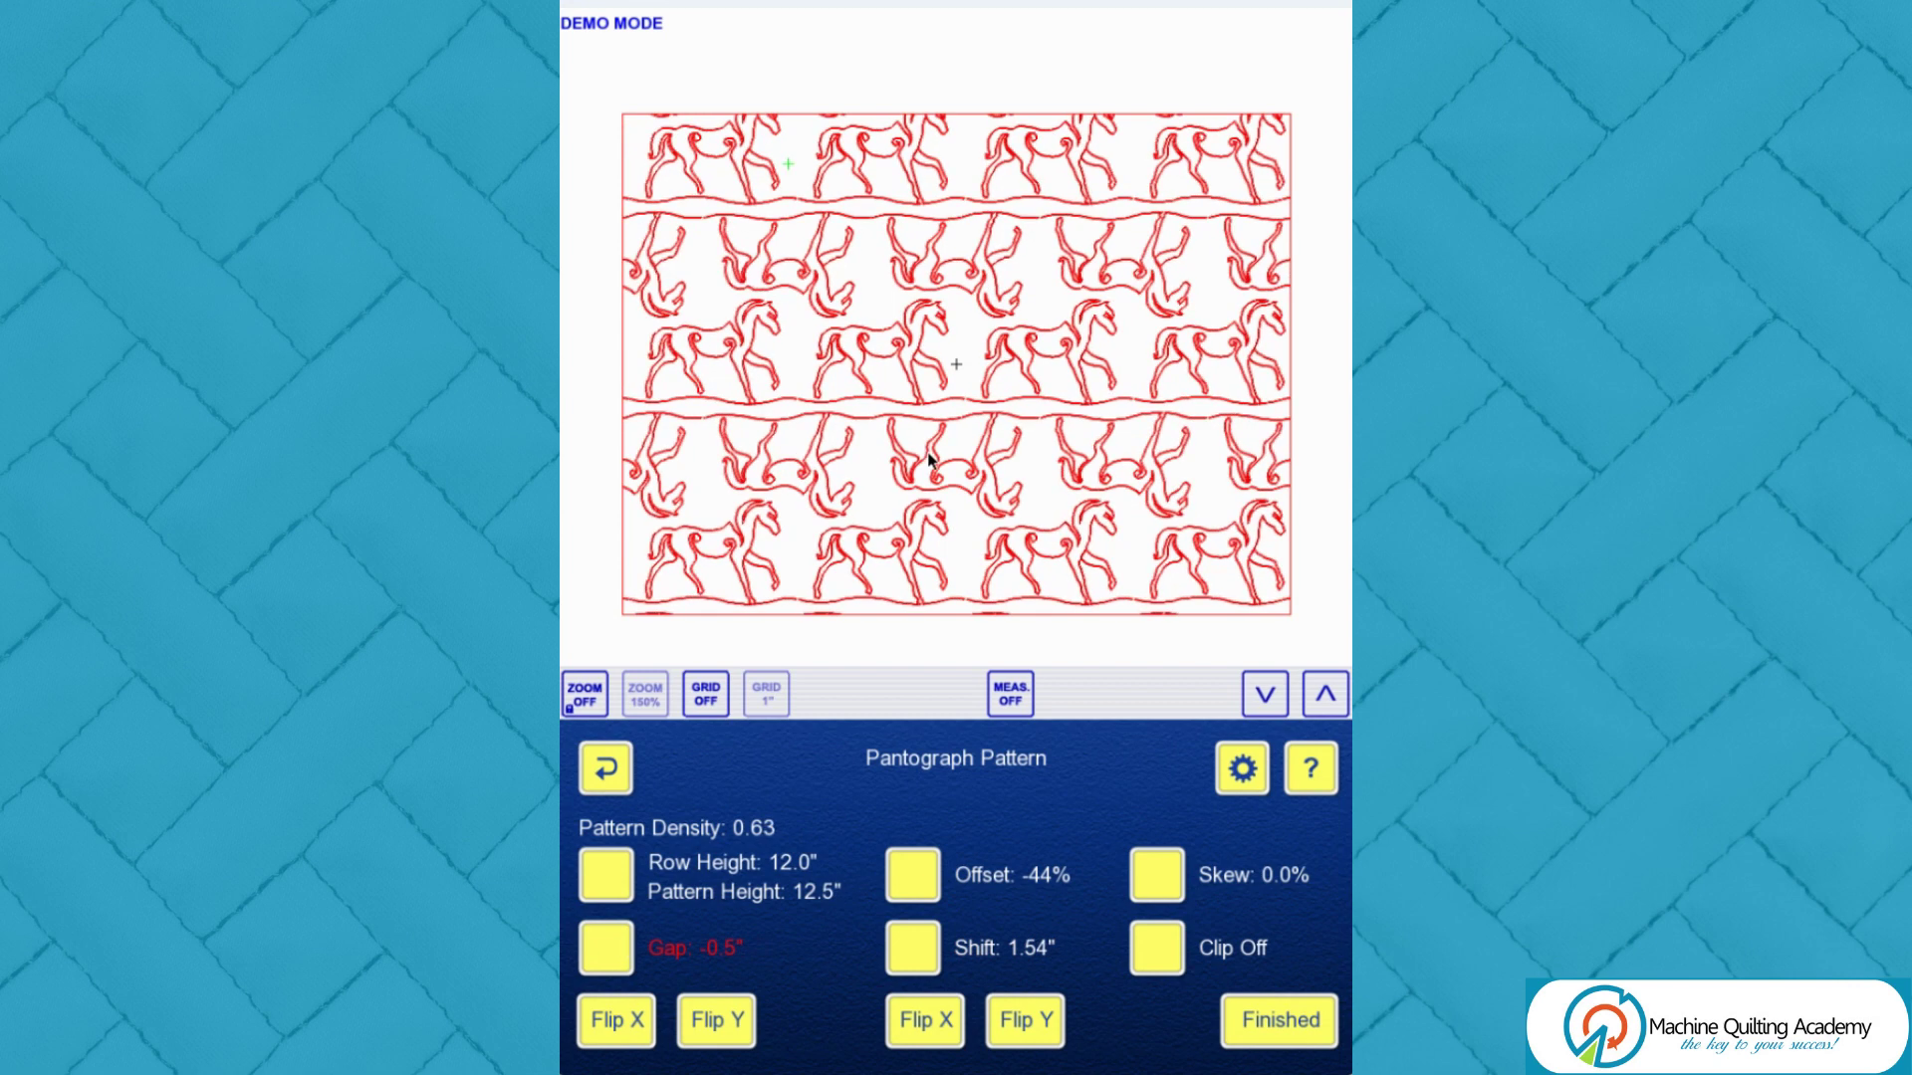
click(918, 951)
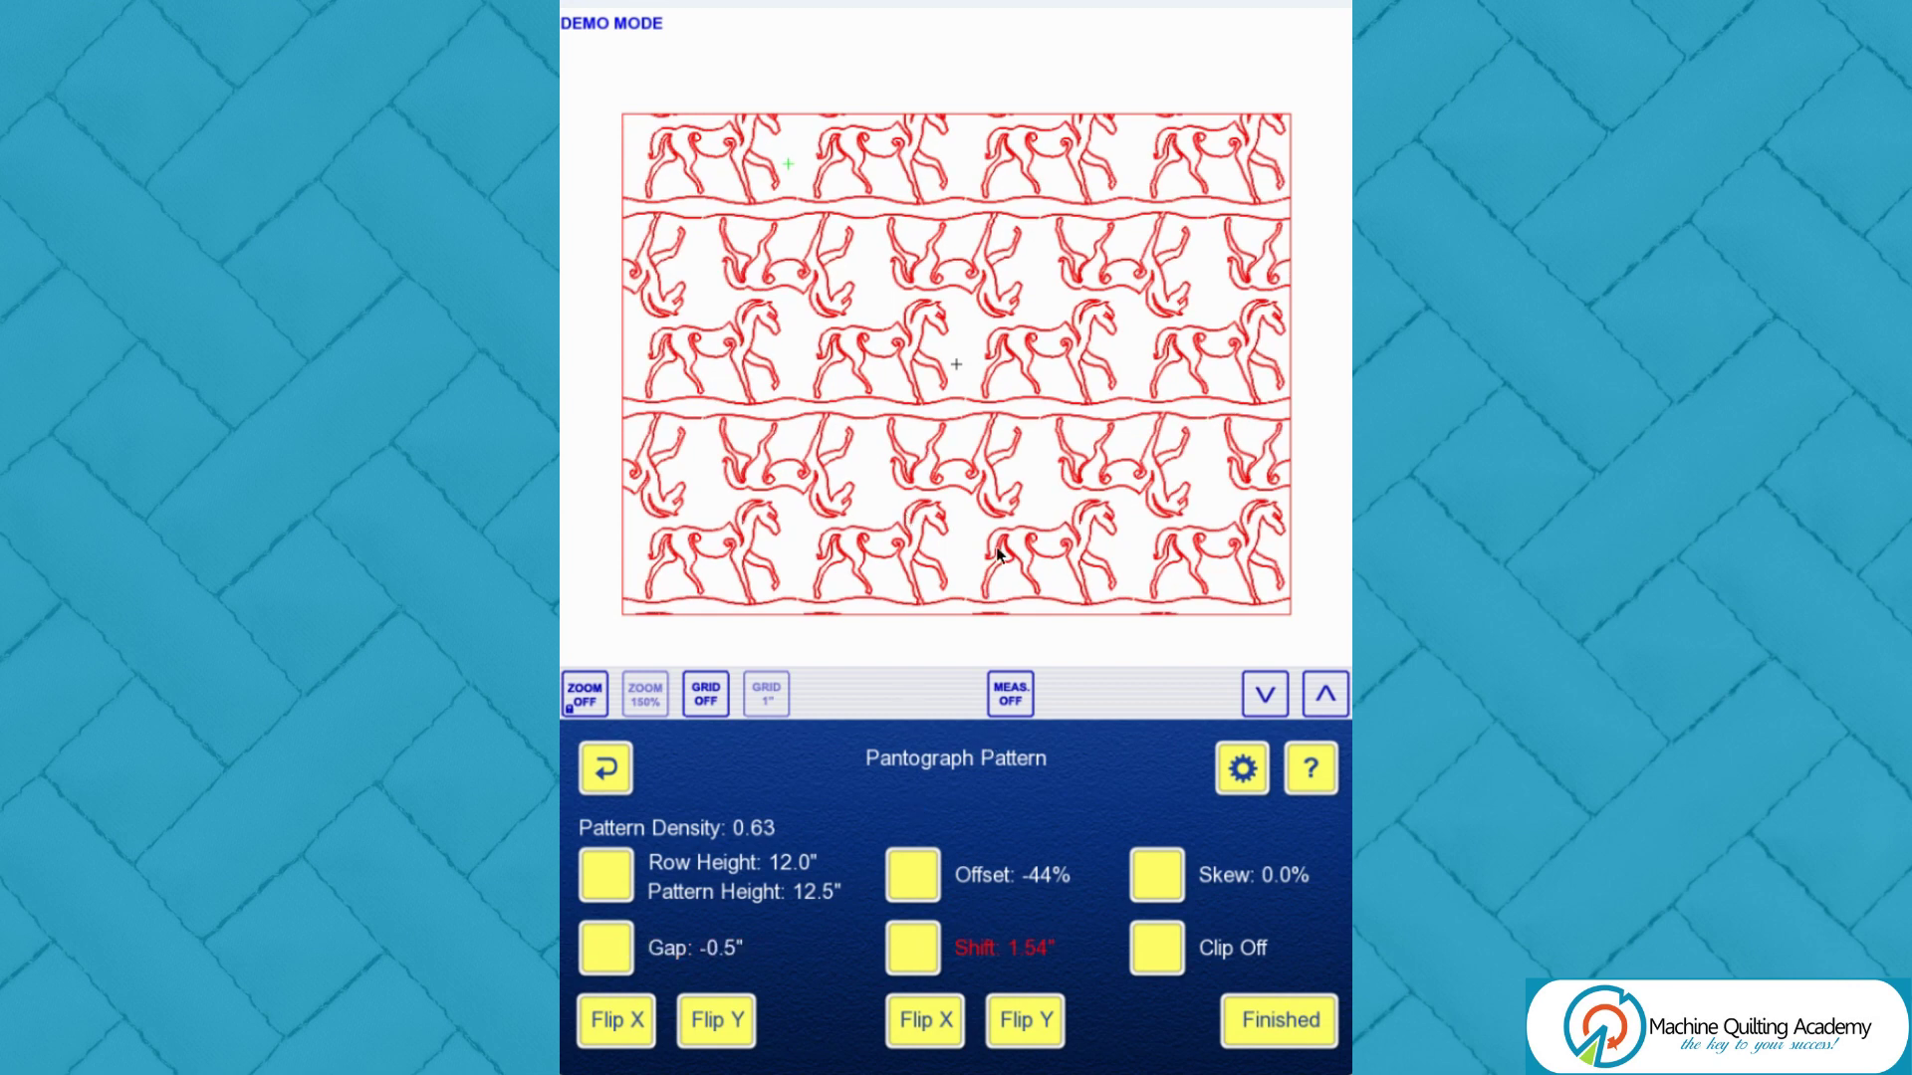
drag(1004, 539, 1023, 570)
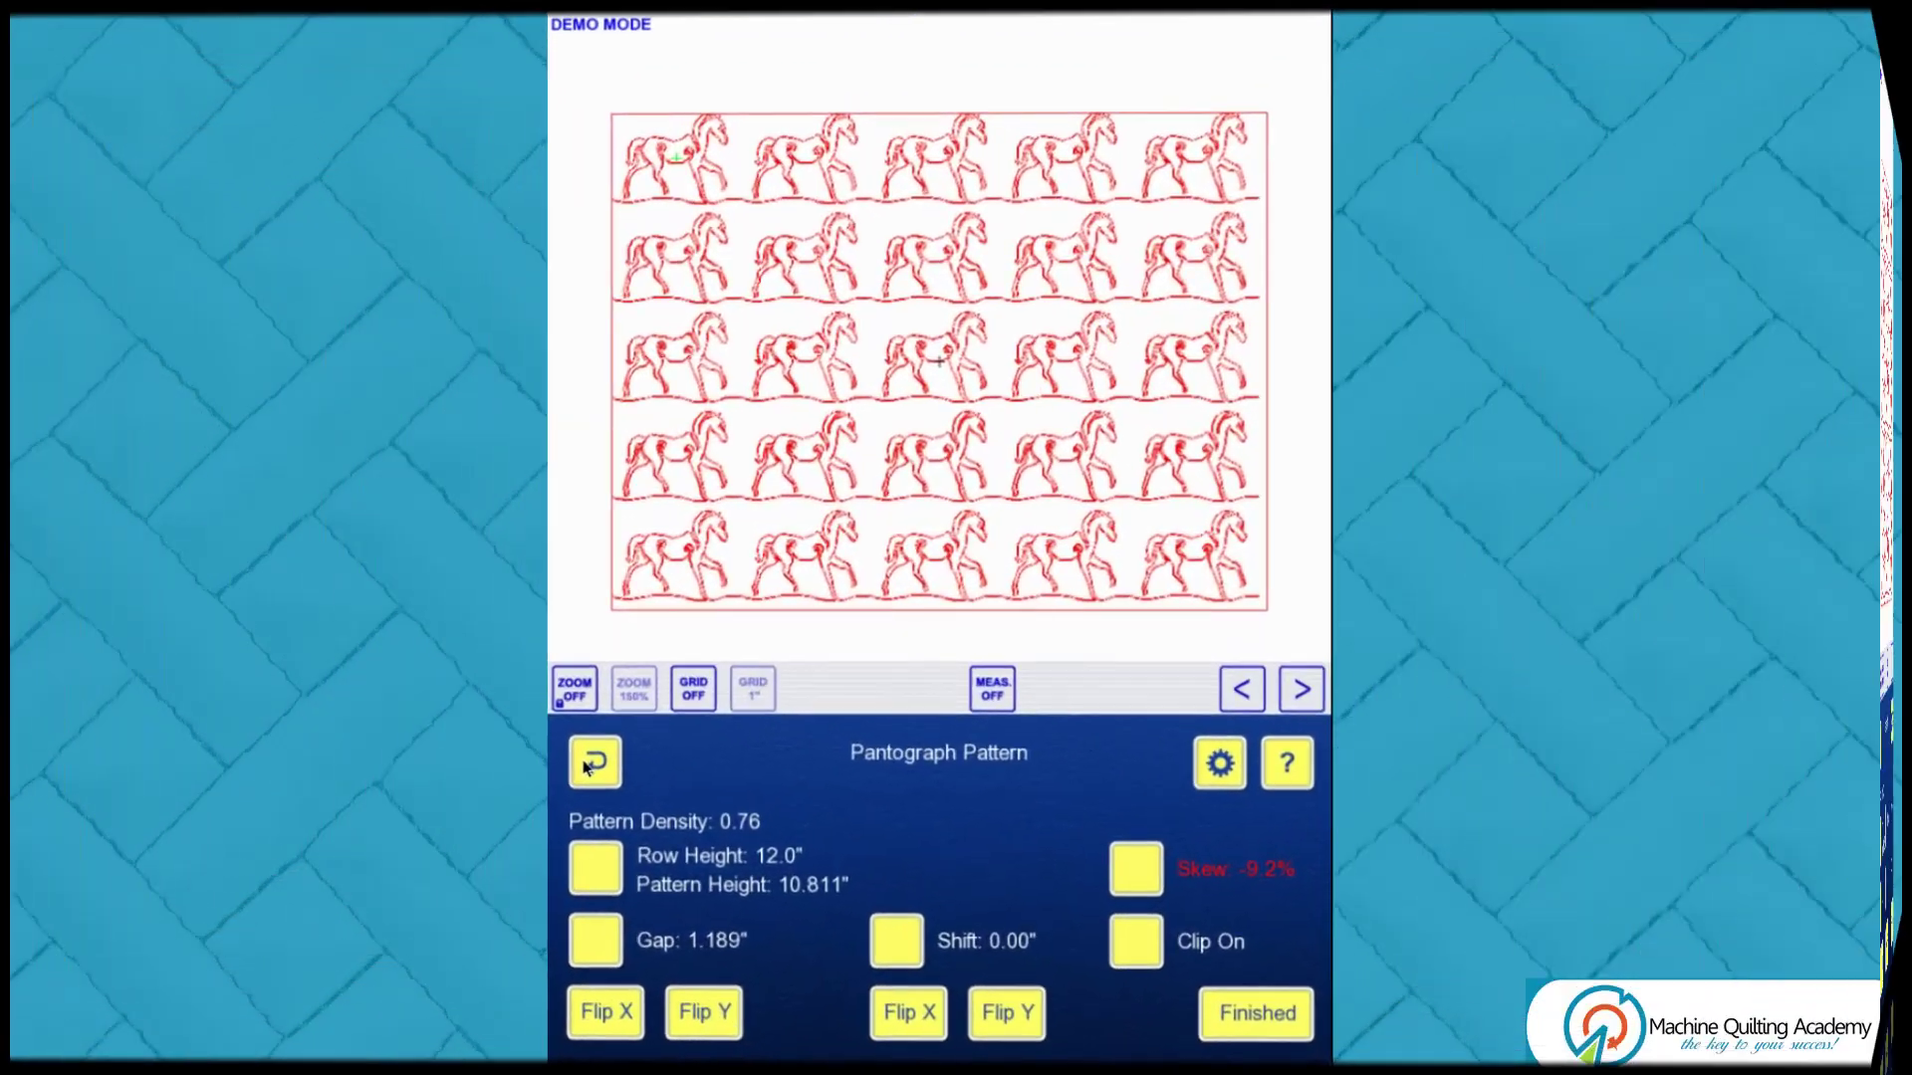
Step: Discard the horse row design and open the Geometrics catalog for the odd rows
click(598, 772)
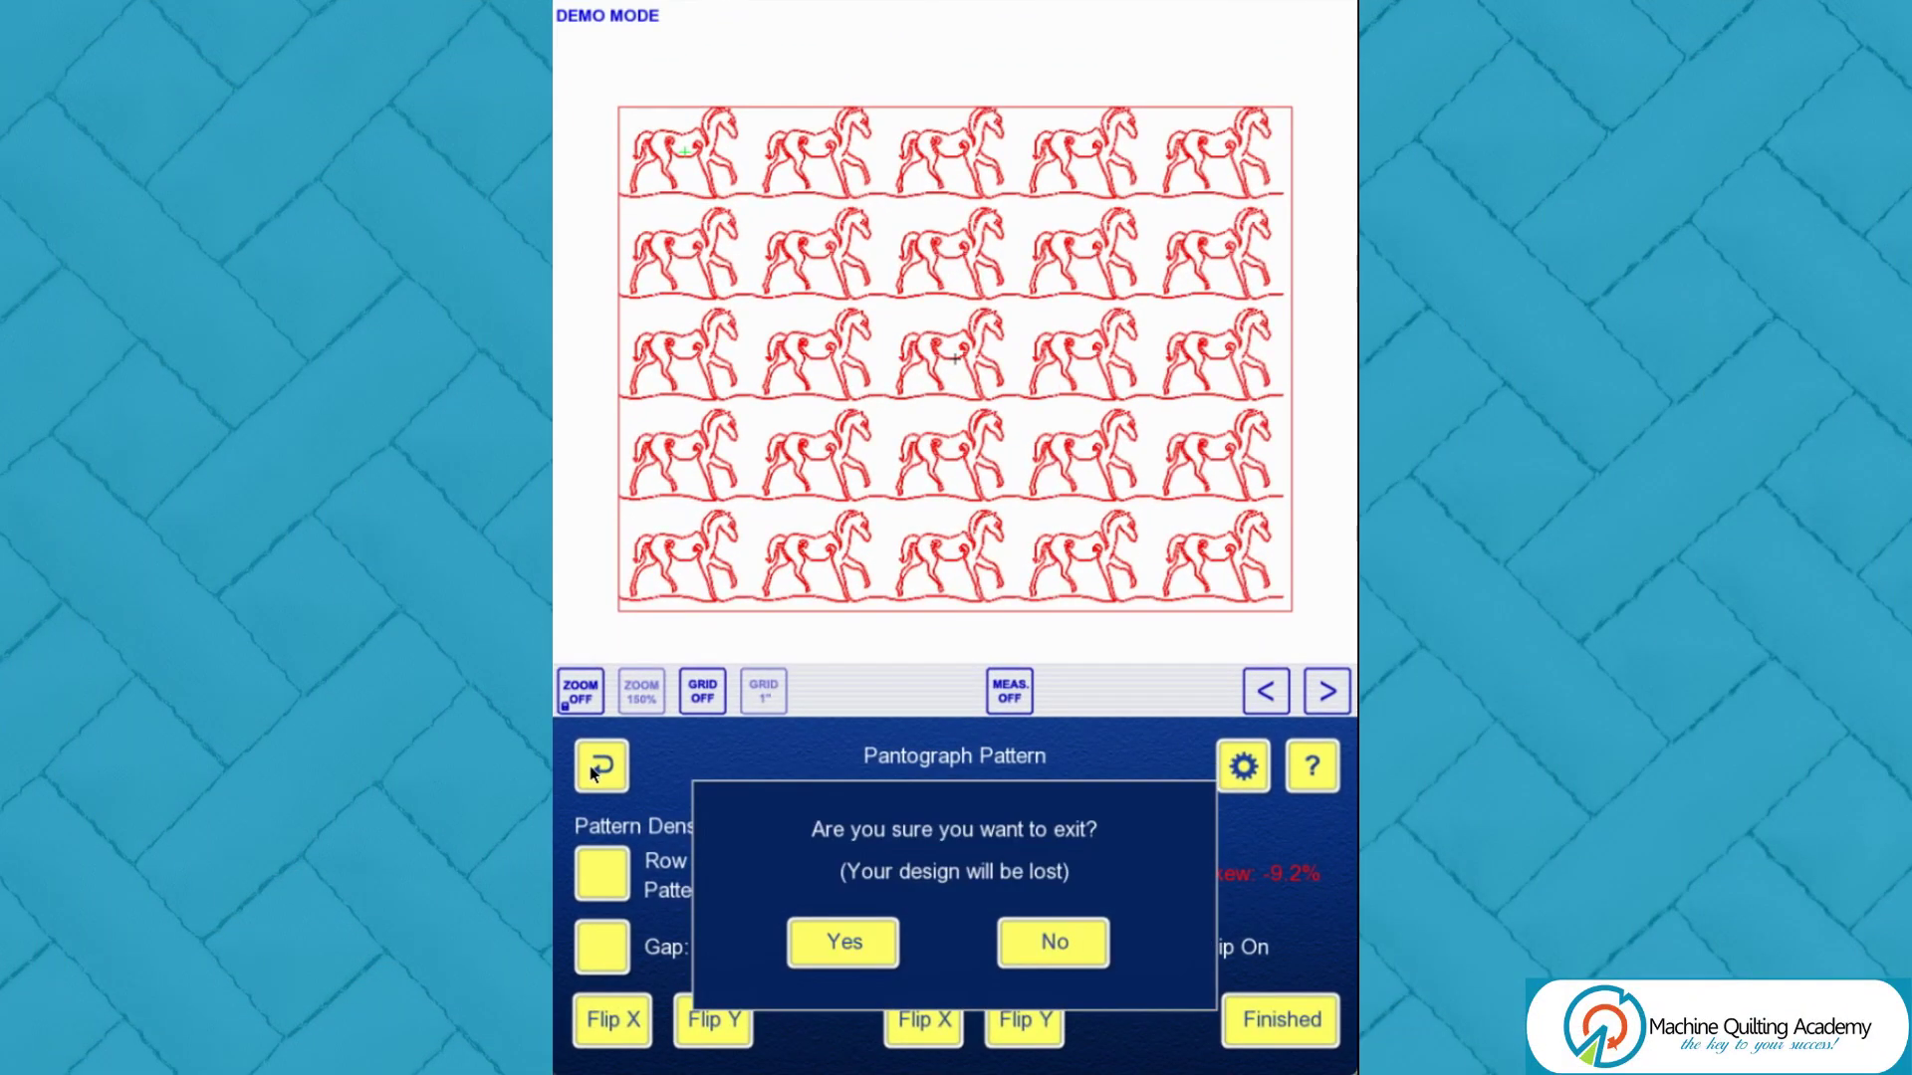
click(843, 944)
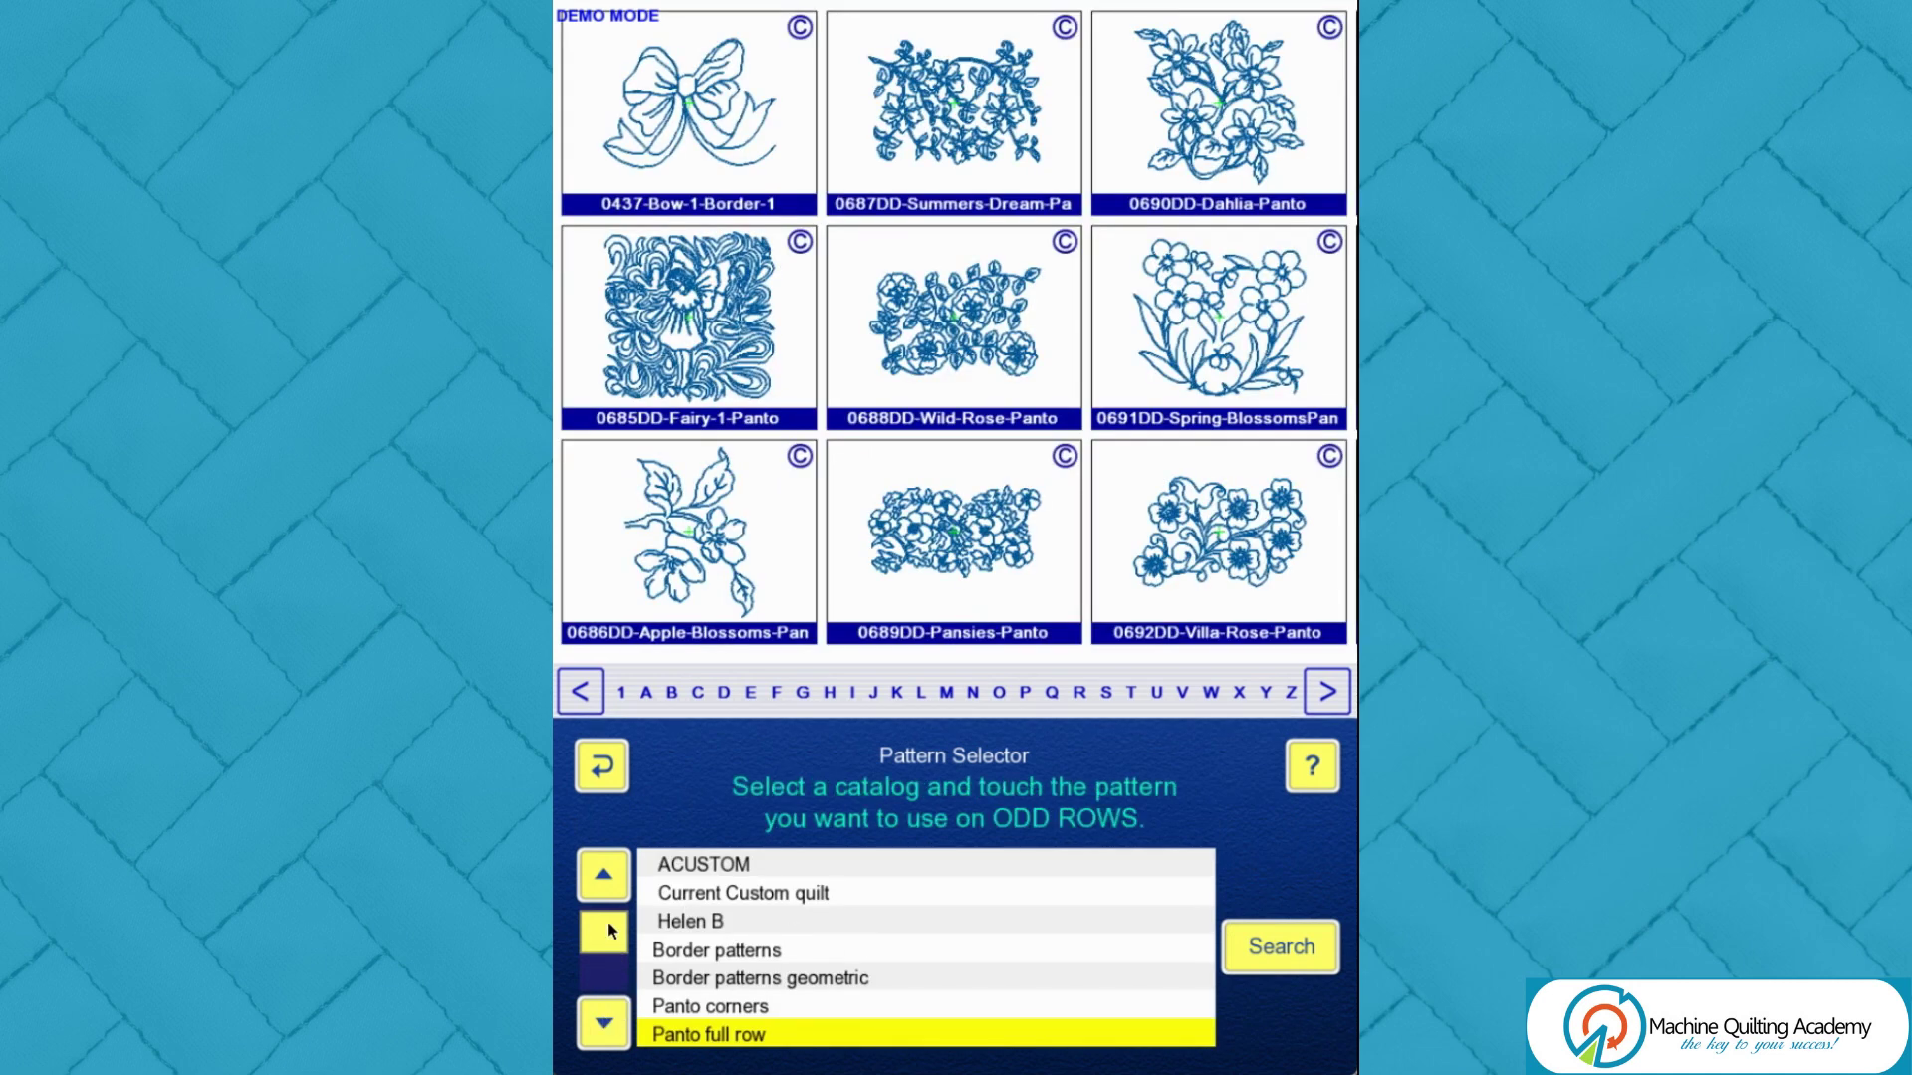
scroll(723, 1008, up, 2)
click(724, 1007)
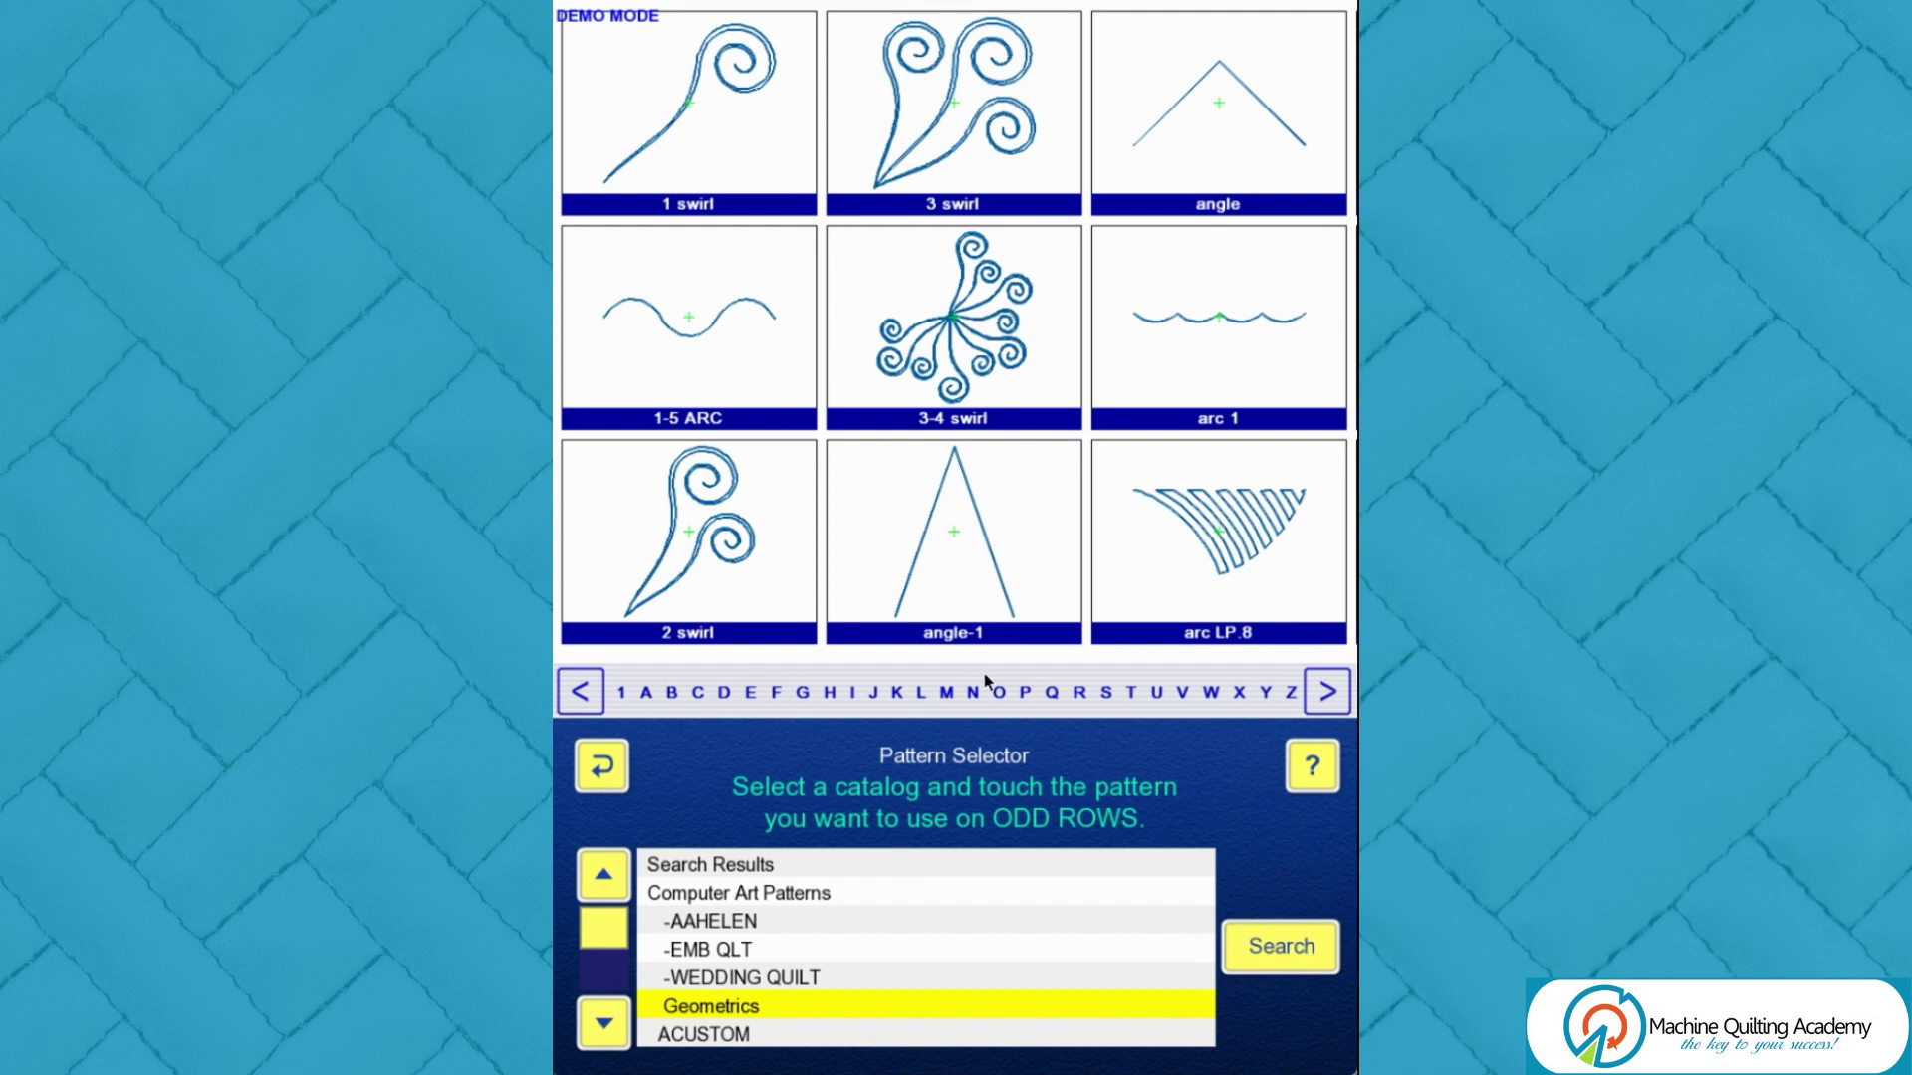
Step: Choose the arc-2 pattern for both the odd rows and the even rows of the pantograph
click(1326, 693)
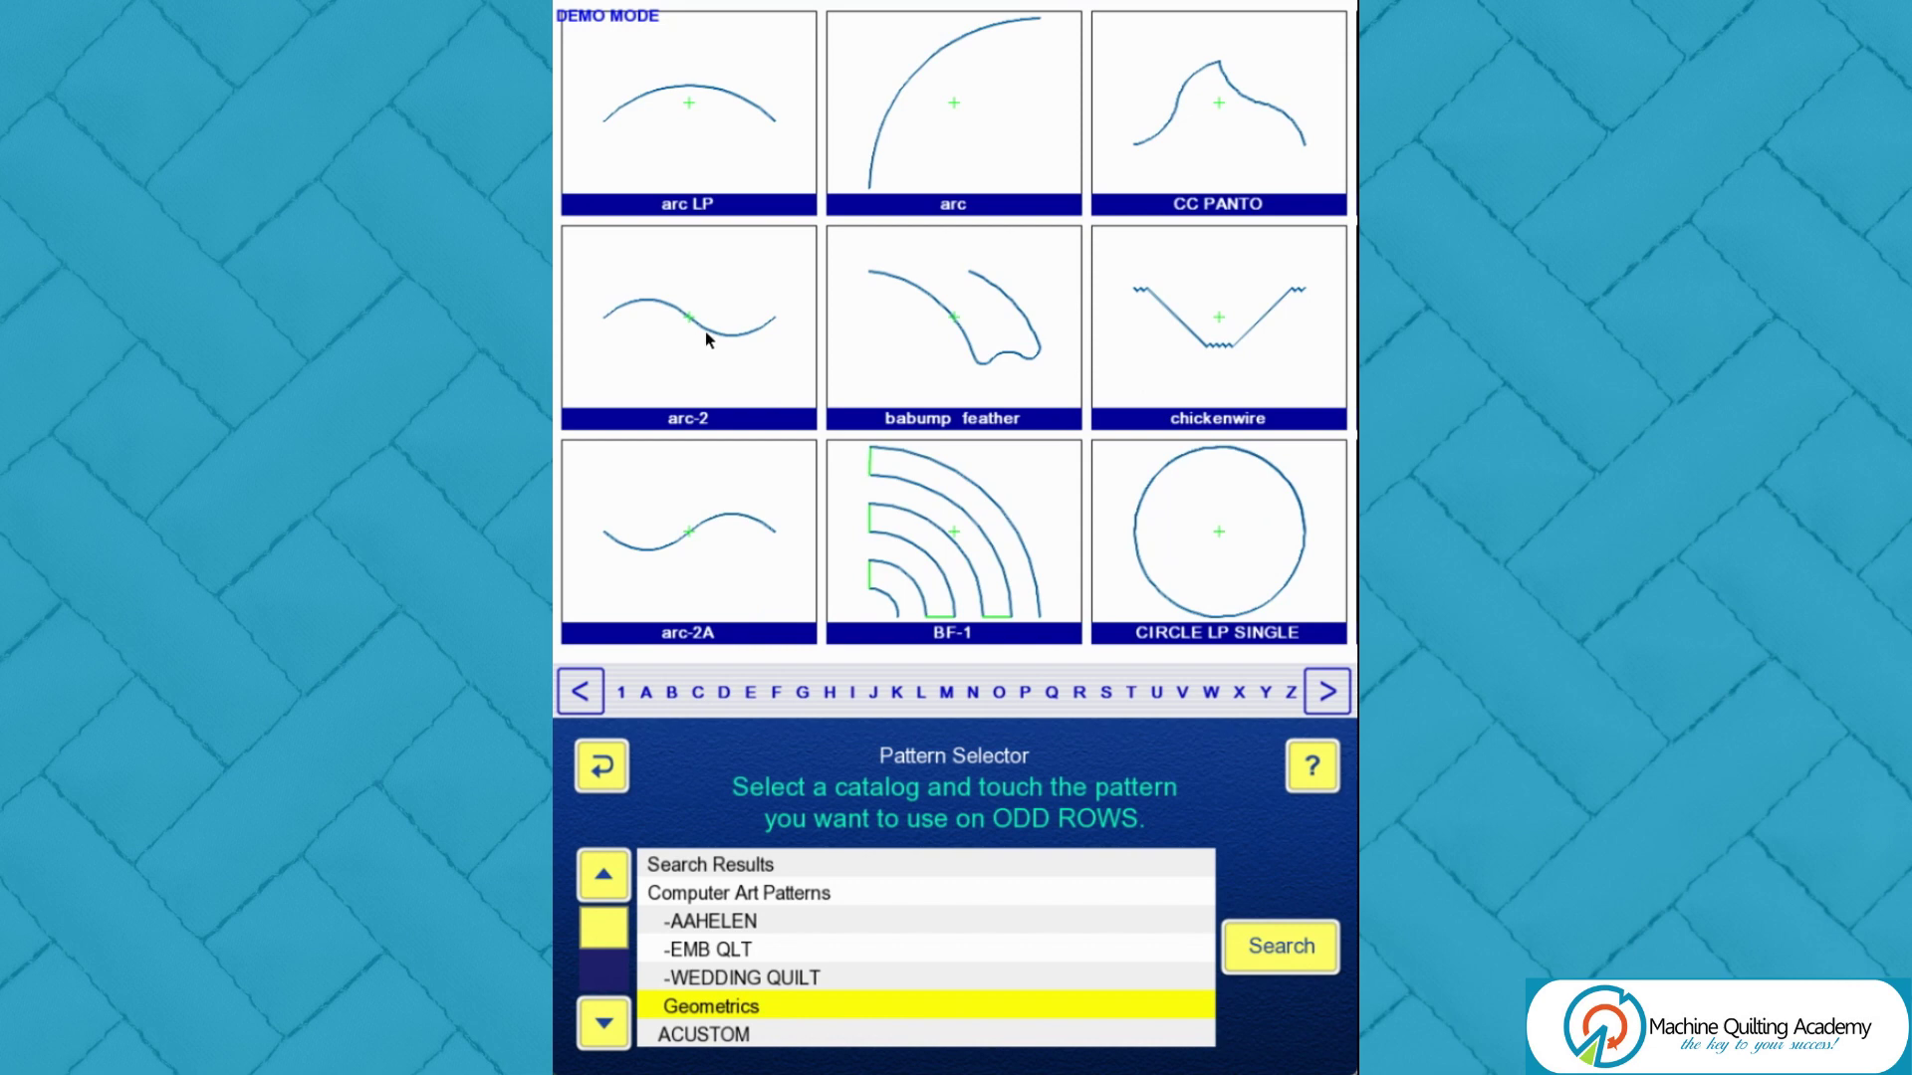
click(709, 330)
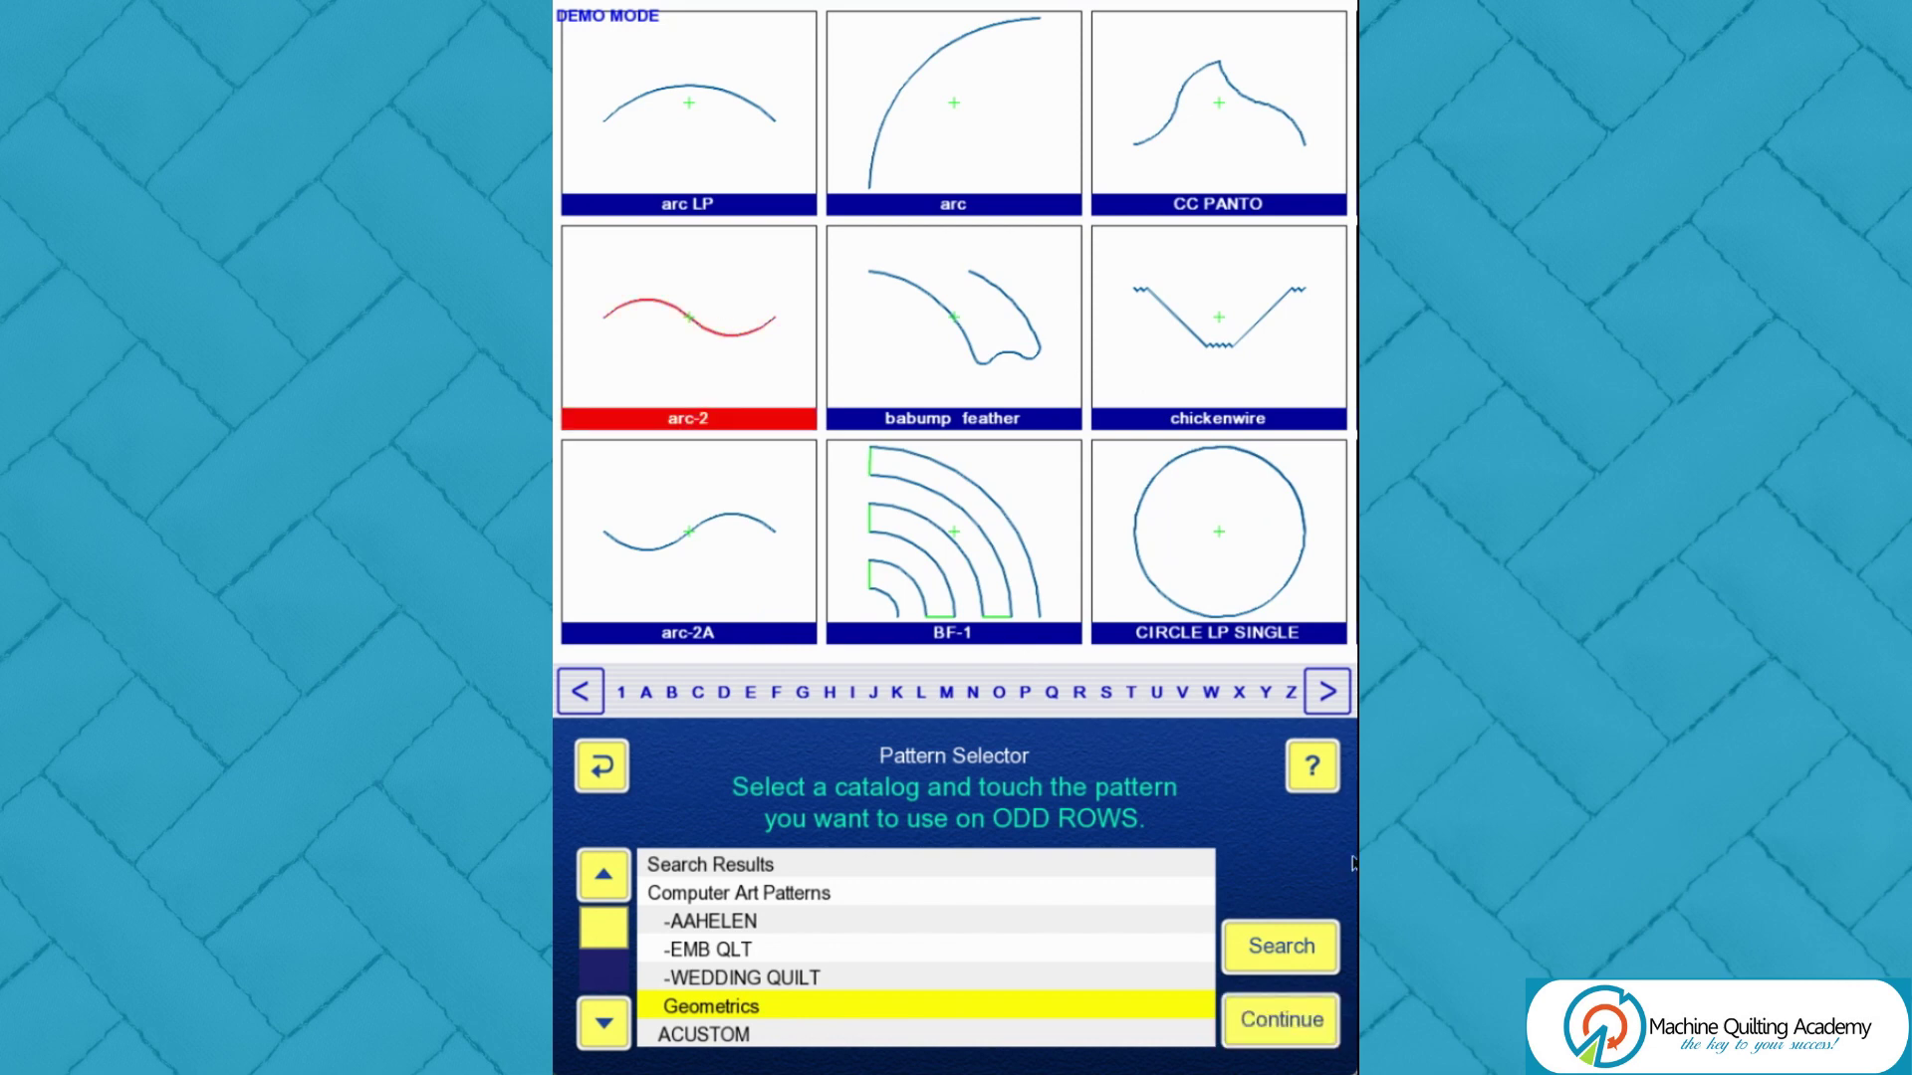
click(1279, 1035)
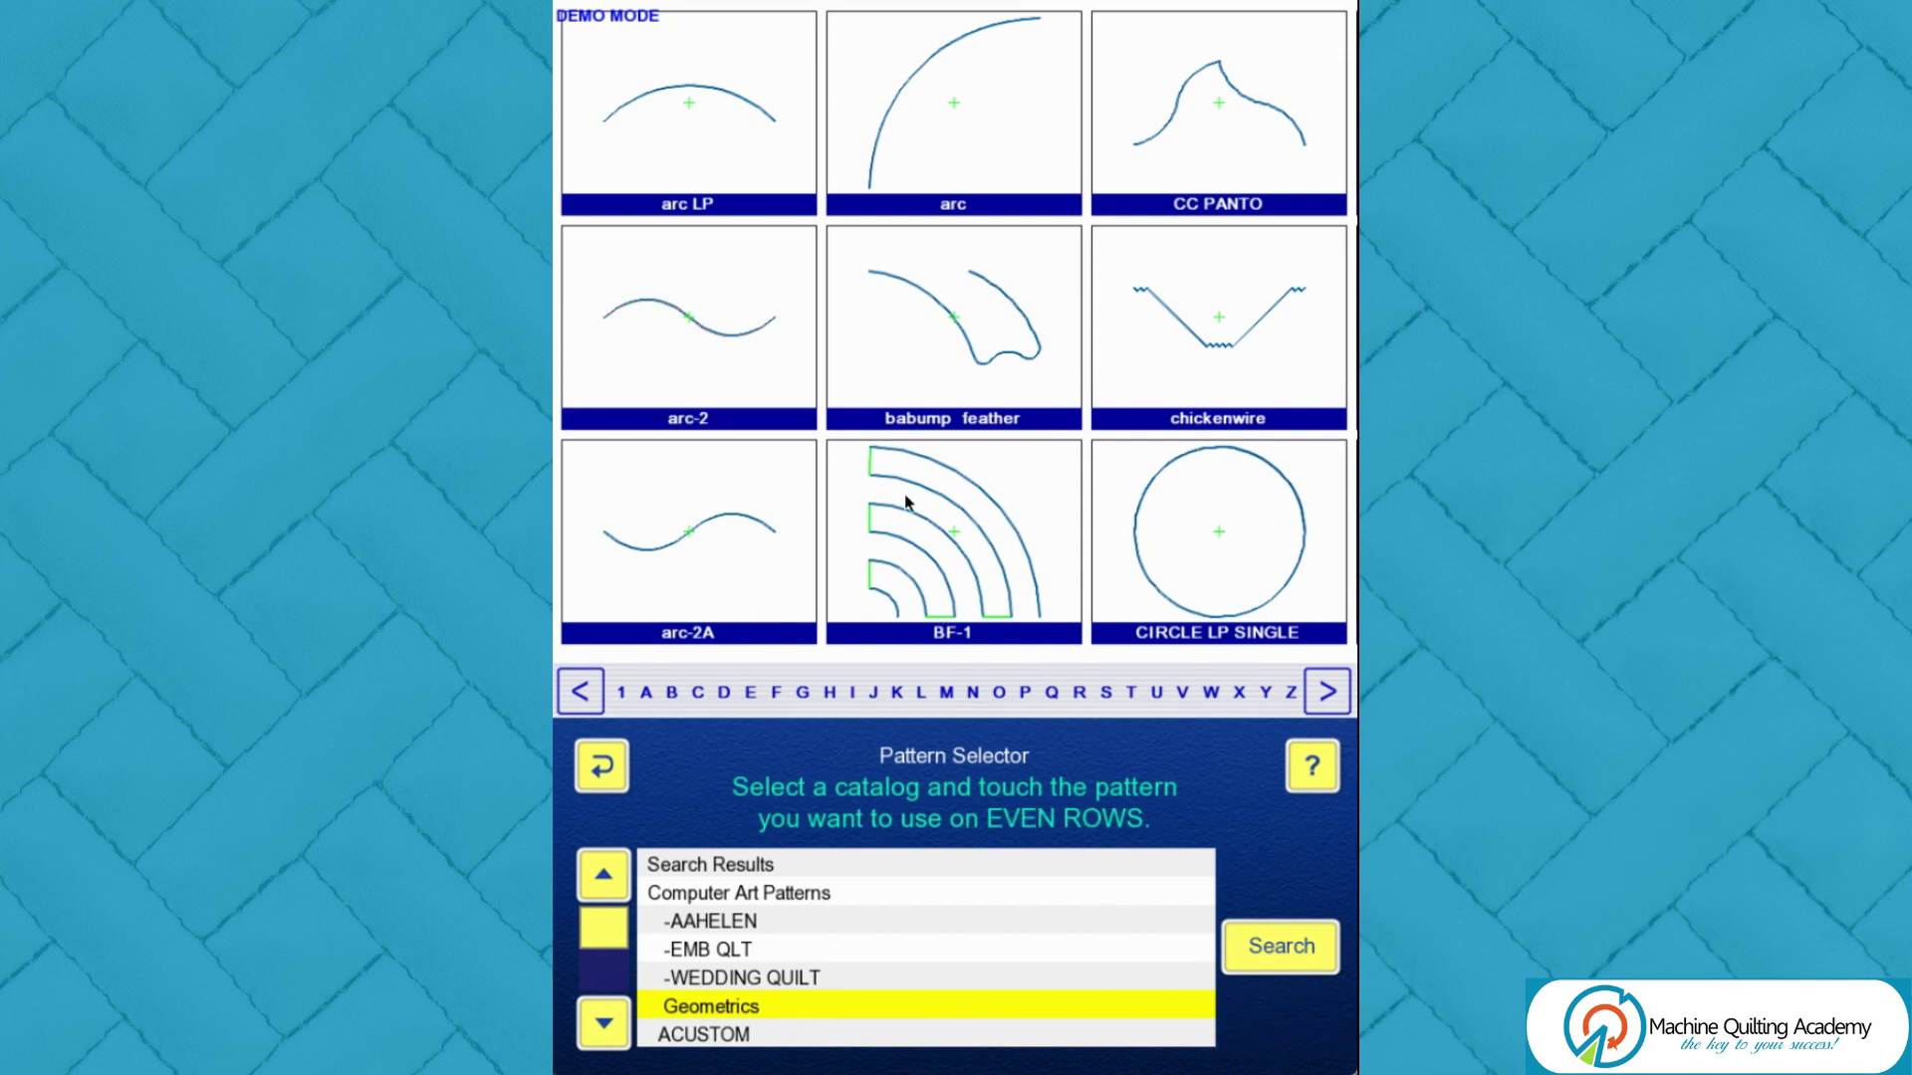
click(760, 381)
click(1295, 1027)
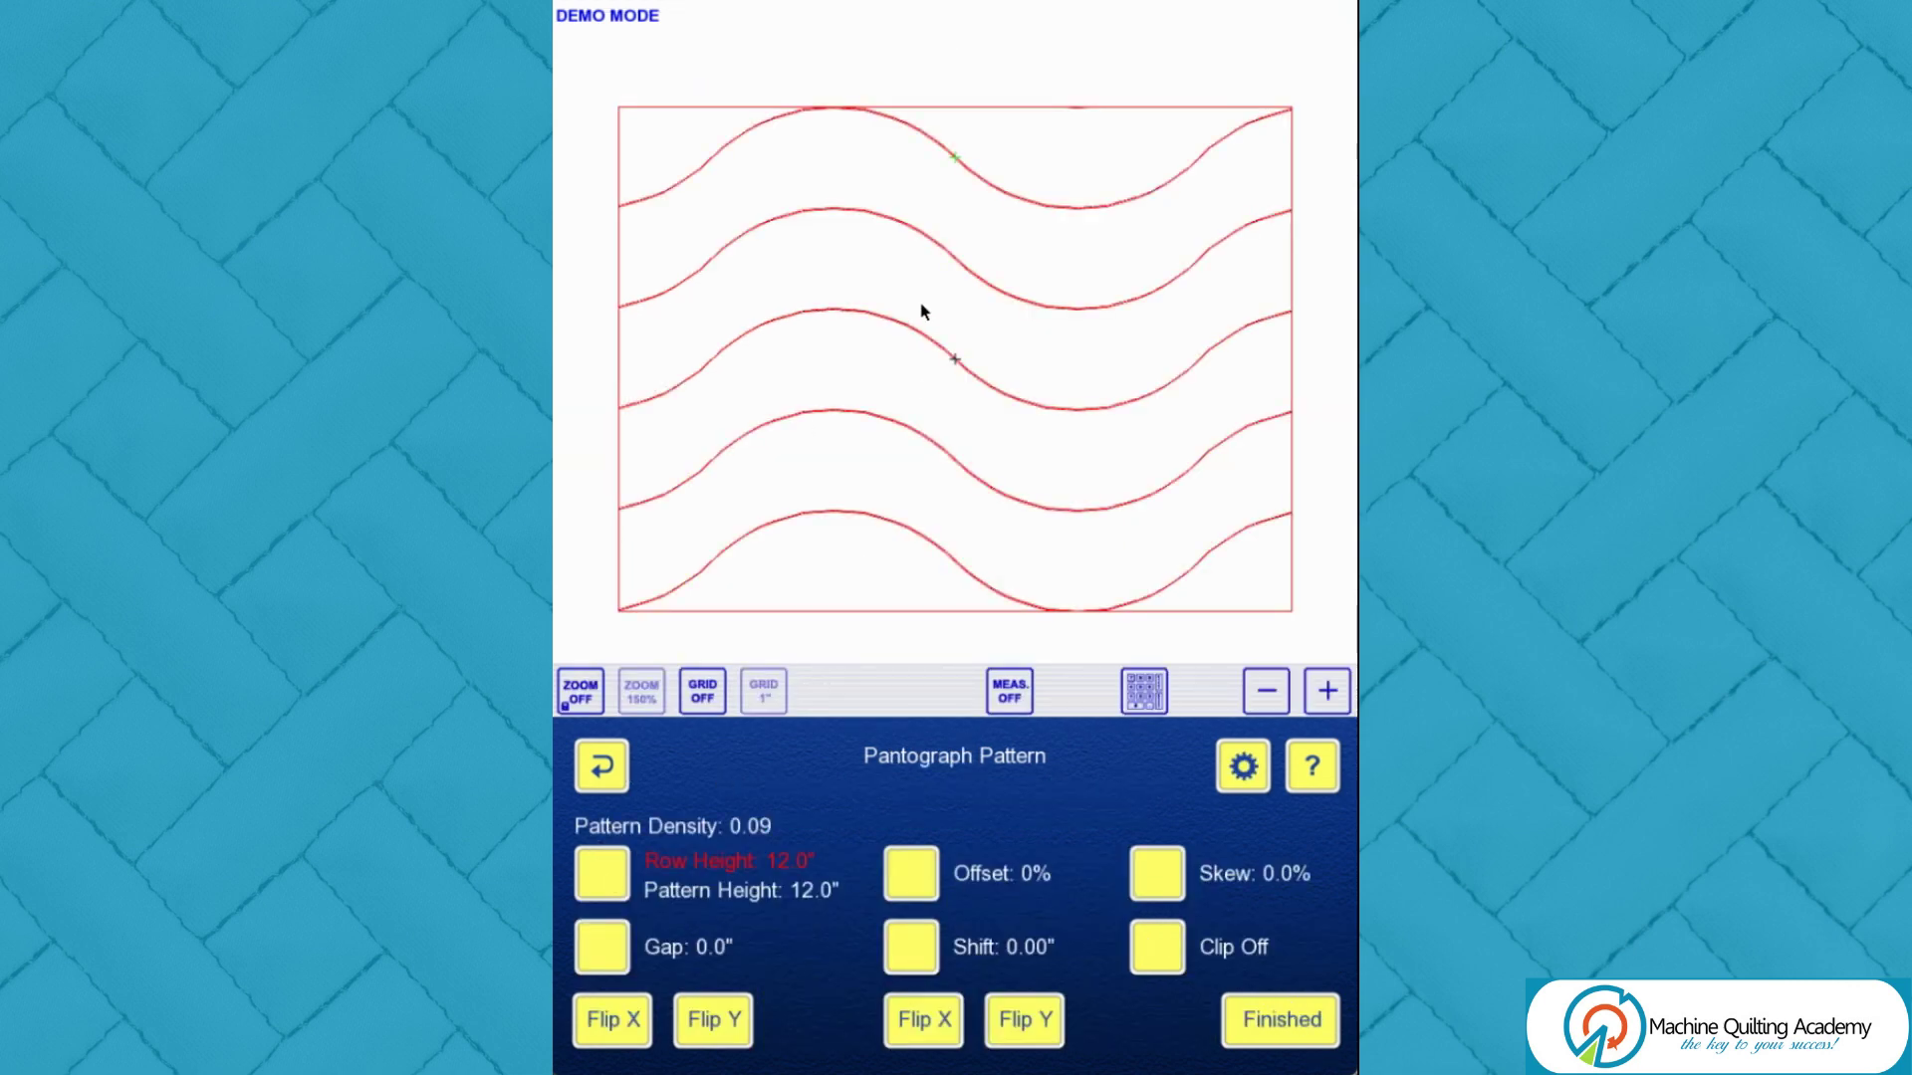
Step: Reduce the row height of the arc-2 waves to about 2.43", and at true size to about 1.70"
drag(926, 308, 1016, 585)
drag(956, 326, 688, 541)
click(586, 692)
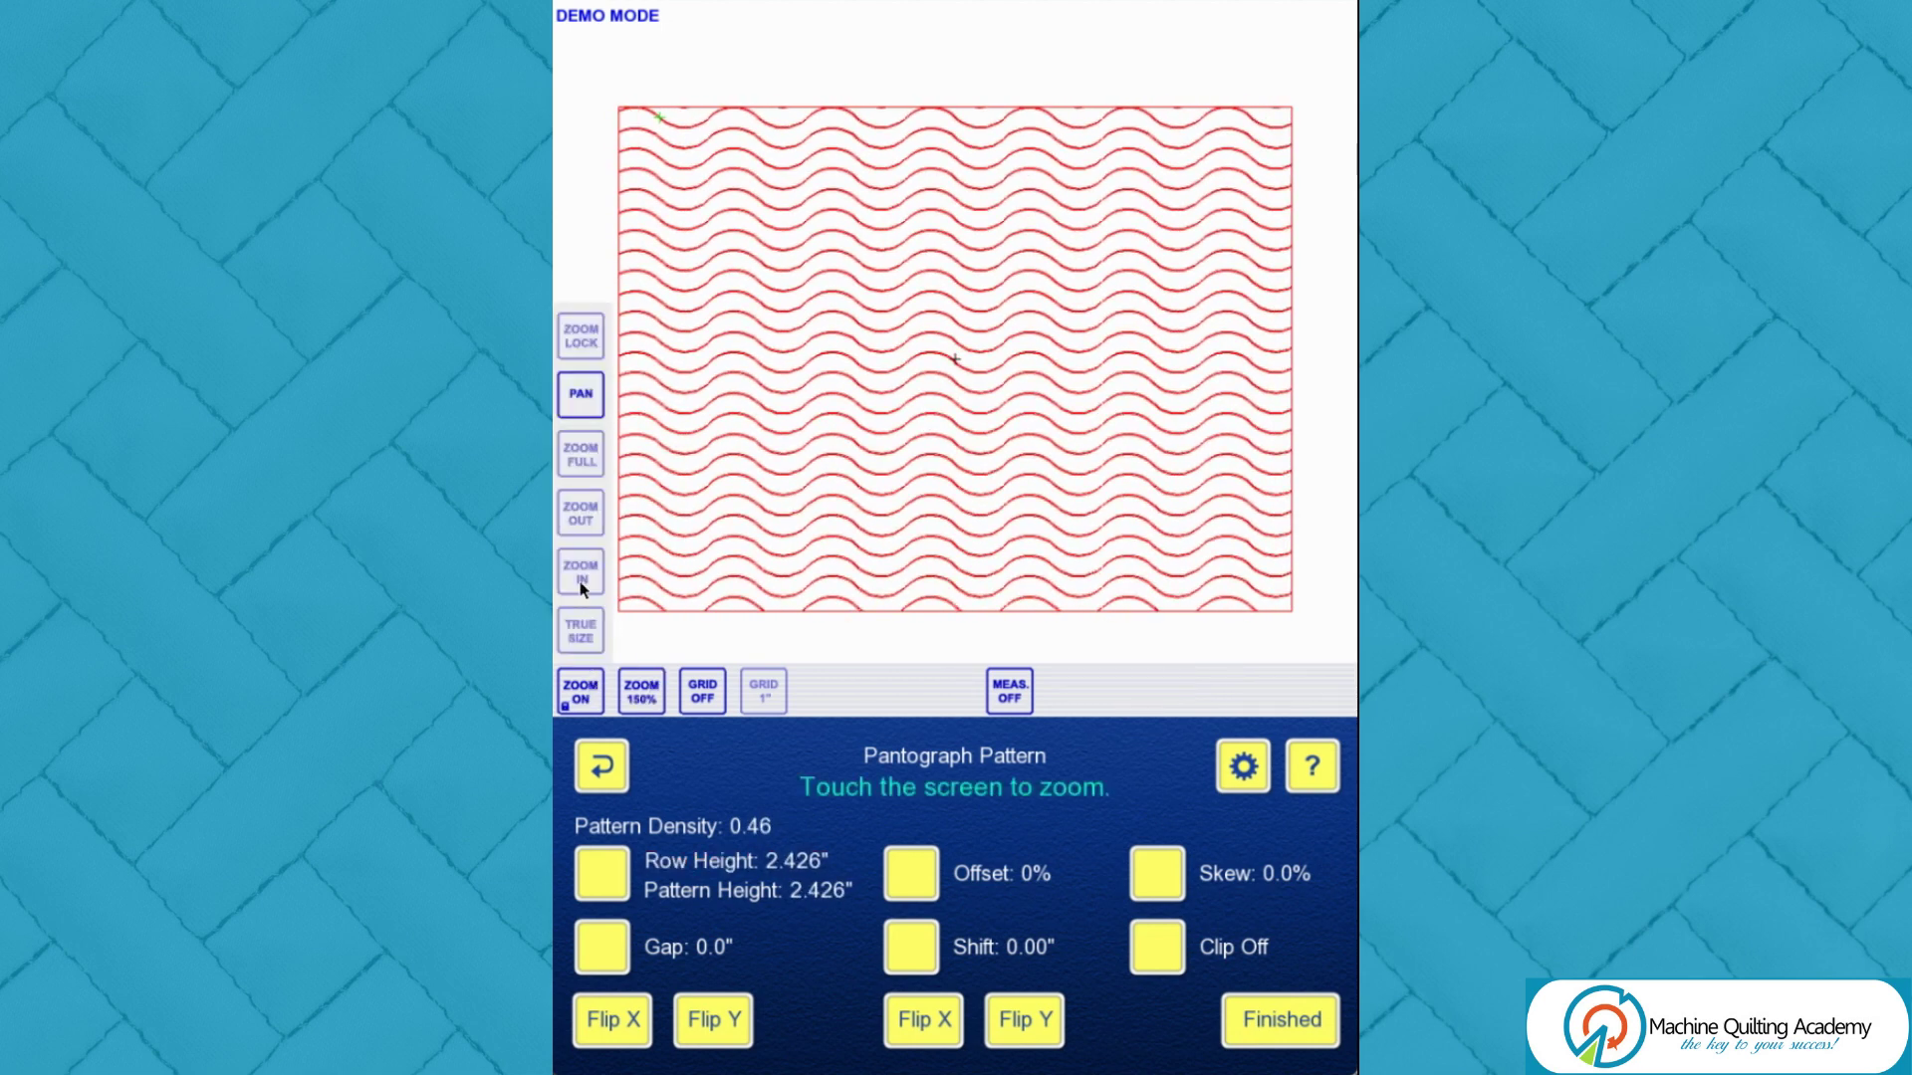
click(584, 626)
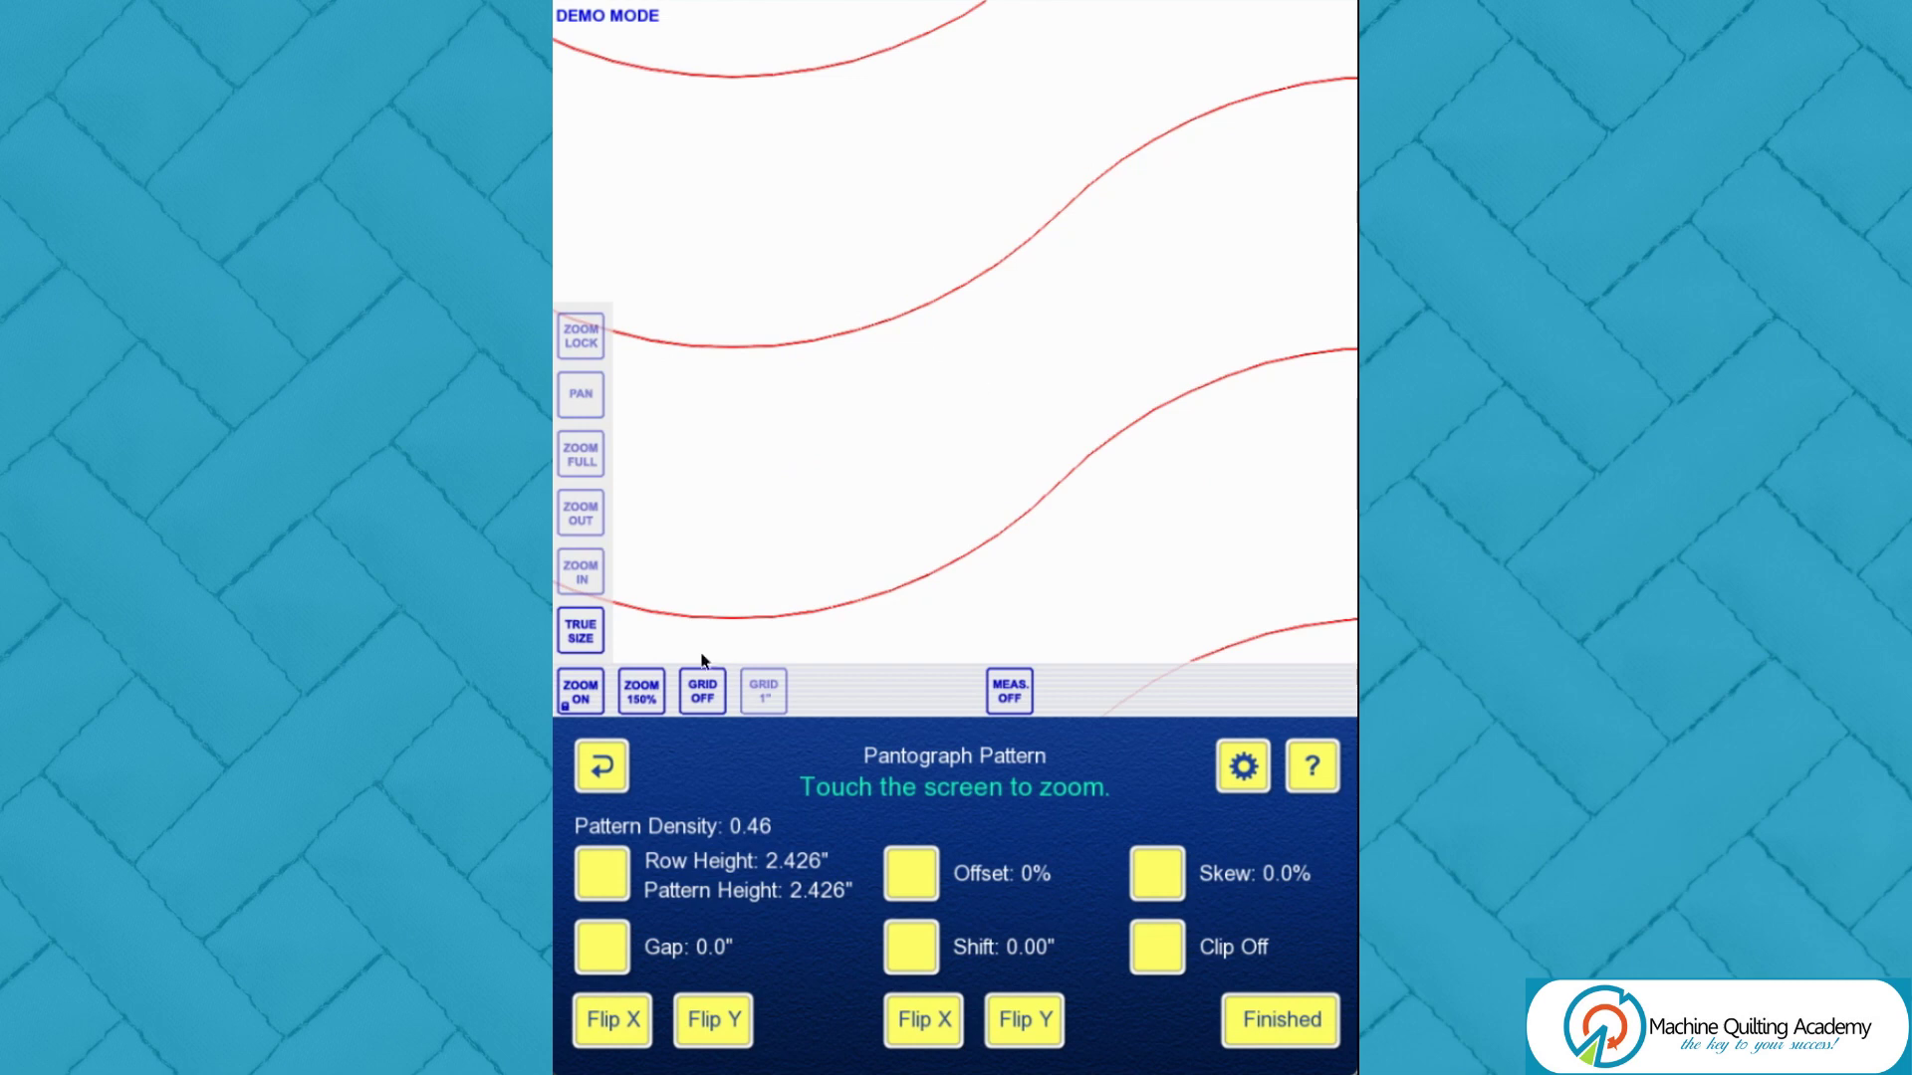
click(604, 871)
drag(900, 354, 938, 488)
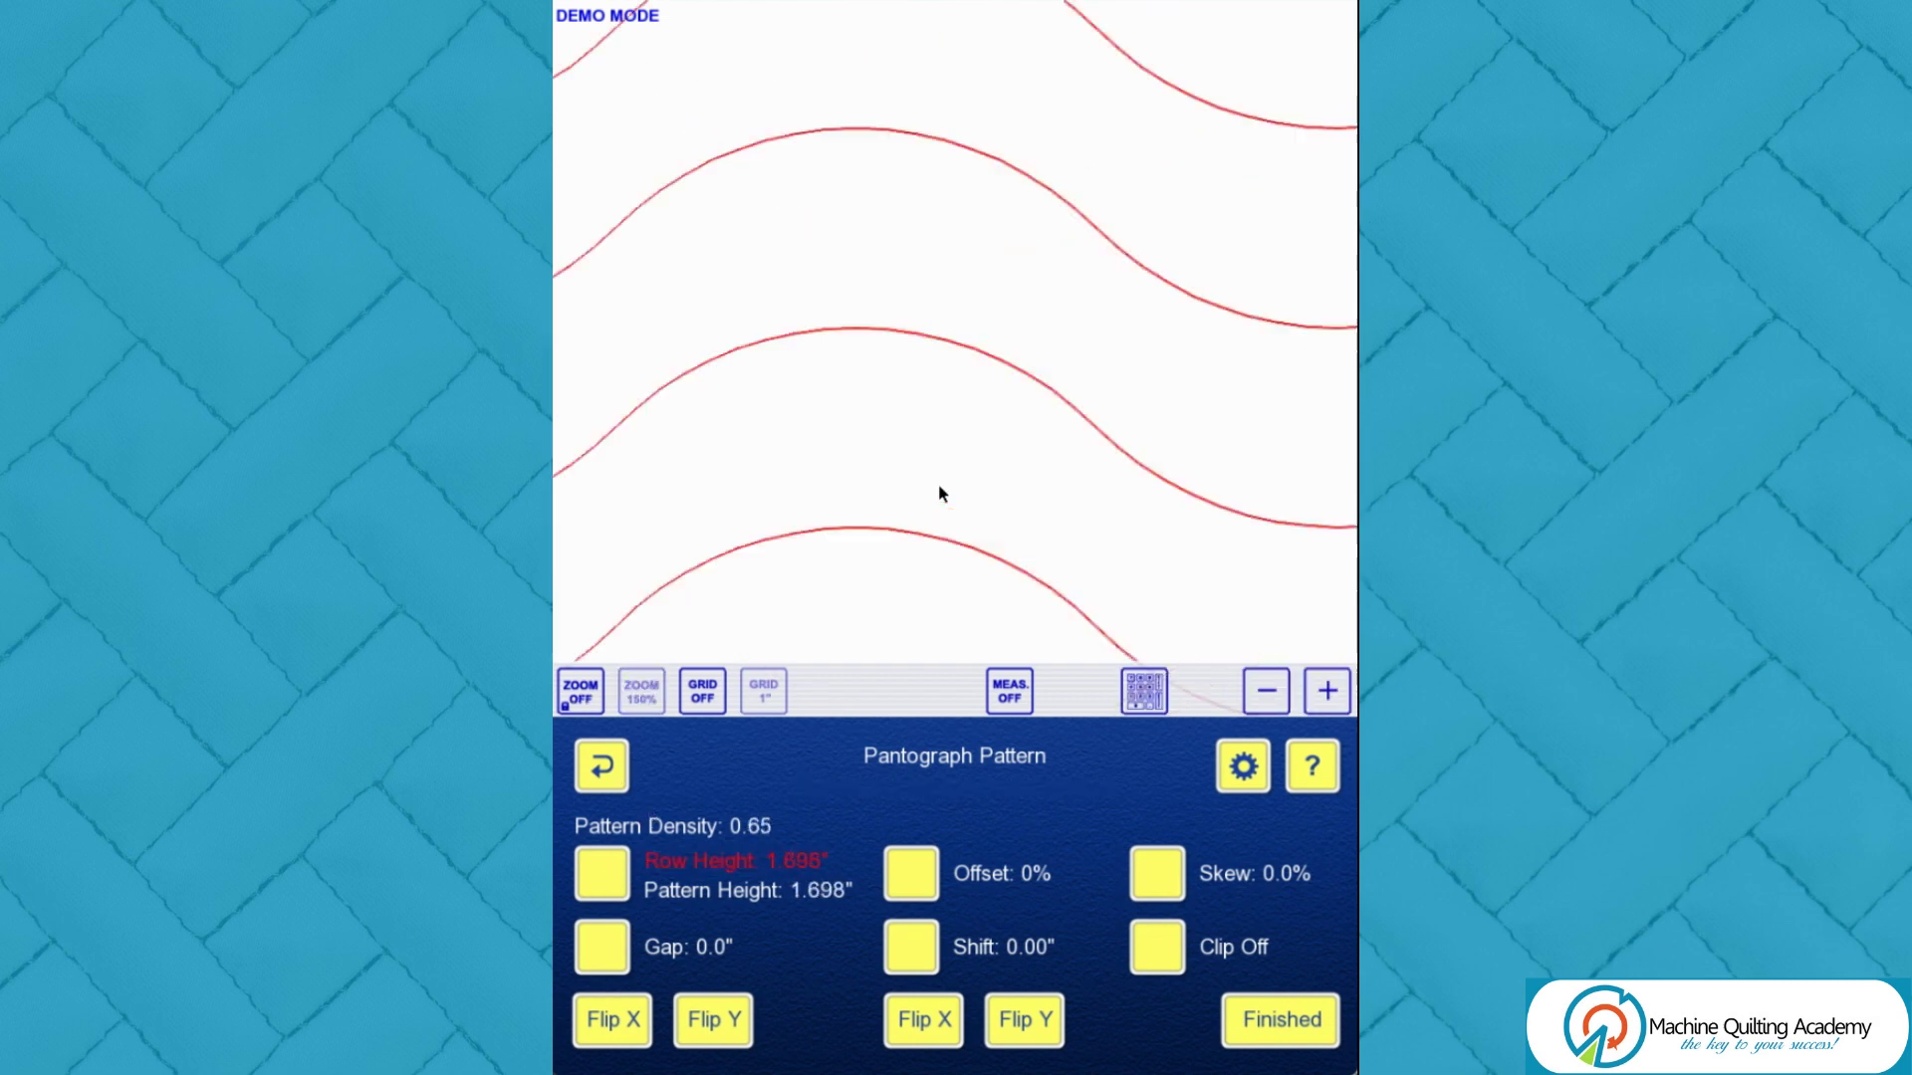
click(579, 694)
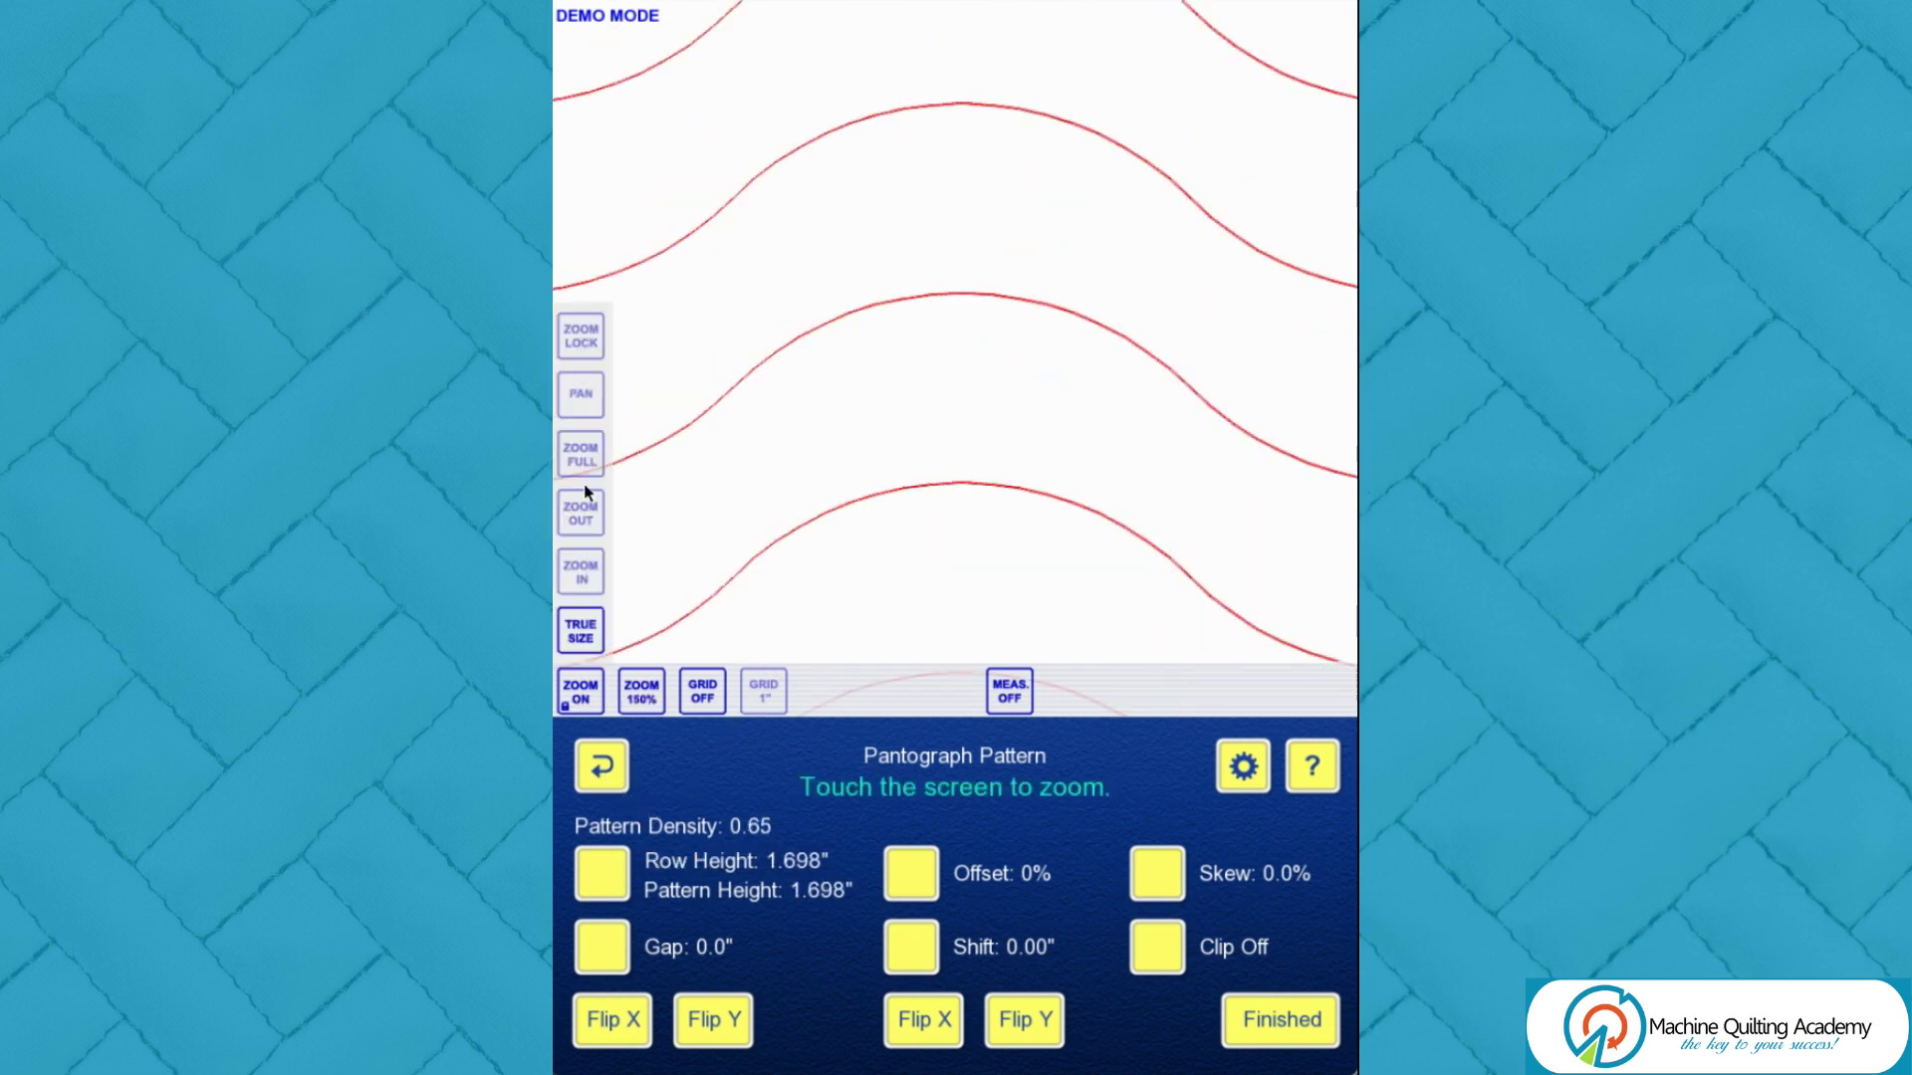
click(582, 460)
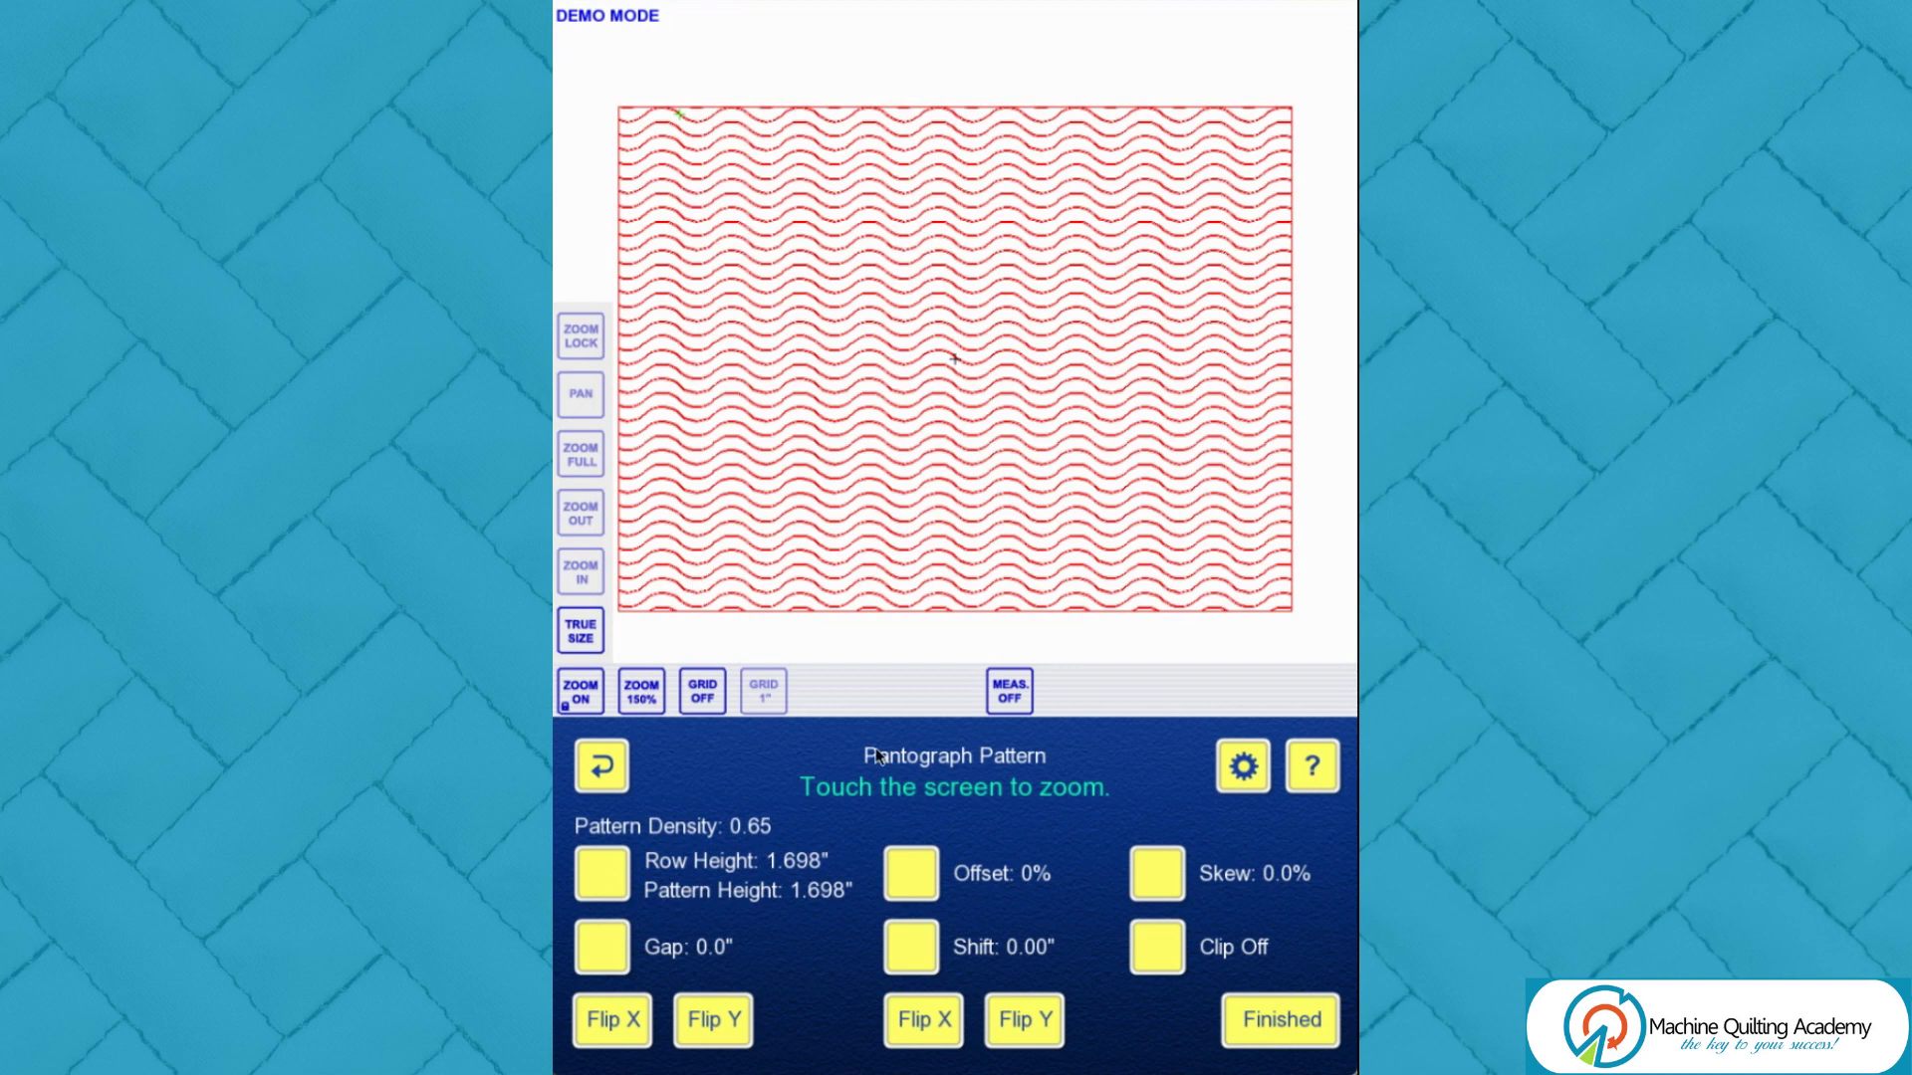
Step: Reduce the gap between the wave rows freehand to about -1.18"
click(601, 947)
drag(900, 503, 1003, 601)
drag(1007, 388, 1036, 478)
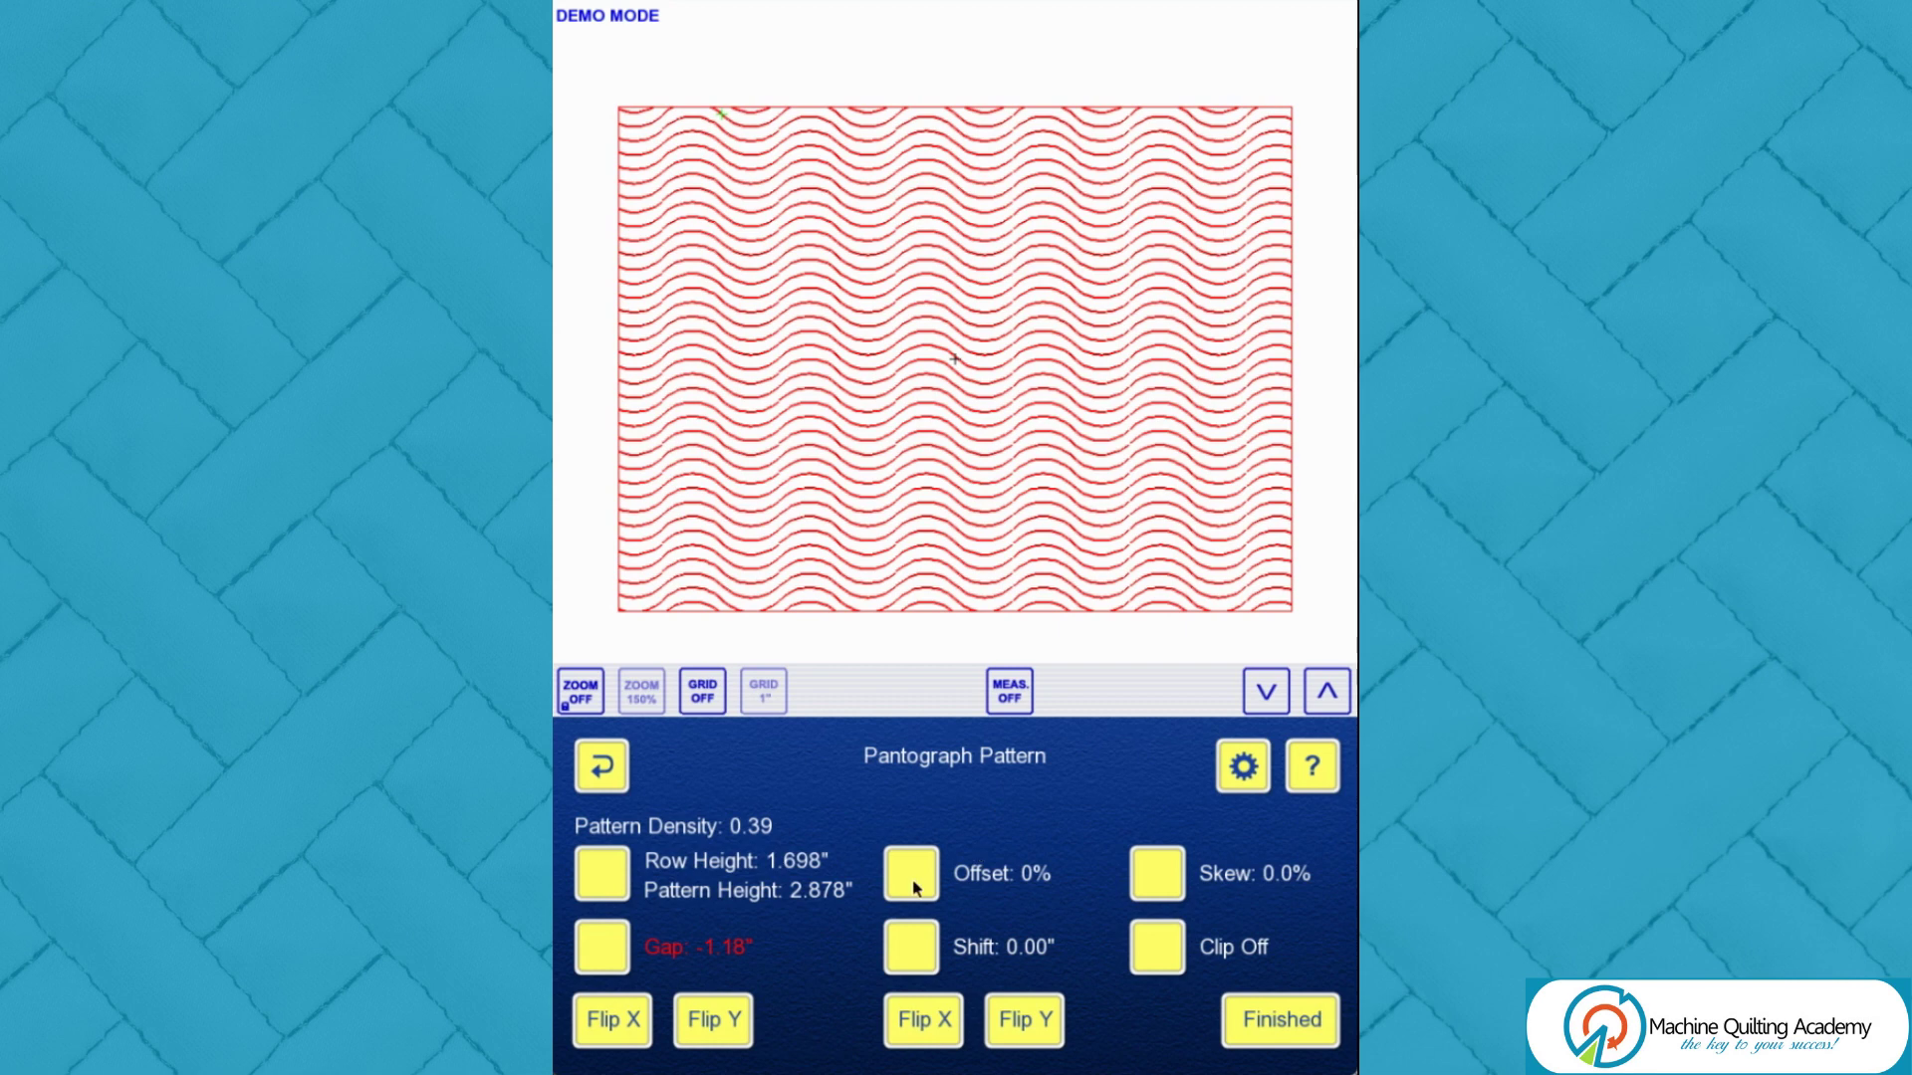
Step: Examine the spacing of the wave rows at true size against the 1" grid
click(581, 692)
click(830, 476)
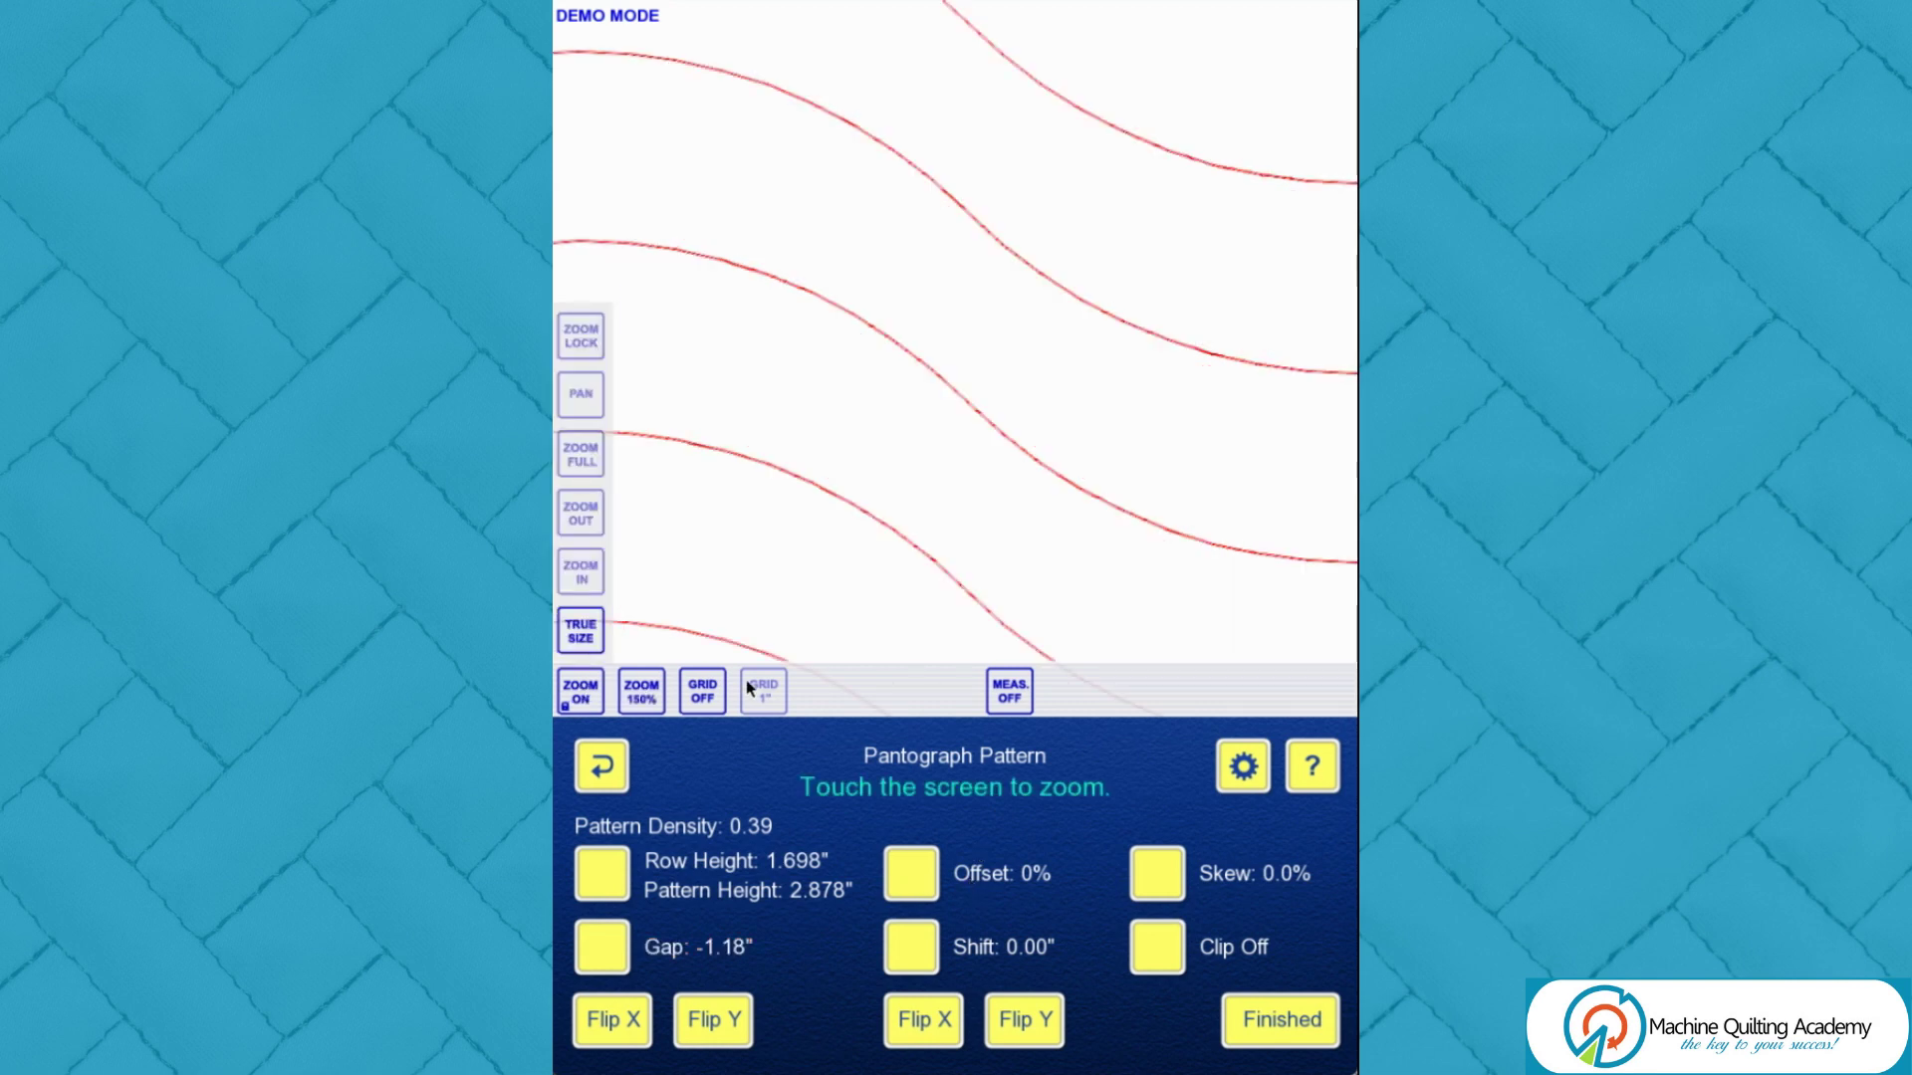
click(703, 695)
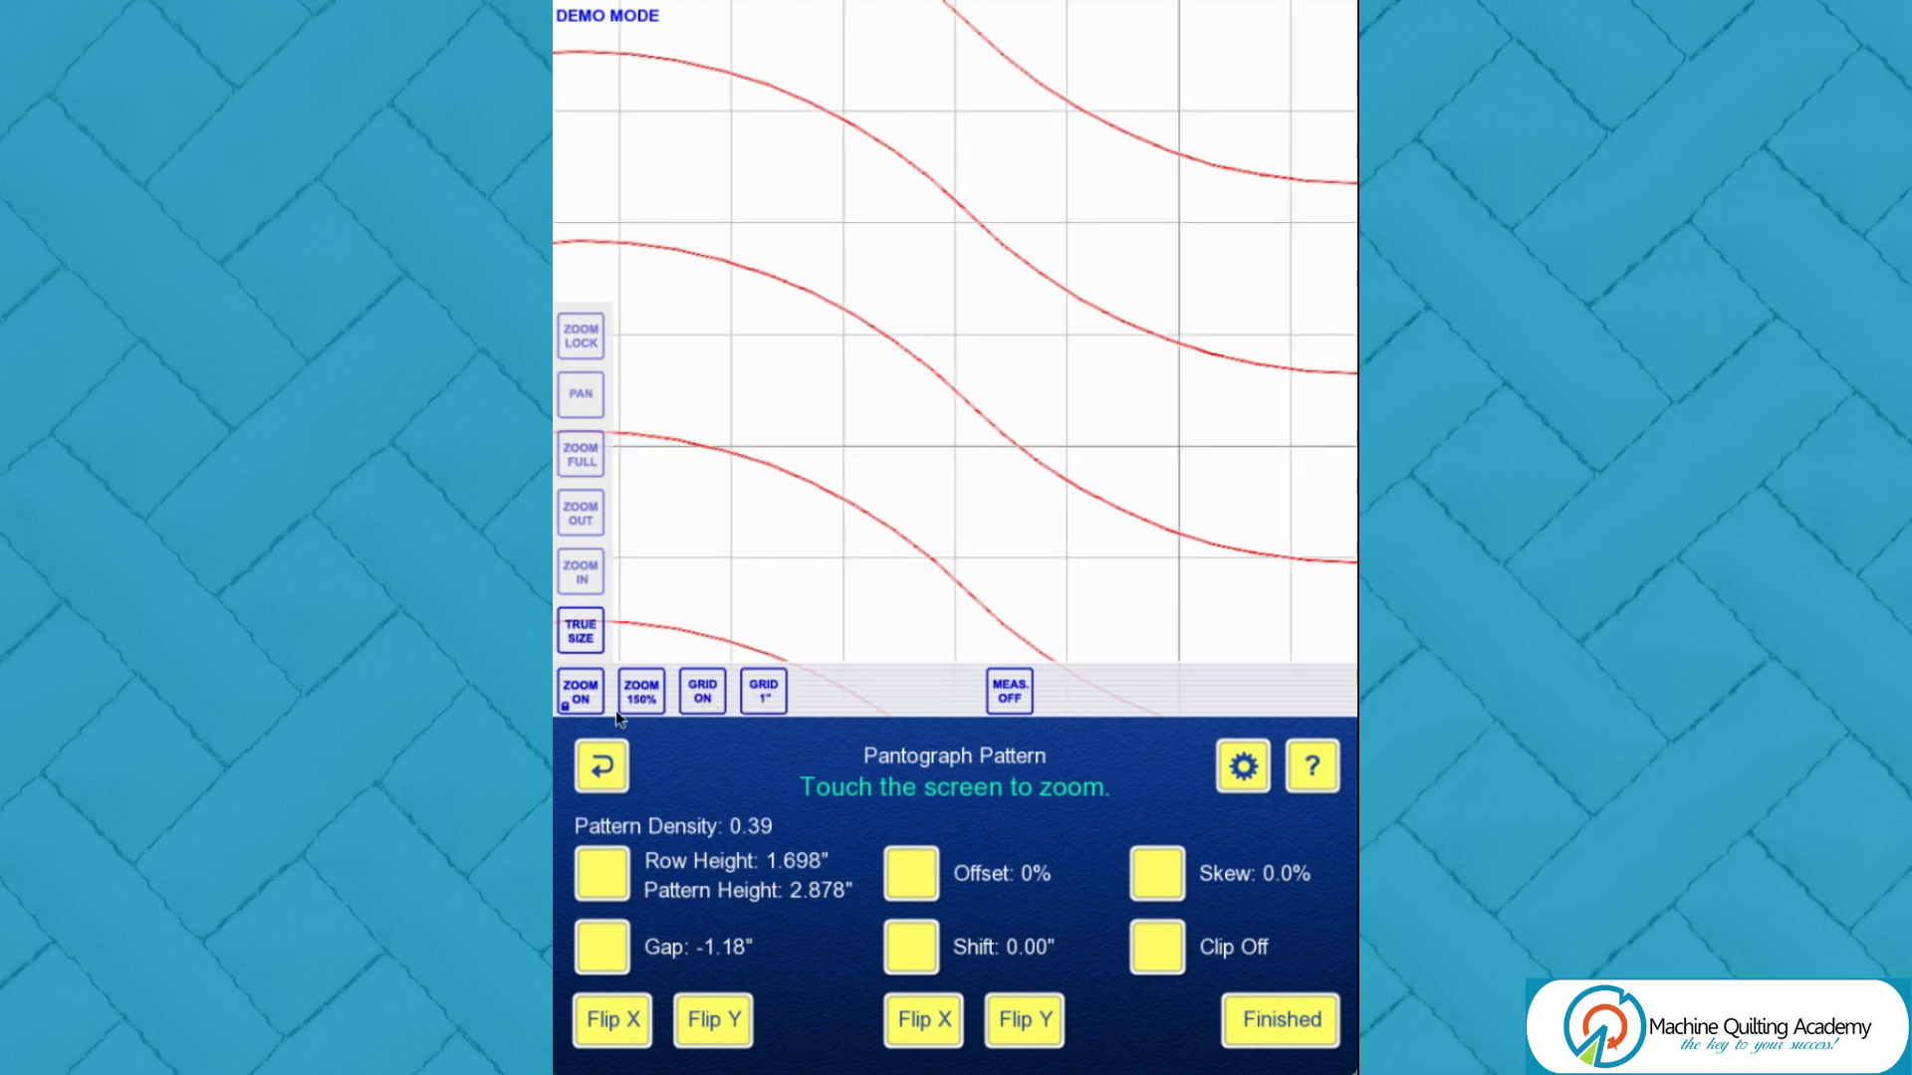
click(582, 700)
click(574, 705)
click(582, 466)
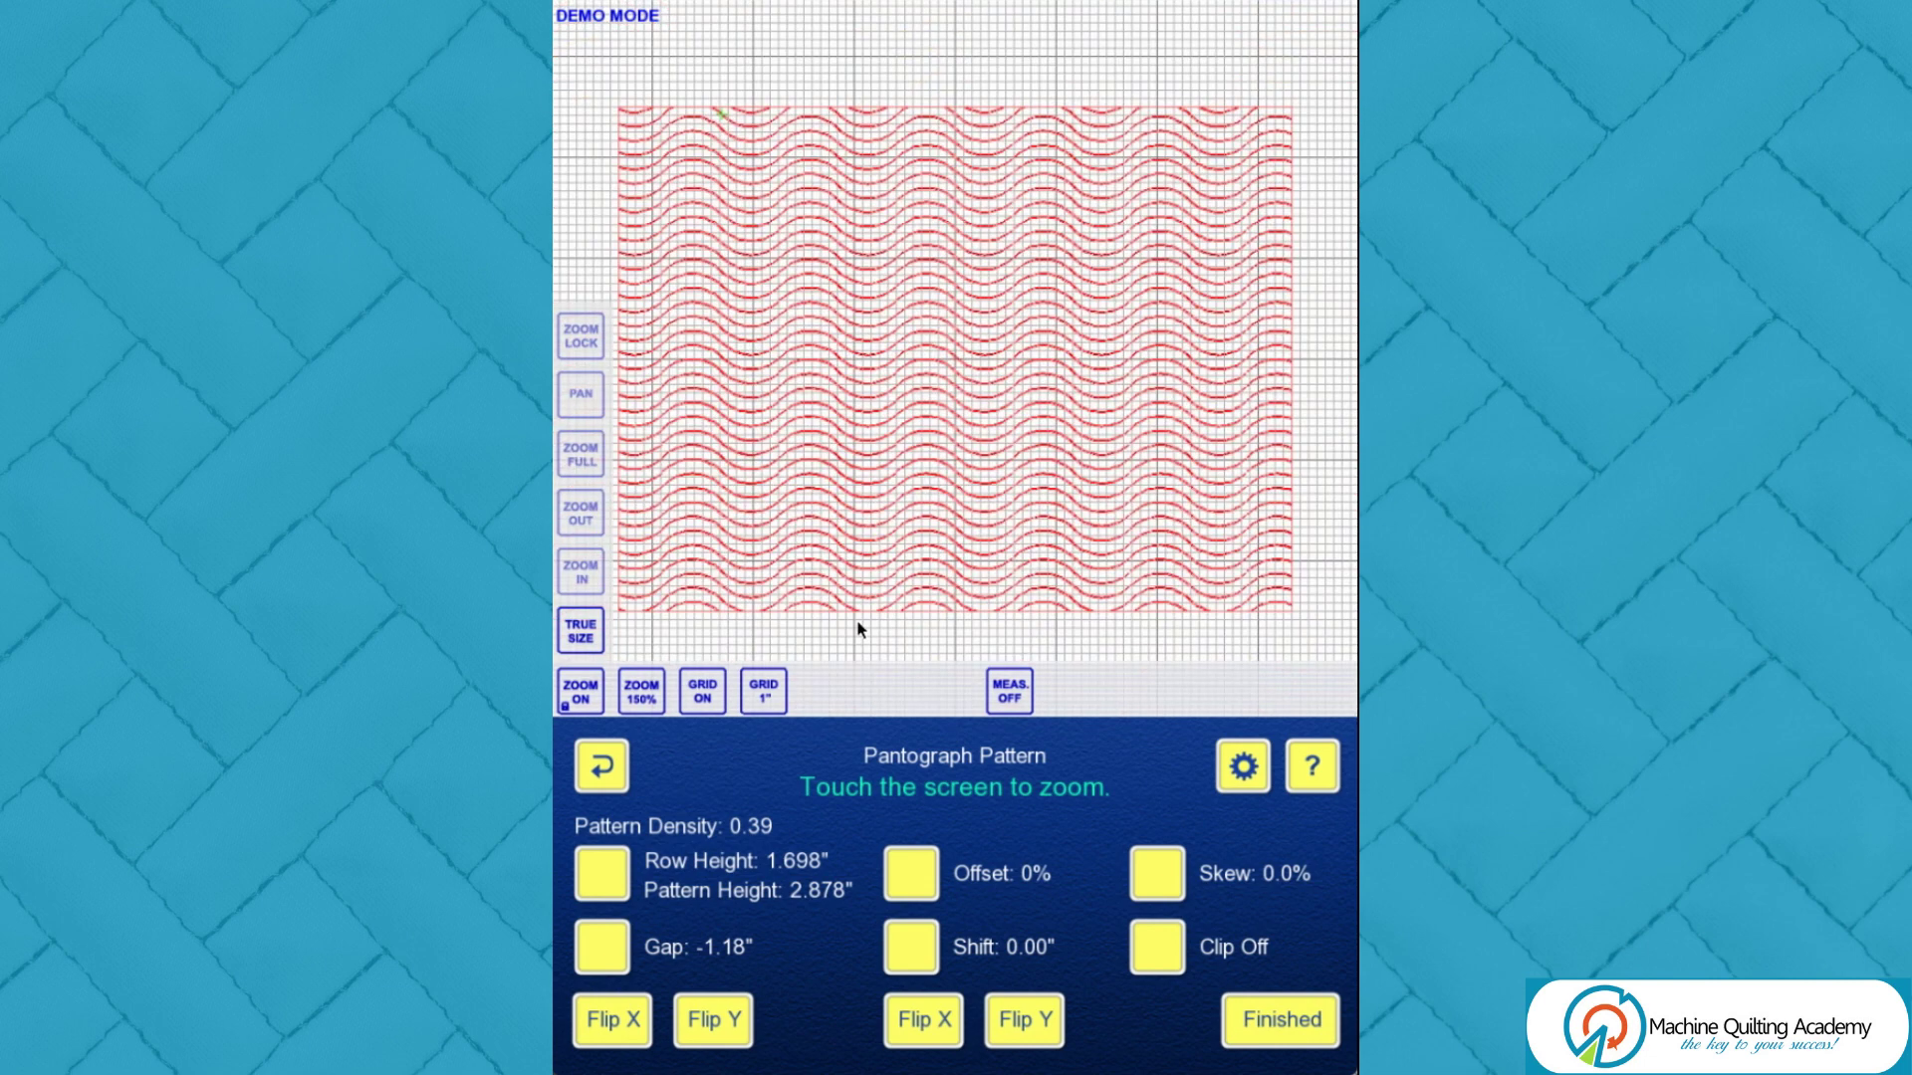
Step: With Progressive Offset enabled in the pantograph configuration, offset the wave rows to about 6% and turn off the grid
click(918, 883)
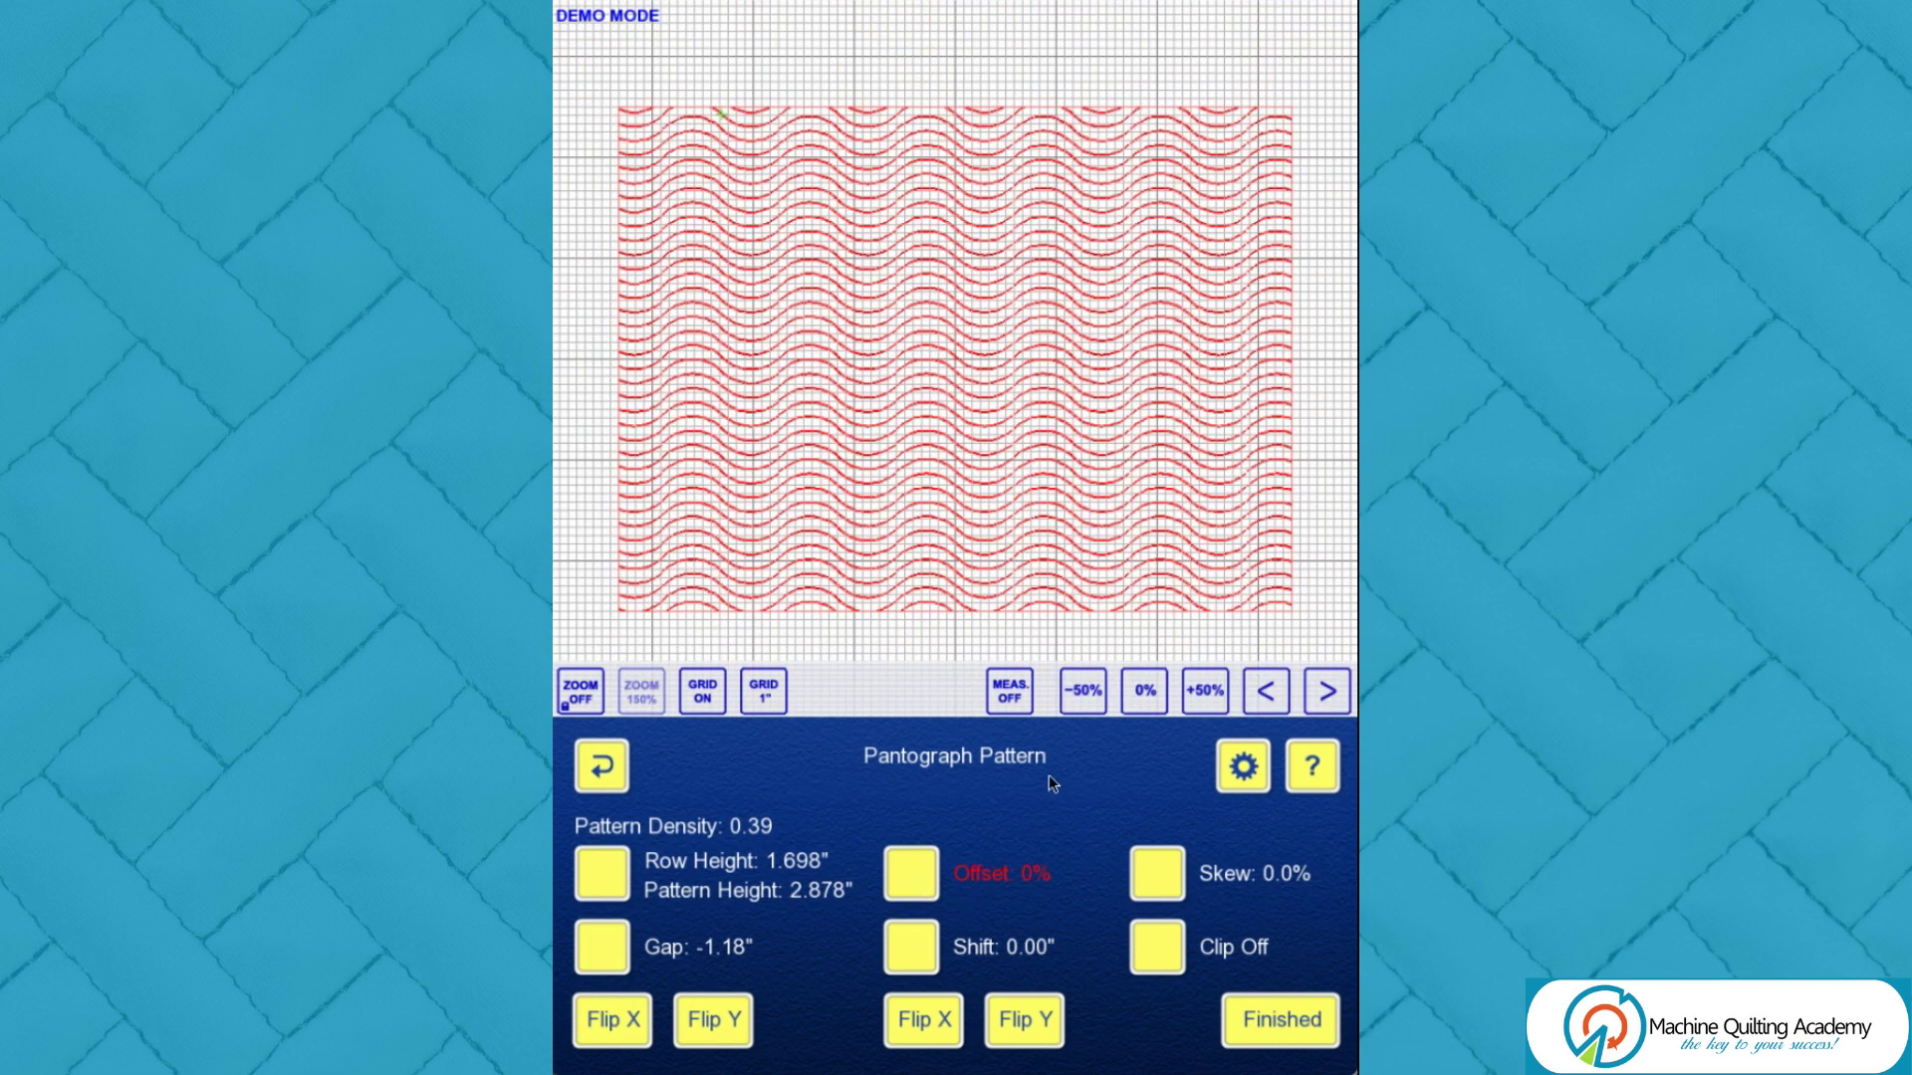
click(1225, 764)
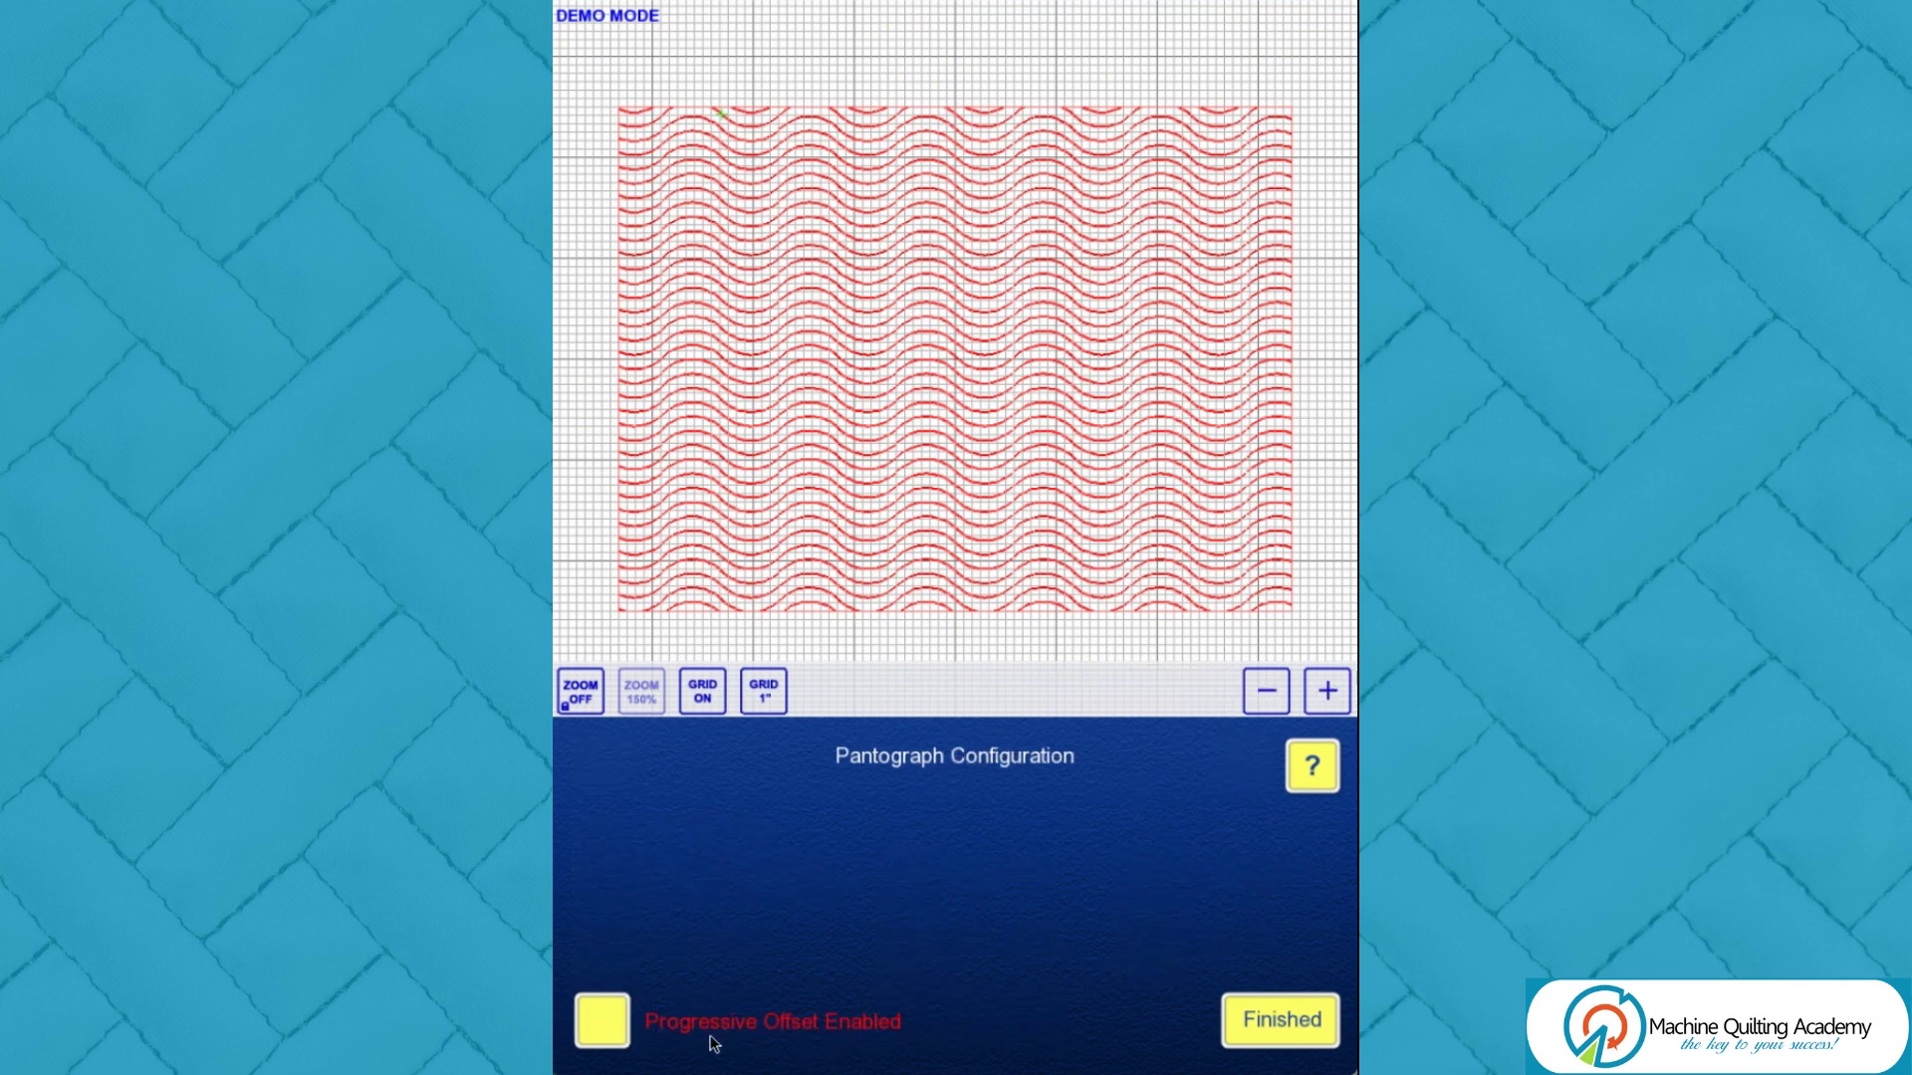
click(1279, 1021)
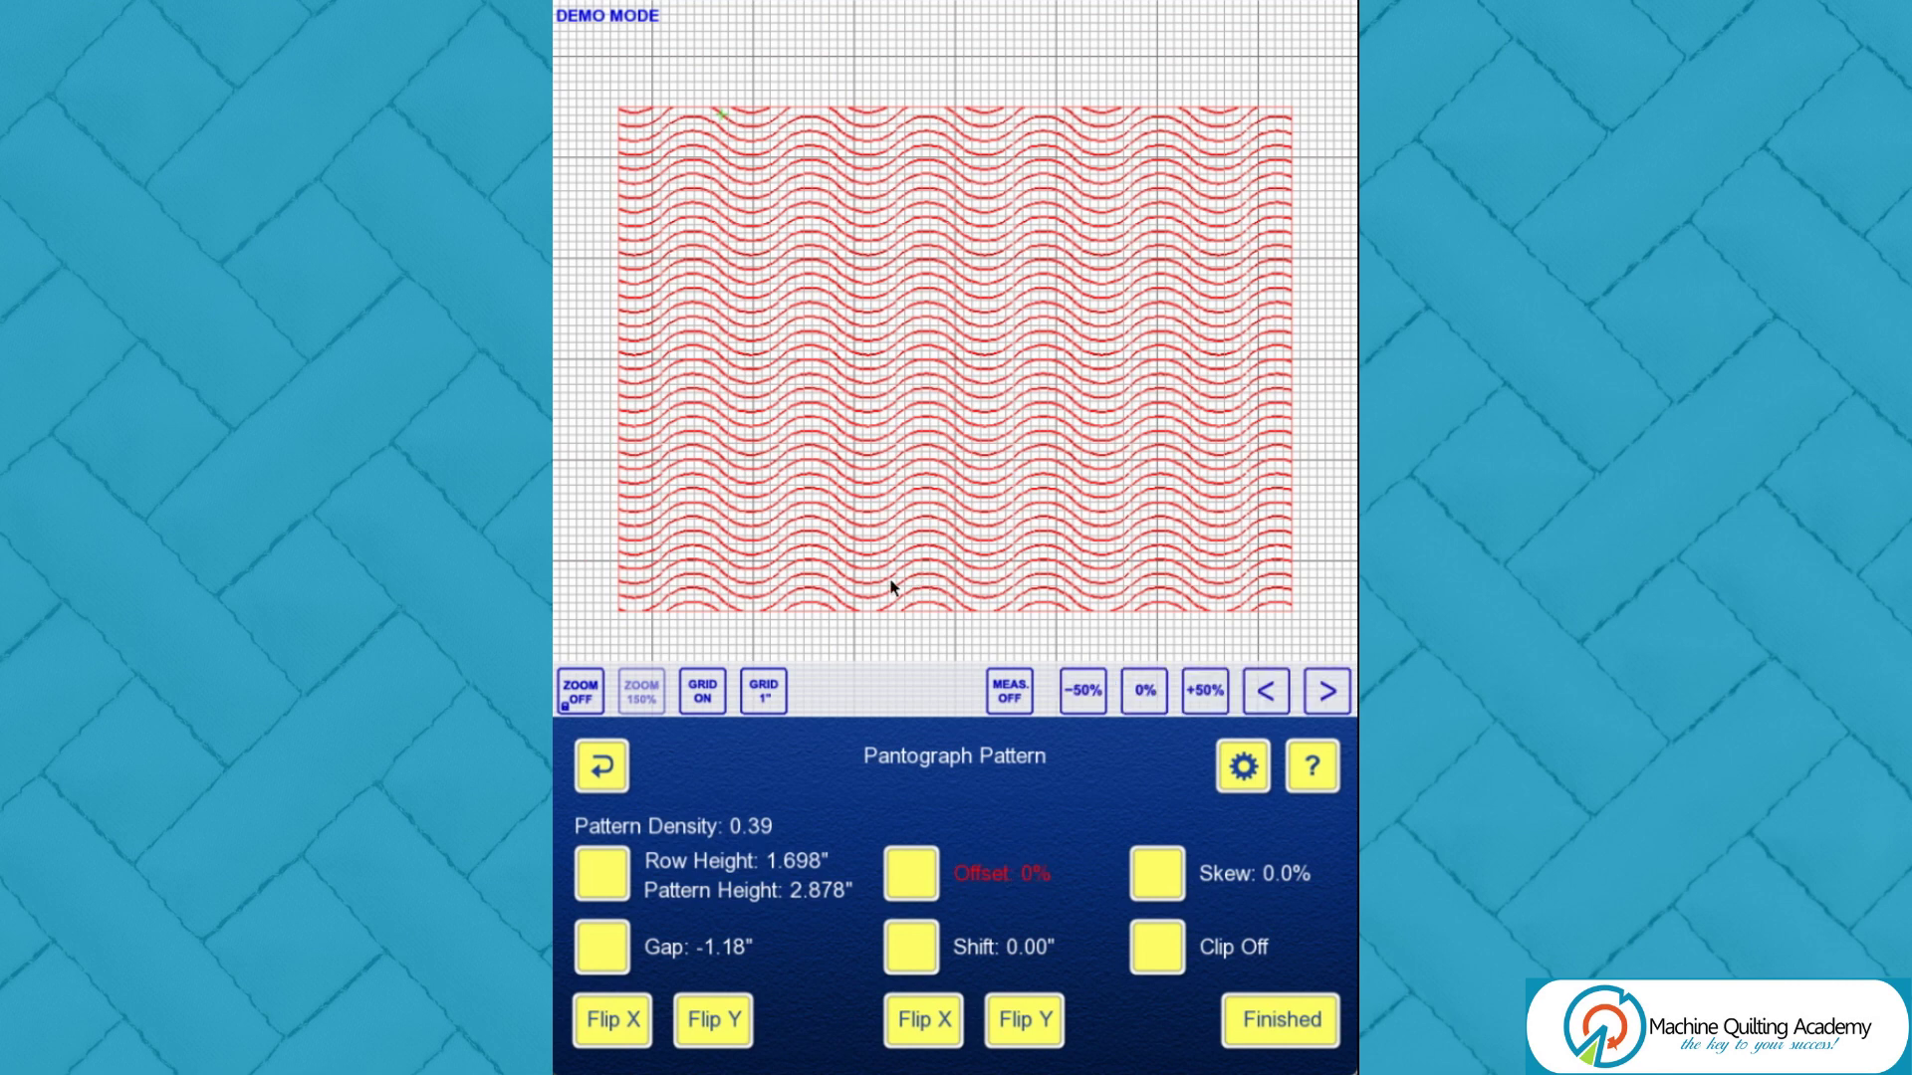
drag(892, 588, 960, 582)
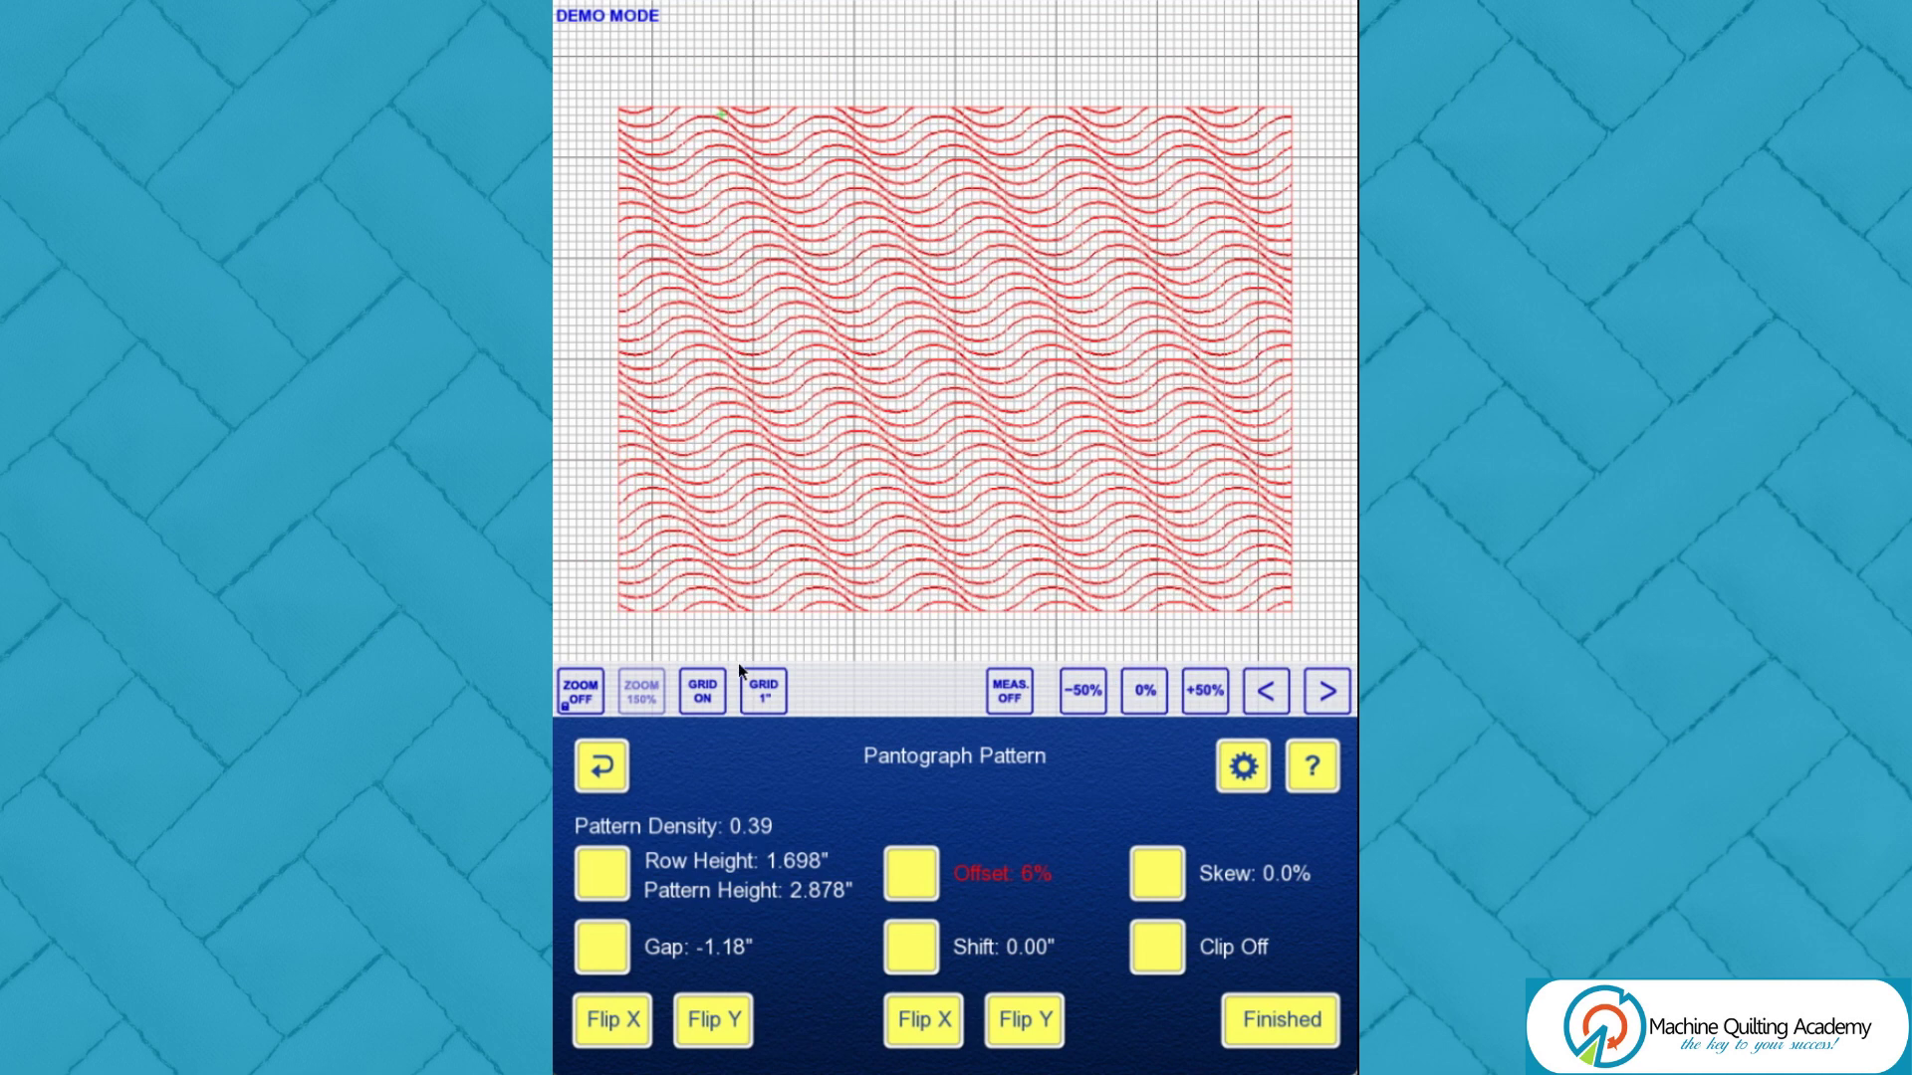
click(709, 689)
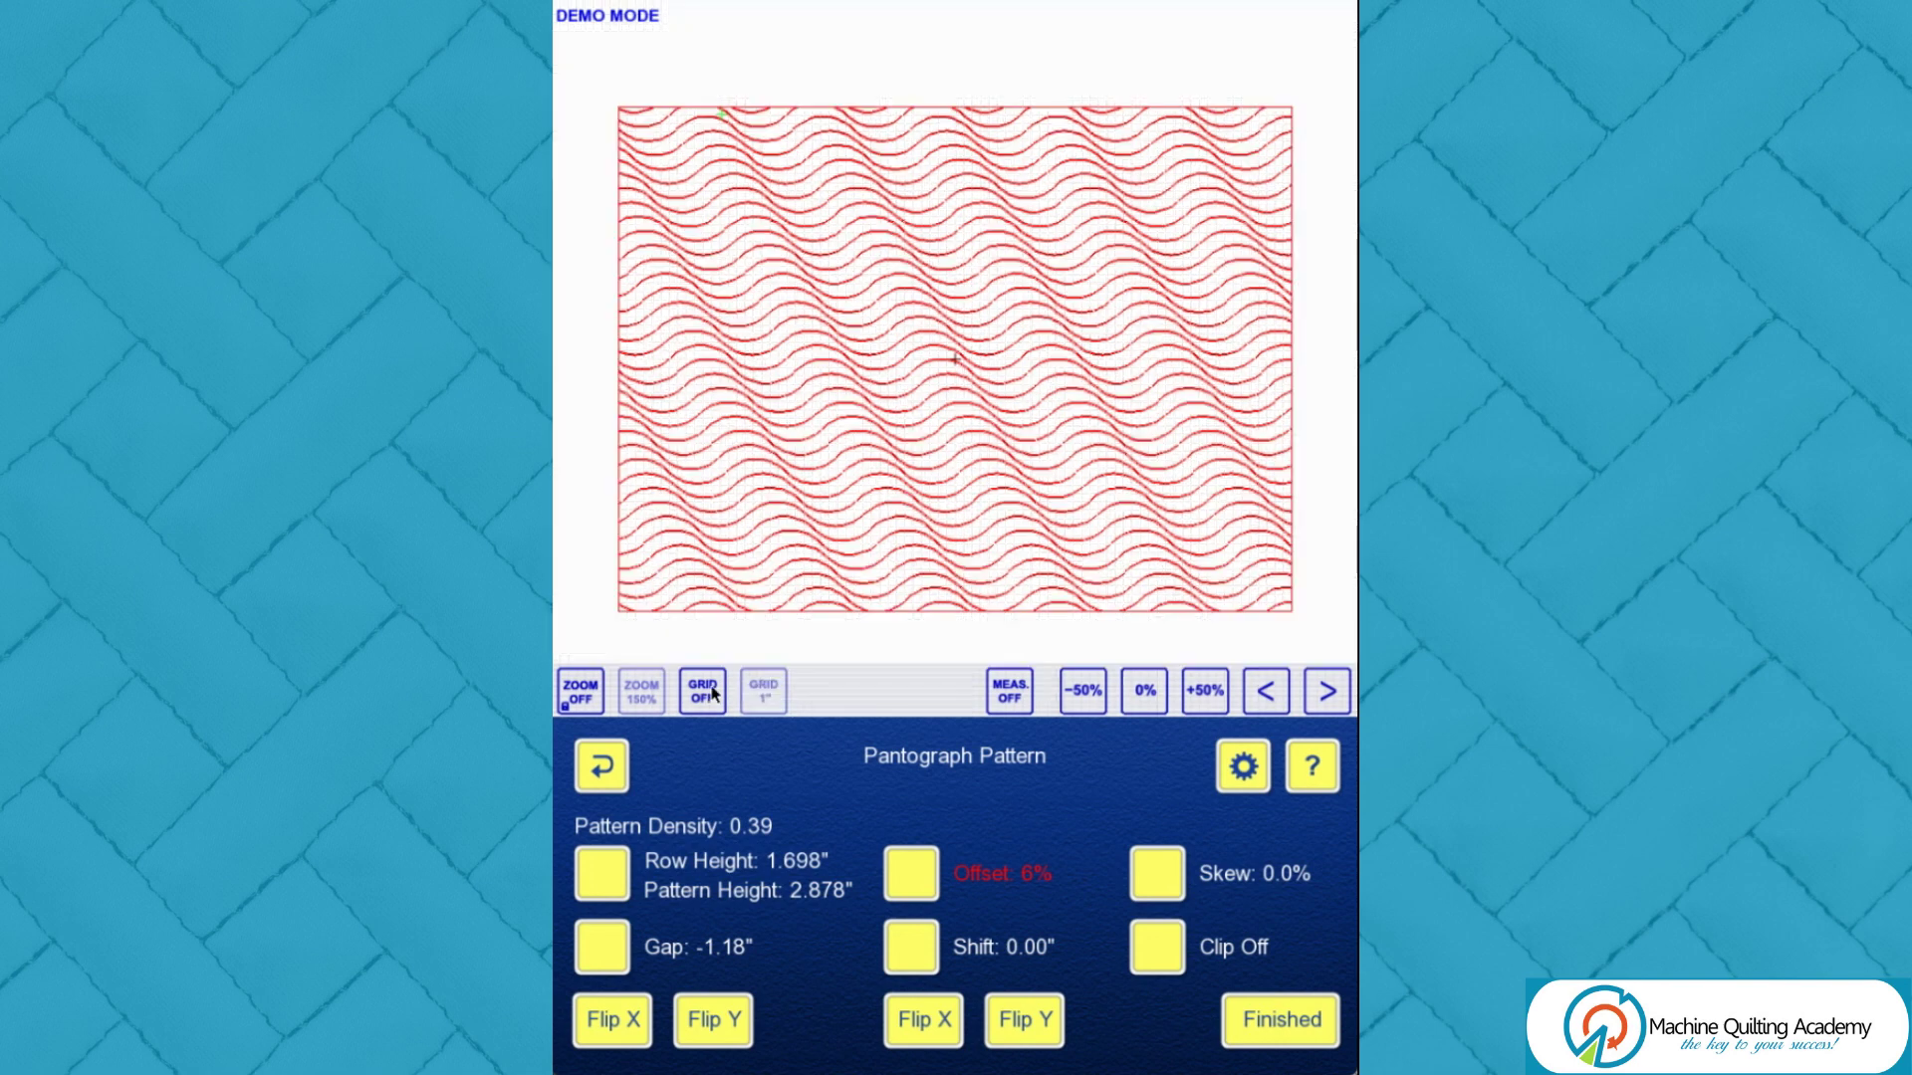
click(885, 648)
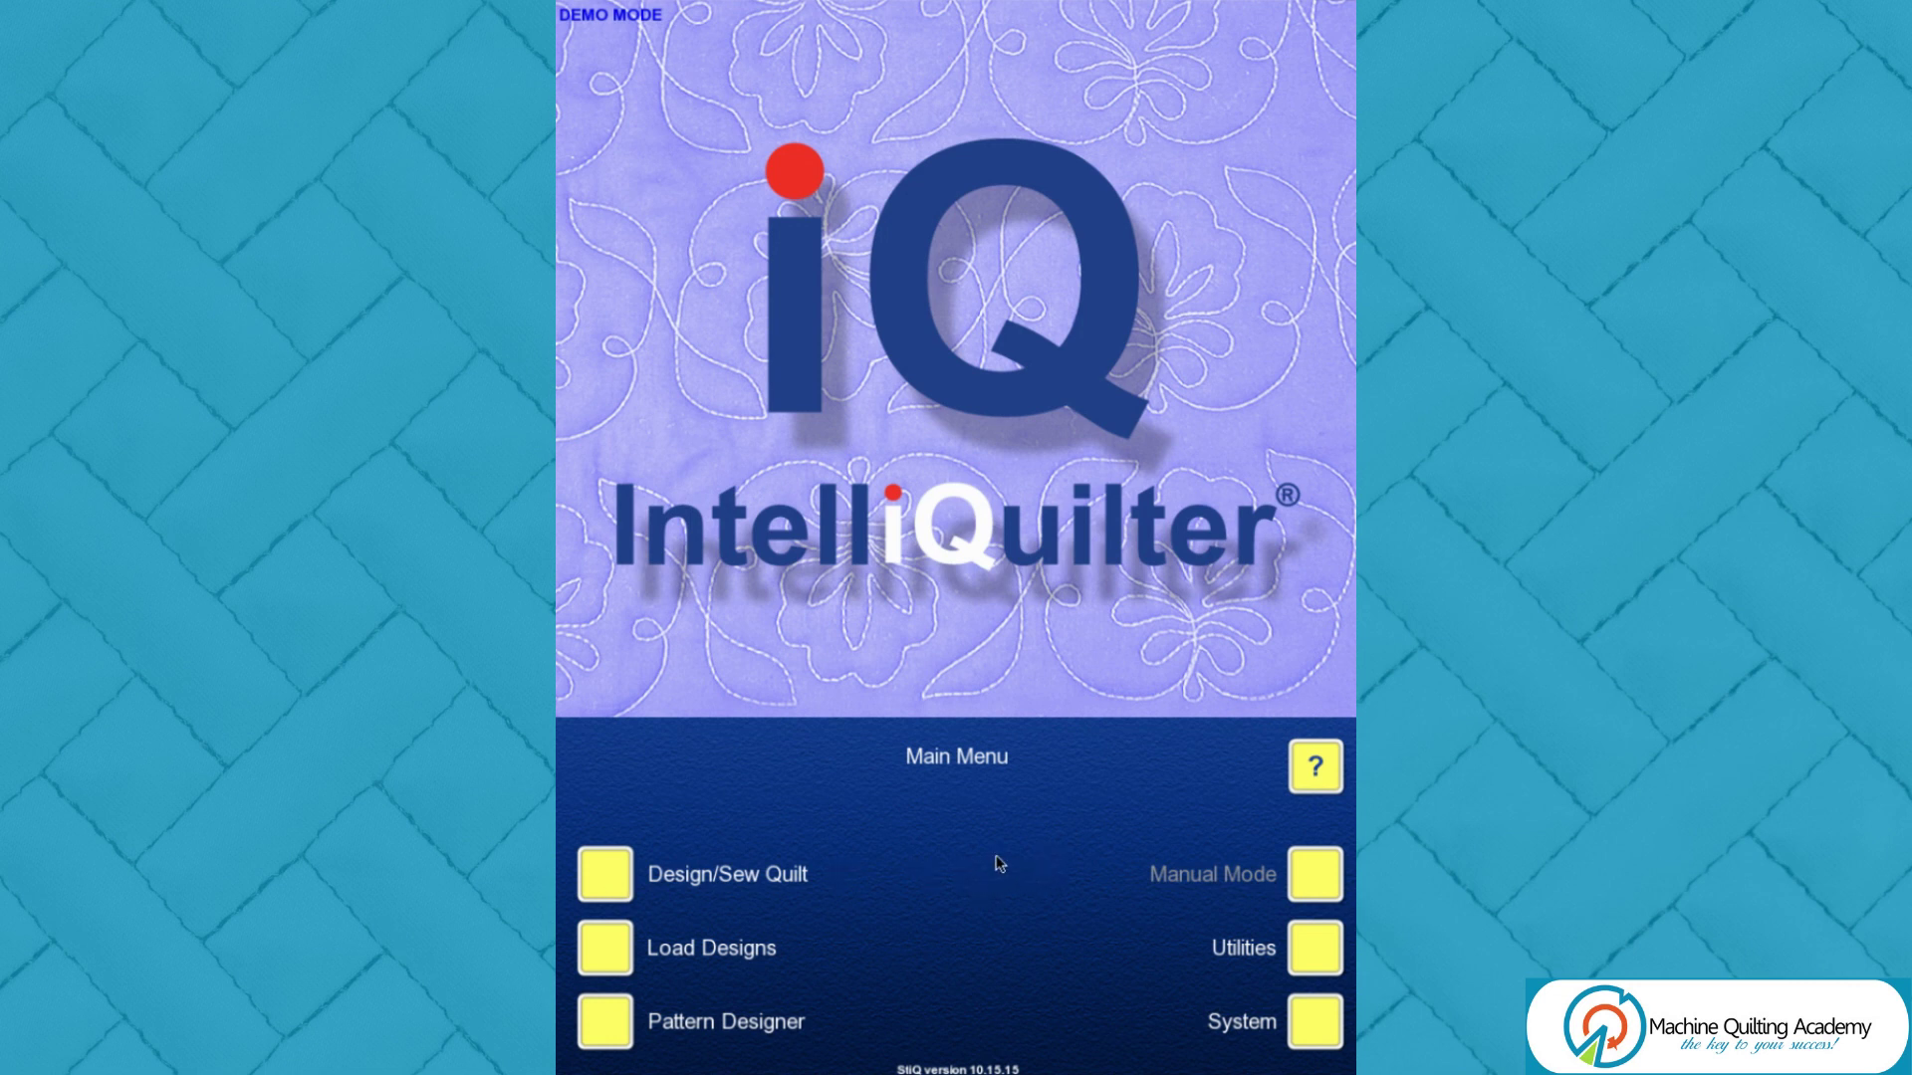
Step: Start a new quilt with a pantograph pattern in a manually entered rectangular block
click(603, 883)
click(609, 951)
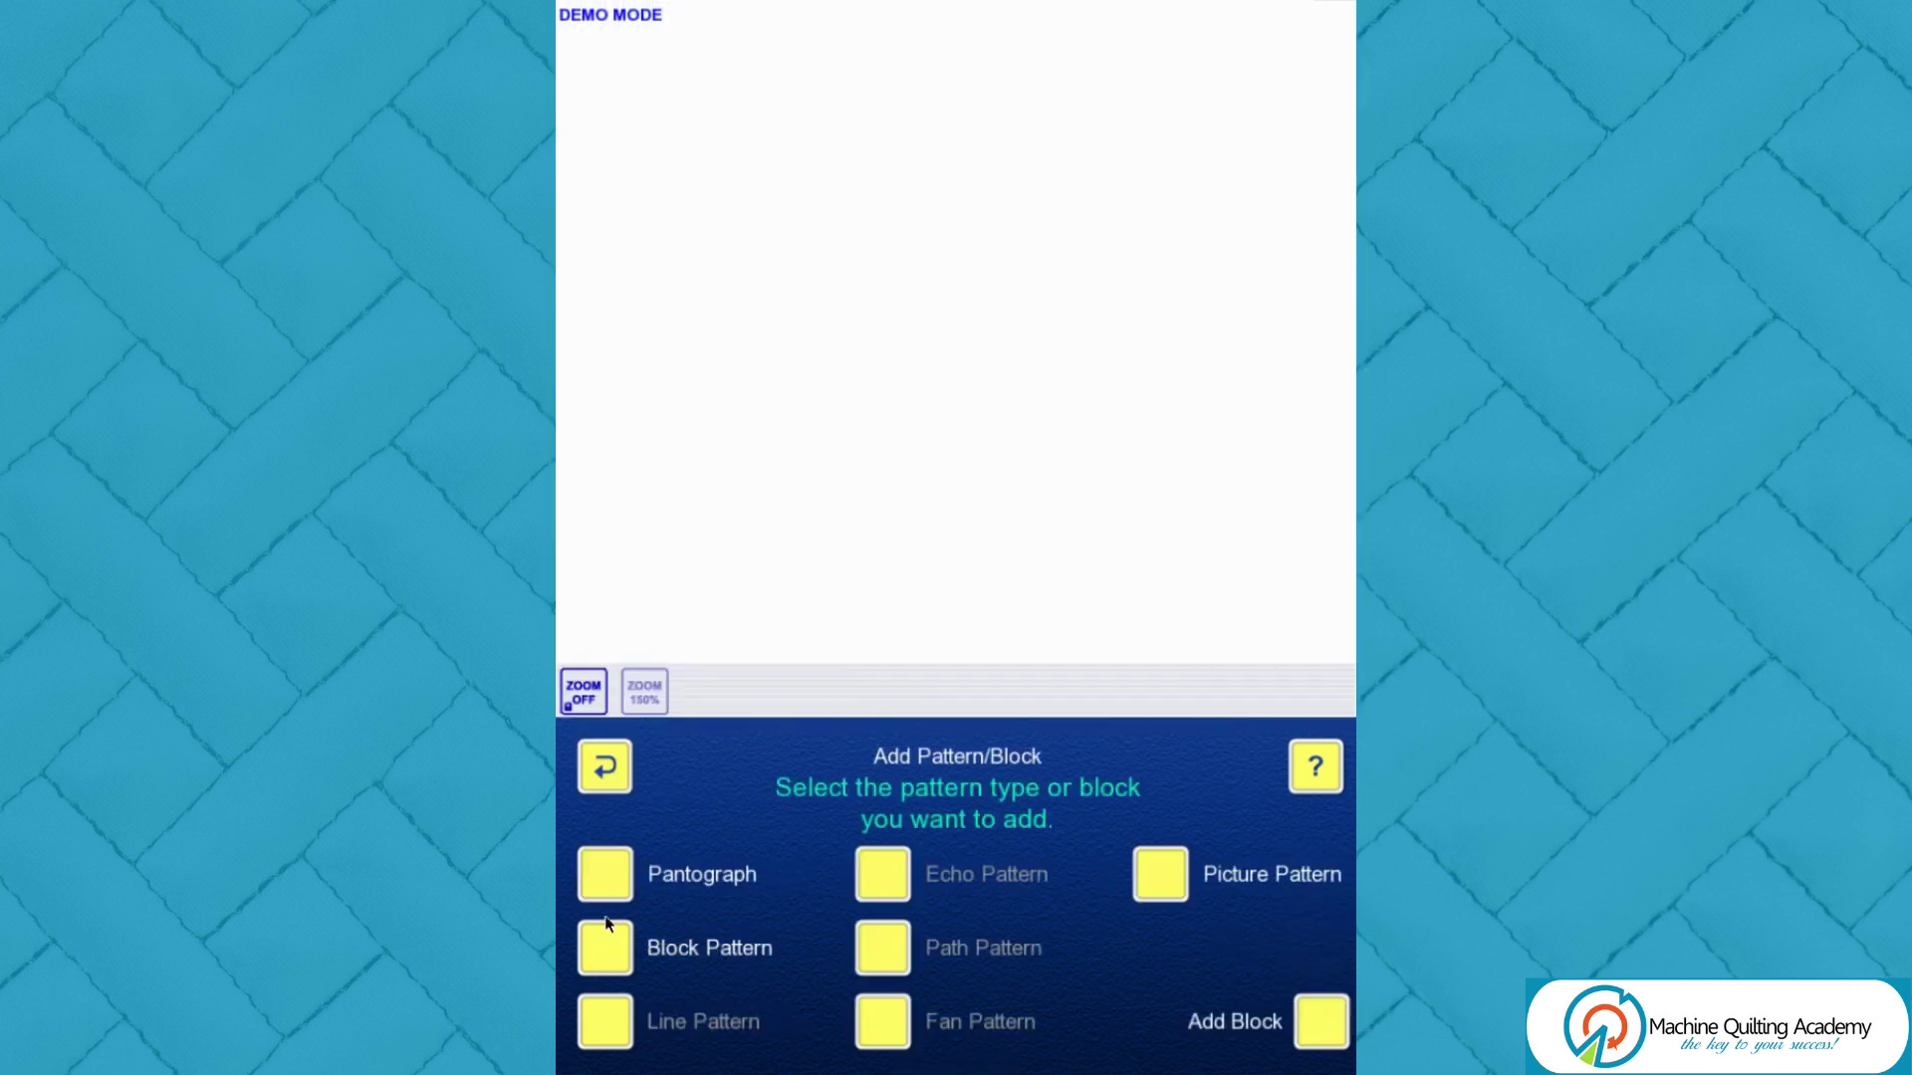
click(610, 886)
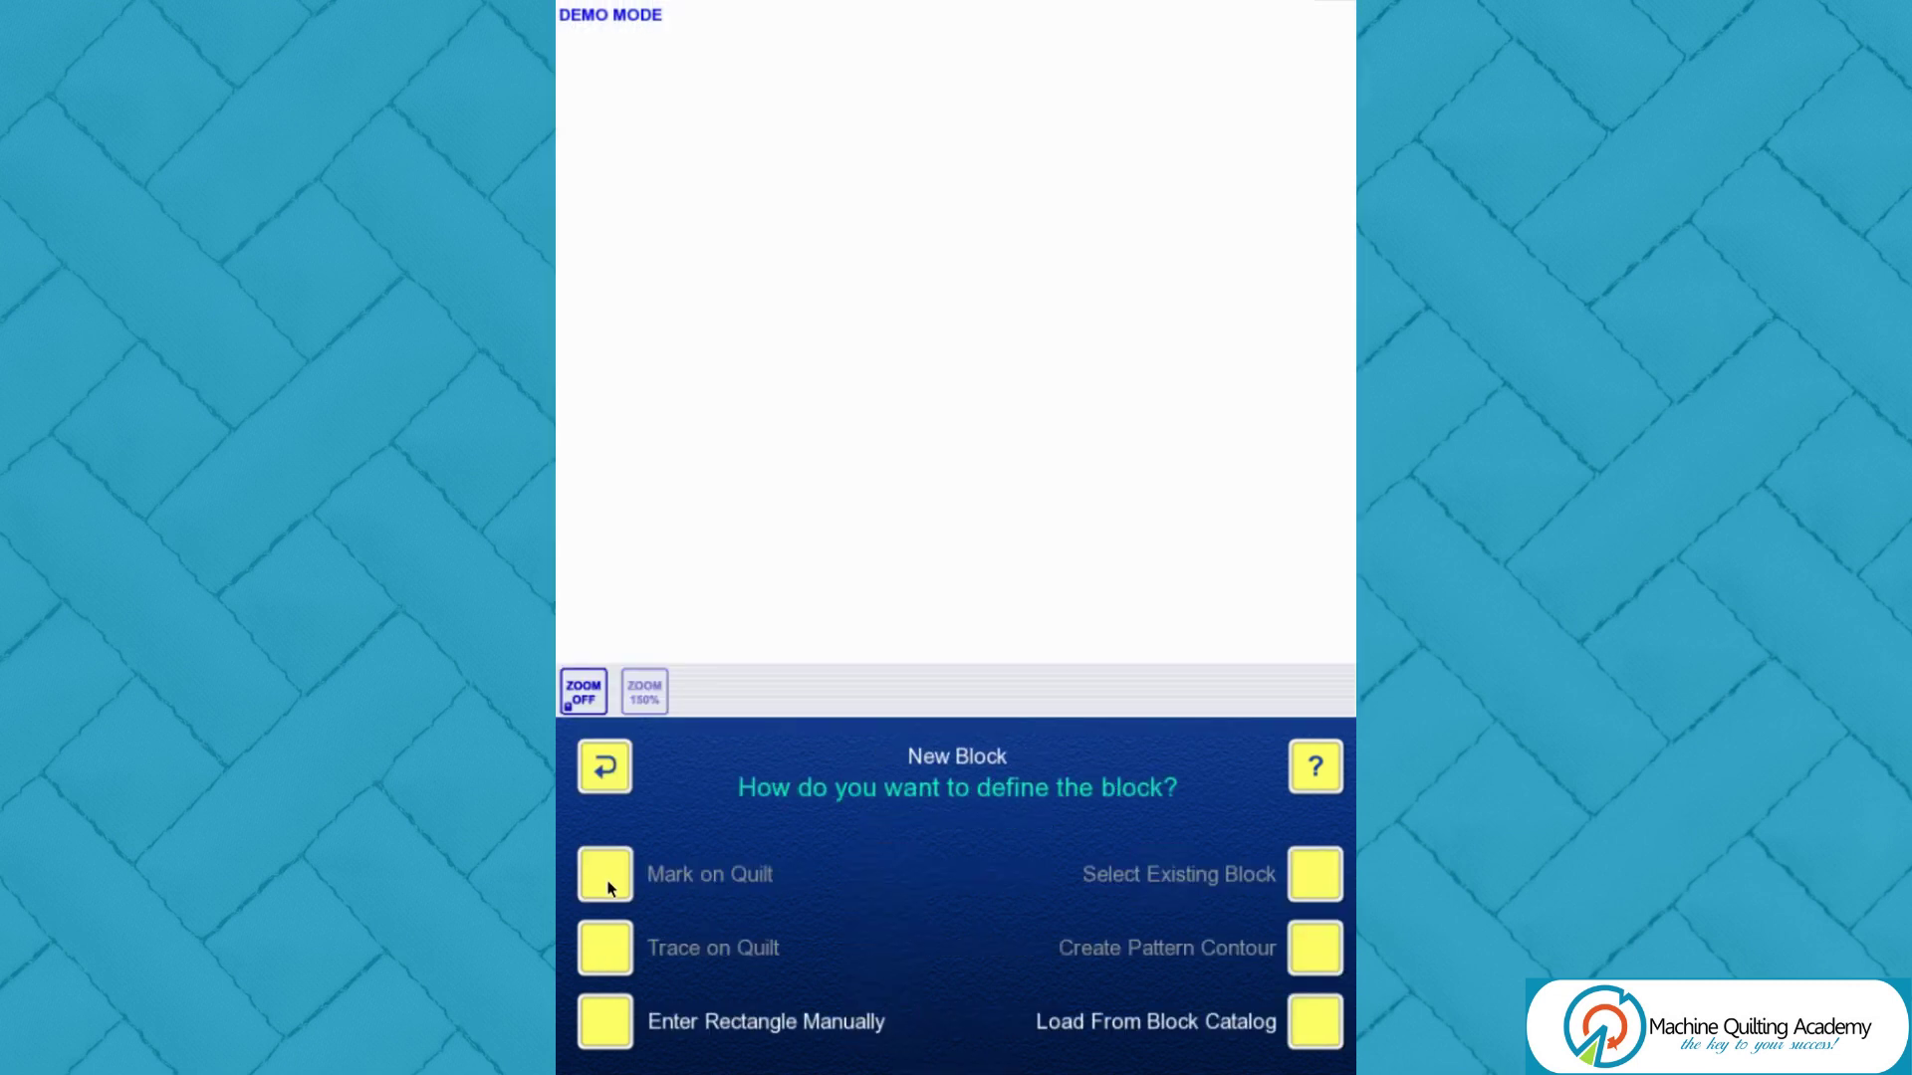
click(606, 1024)
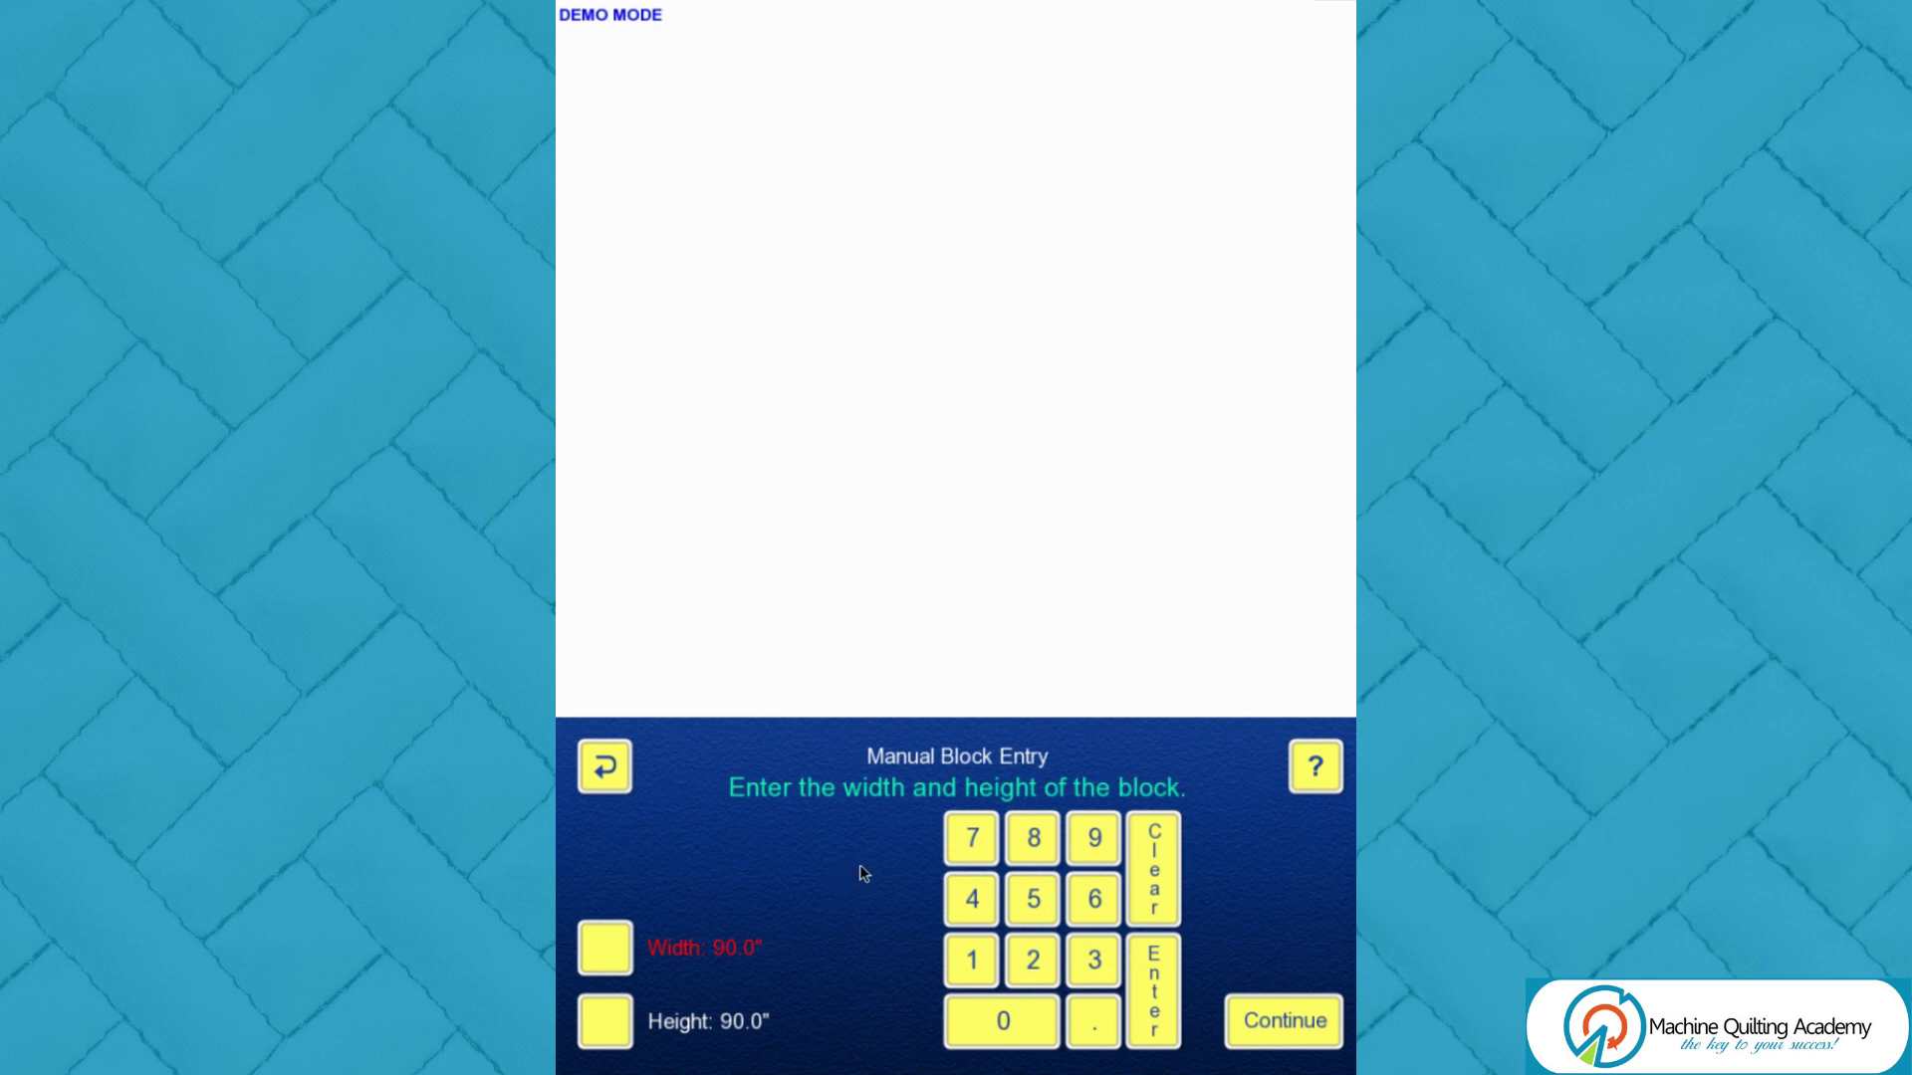
Step: Define the block as 78" wide and 125" high, and accept it without further modification
click(974, 841)
click(1036, 846)
click(1154, 975)
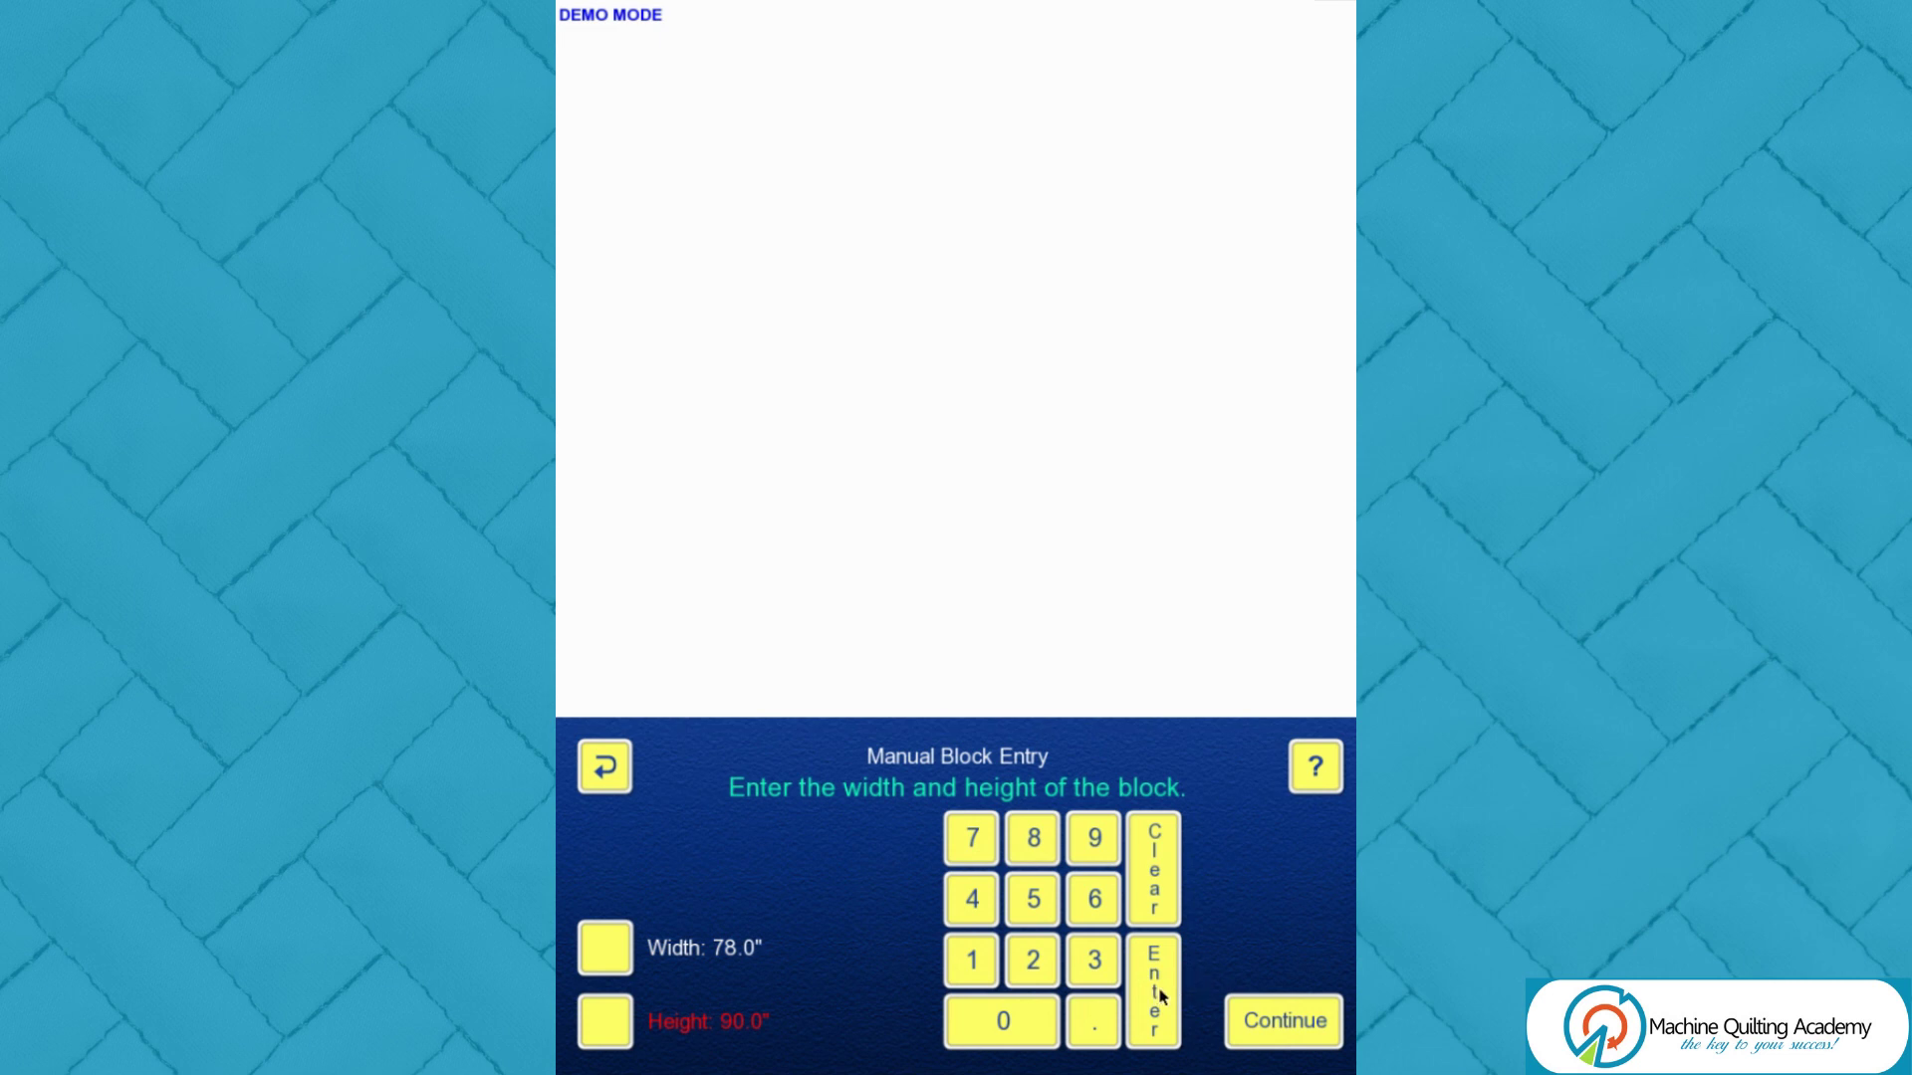
click(981, 964)
click(1035, 964)
click(1035, 904)
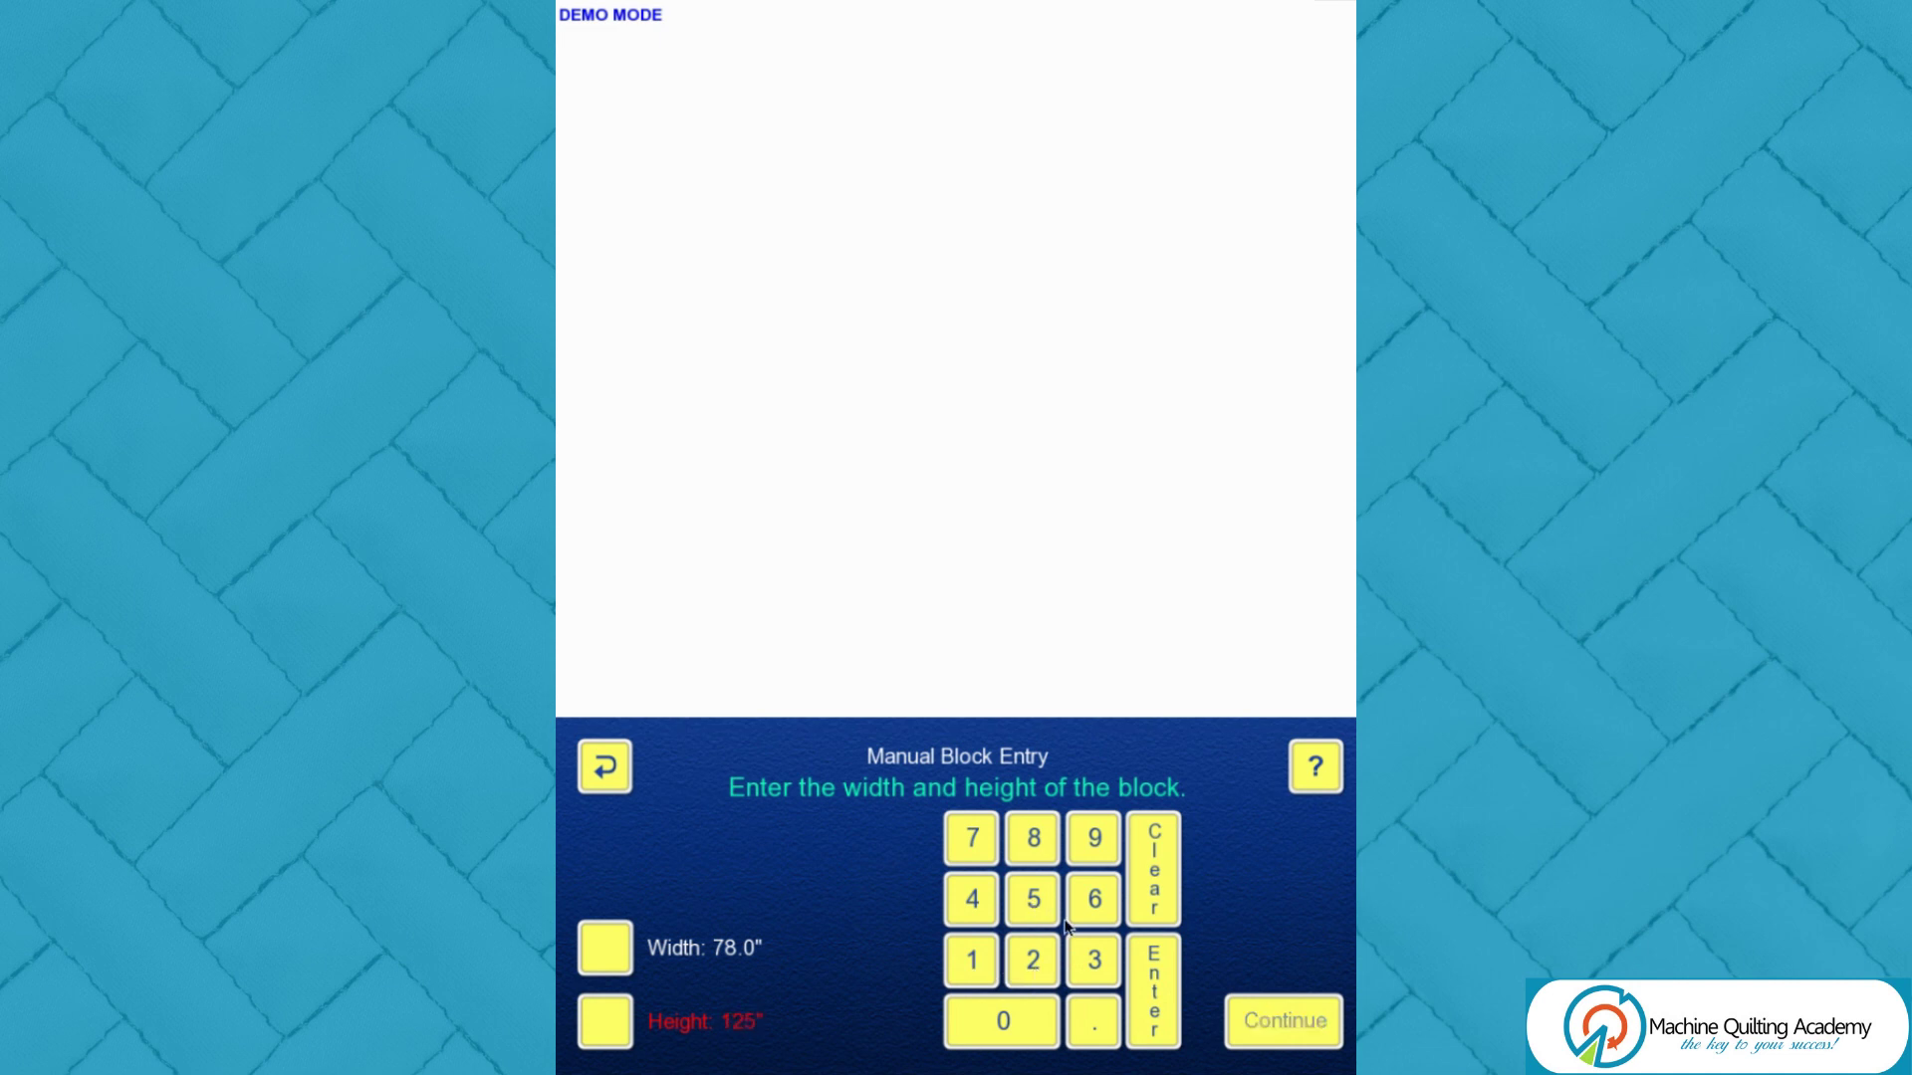
click(1155, 1007)
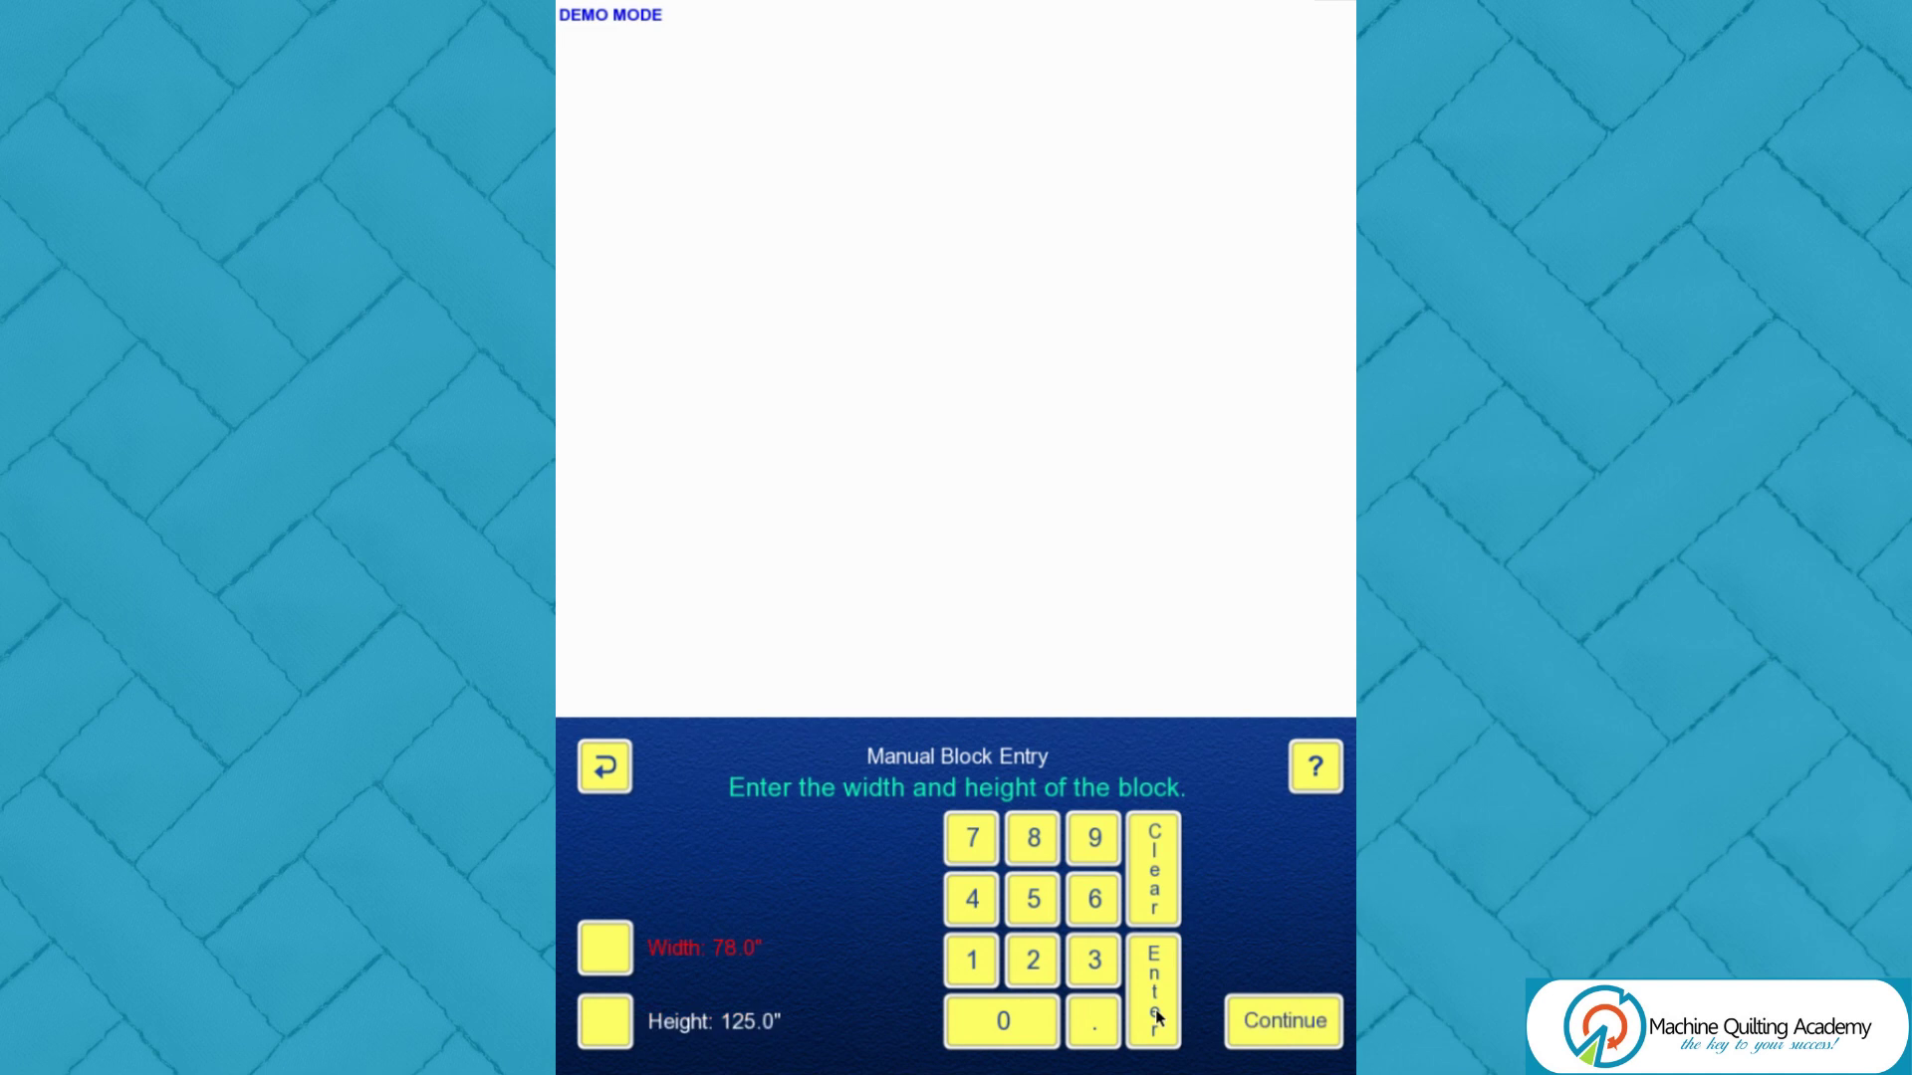
click(1300, 1022)
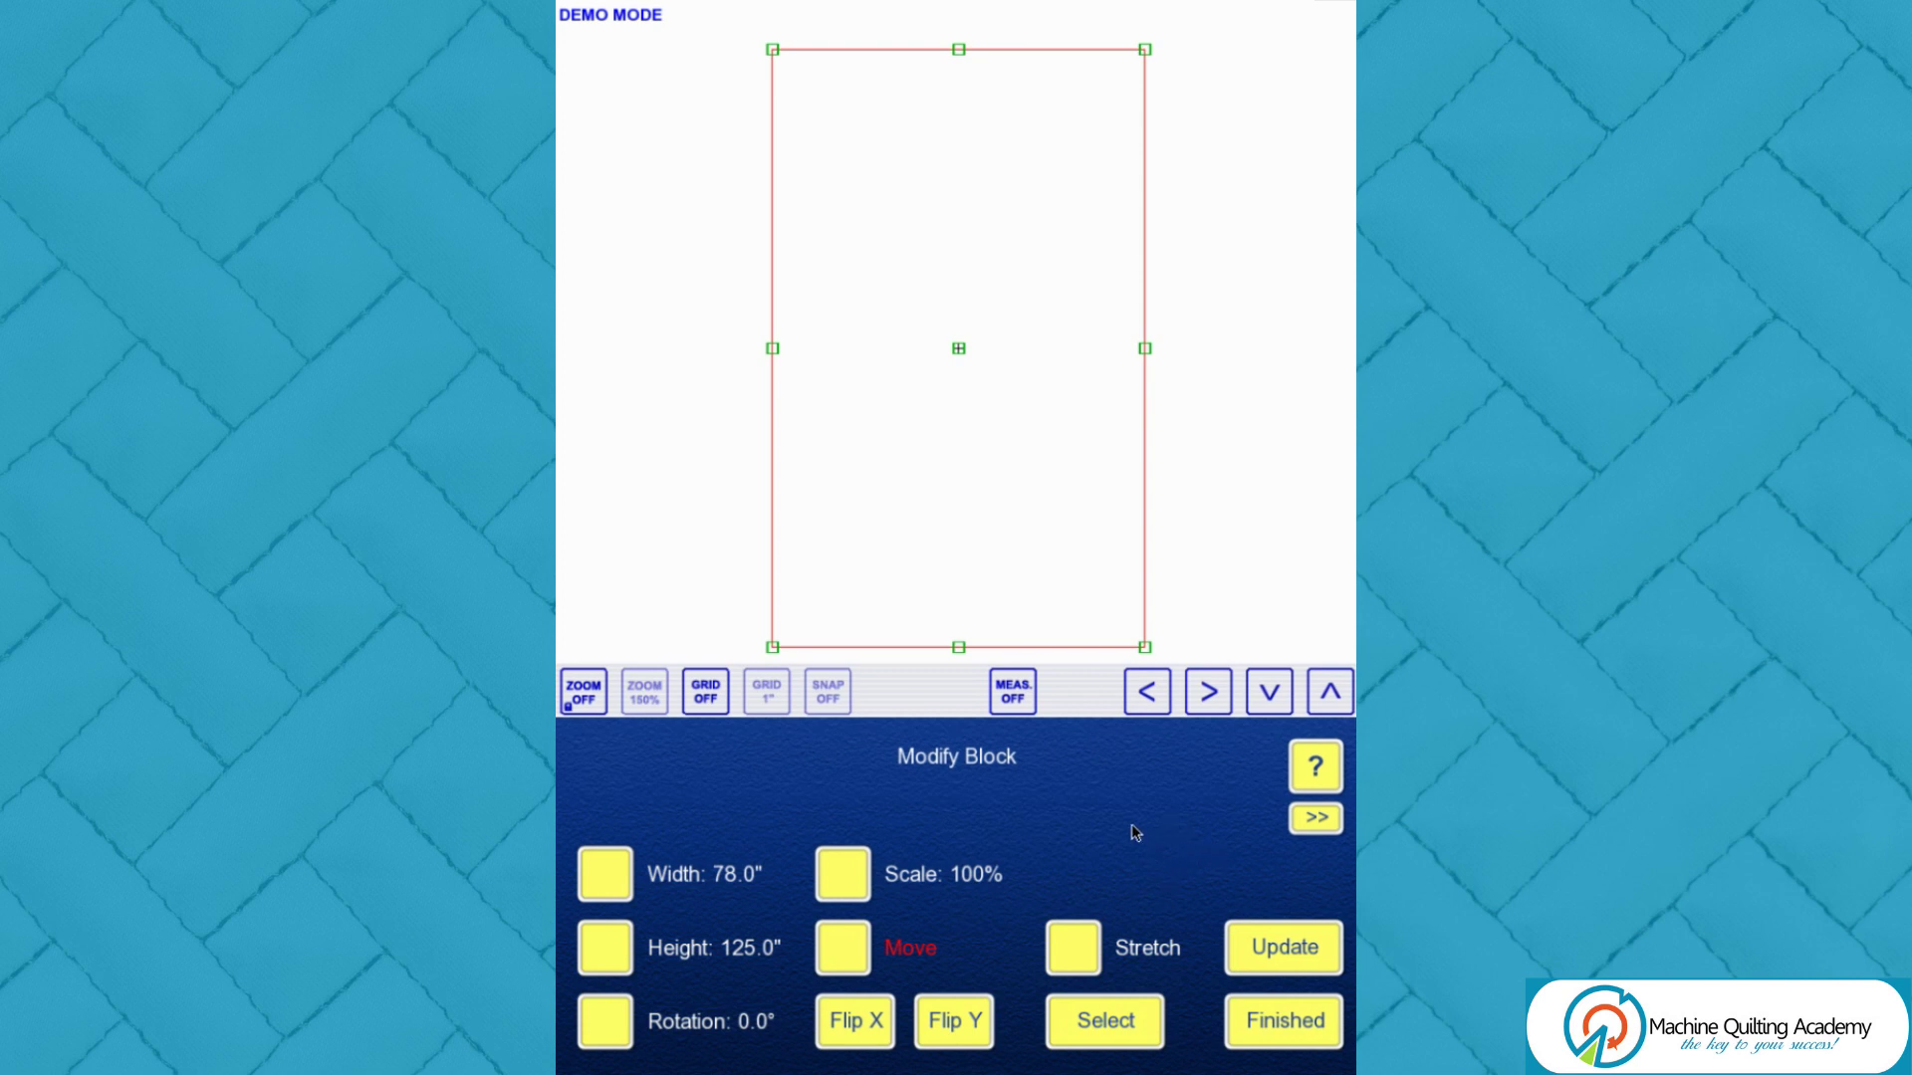
click(1292, 1033)
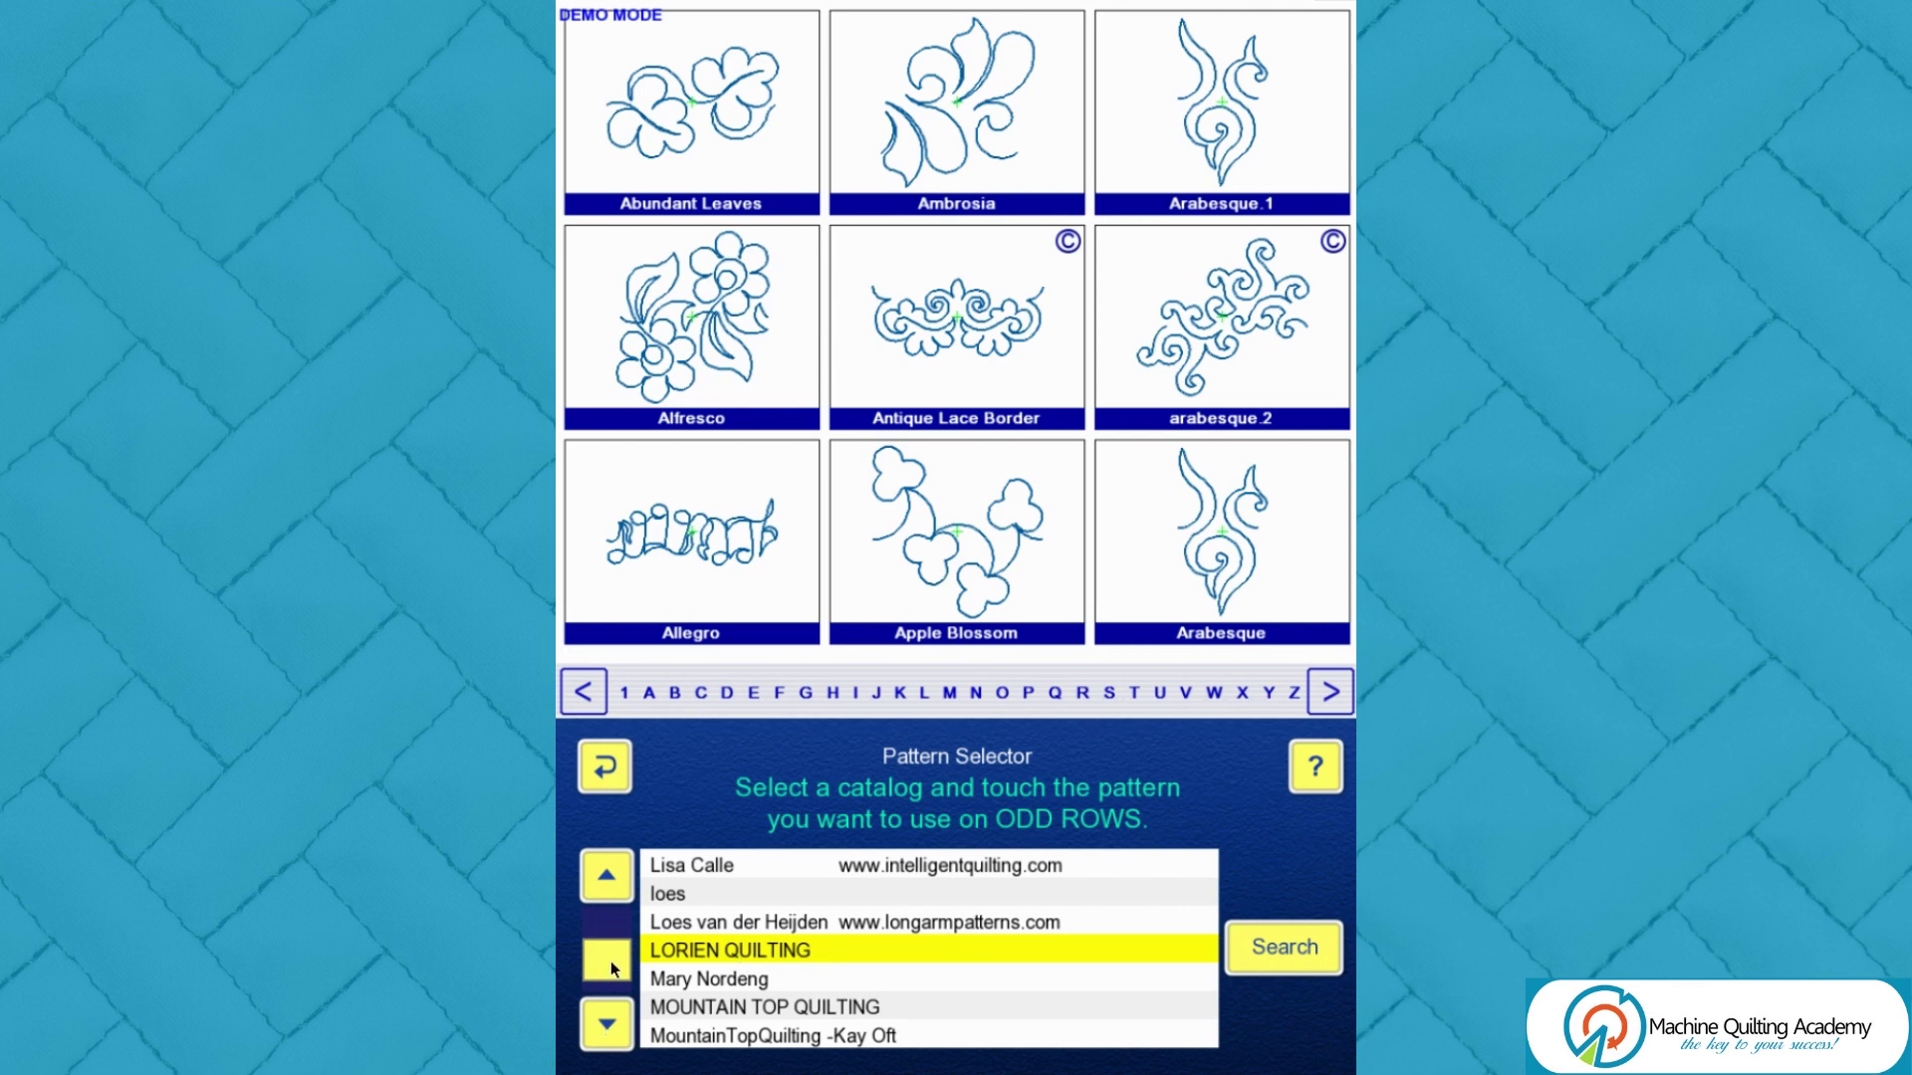
Step: Choose DH691-random-stars from the Digi-Tech catalog as the pattern for both odd and even rows
click(604, 889)
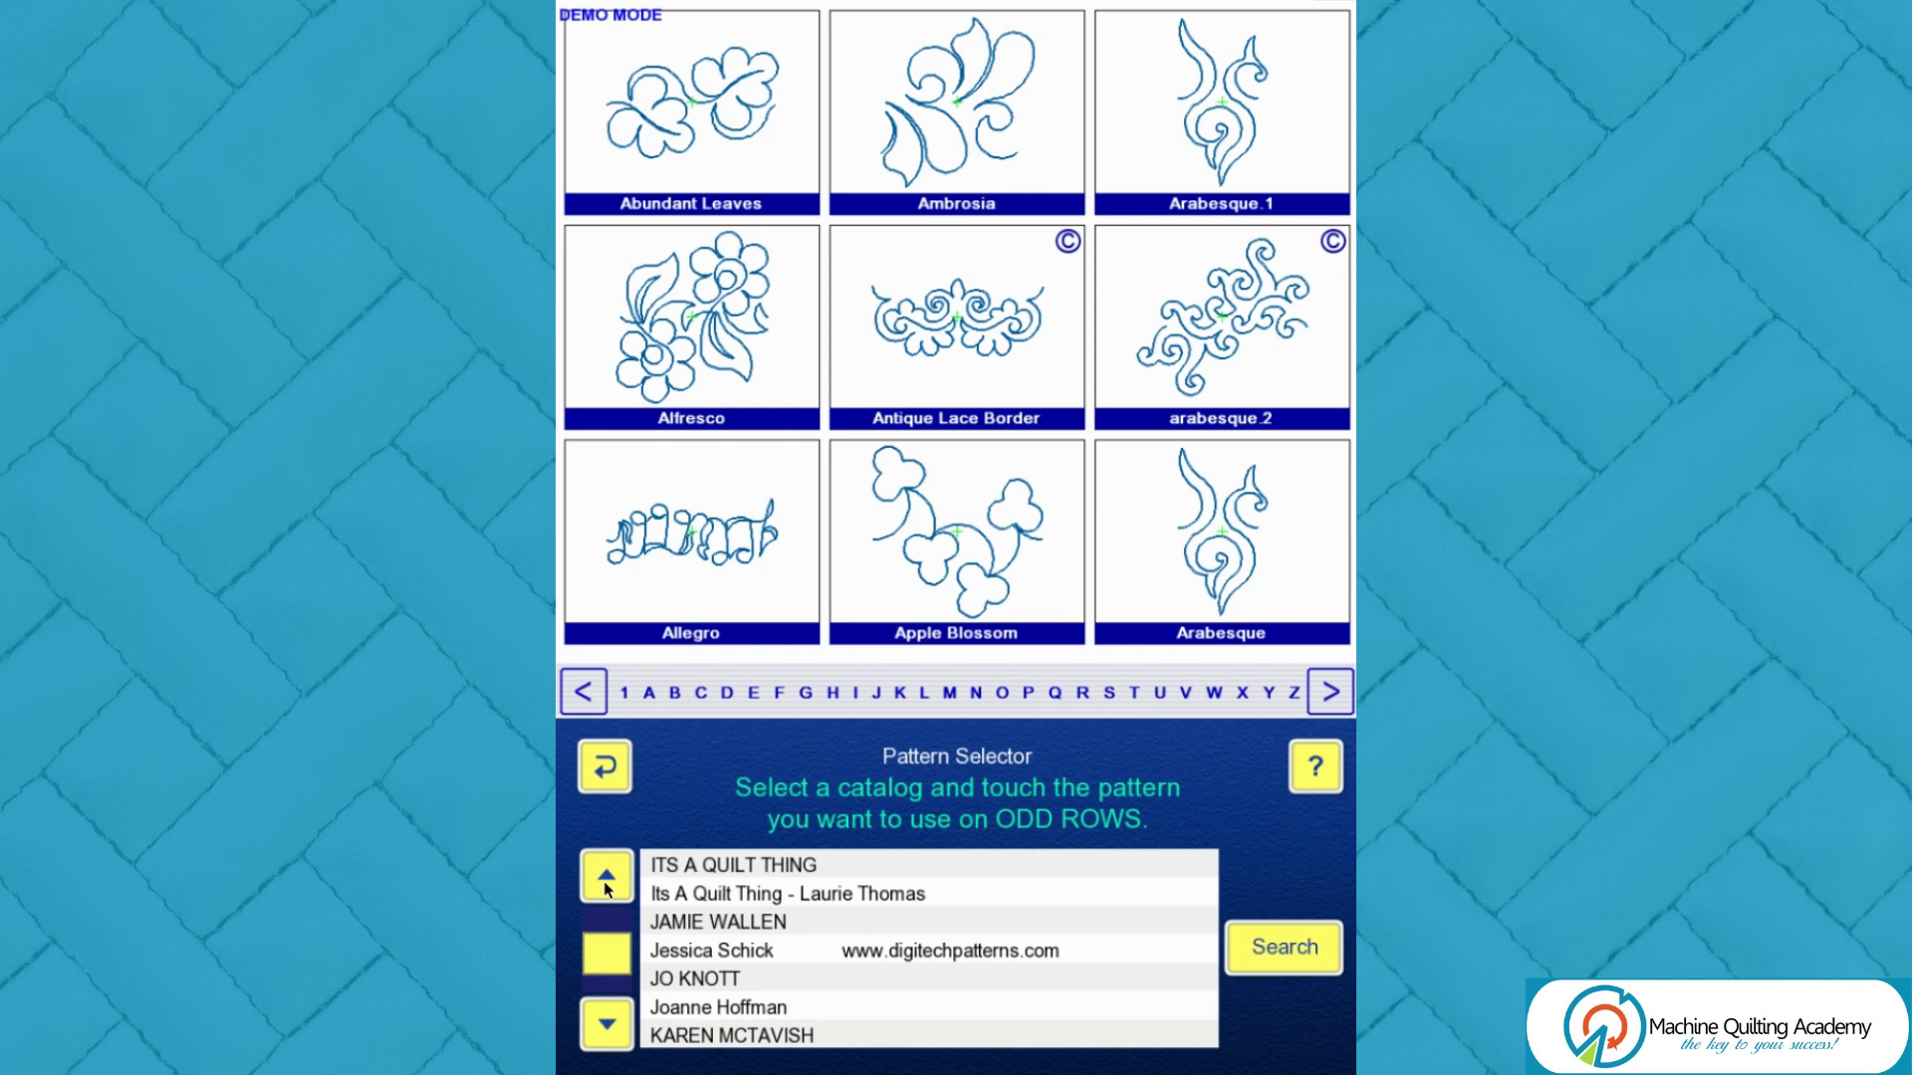
click(604, 889)
click(876, 979)
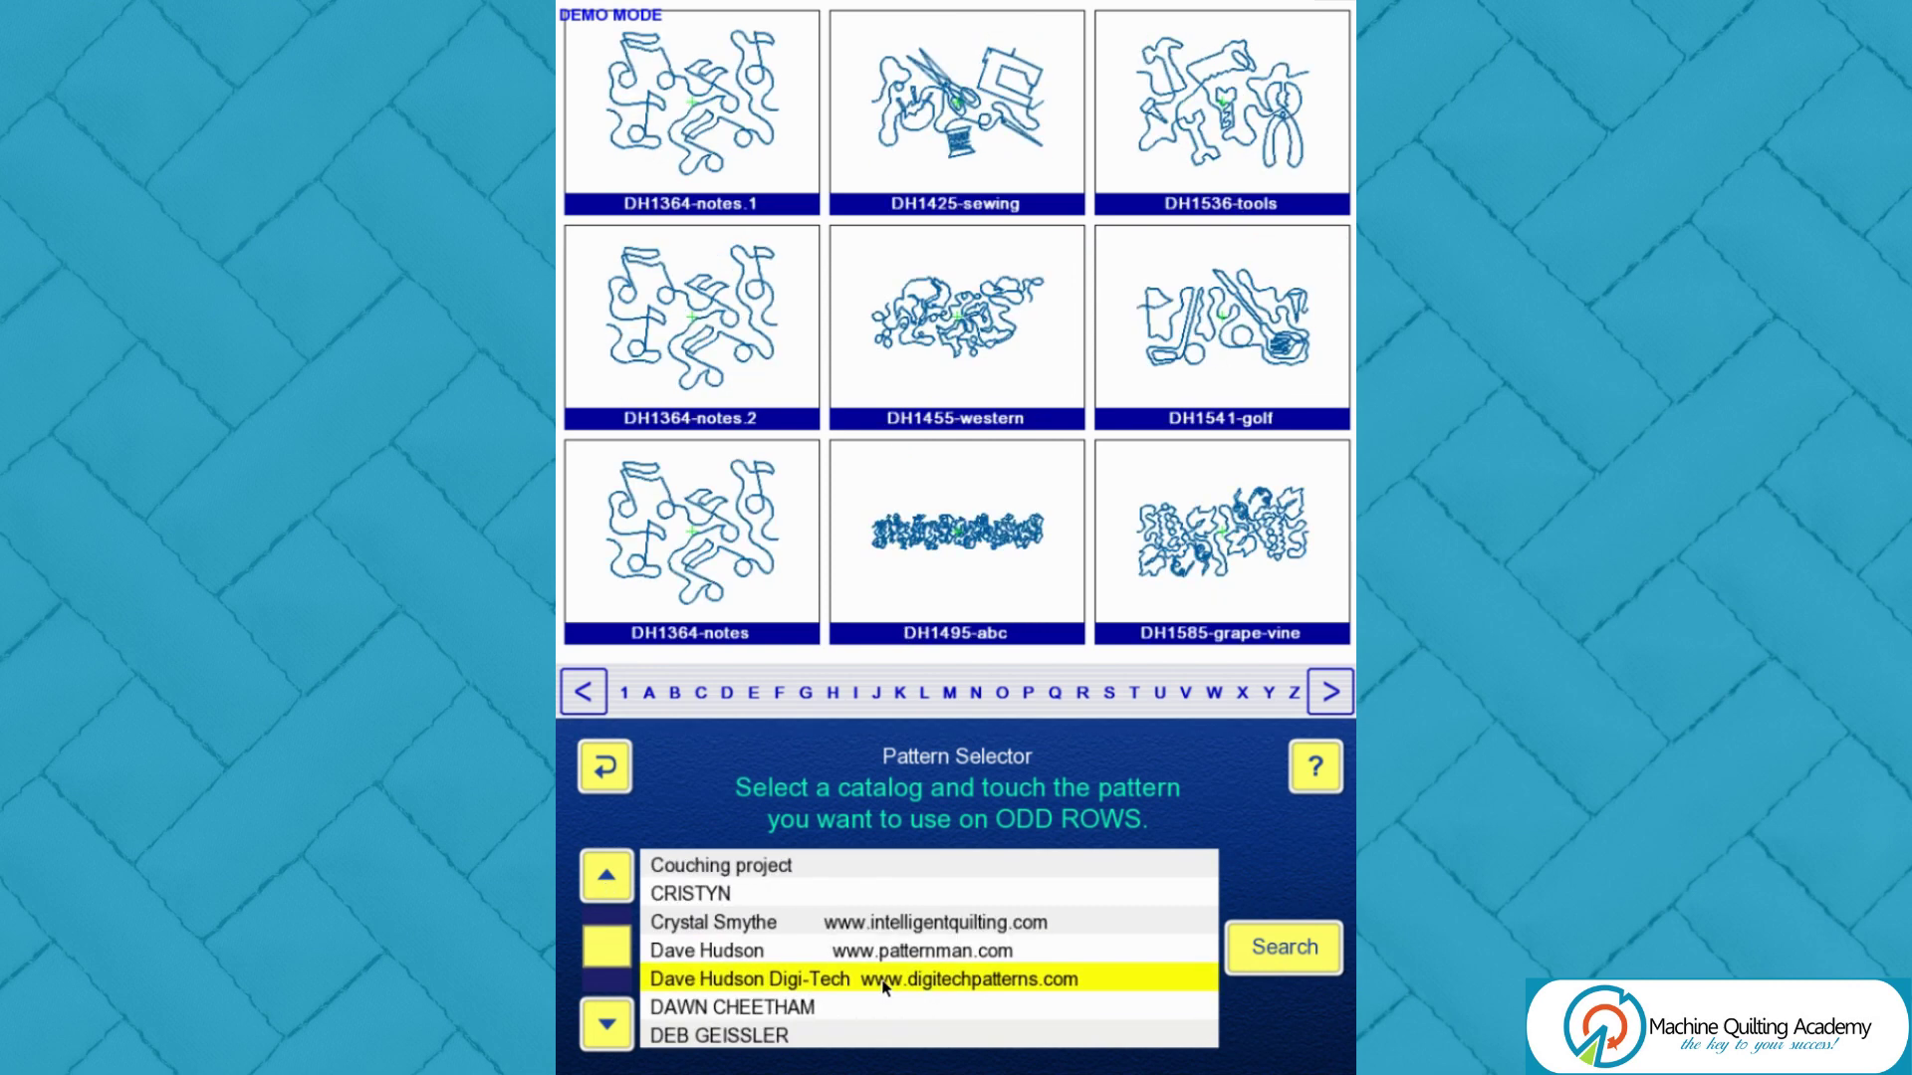
click(1337, 705)
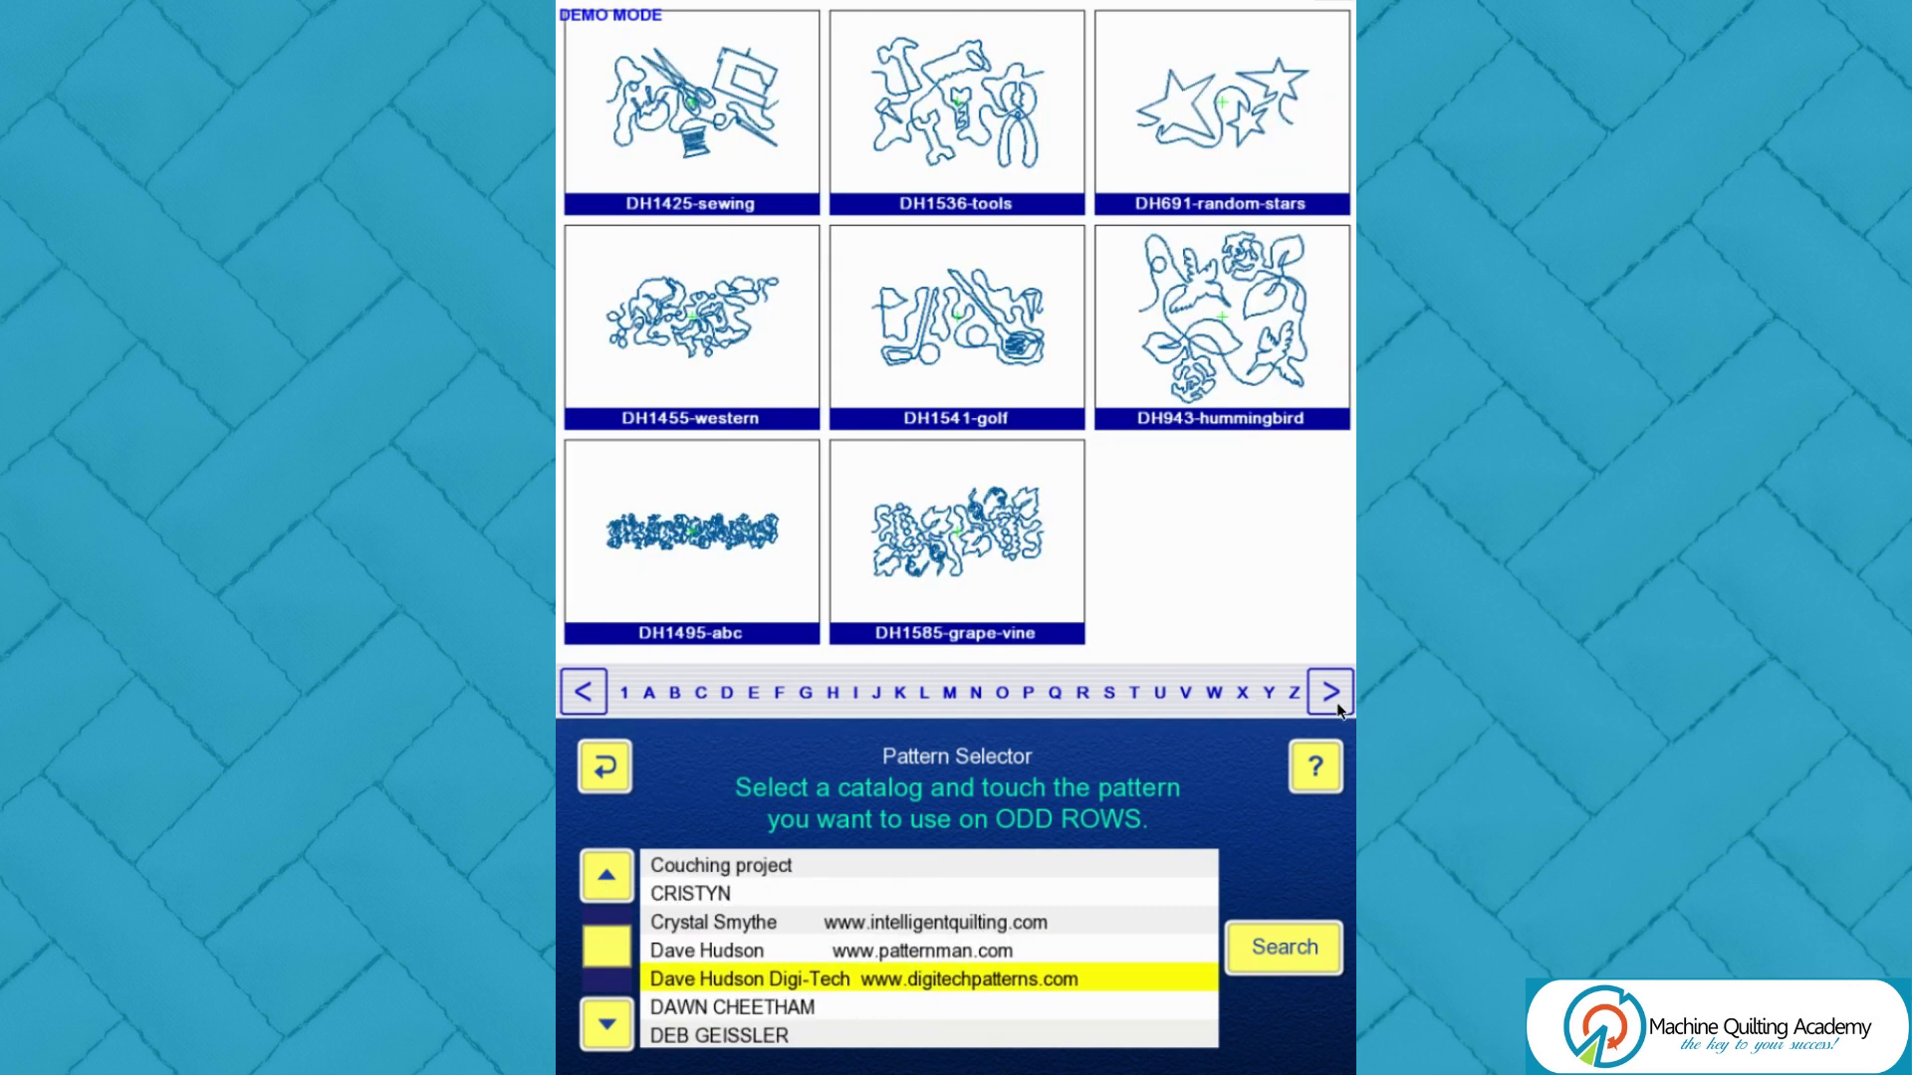
click(1263, 133)
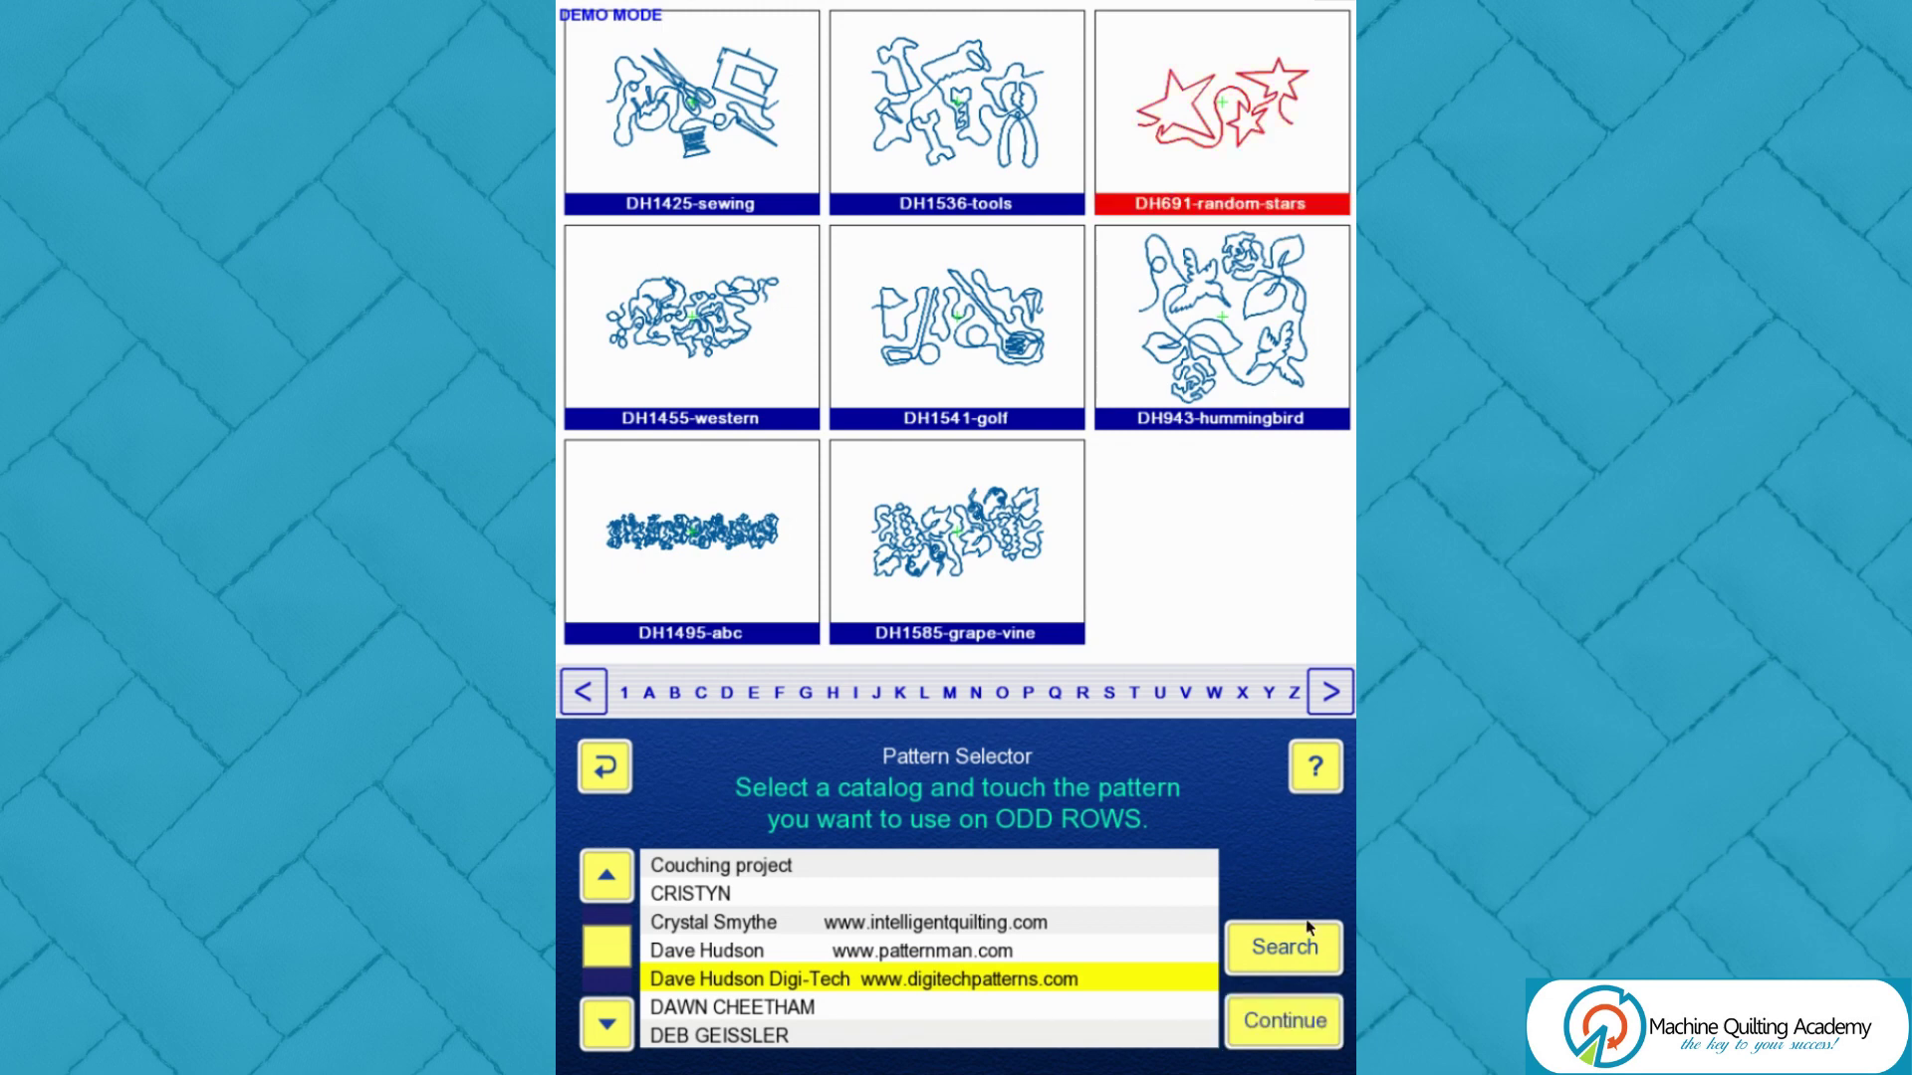
click(1307, 1031)
click(1240, 134)
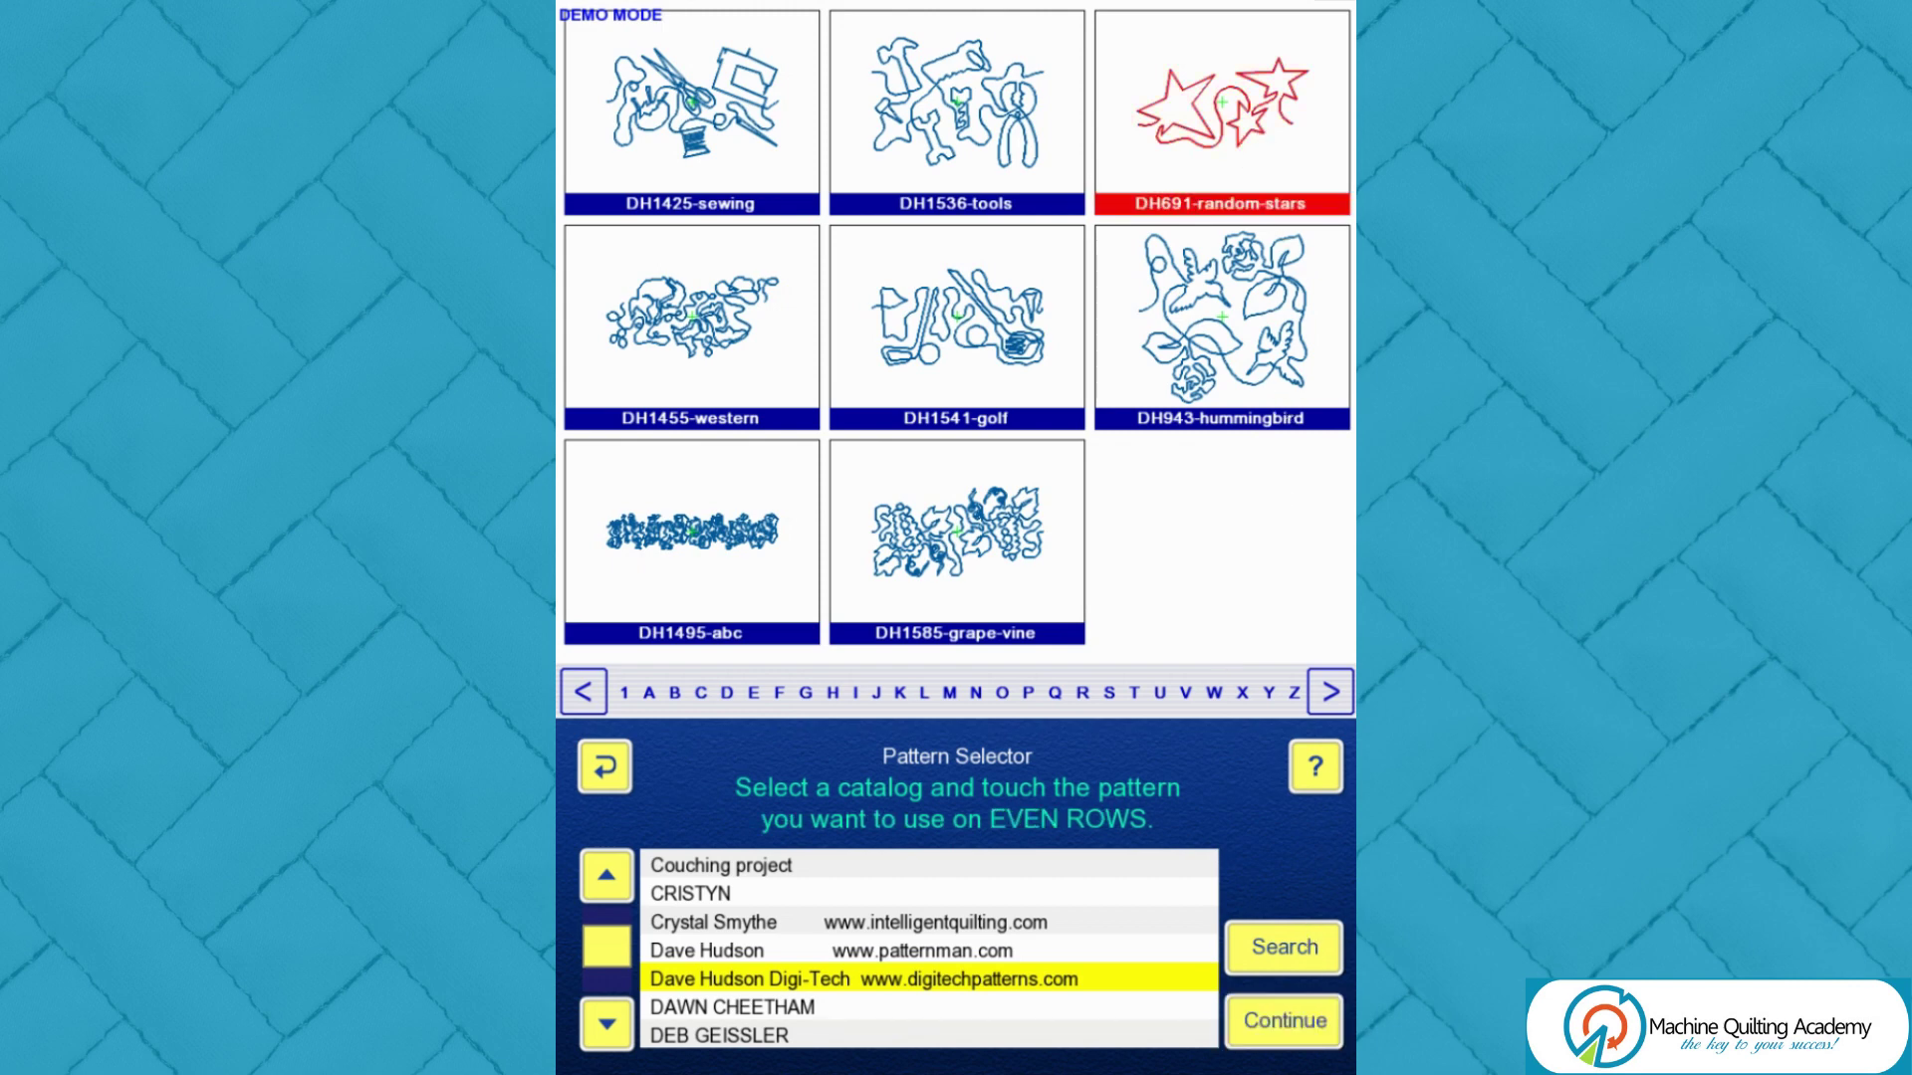
click(1299, 1039)
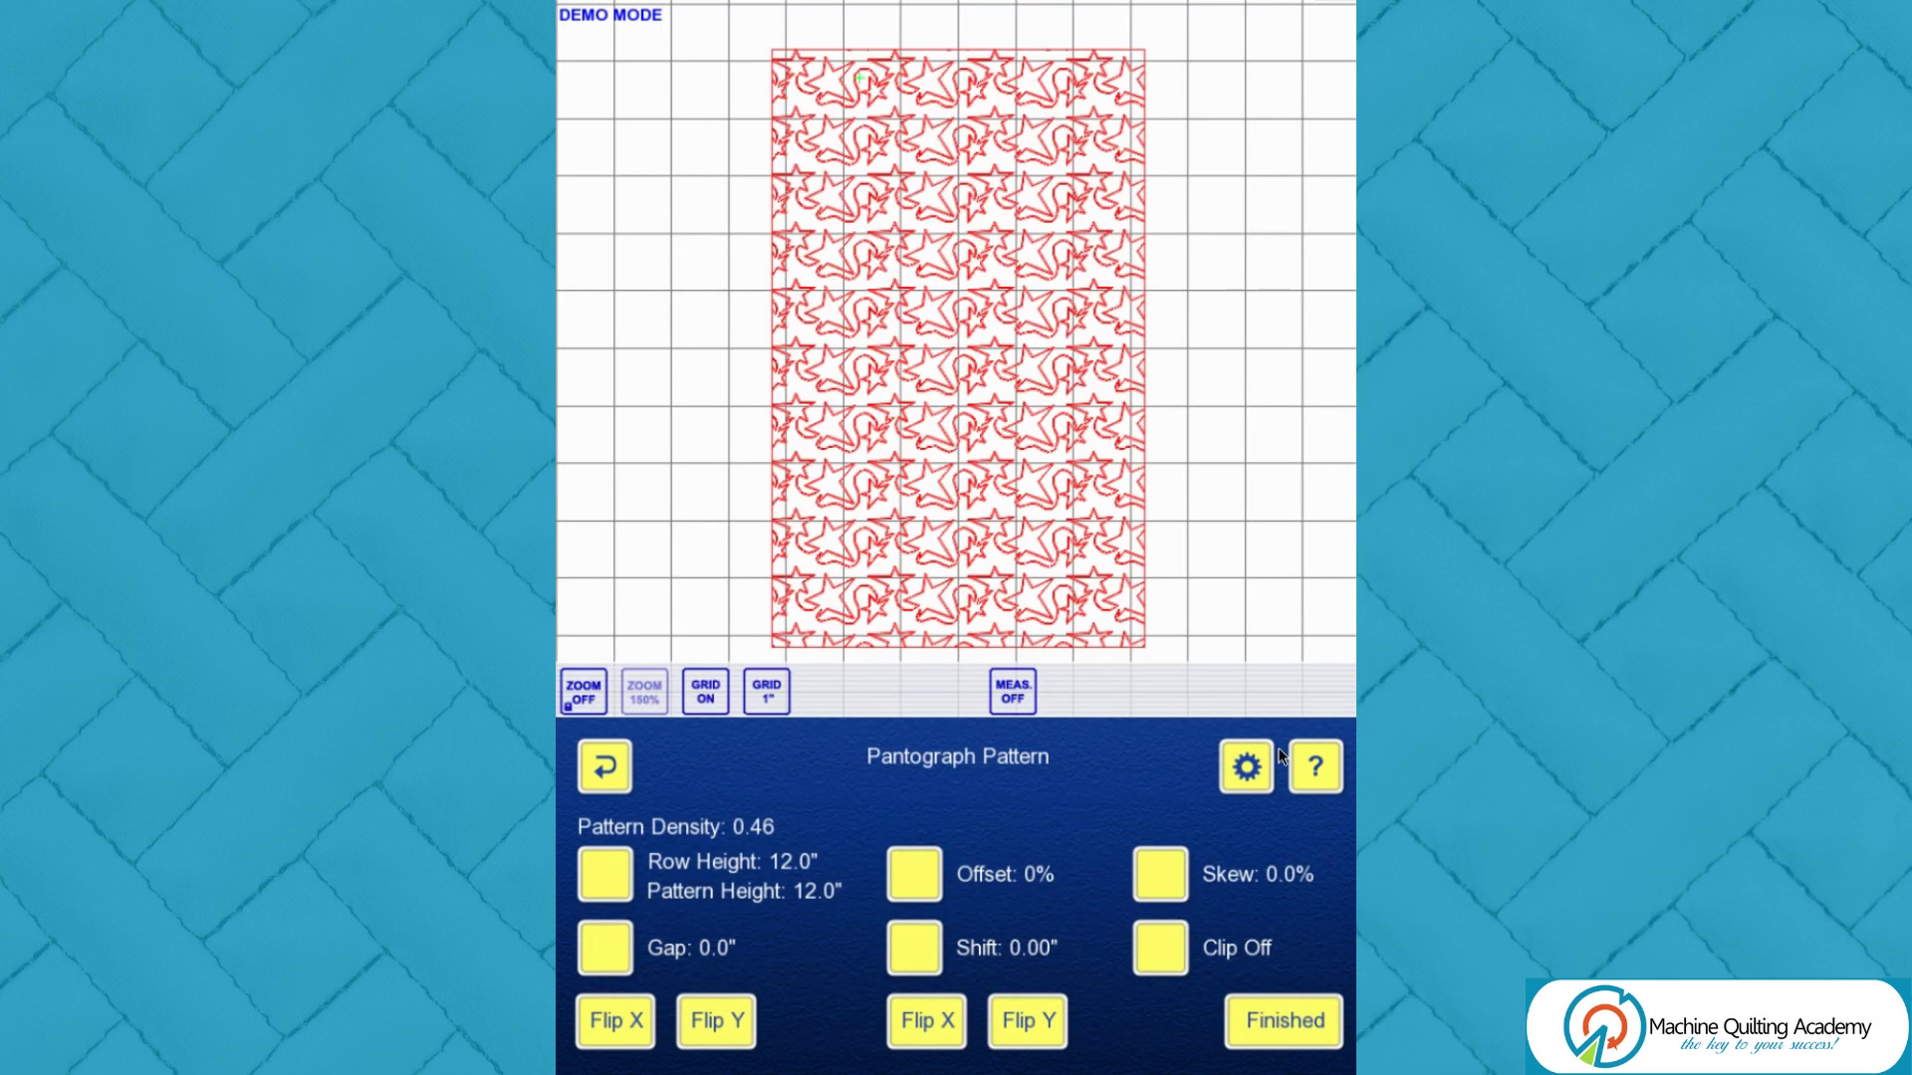
Step: With the grid off, flip the even star rows in X and offset the pattern freehand to about 24%
click(705, 697)
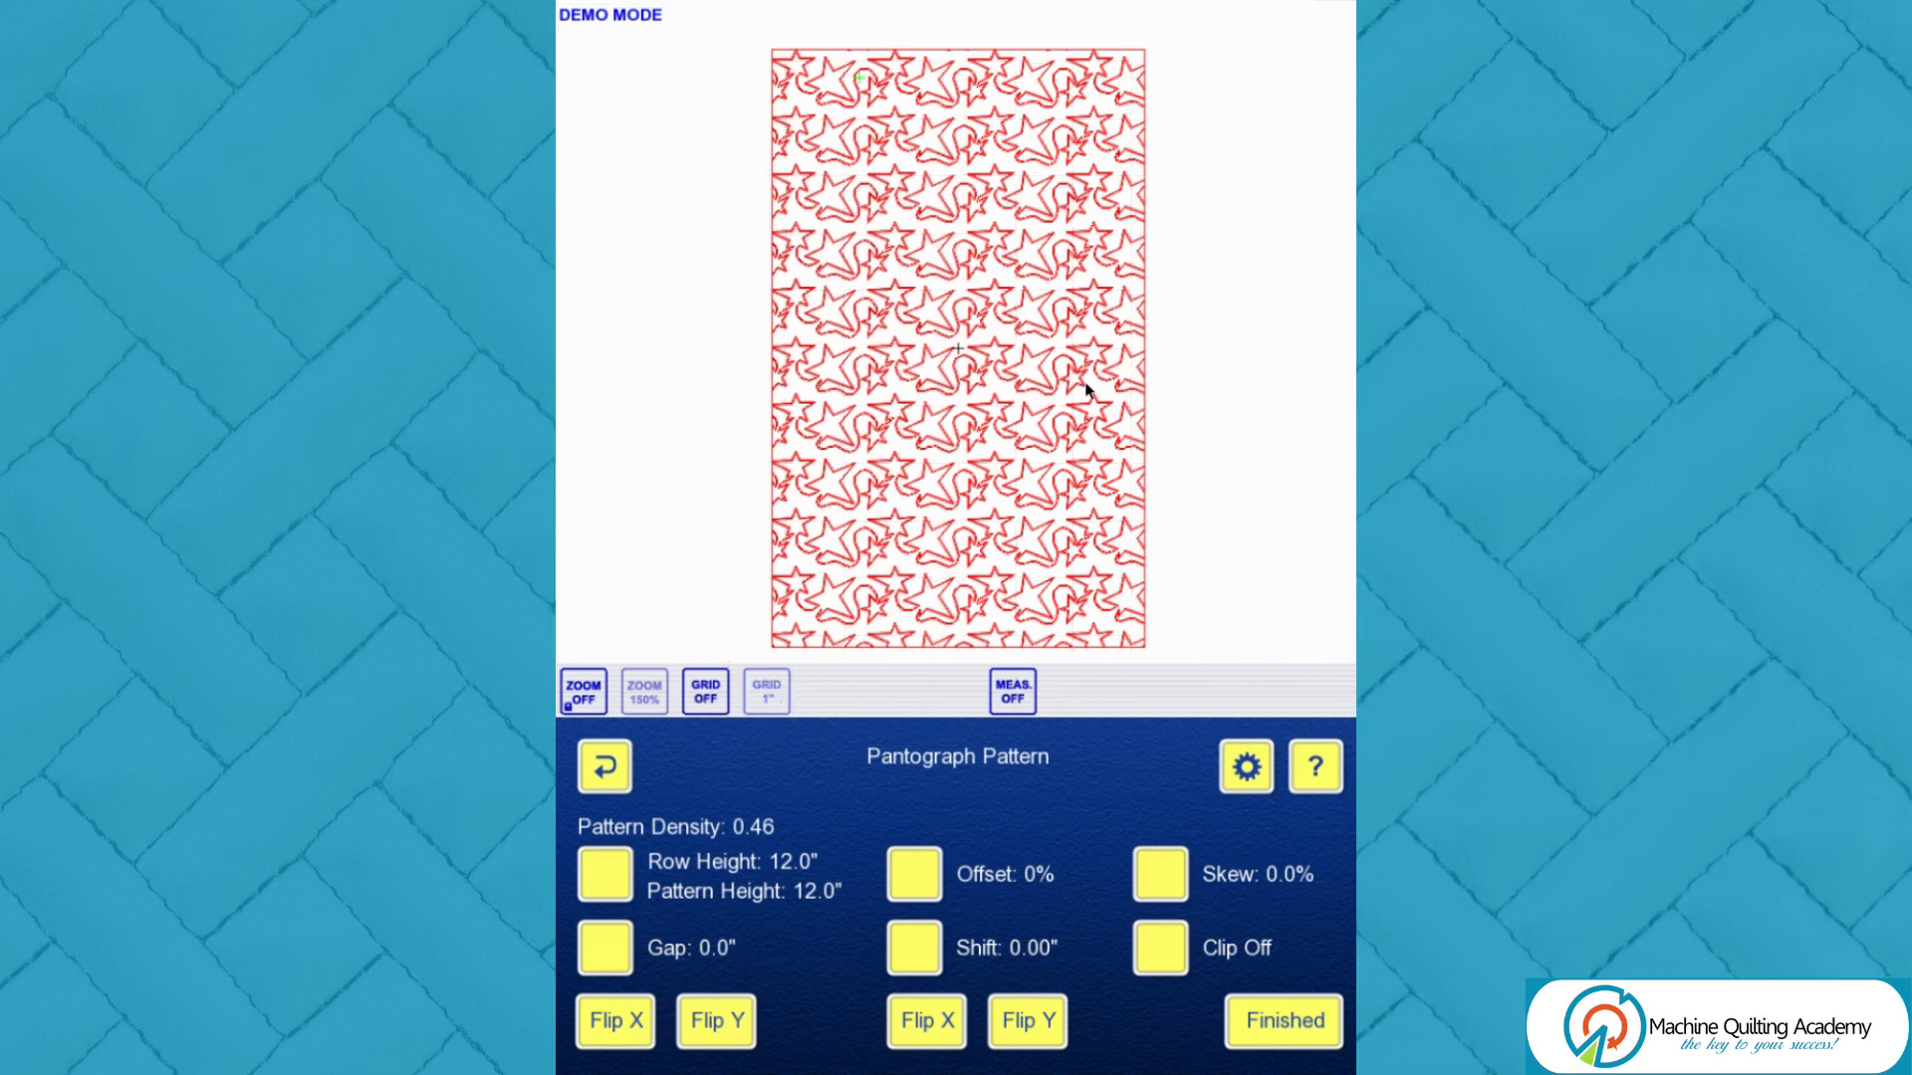
click(917, 1039)
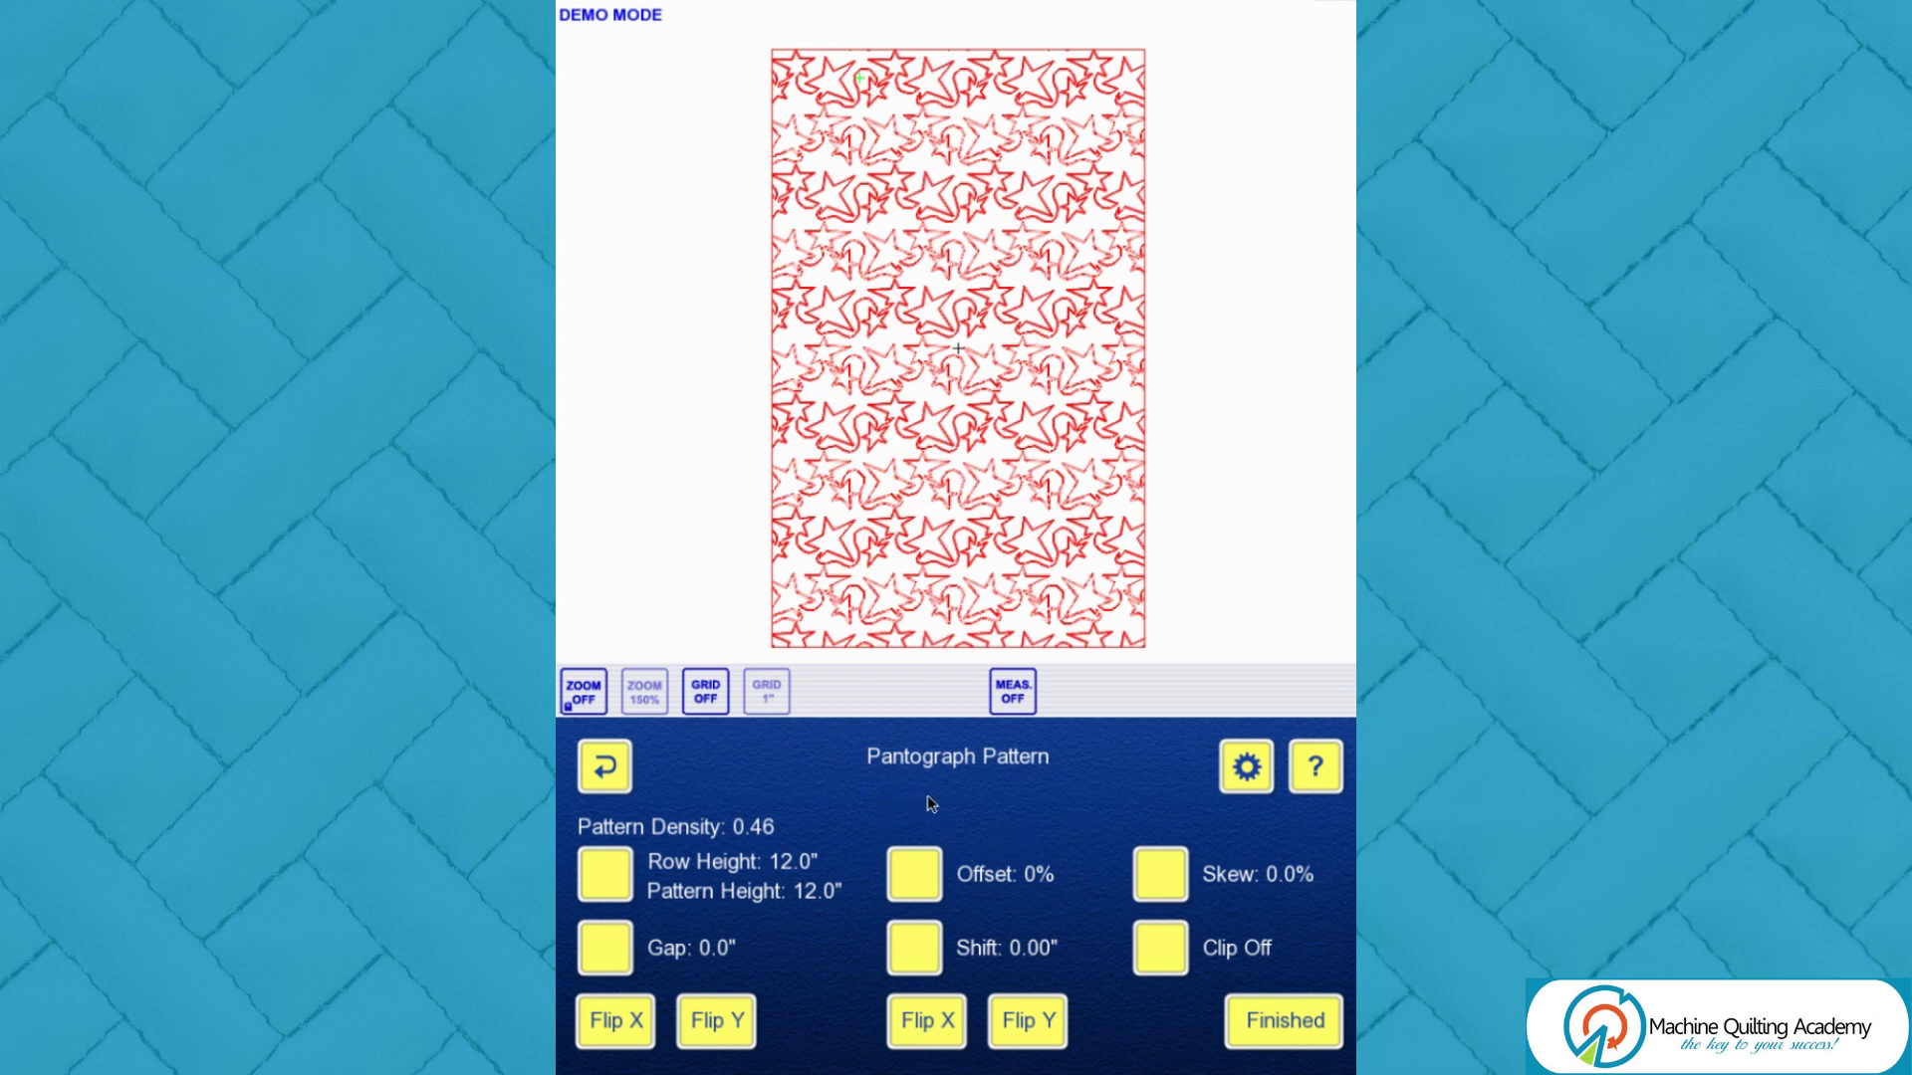
click(914, 877)
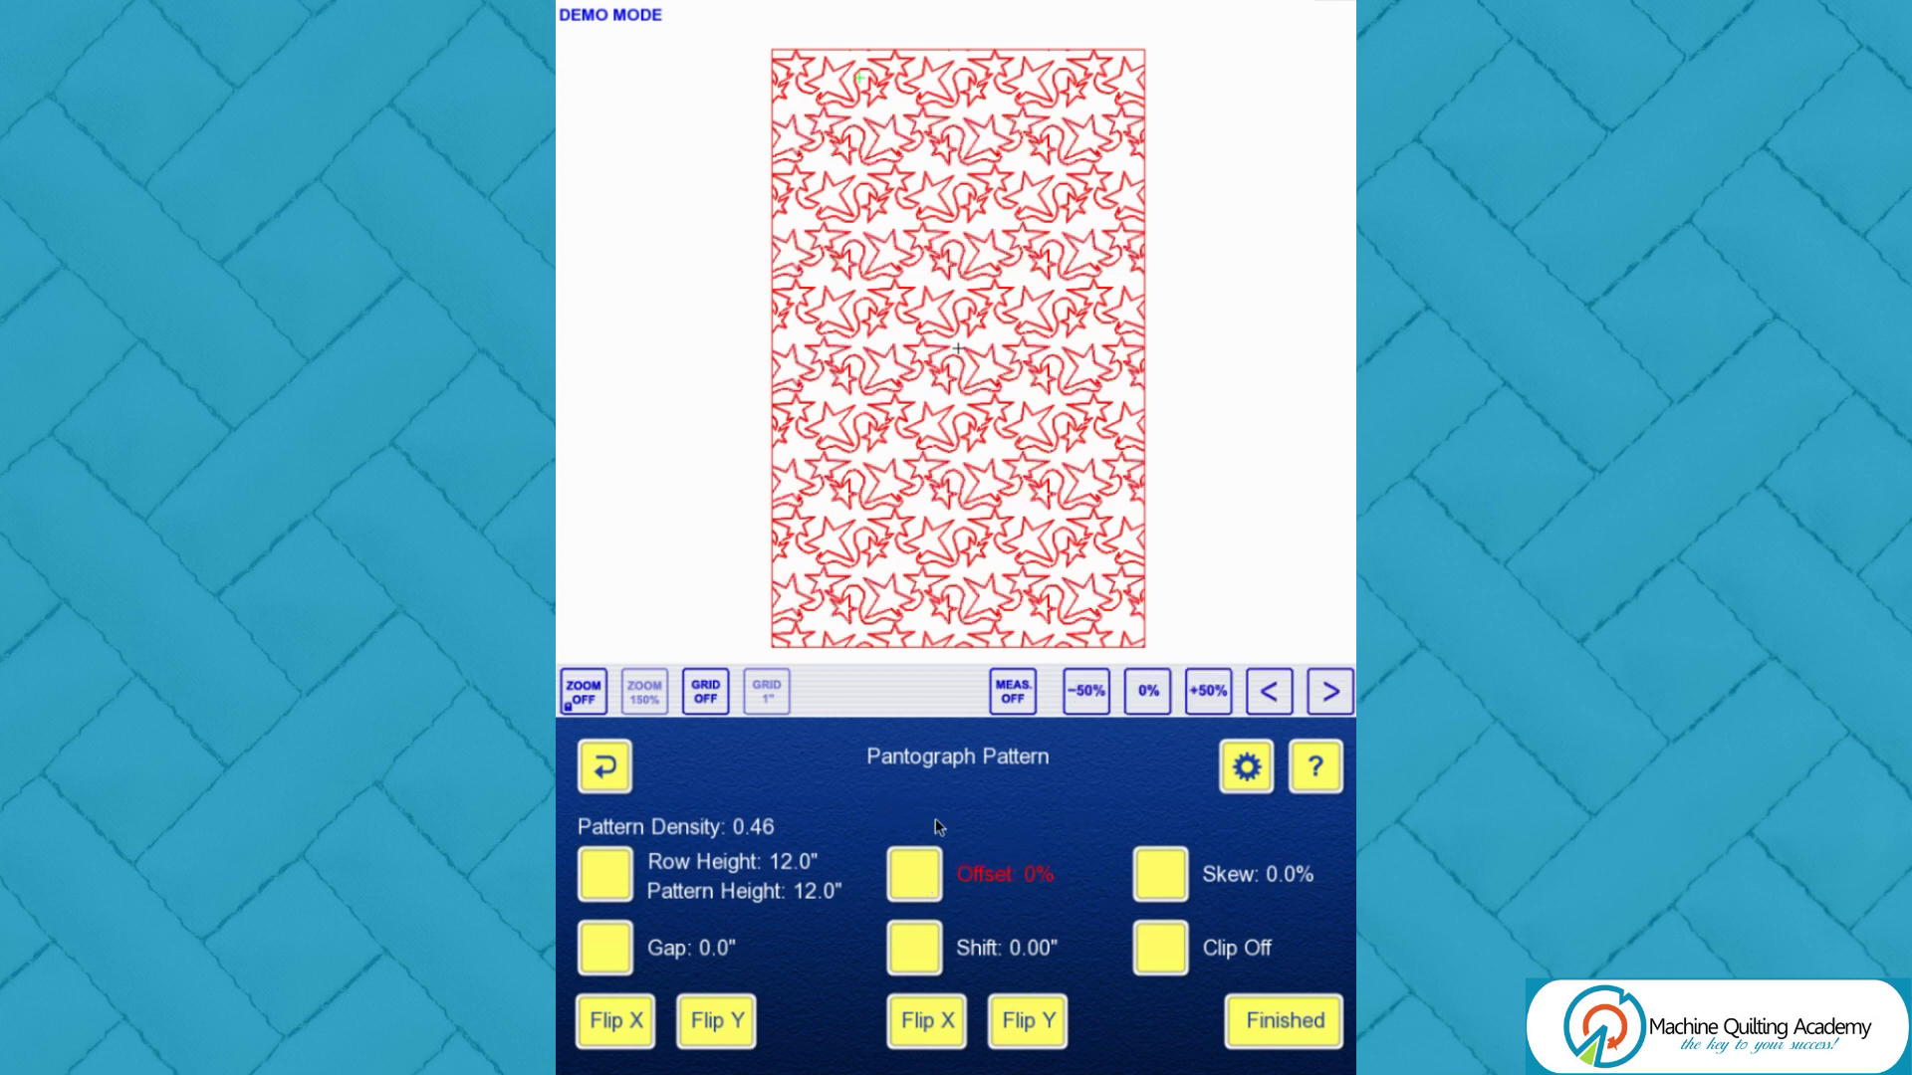
mouse_move(972, 204)
mouse_down()
mouse_move(1088, 205)
mouse_move(900, 204)
mouse_move(991, 199)
mouse_up()
Step: Reduce the gap between the star rows to about -0.77", and scale the row height down to about 5.48"
click(623, 958)
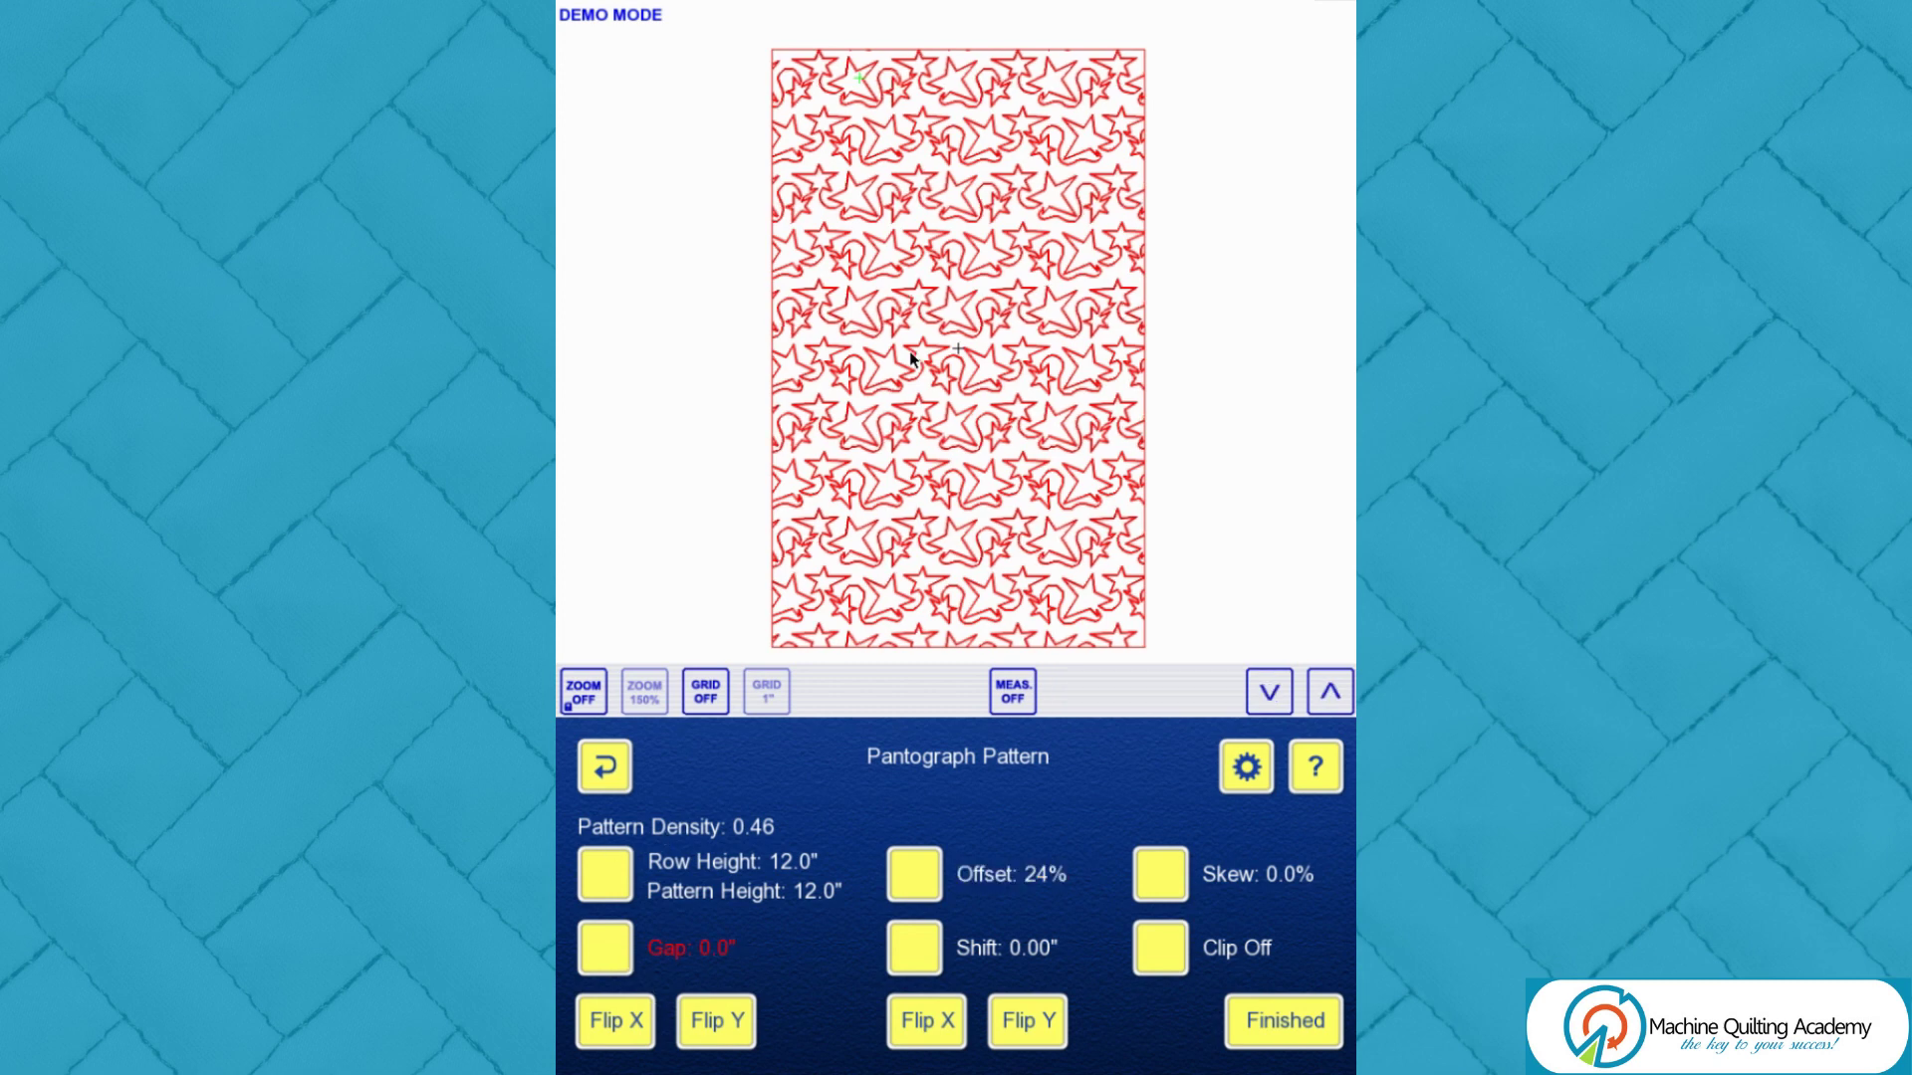
drag(922, 376, 936, 428)
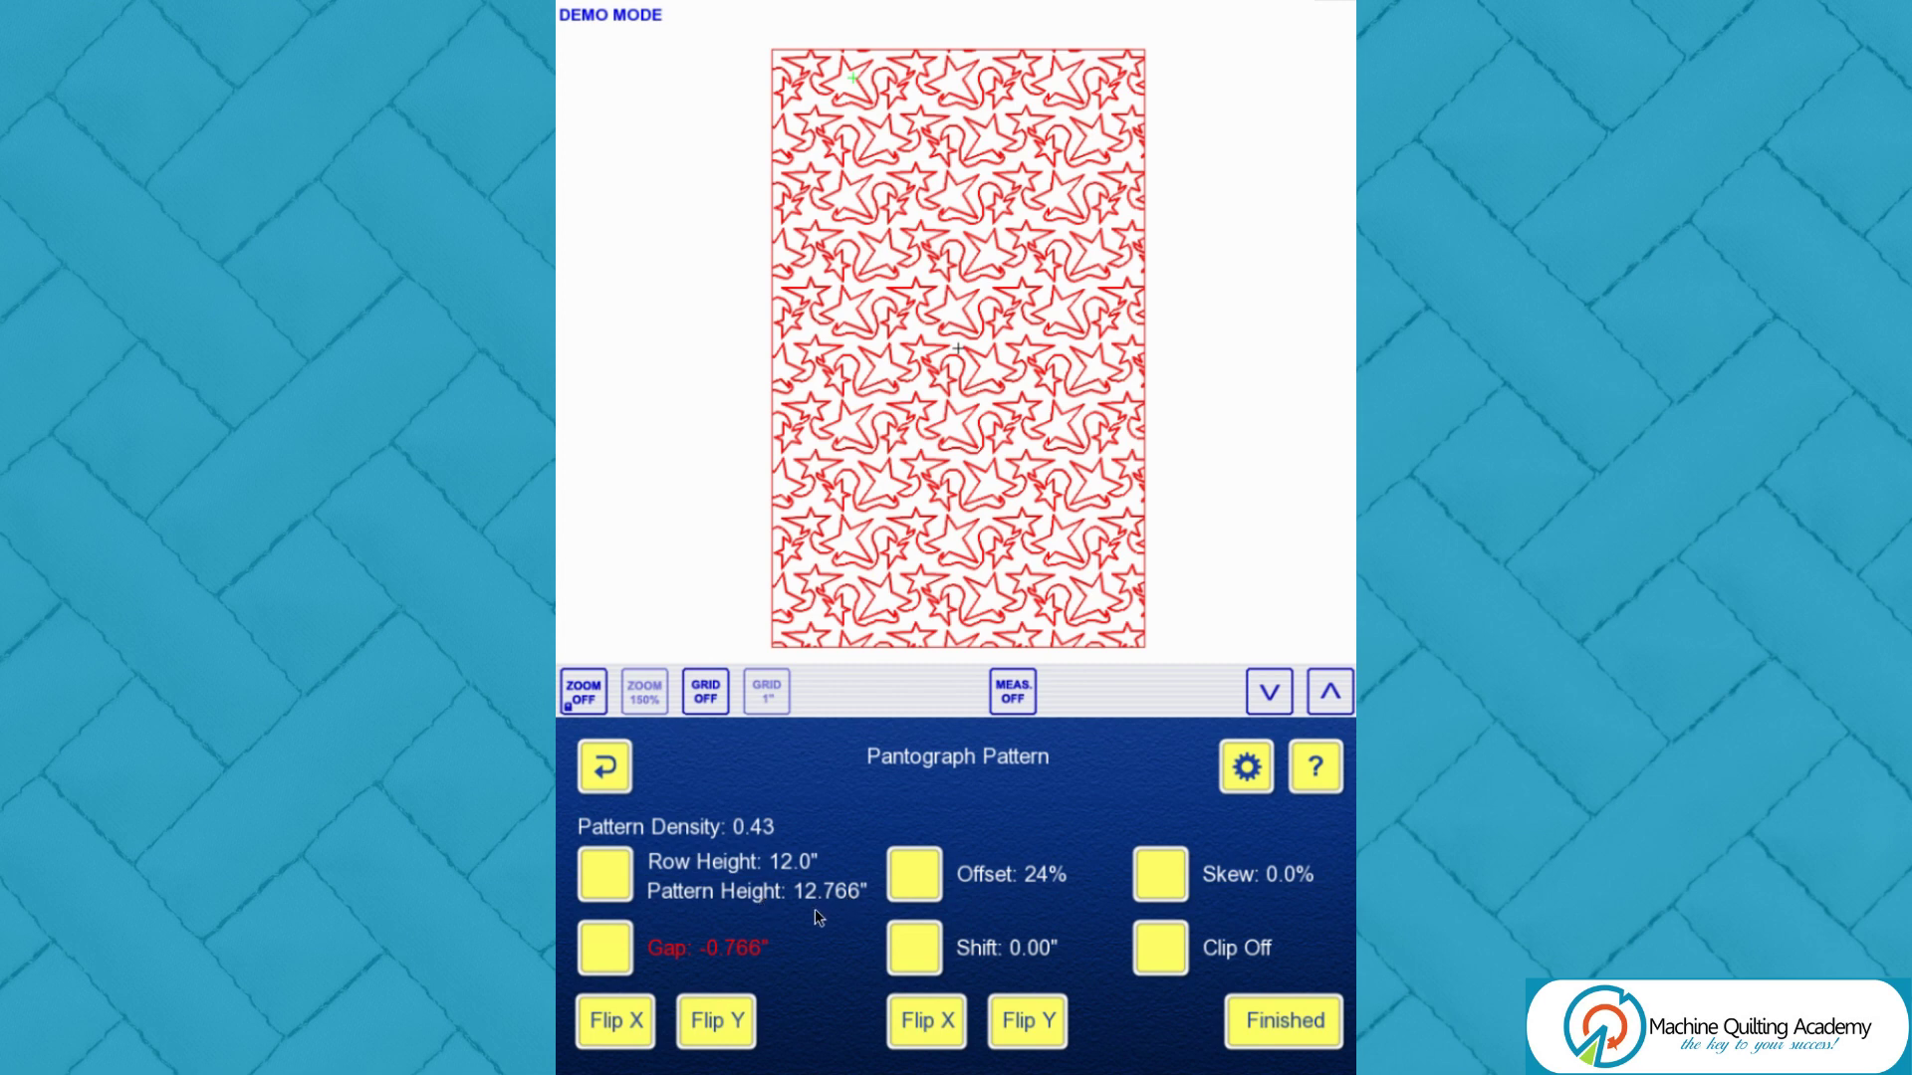
click(603, 874)
drag(887, 370, 1000, 500)
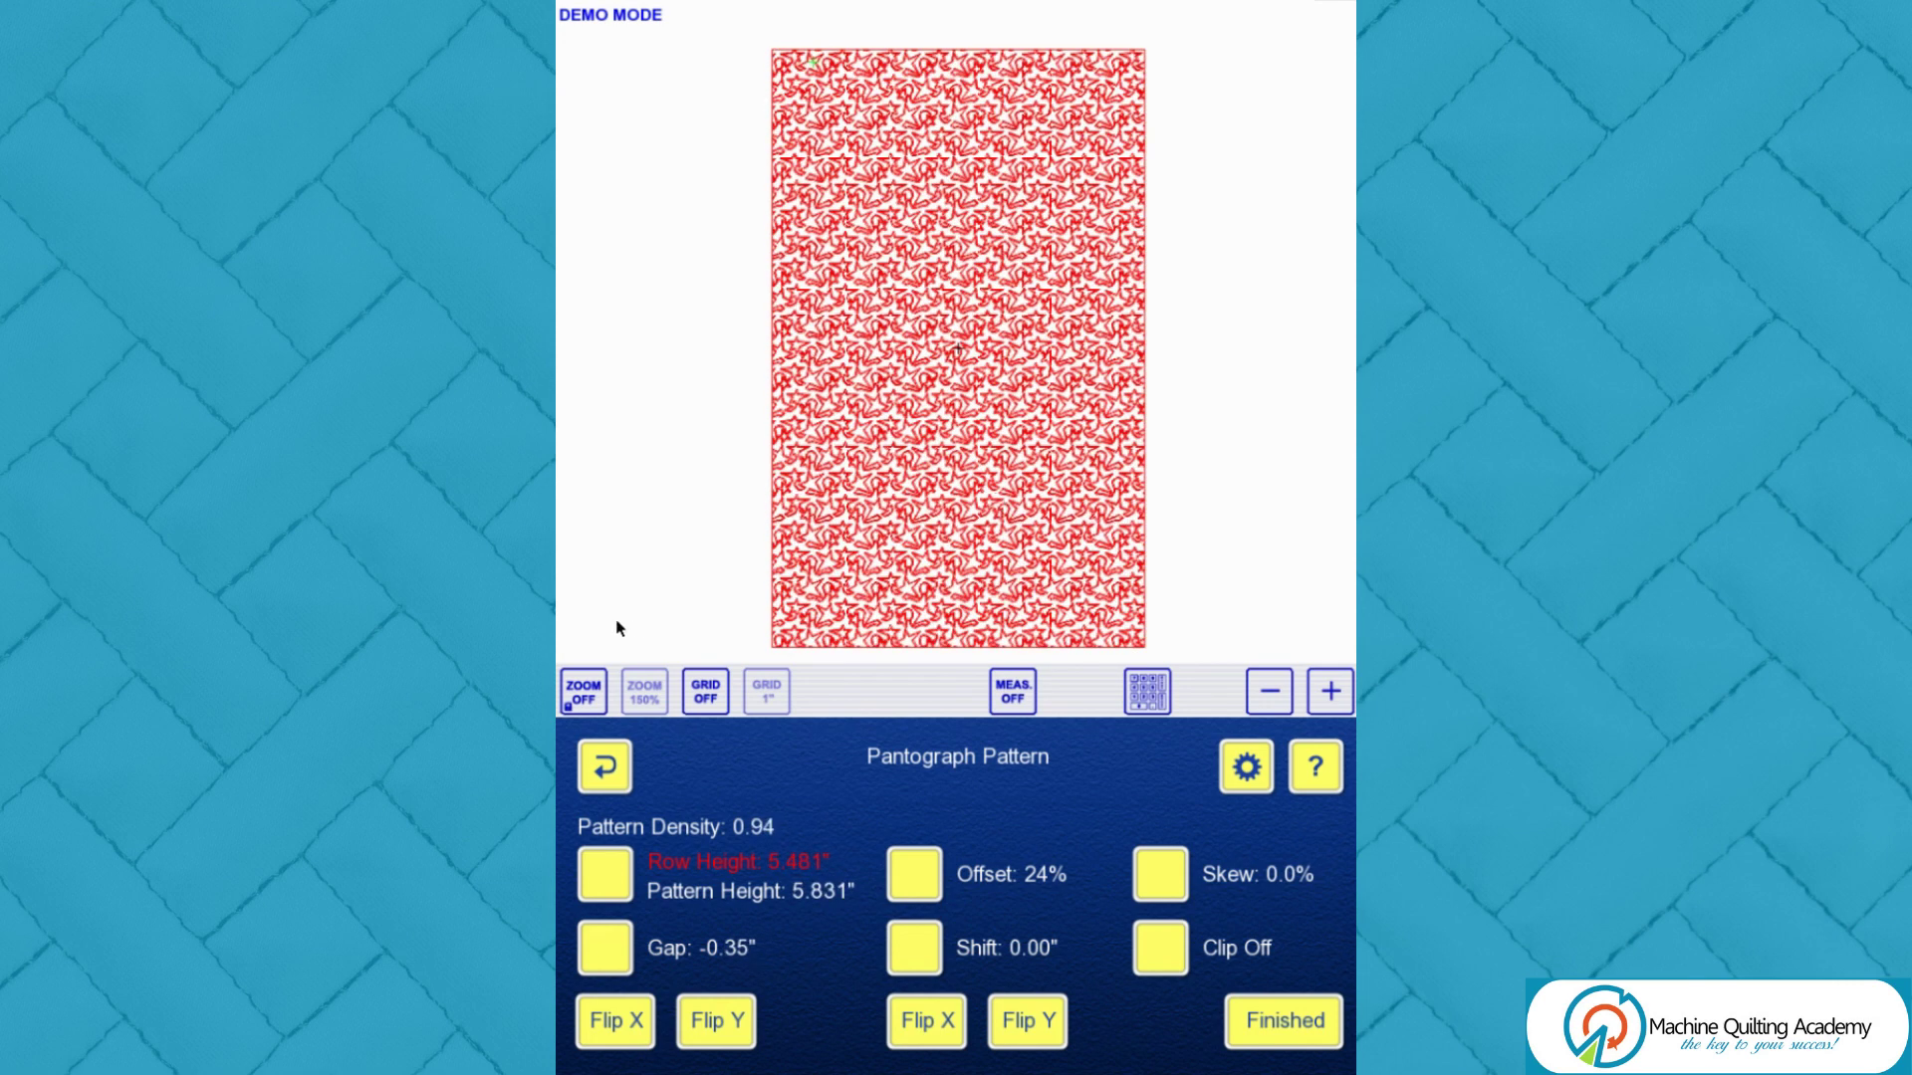
Step: Check the stars at true size against the 1" grid and increase the row height to 5.508"
click(584, 692)
click(586, 632)
click(931, 361)
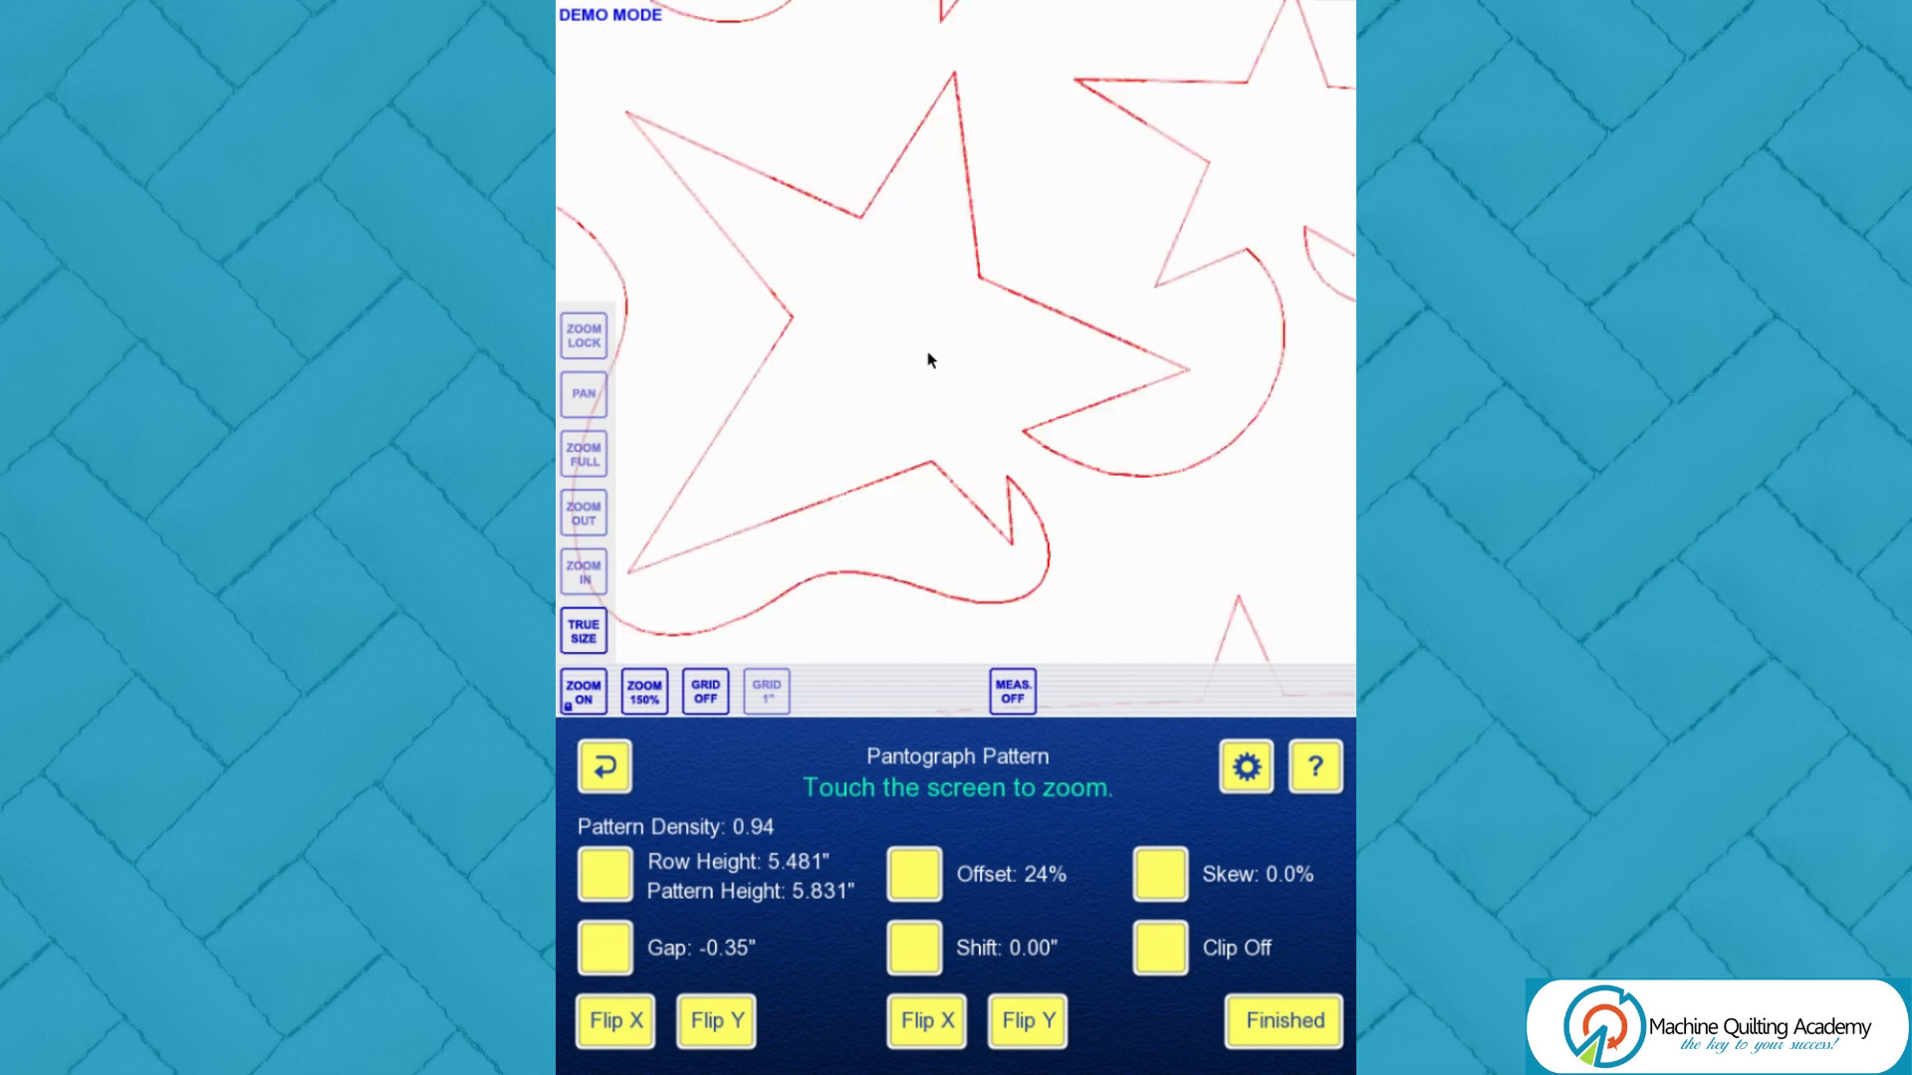
click(704, 702)
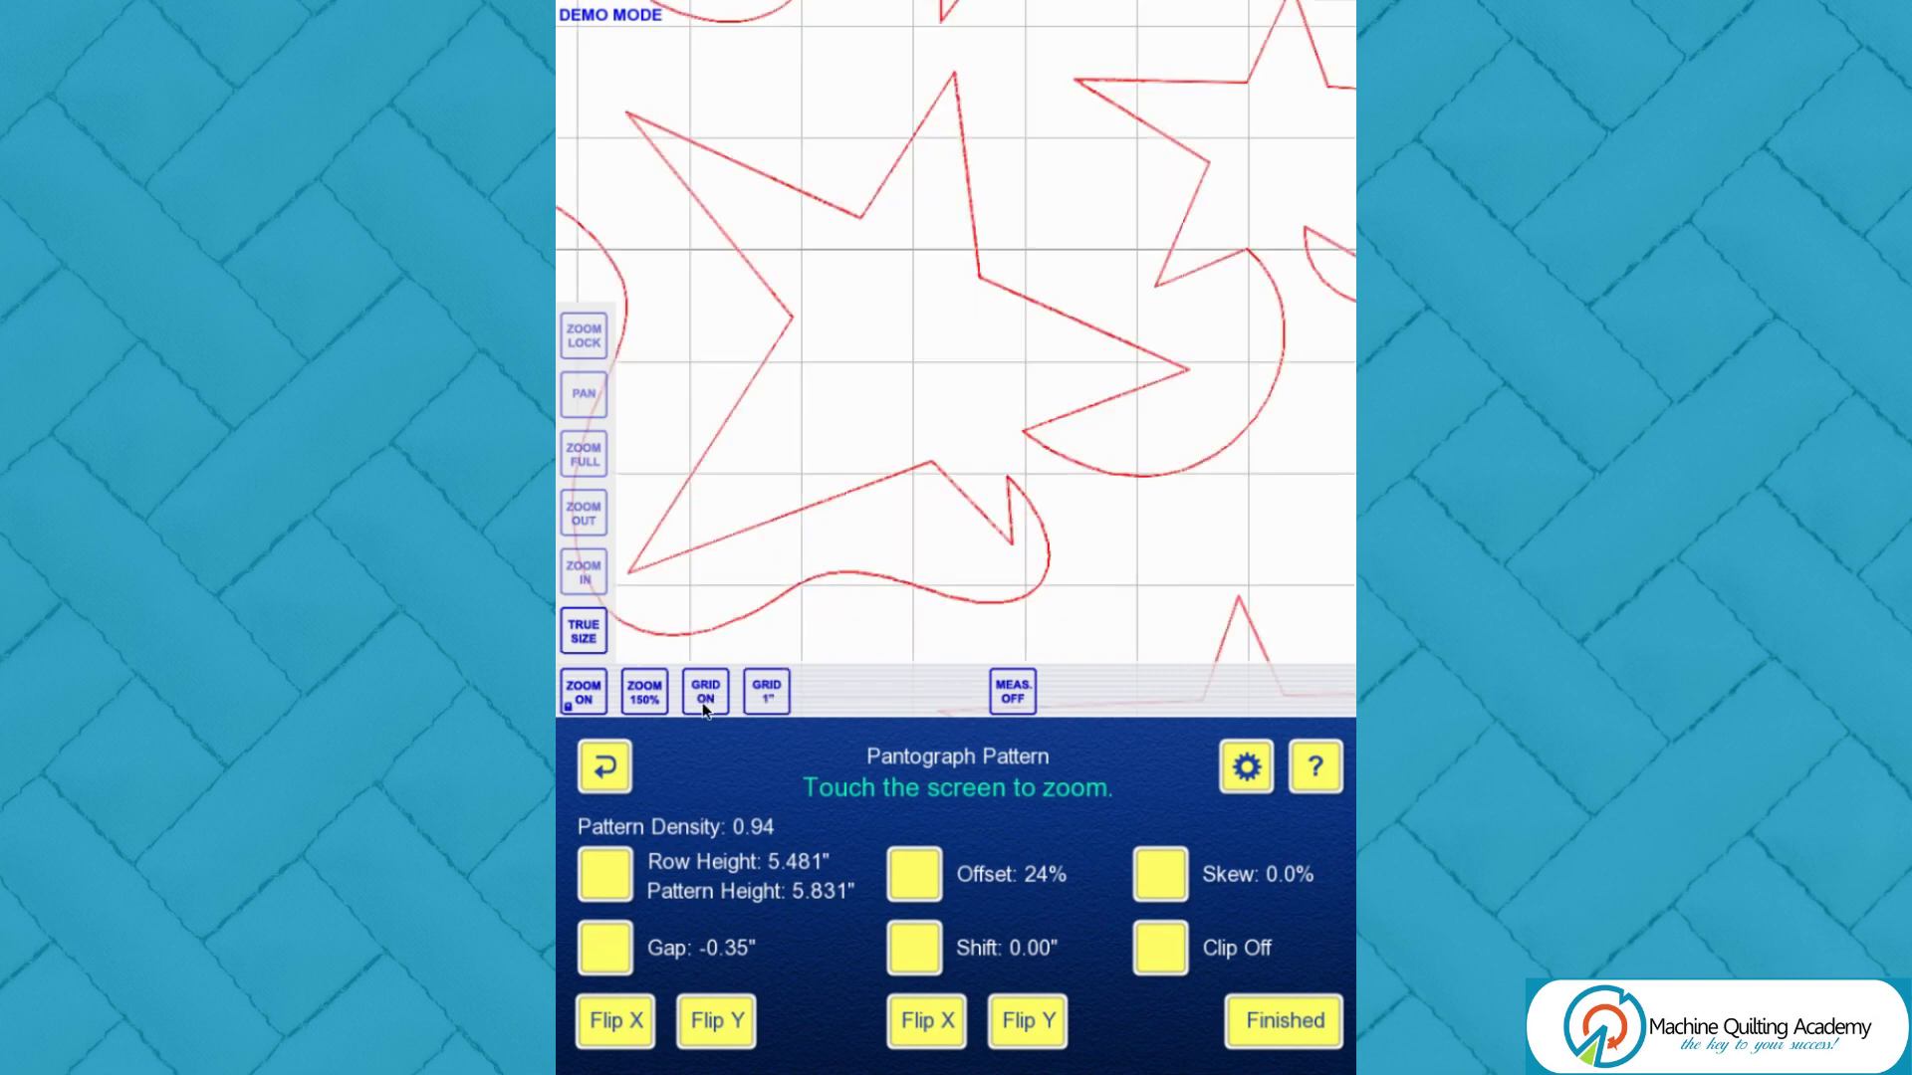
click(586, 395)
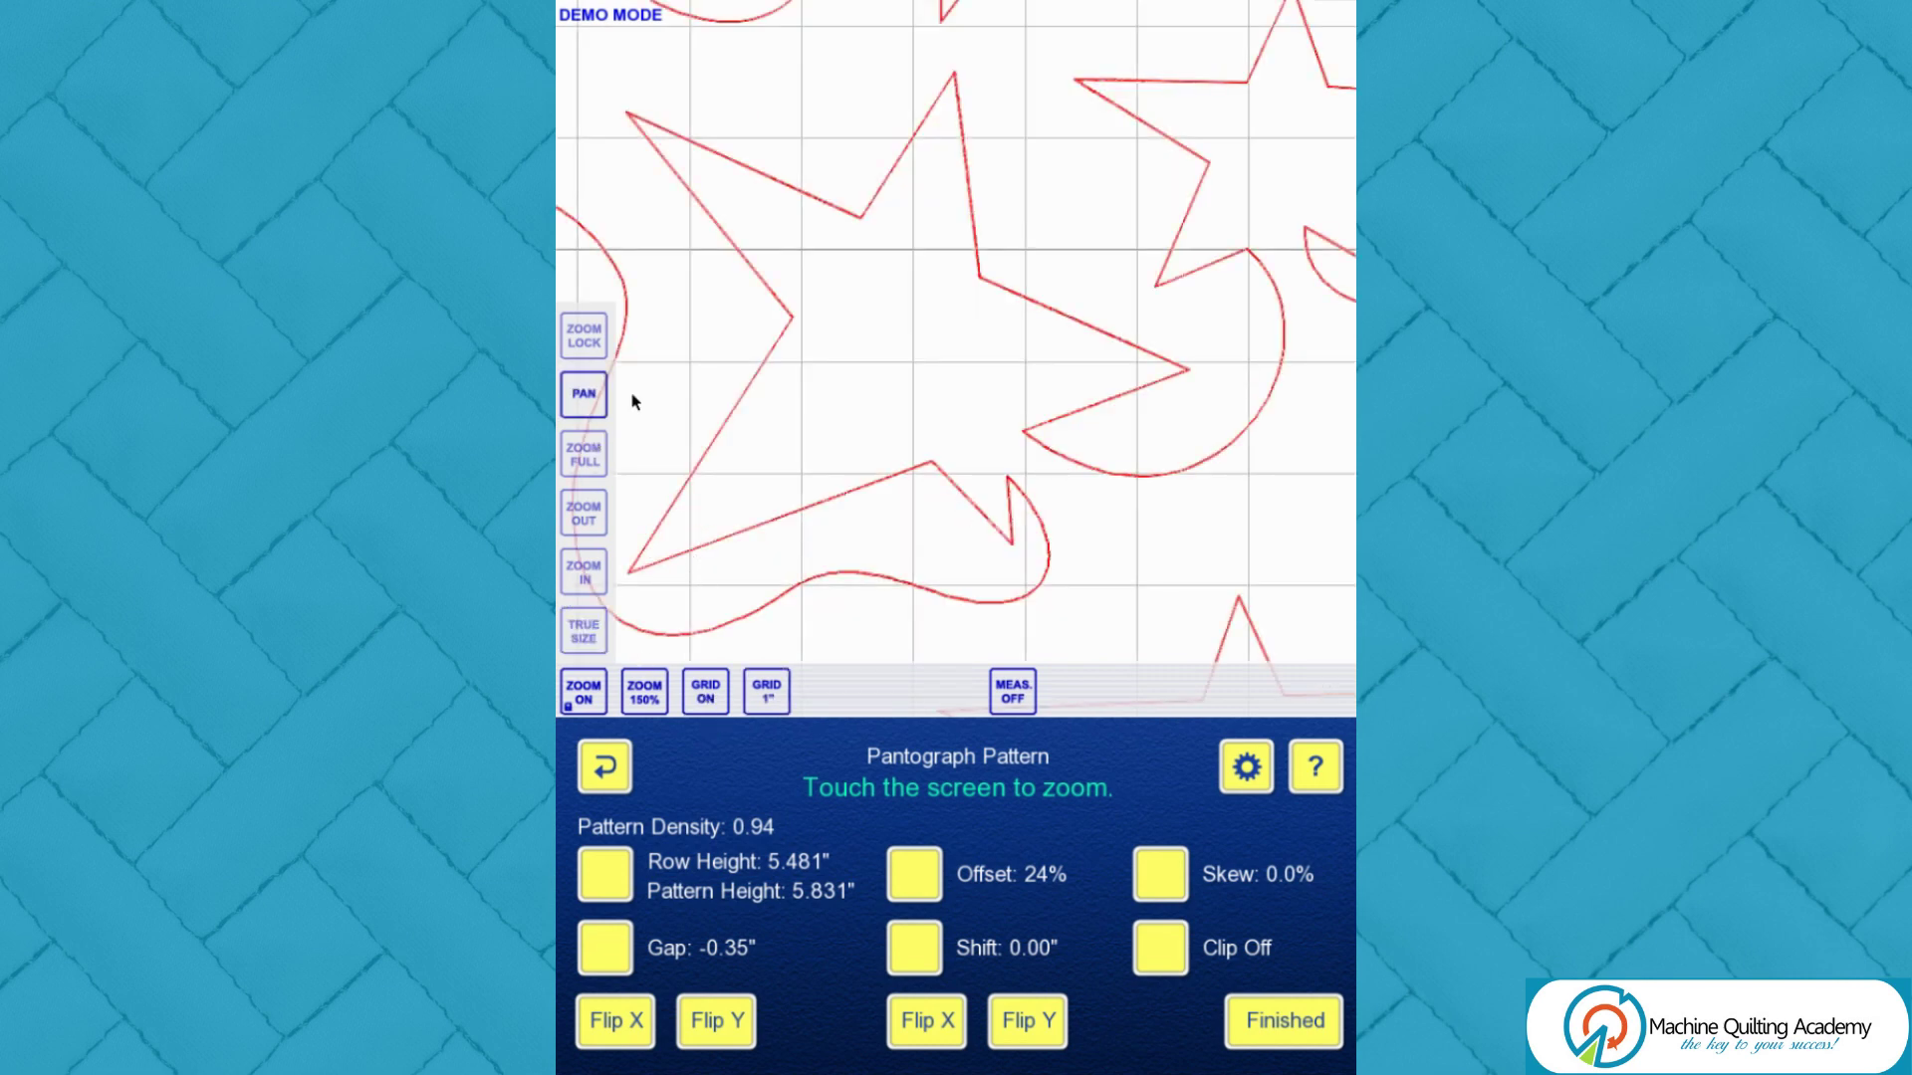
drag(1122, 482, 895, 527)
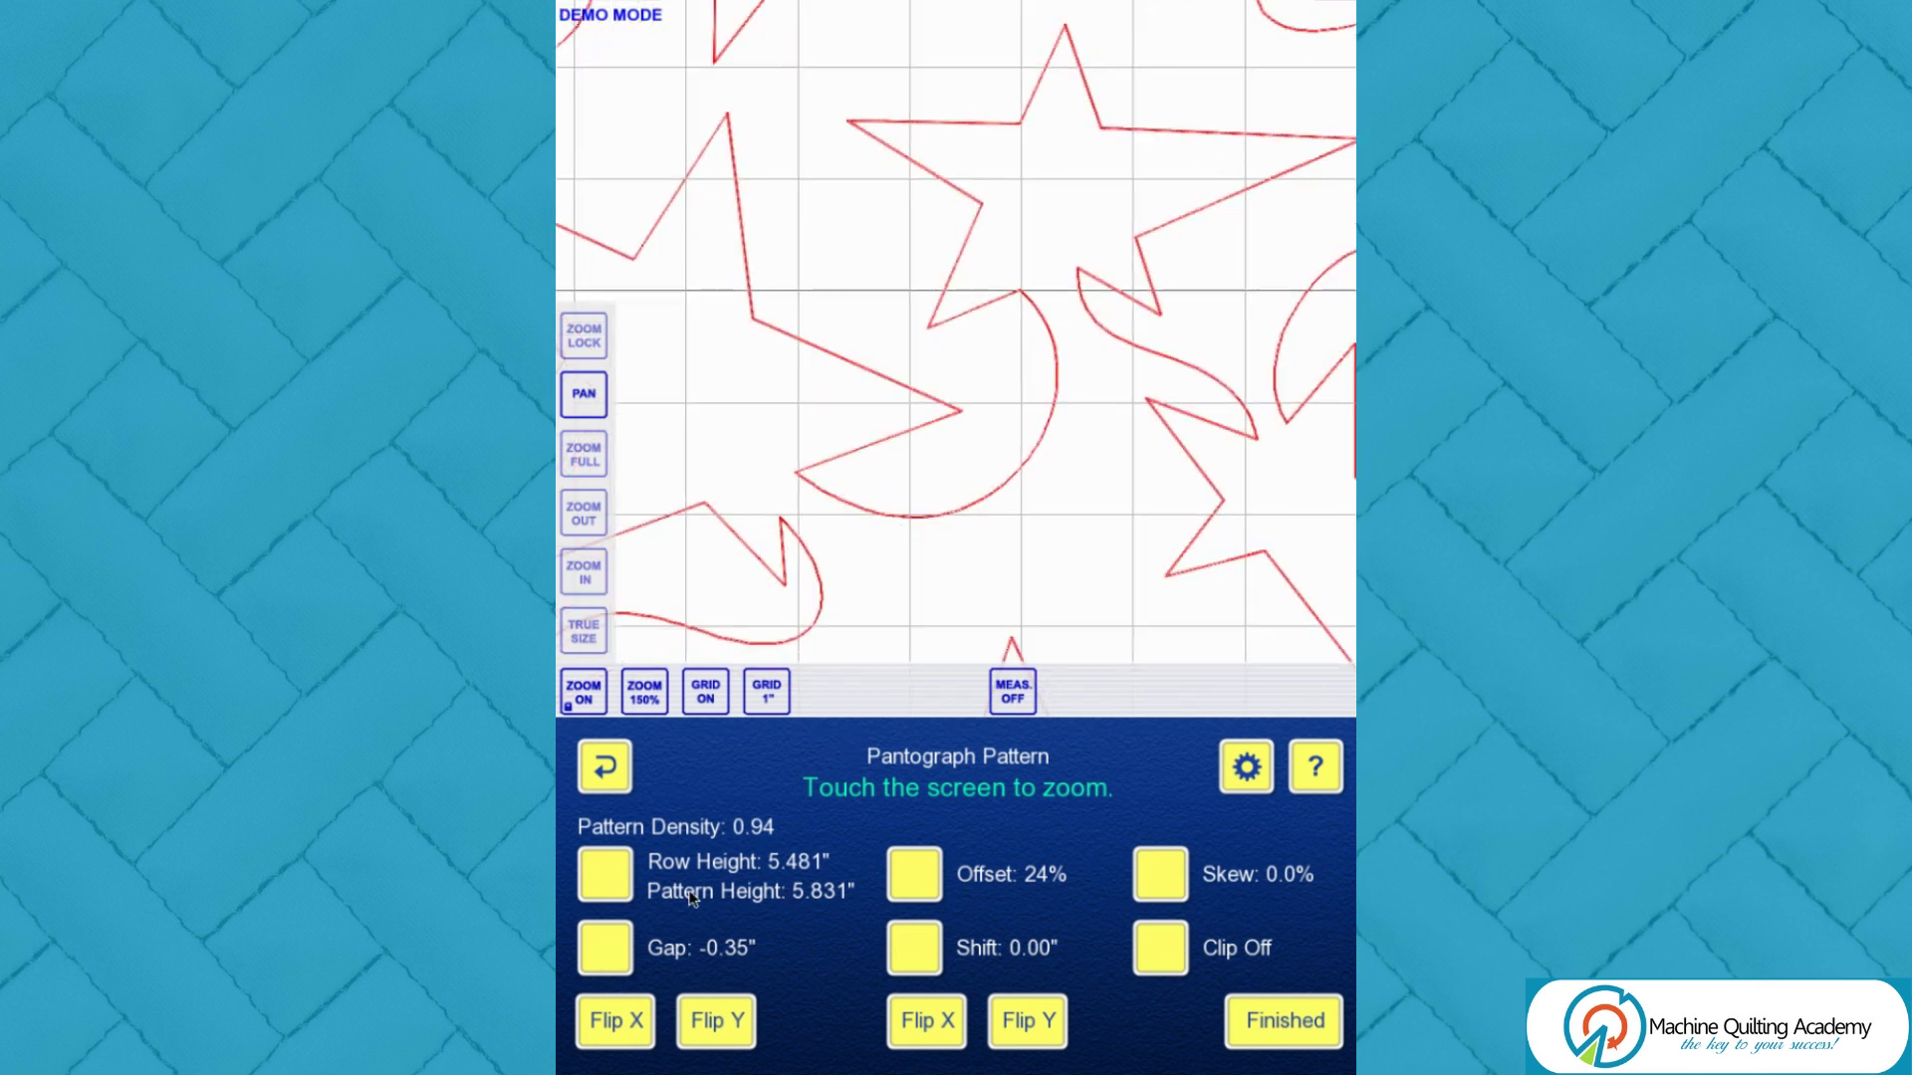
click(605, 874)
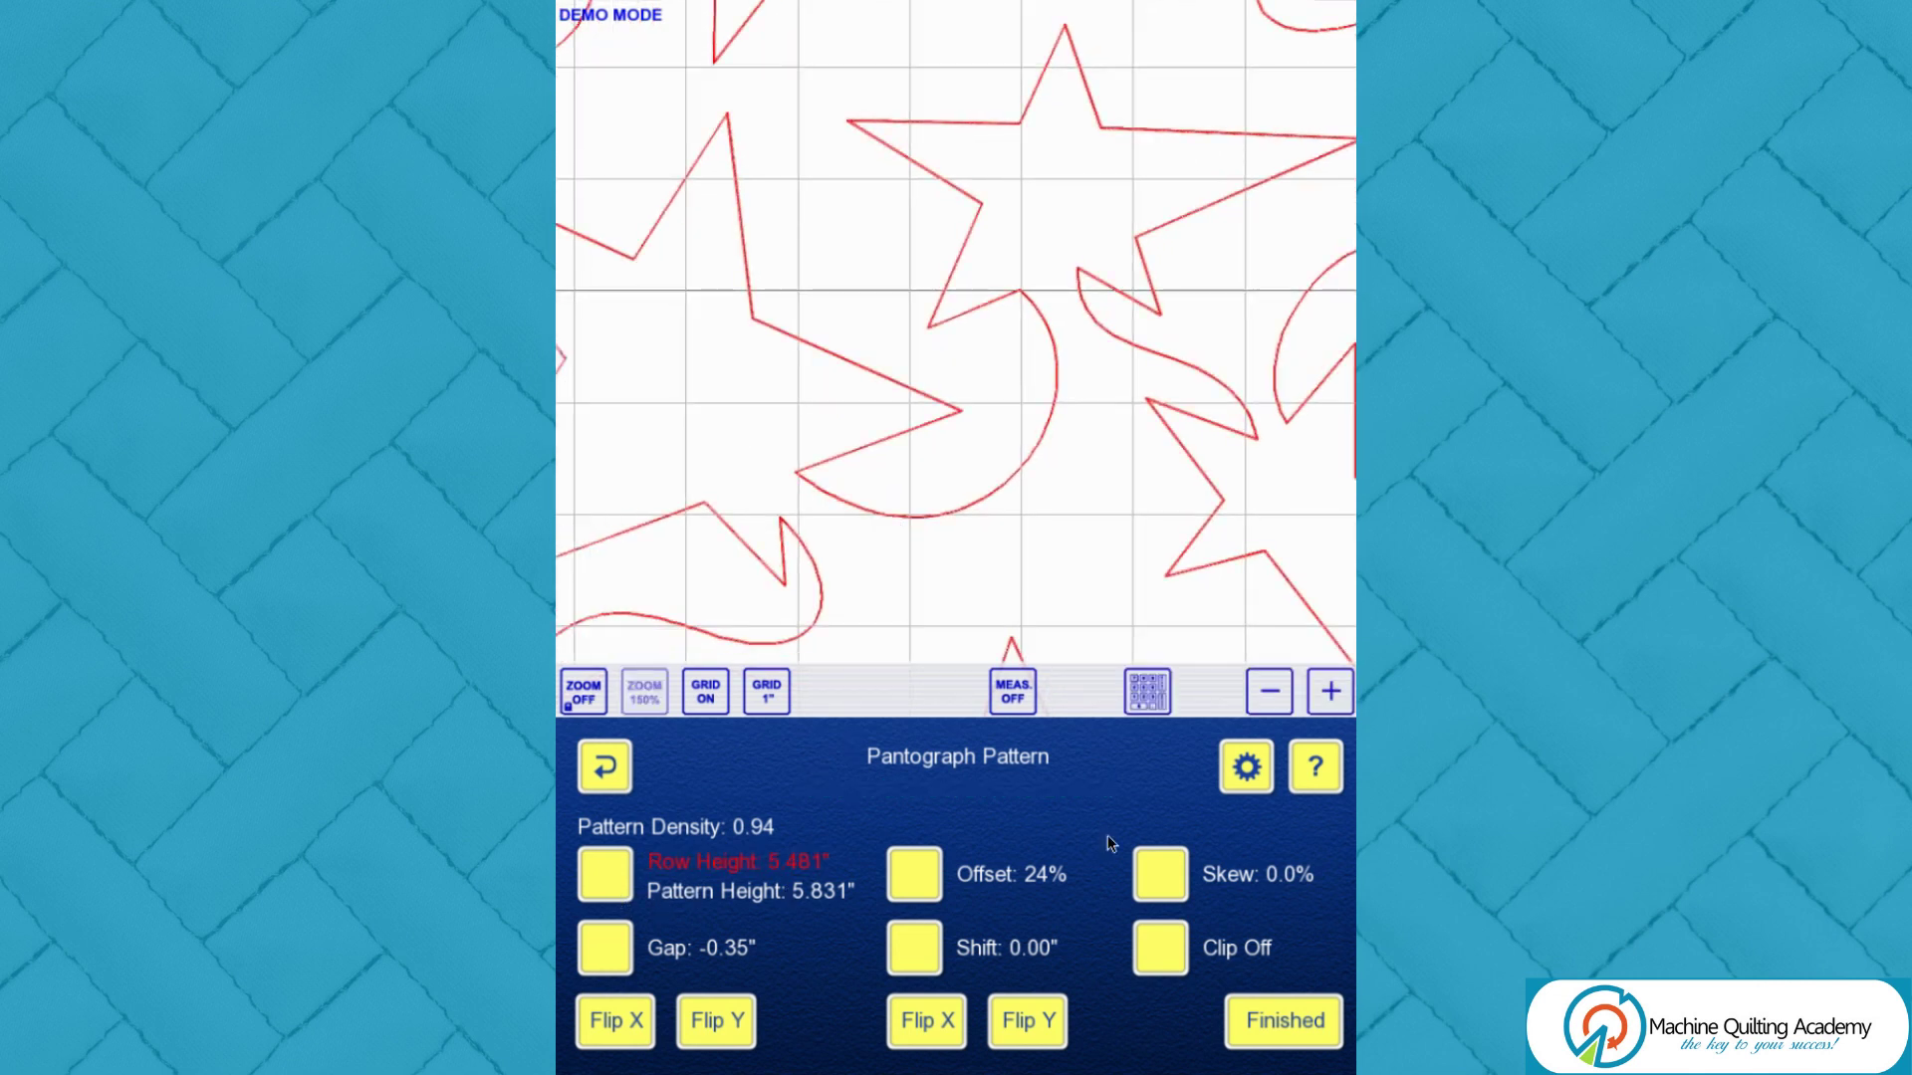
click(1331, 694)
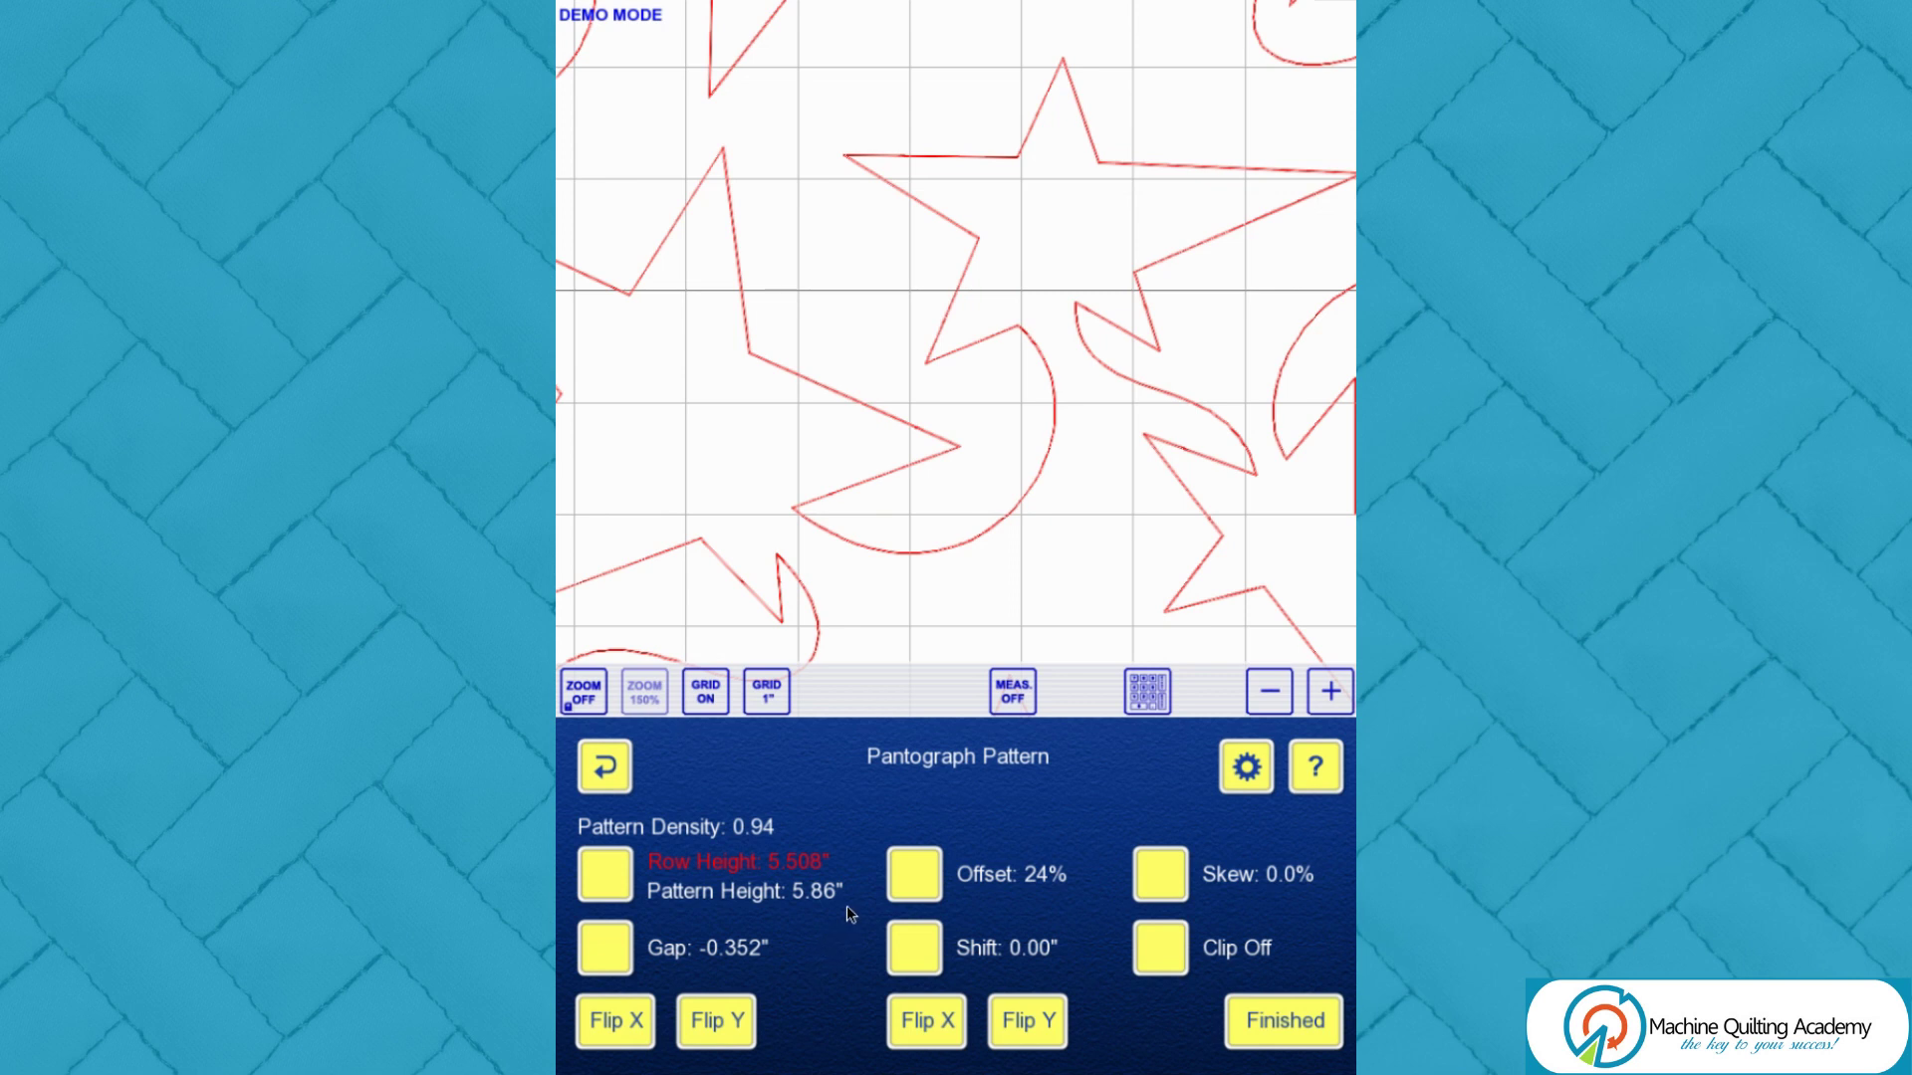
Step: Examine the nesting and spacing of the star rows over progressively wider areas of the quilt
click(584, 692)
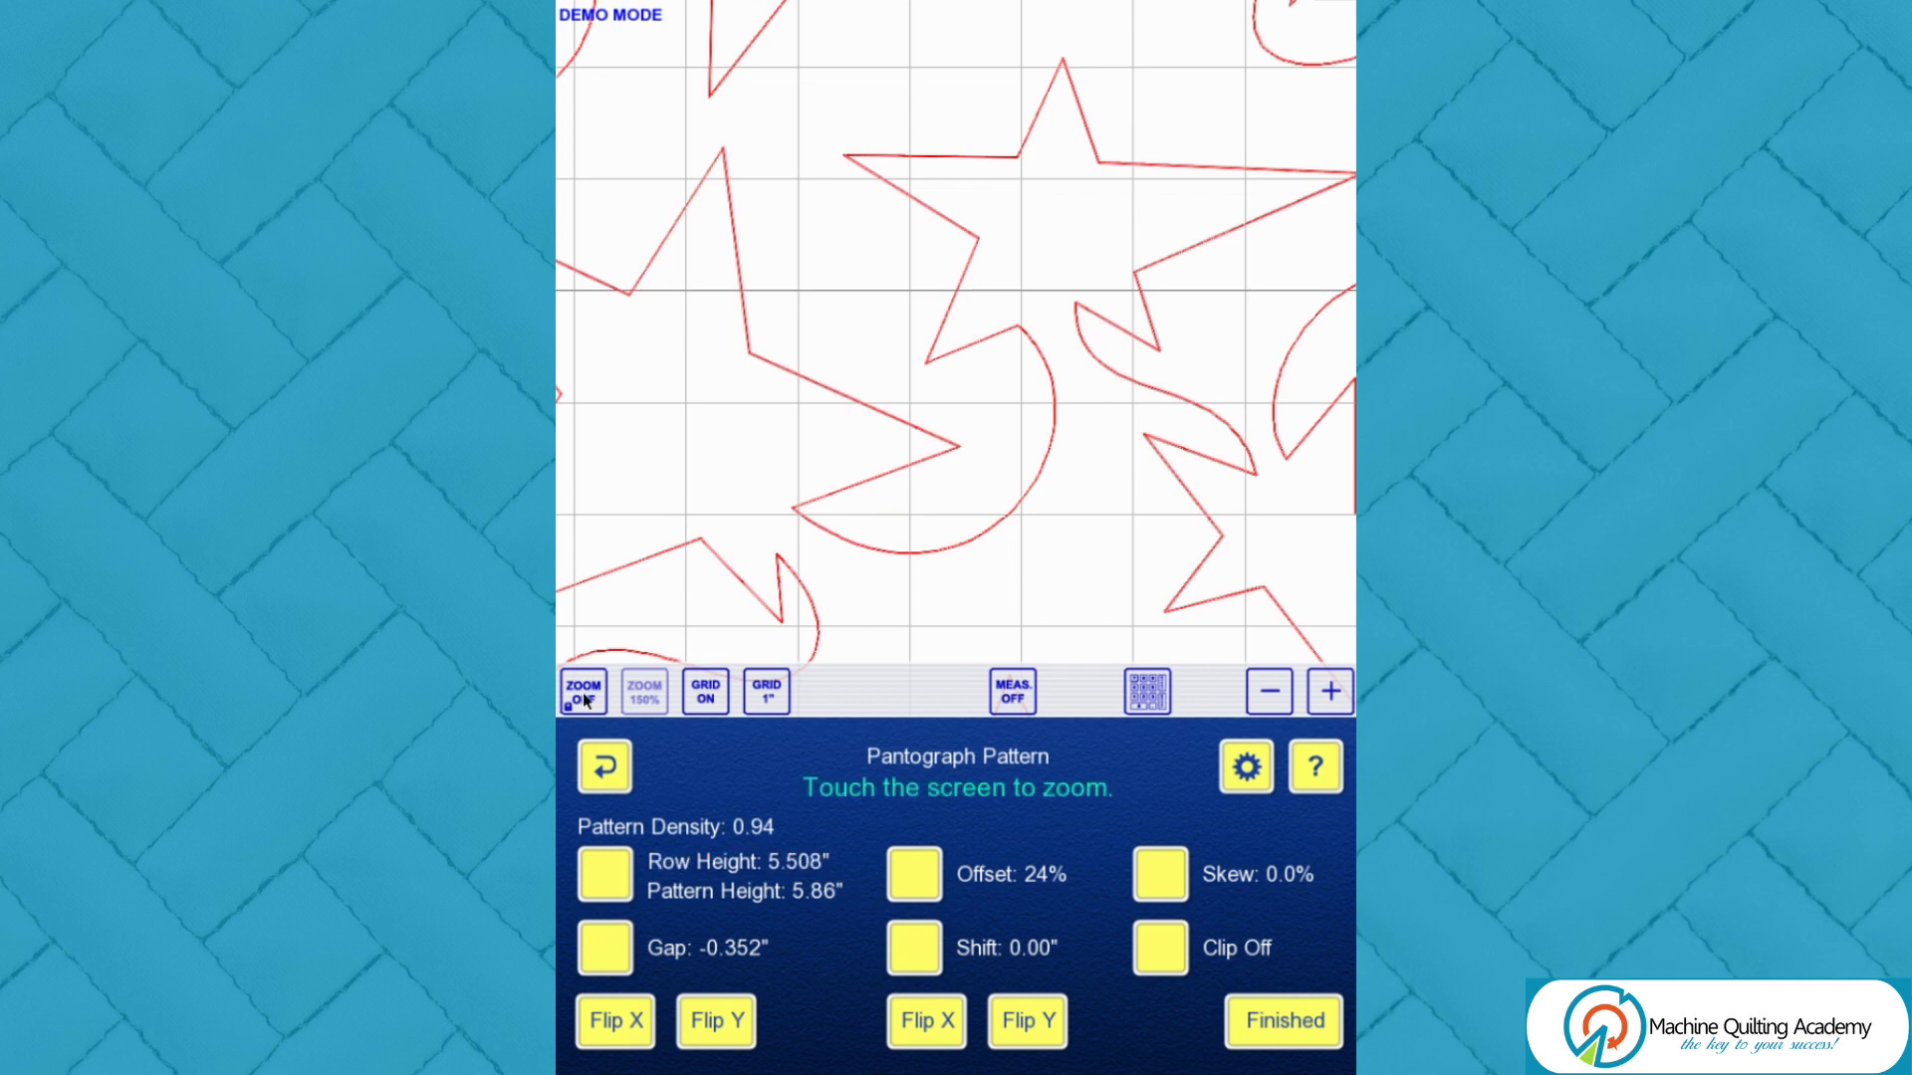
click(587, 516)
click(876, 397)
click(947, 384)
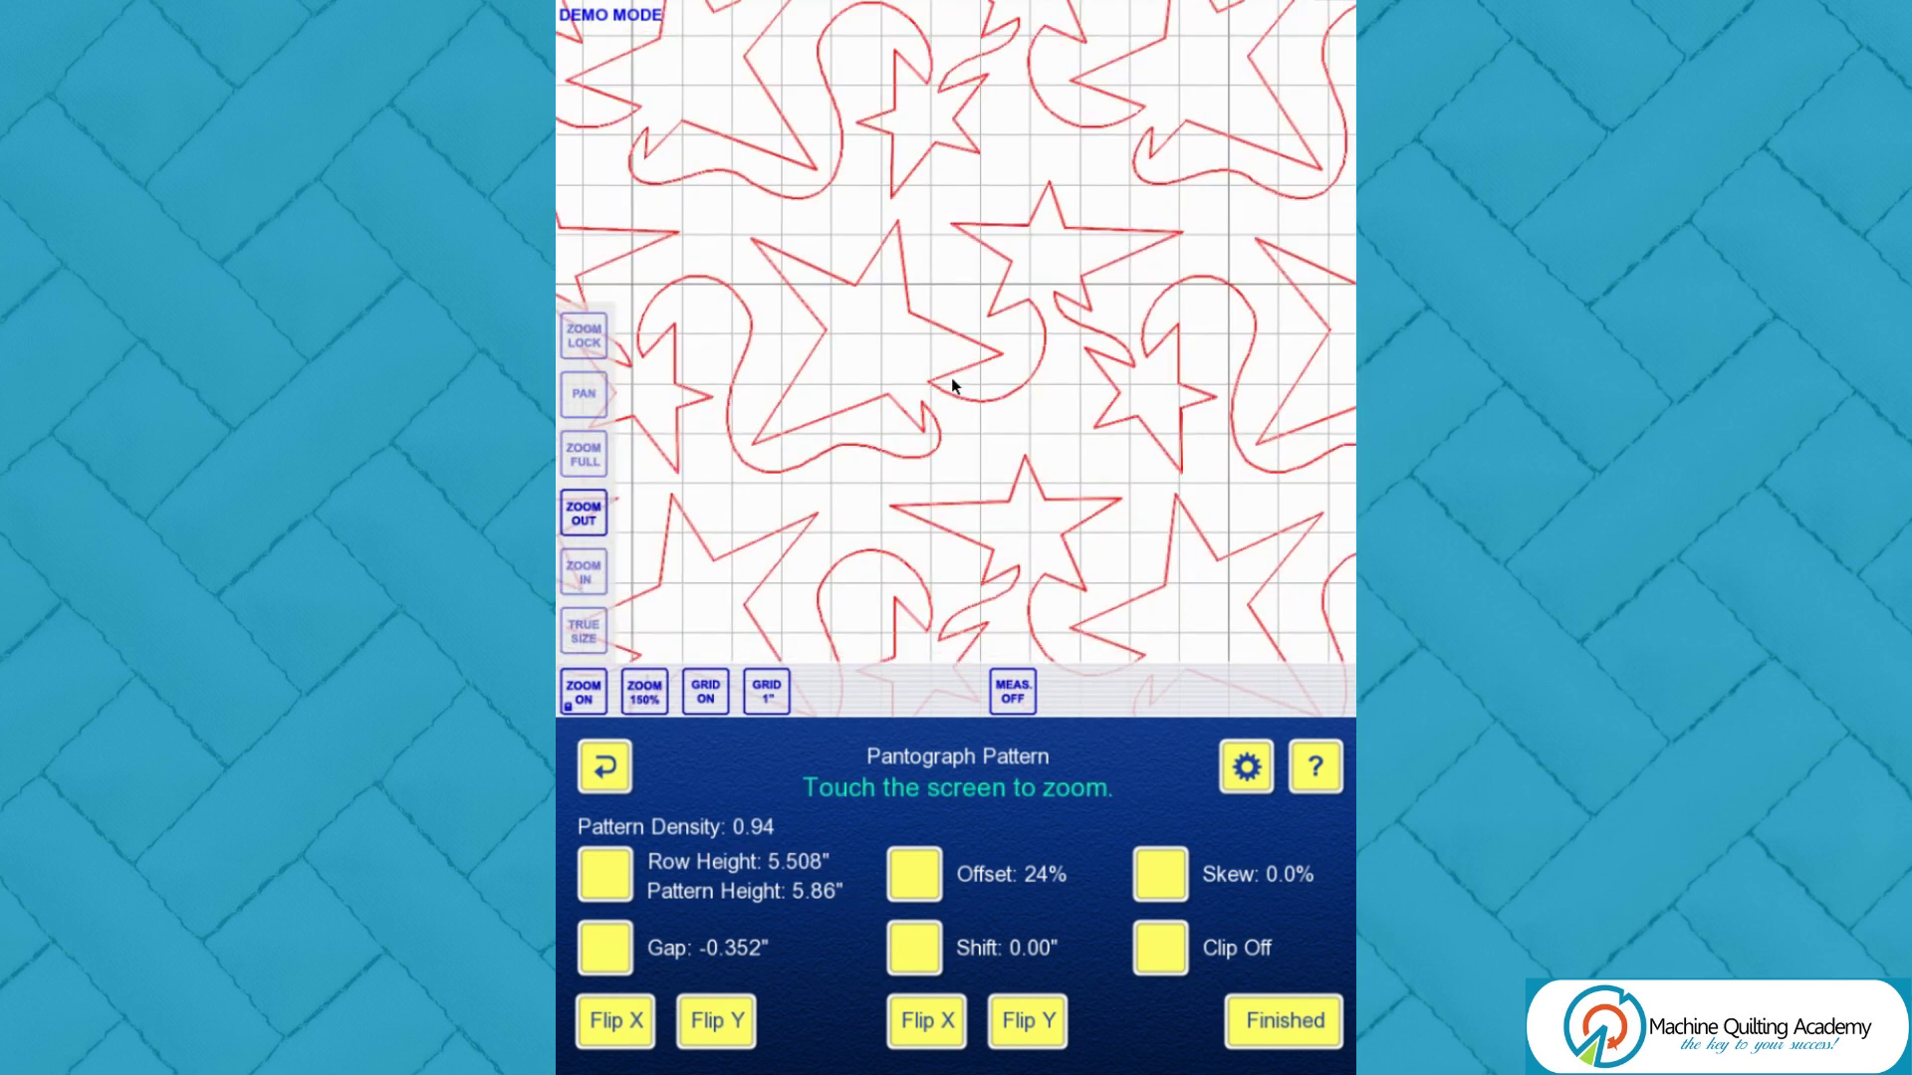
click(952, 380)
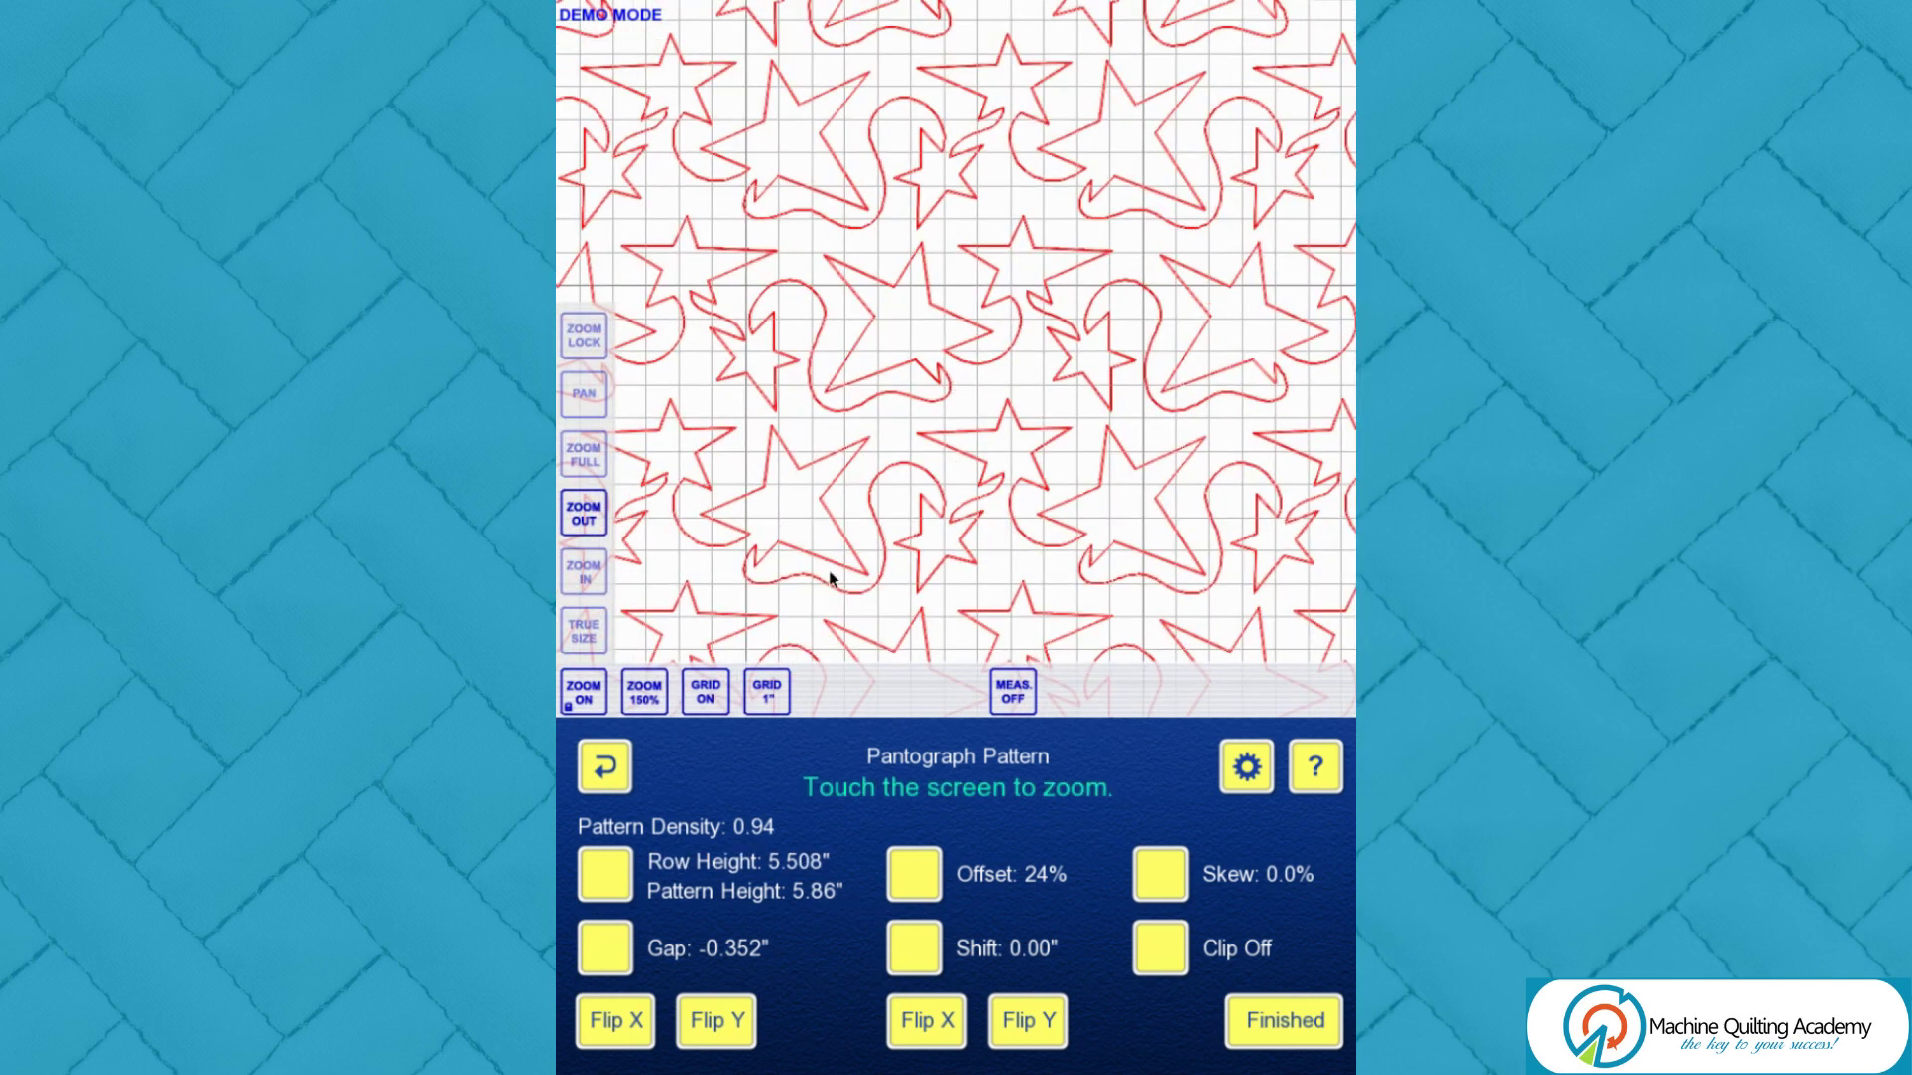
click(581, 697)
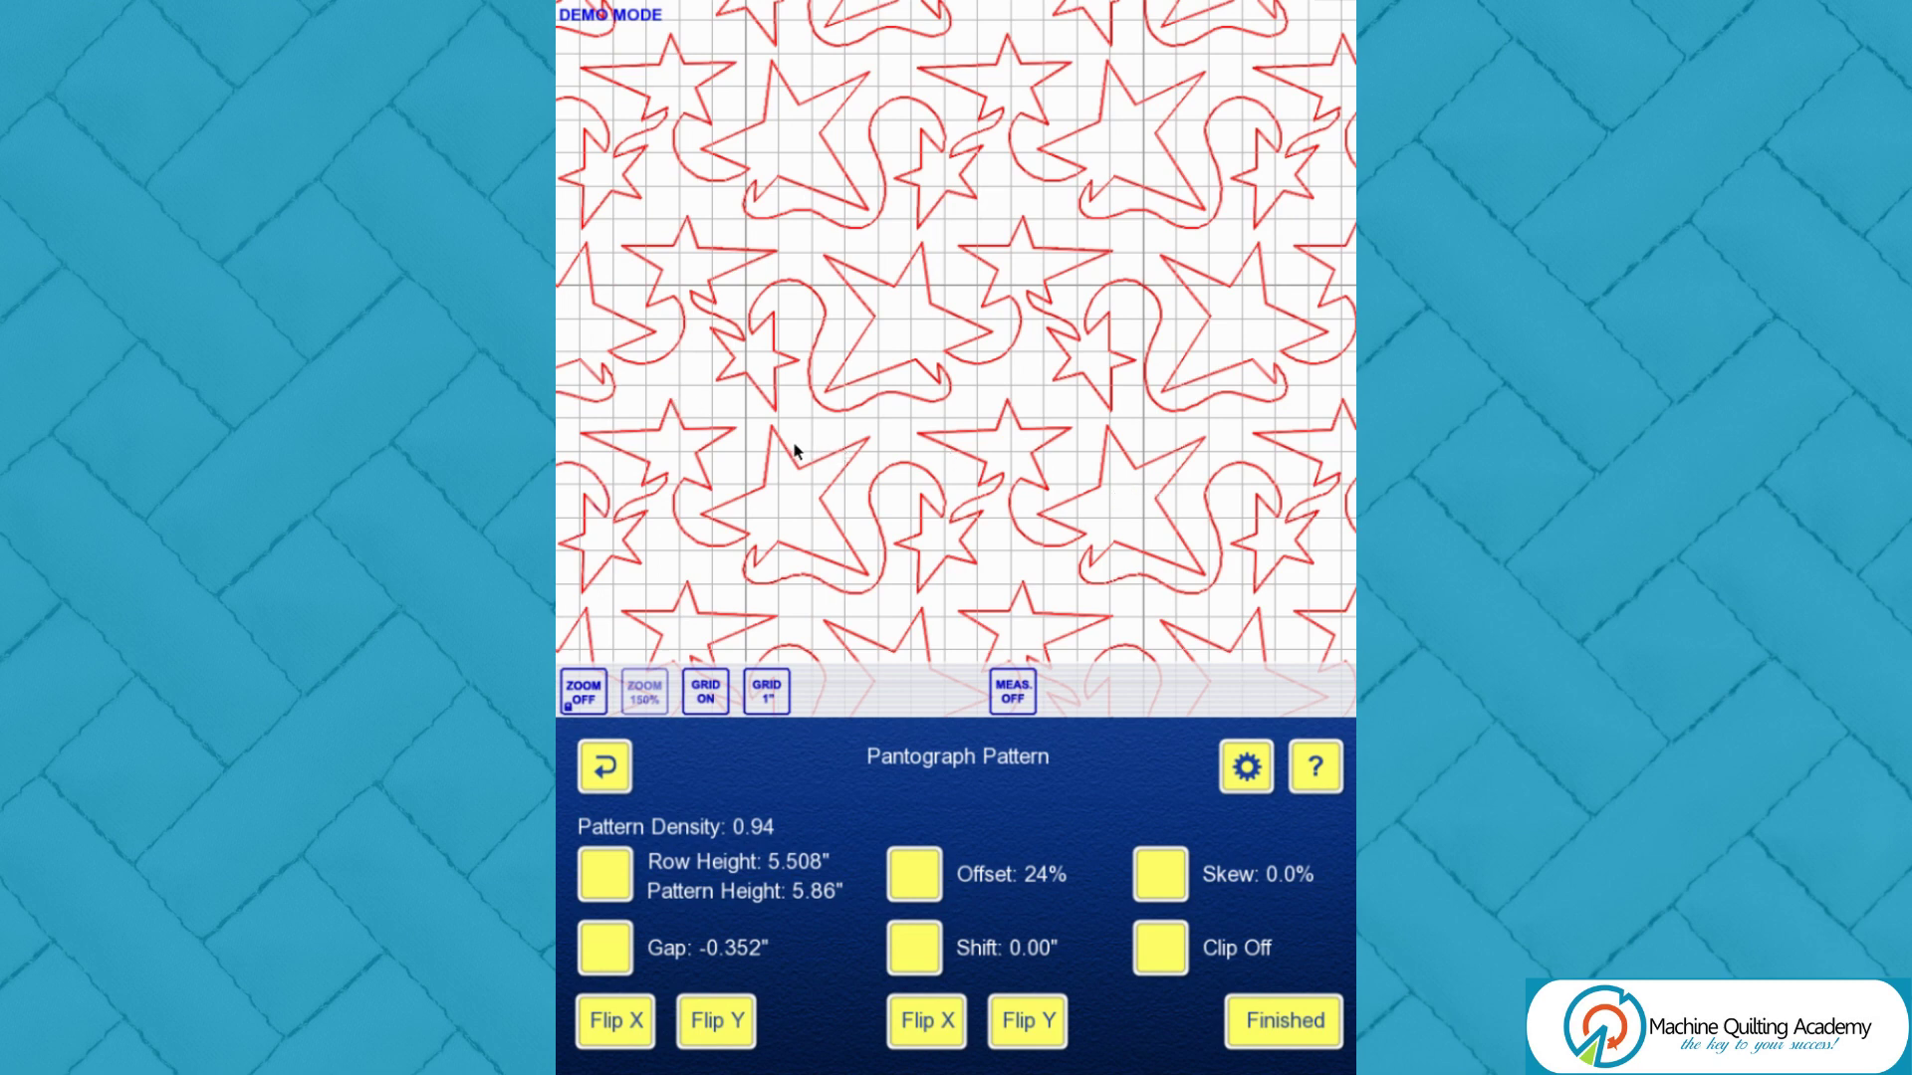
click(586, 695)
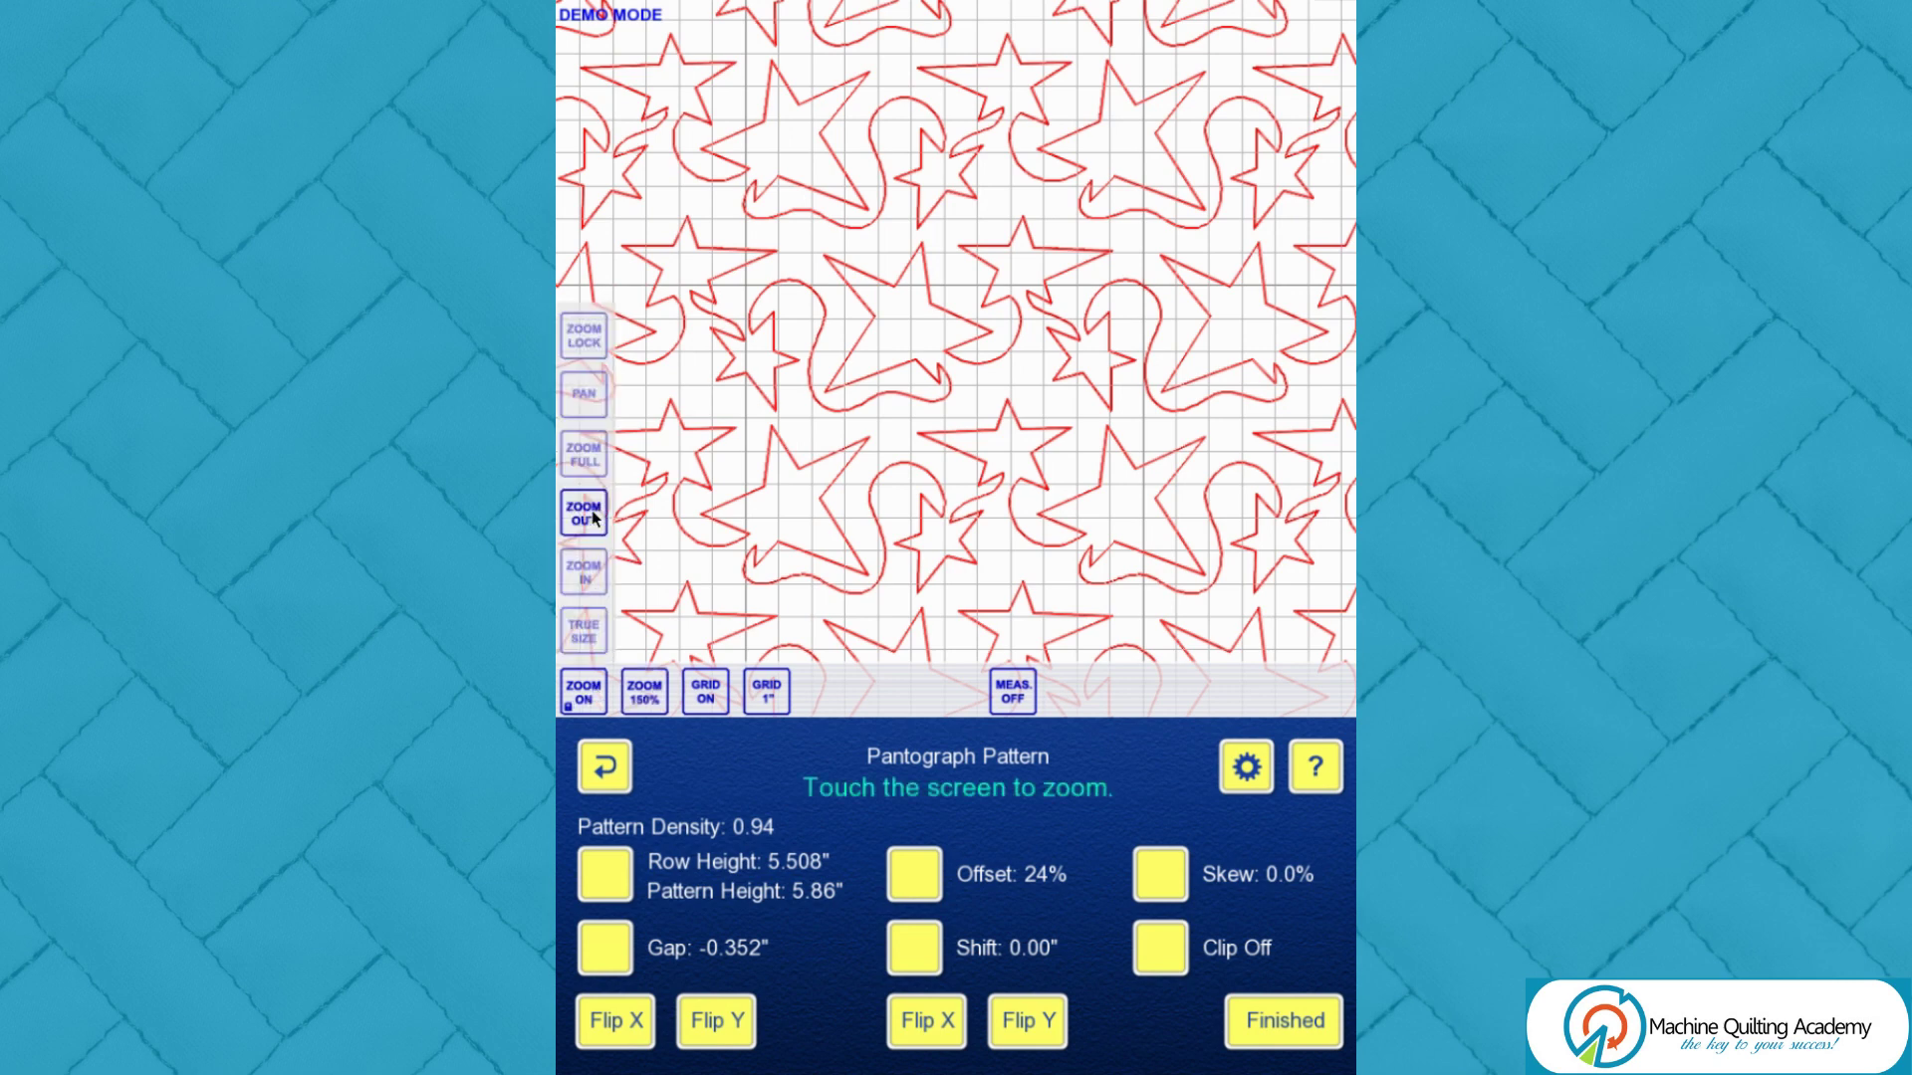
click(990, 409)
click(926, 398)
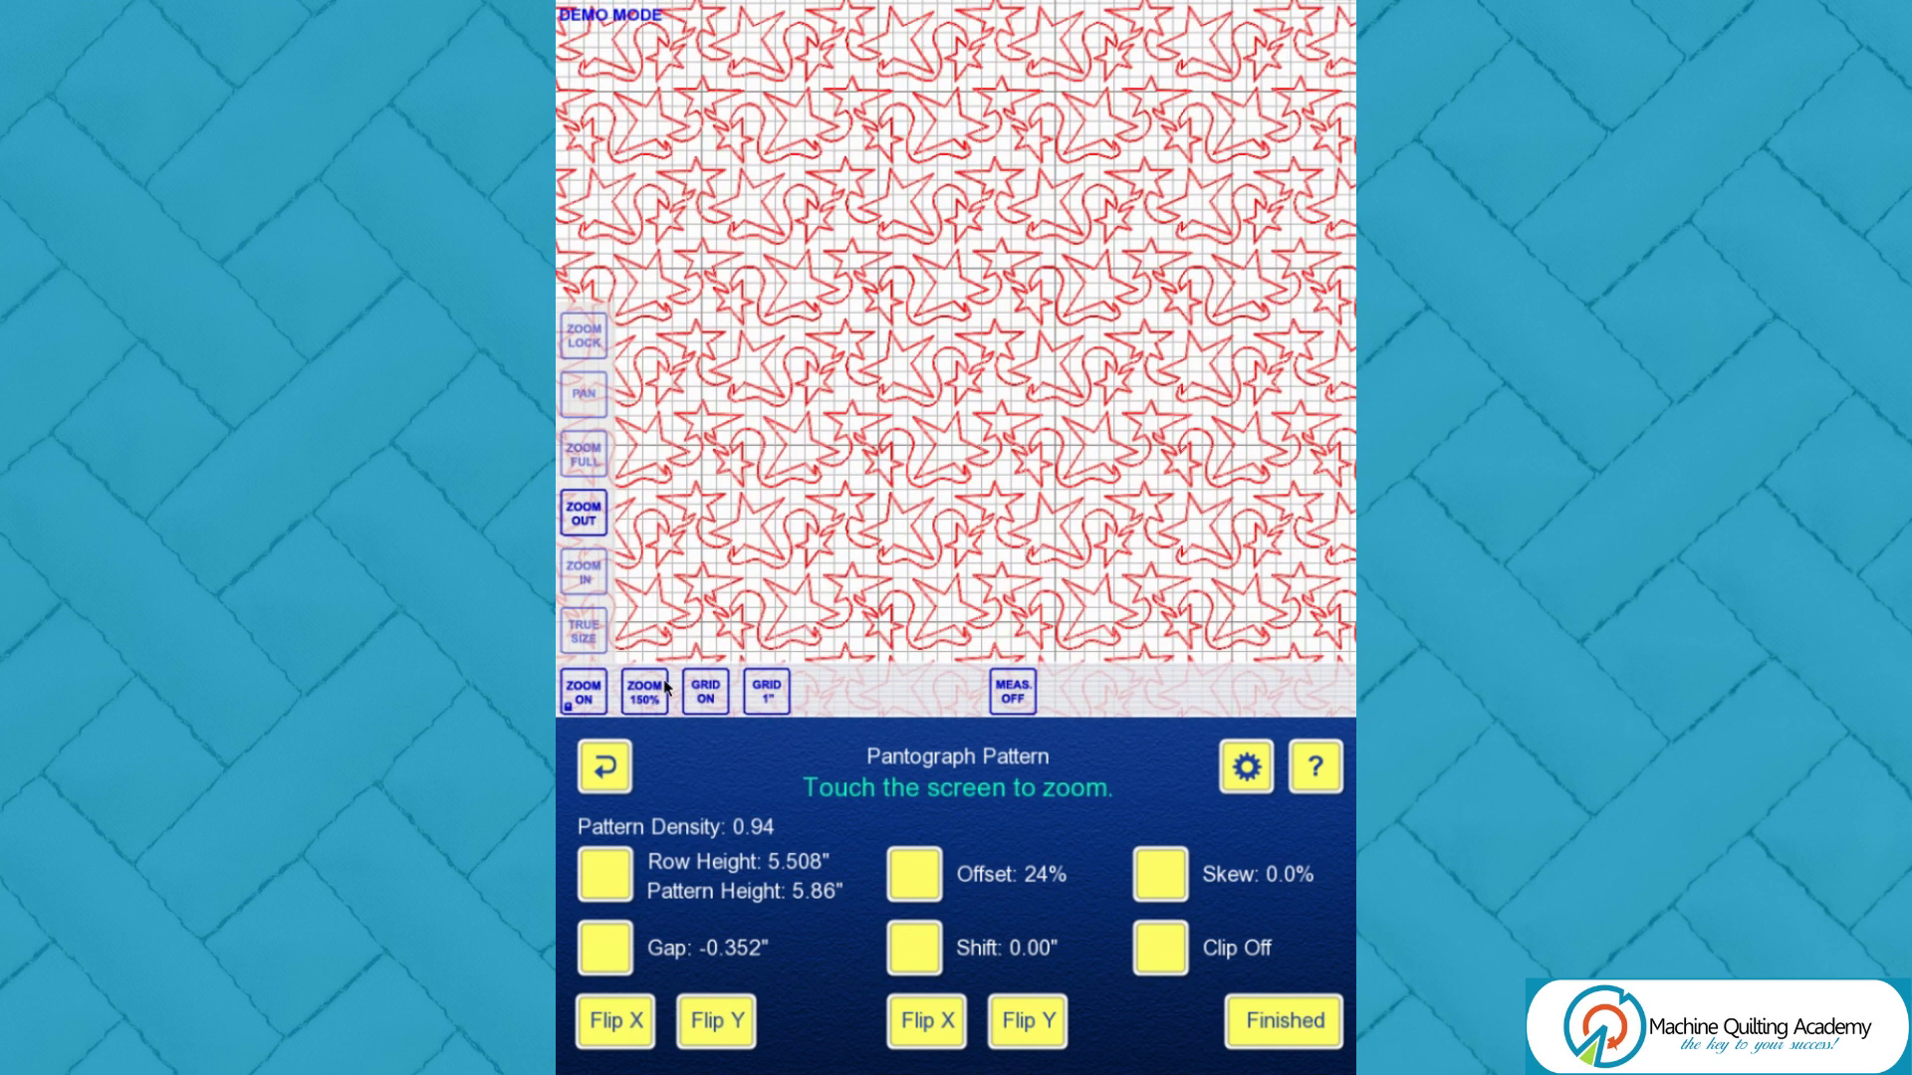
click(584, 694)
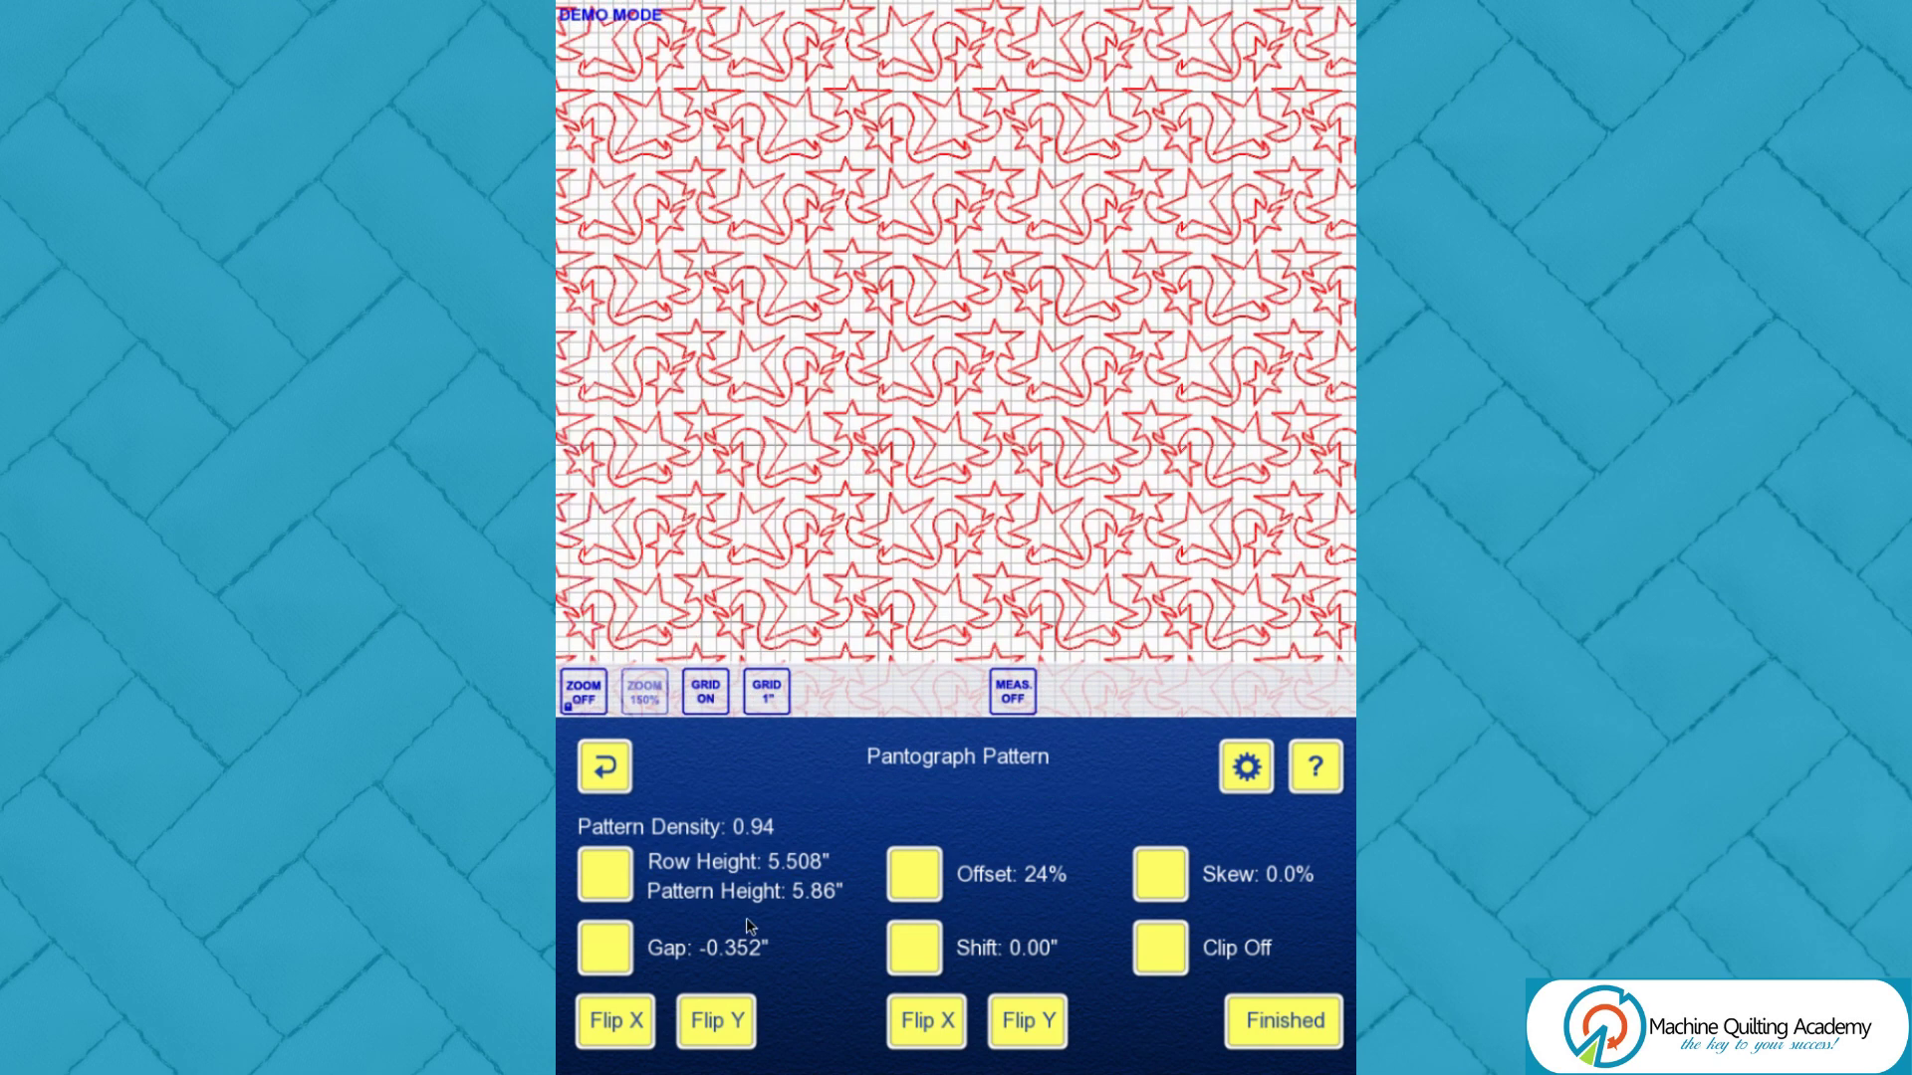
Step: Turn off the grid and finish the star pantograph, committing its transitions as Continuous
click(701, 697)
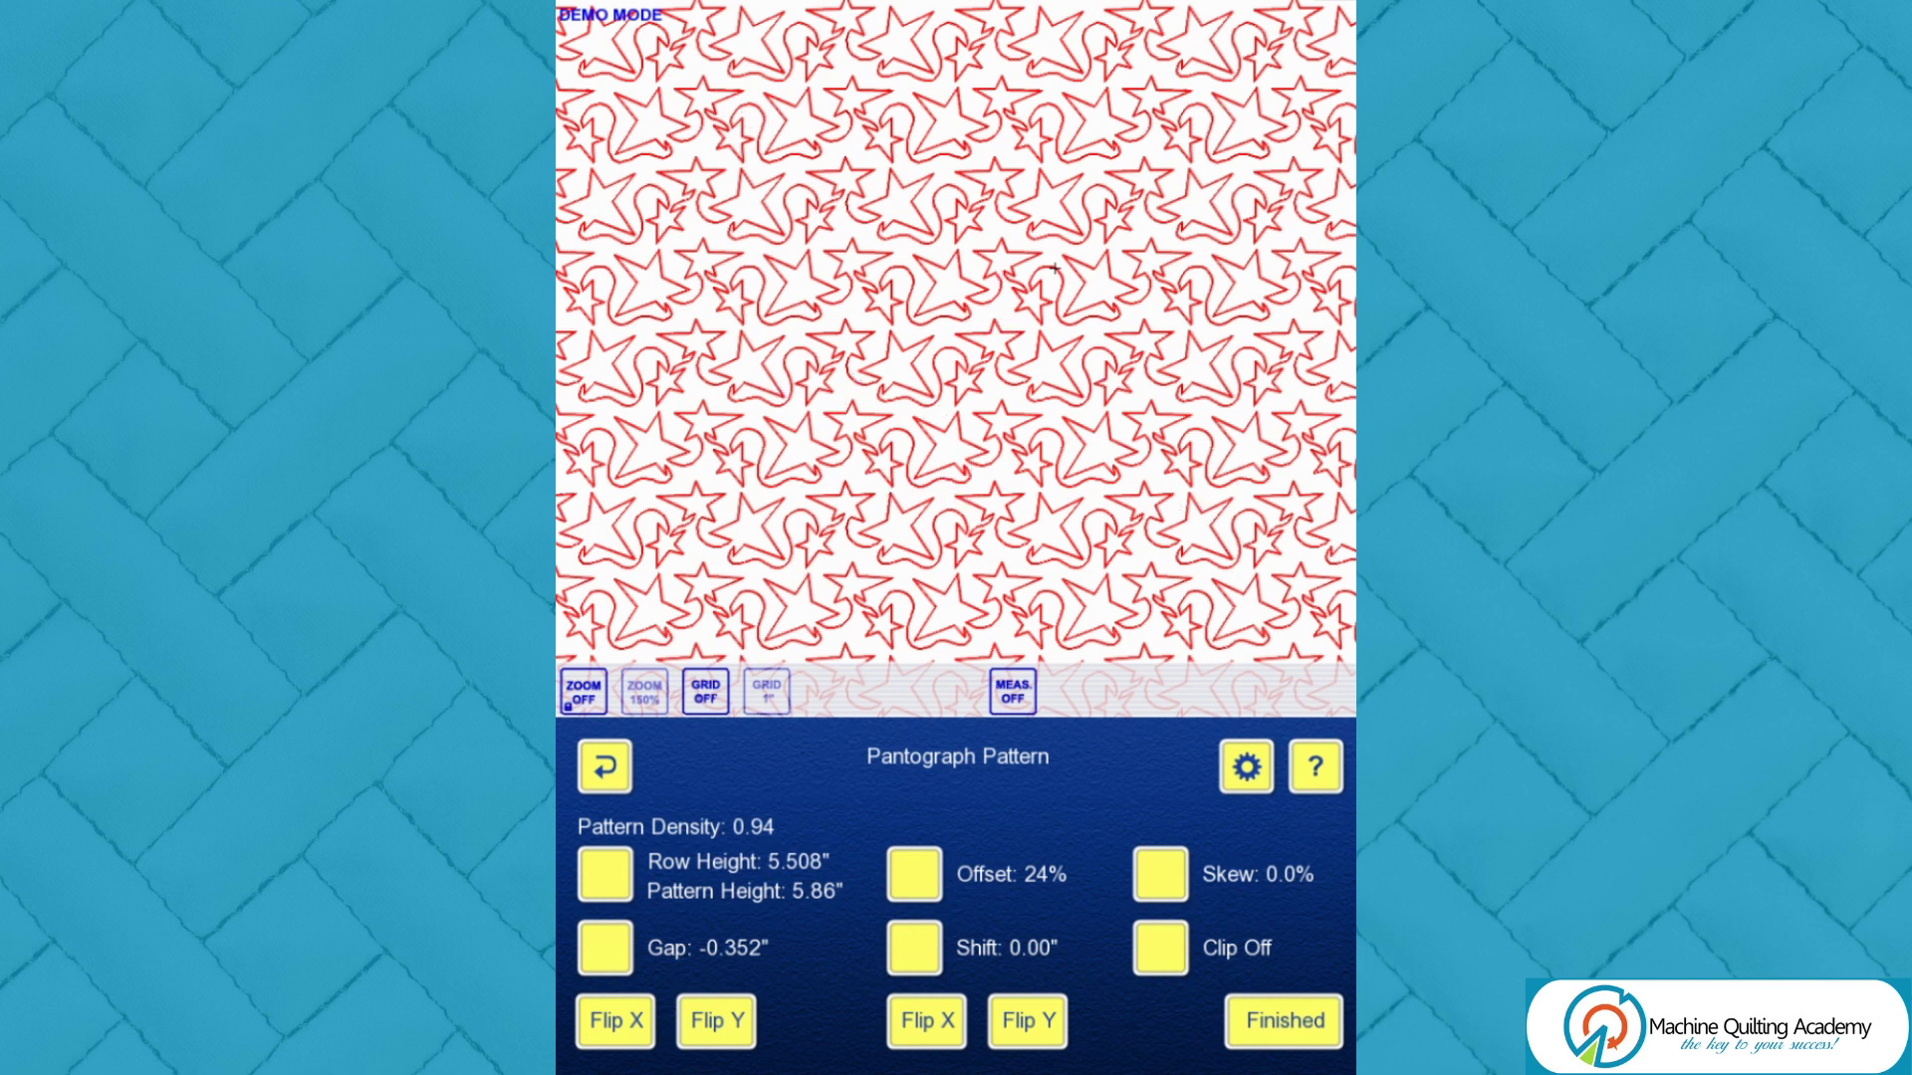
click(1296, 1025)
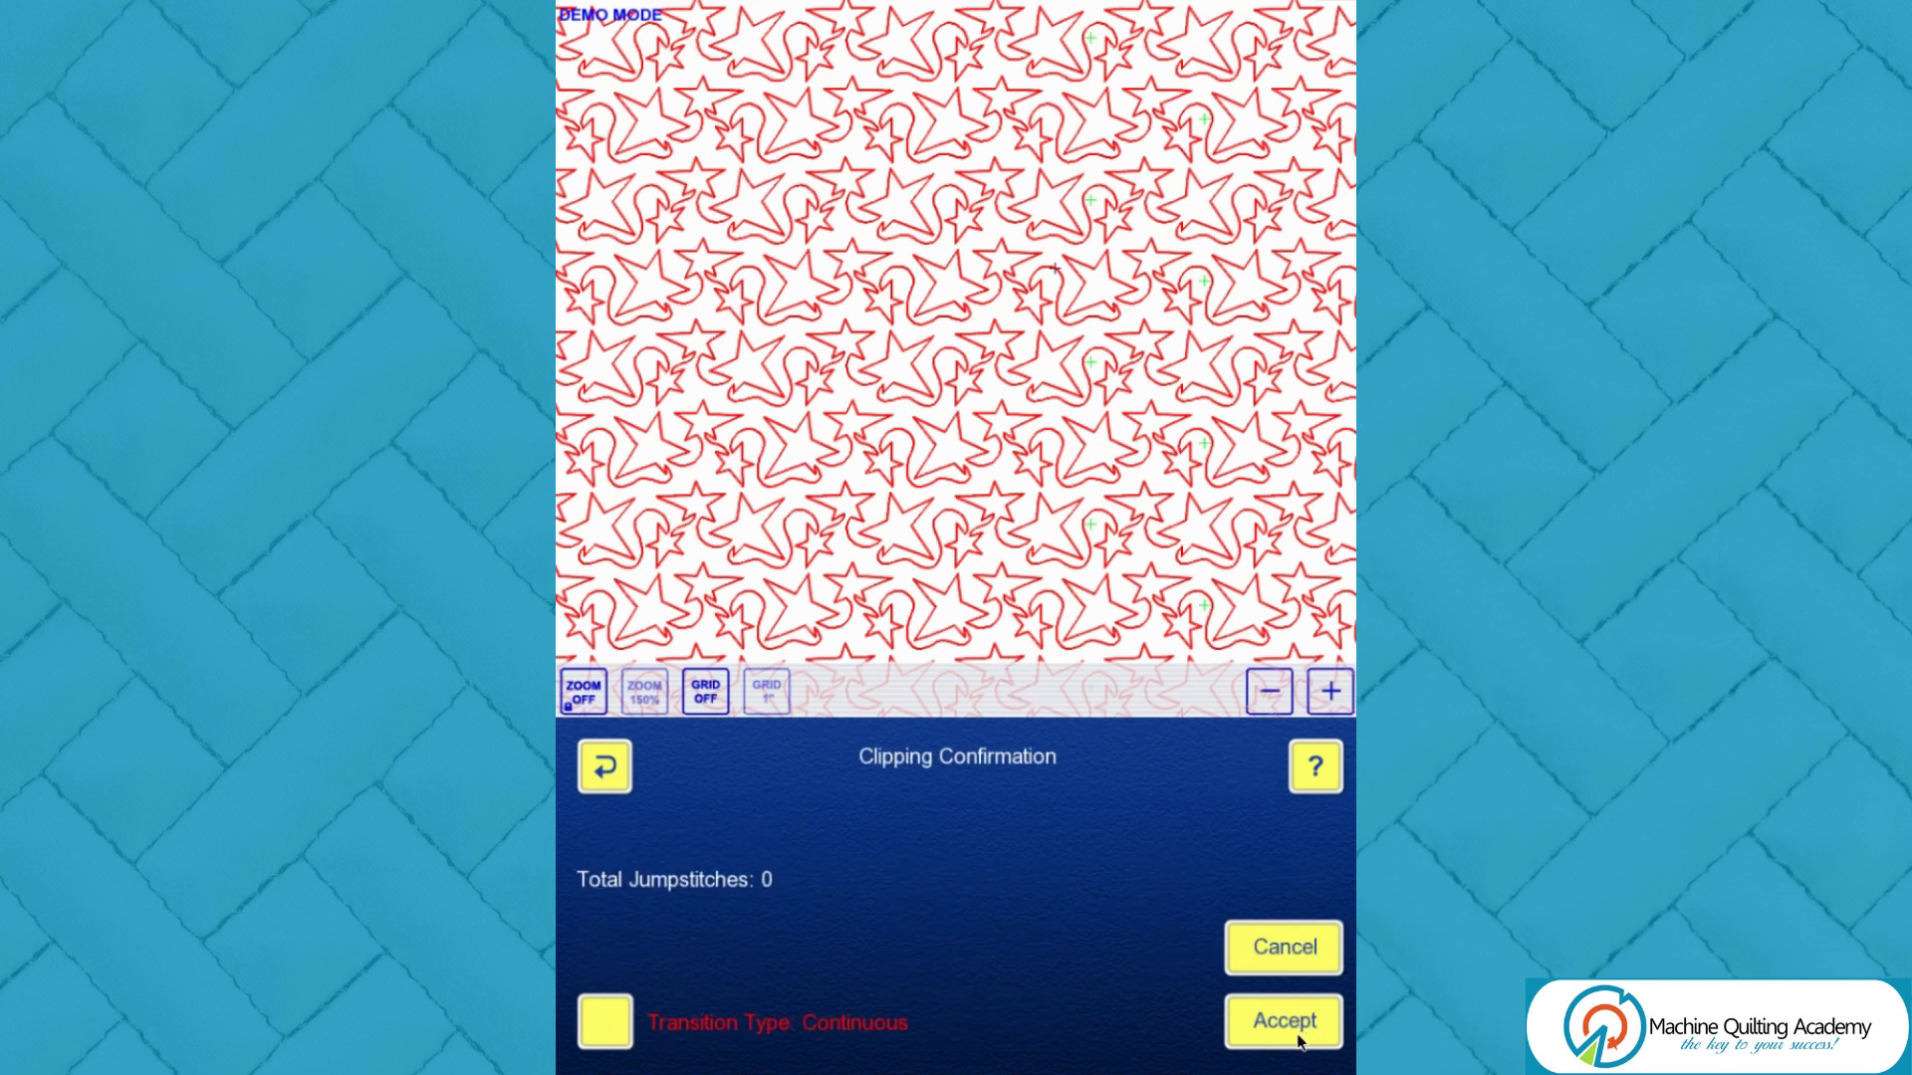
click(1299, 1036)
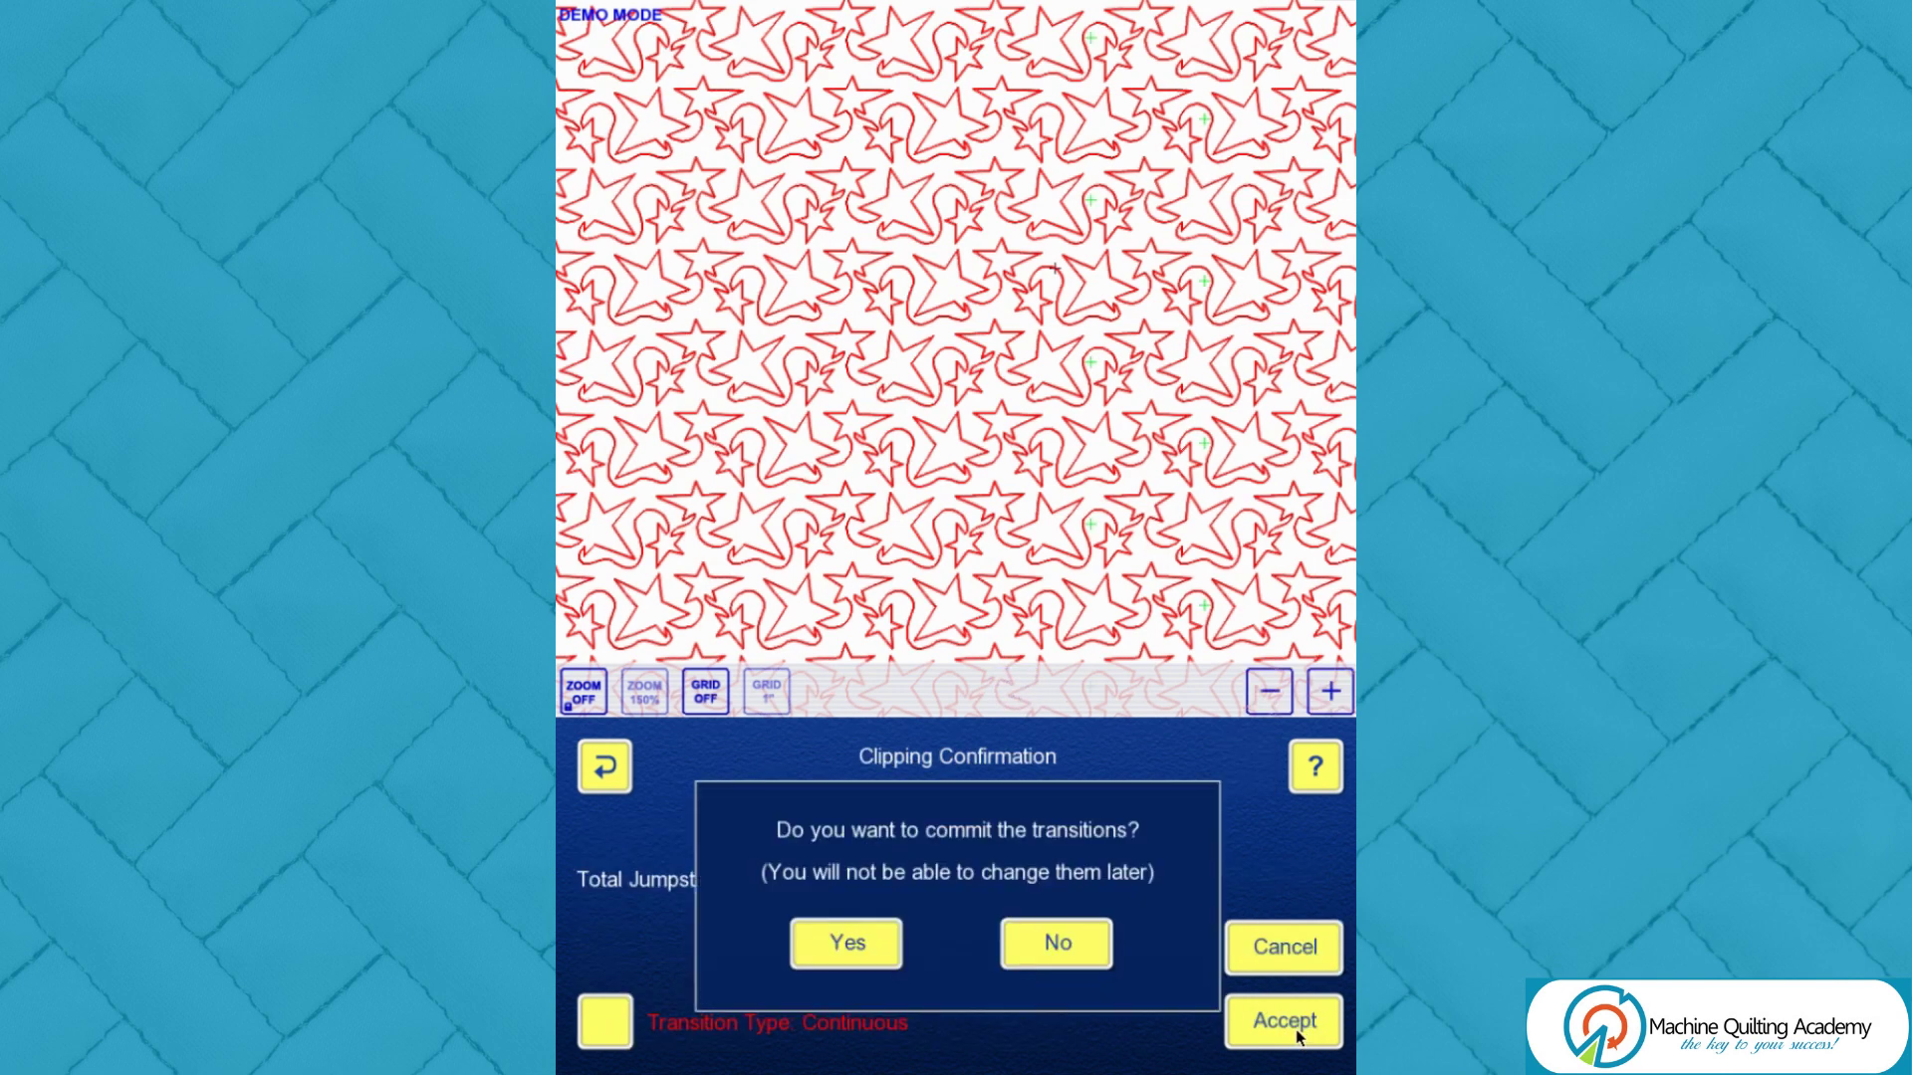
click(866, 950)
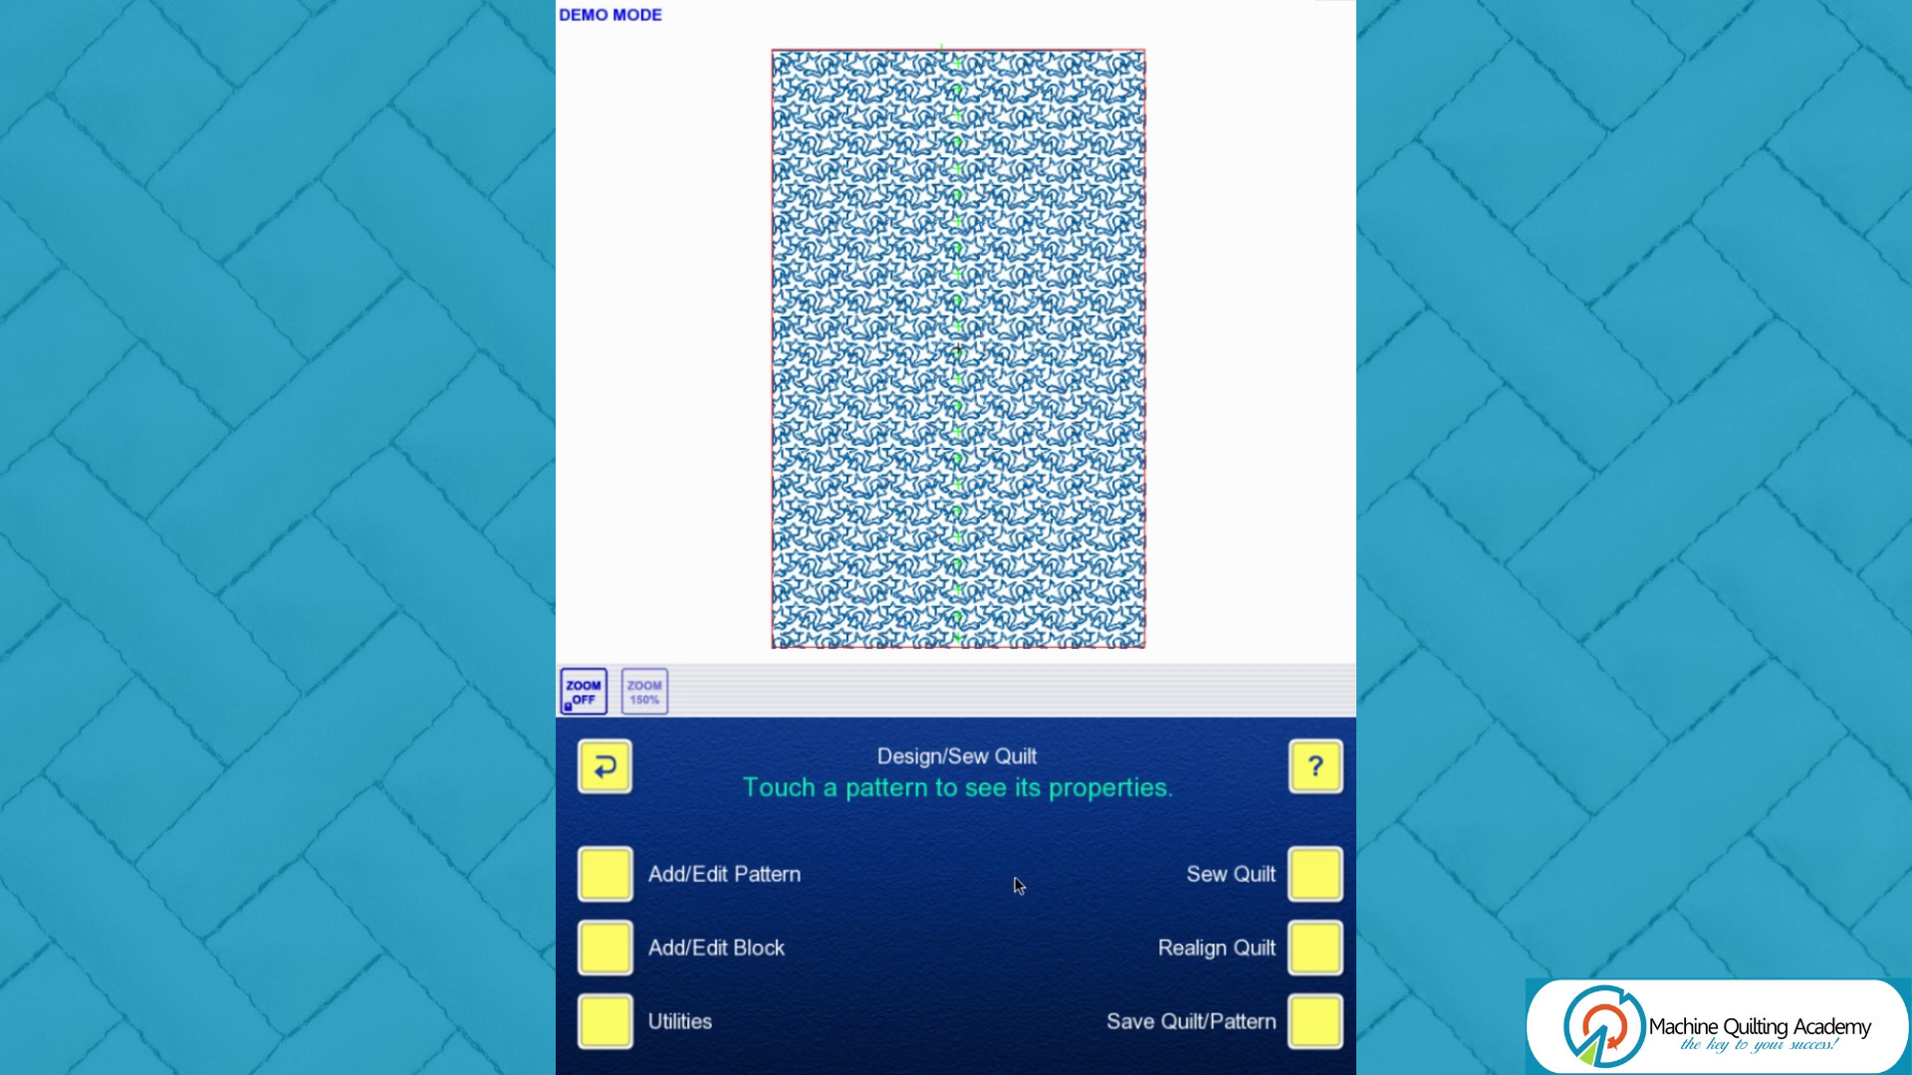
Step: Examine the finished star rows up close near the quilt's upper left corner
click(585, 700)
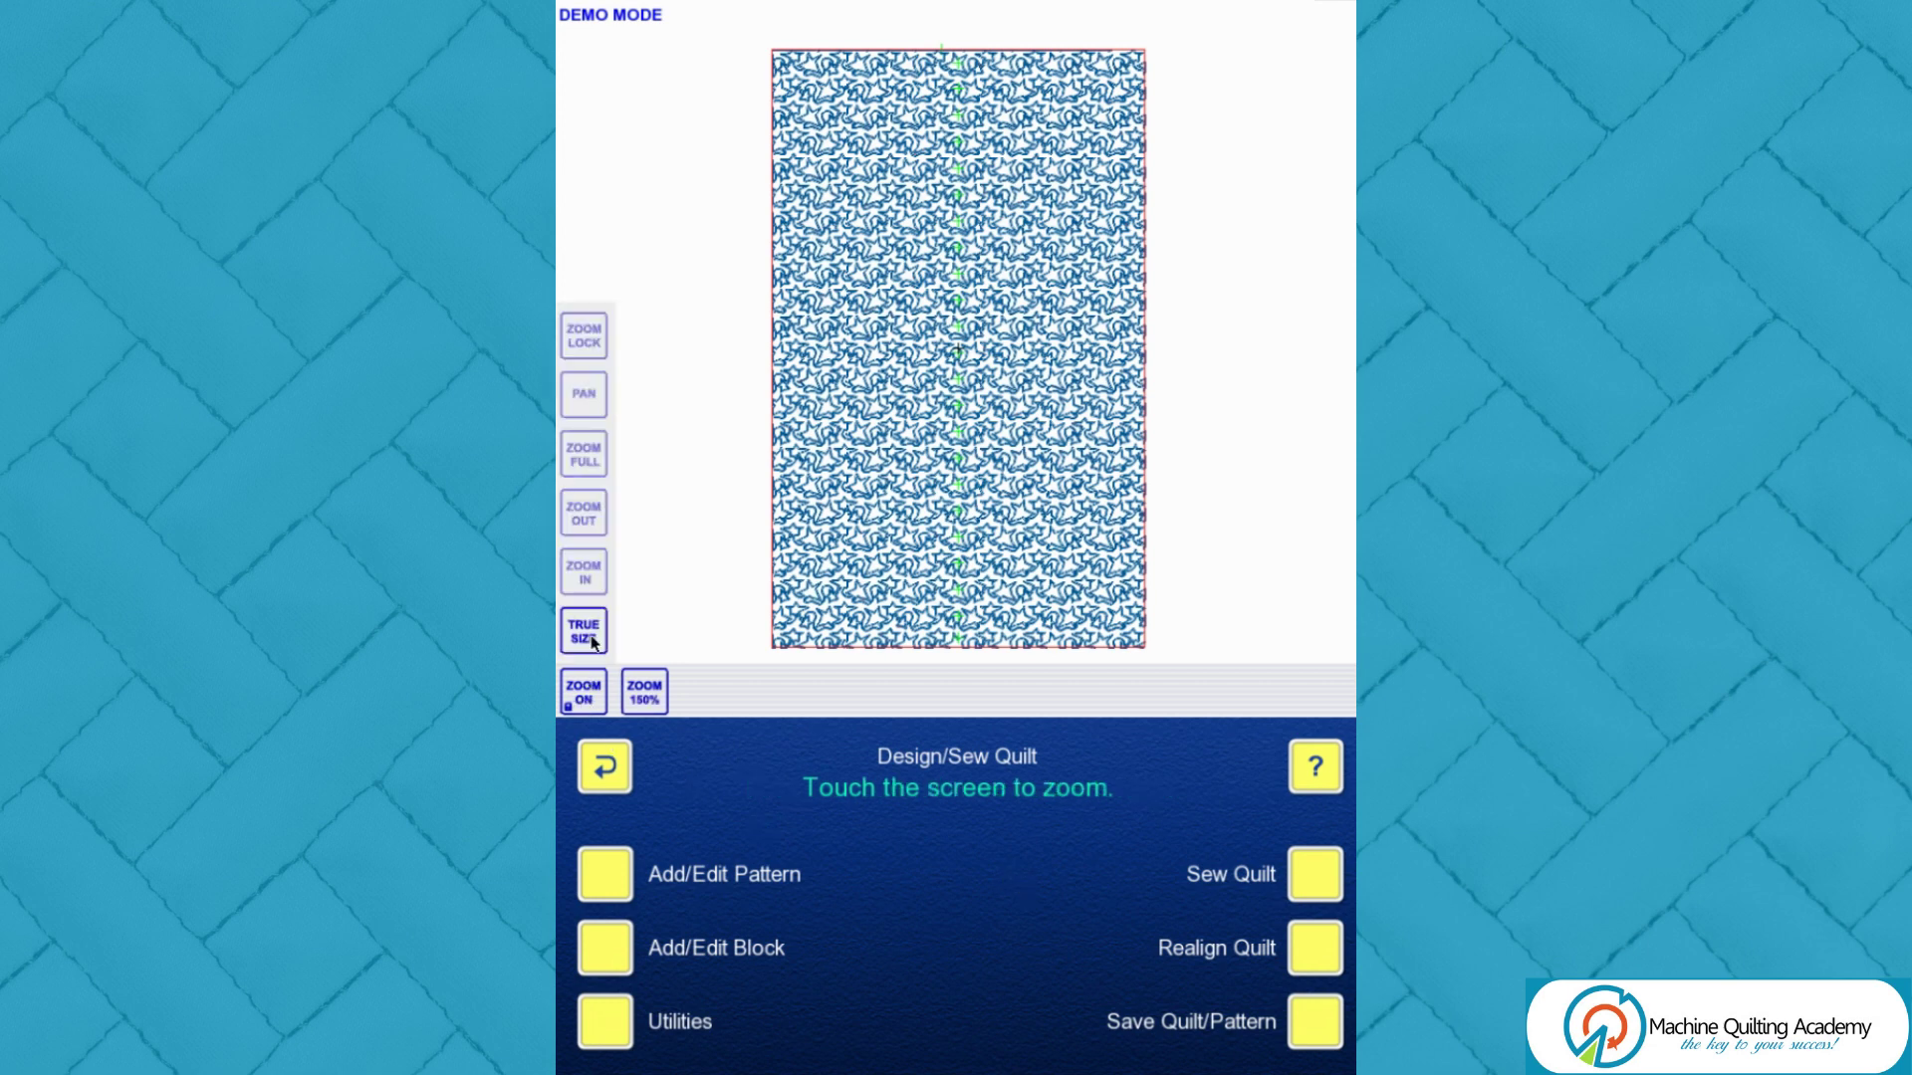
click(563, 574)
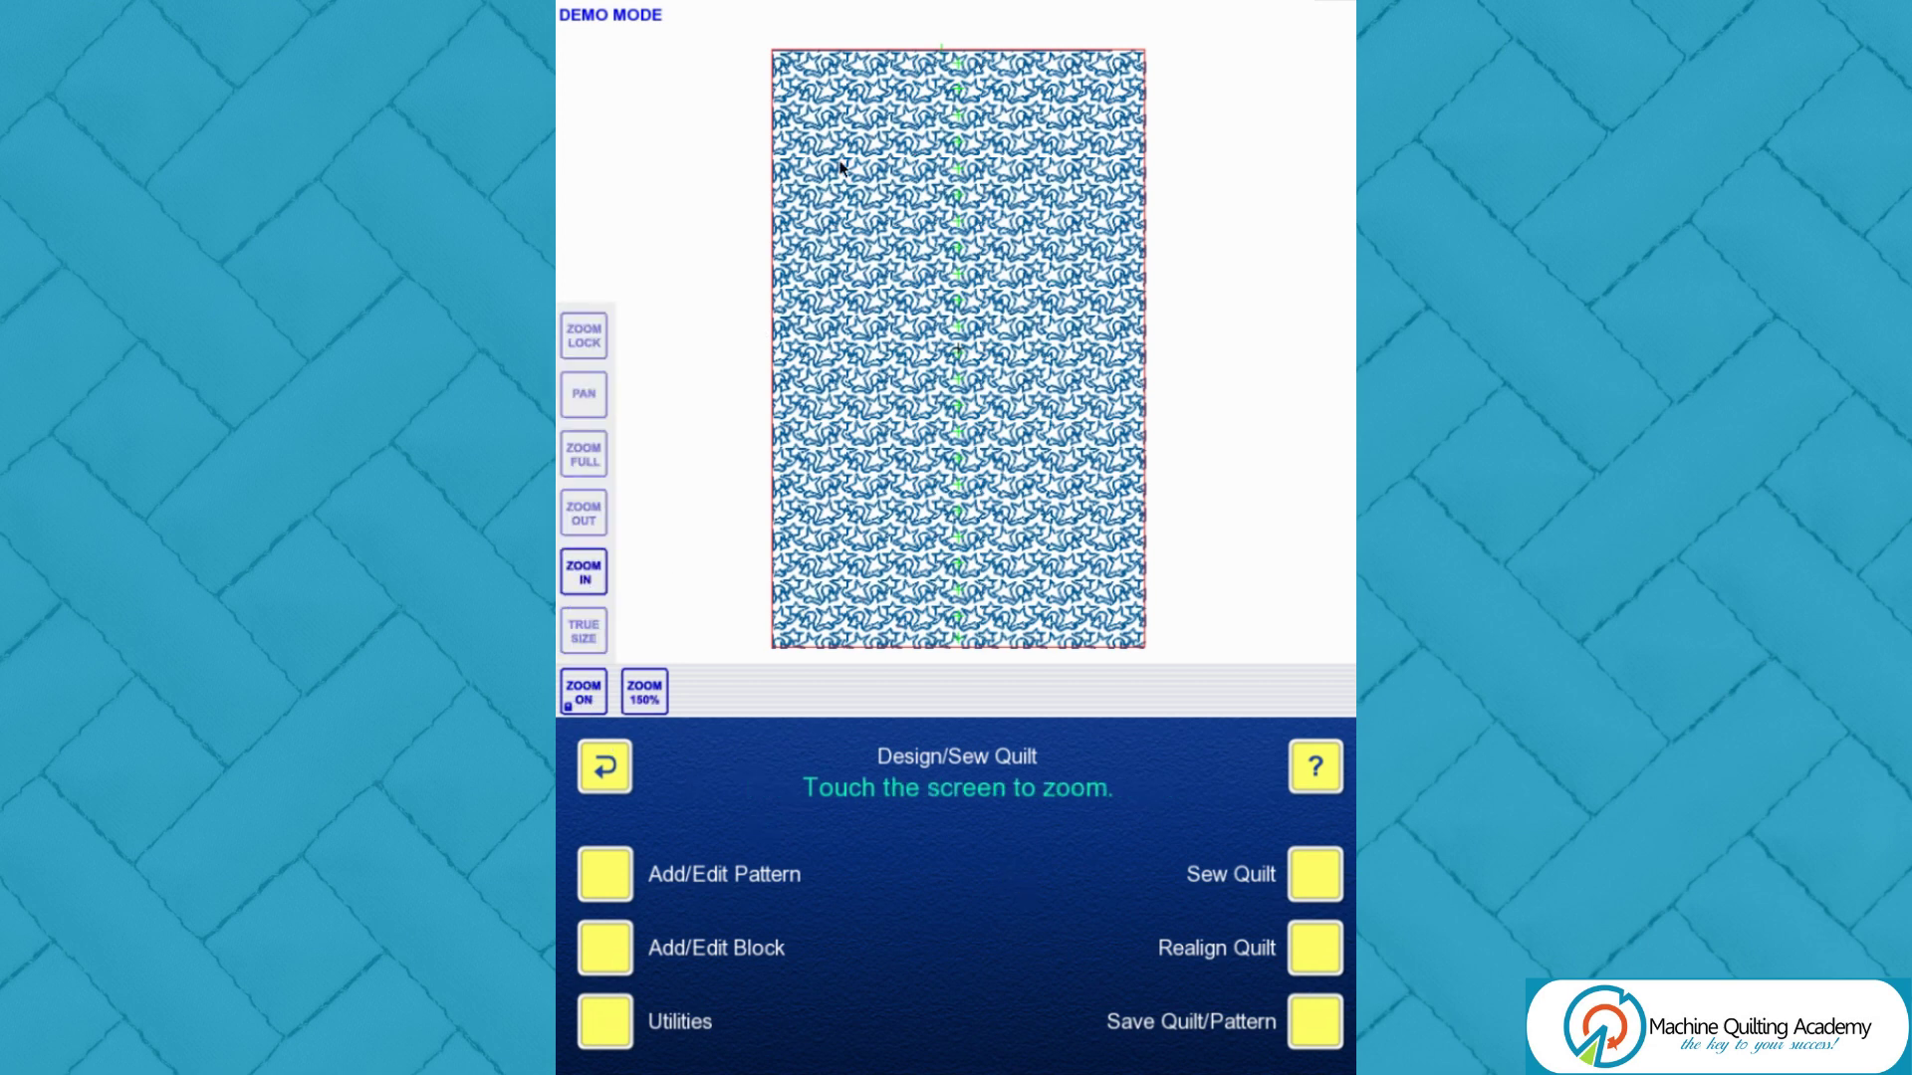
click(846, 158)
click(1022, 344)
click(1124, 380)
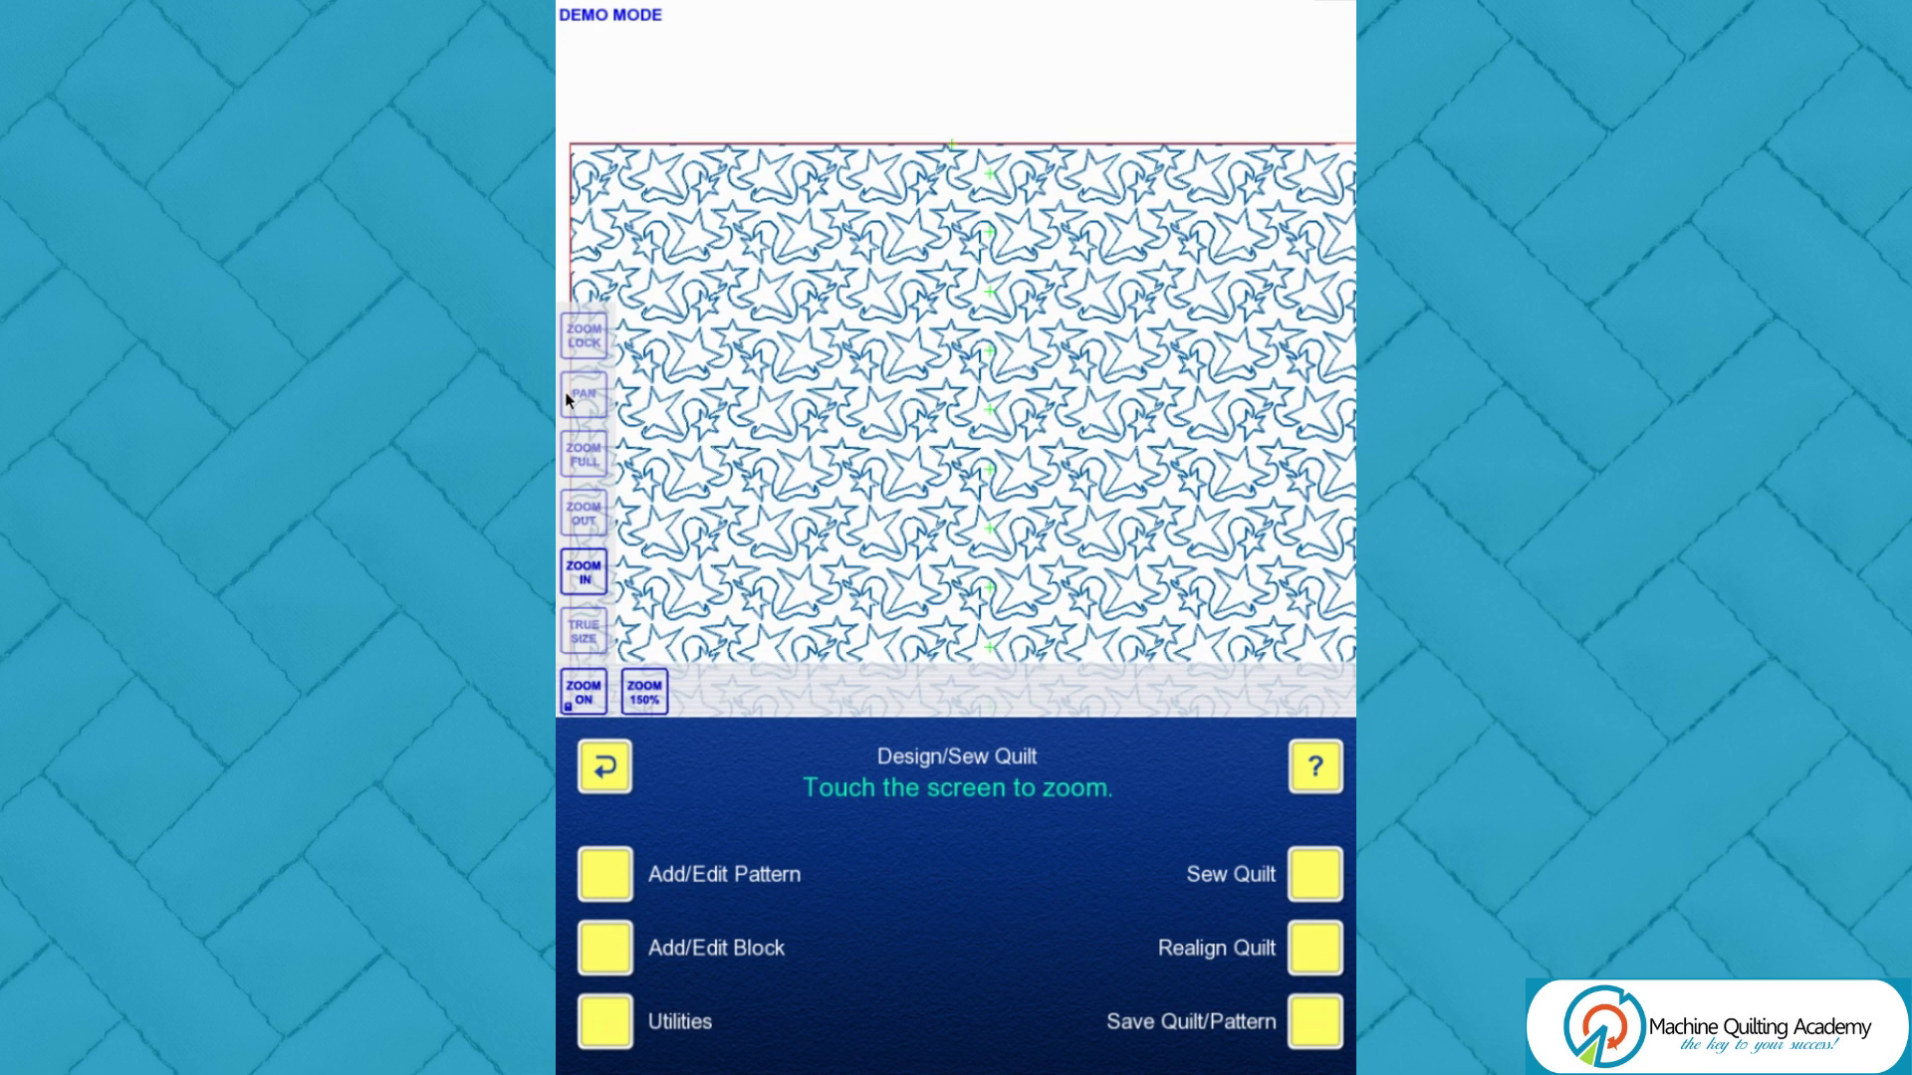